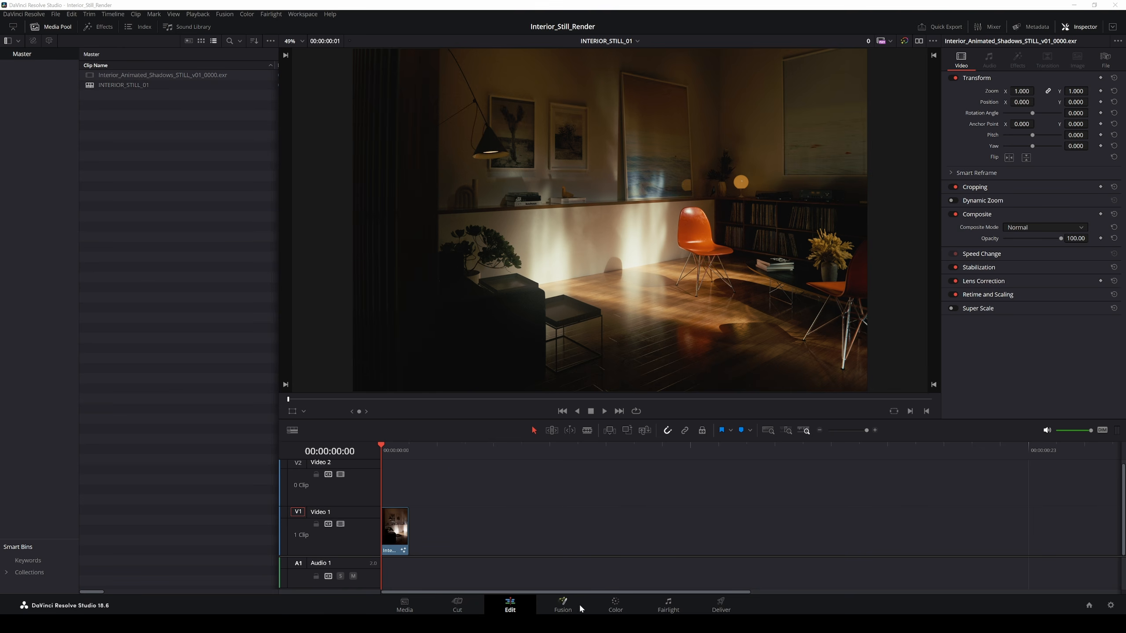
Step: Open the Fusion page for the clip and shift MediaIn1 and Paint1 slightly left
left_click(616, 604)
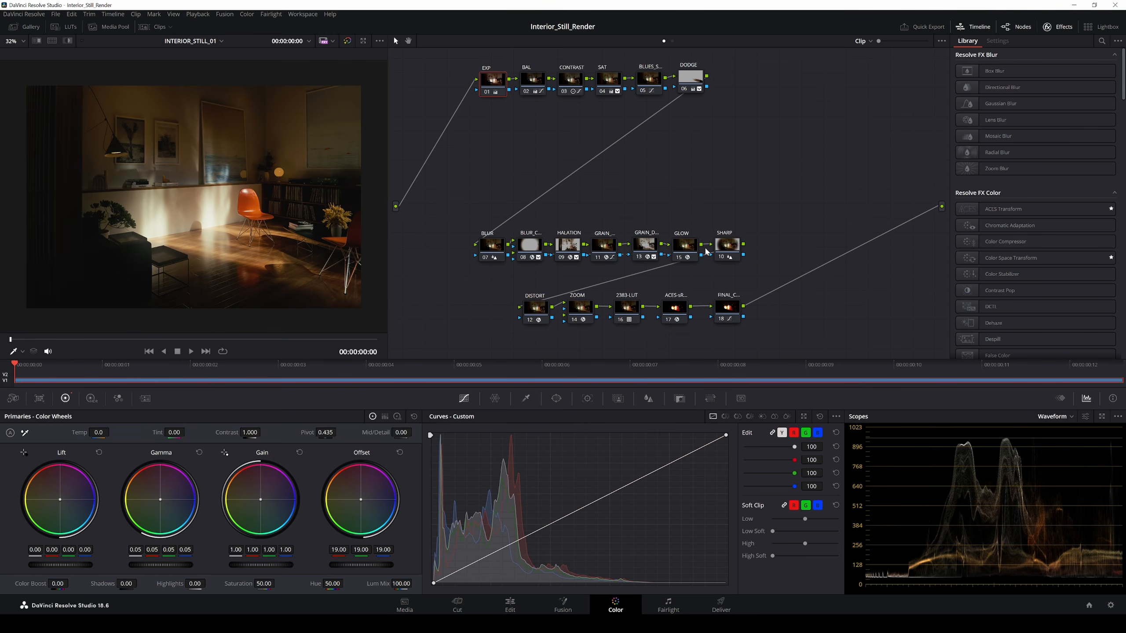
left_click(534, 606)
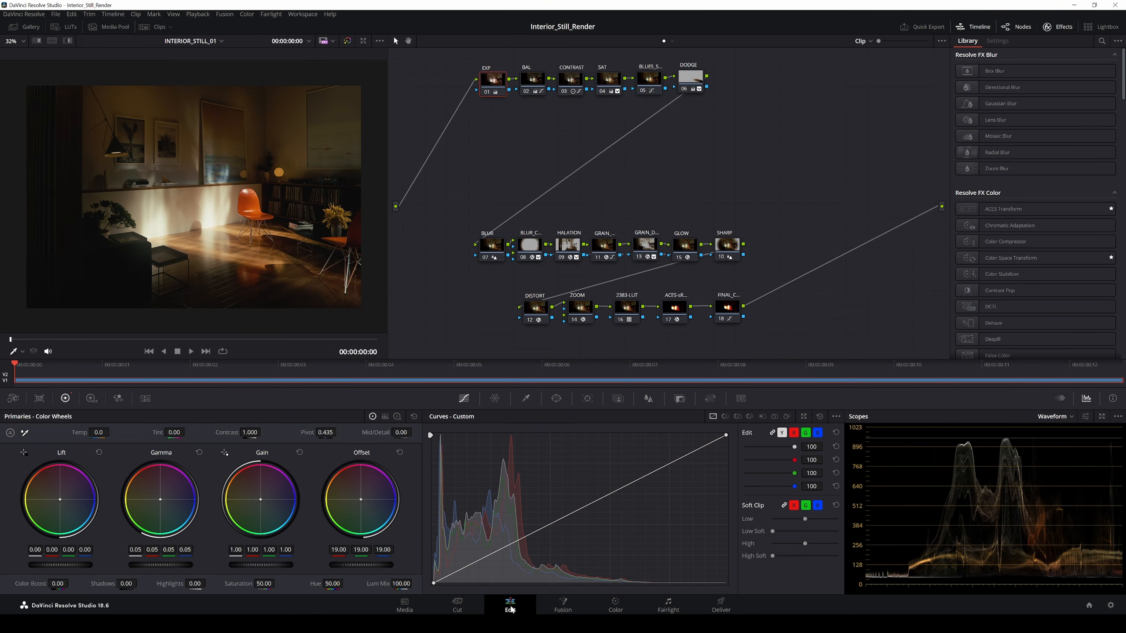
left_click(563, 609)
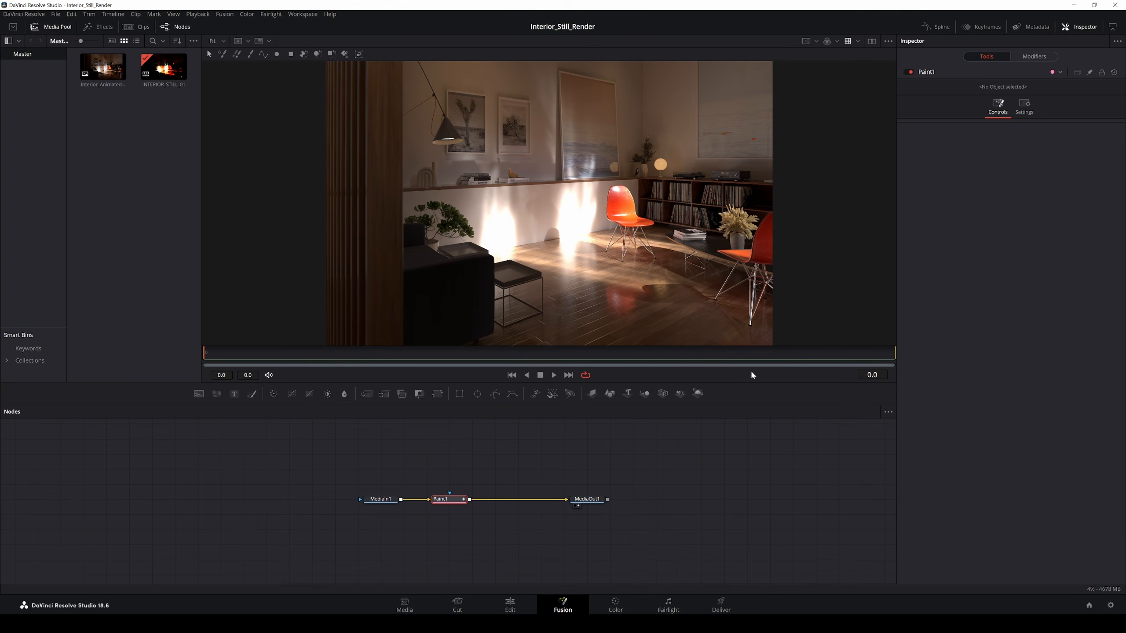
left_click_drag(385, 500, 363, 499)
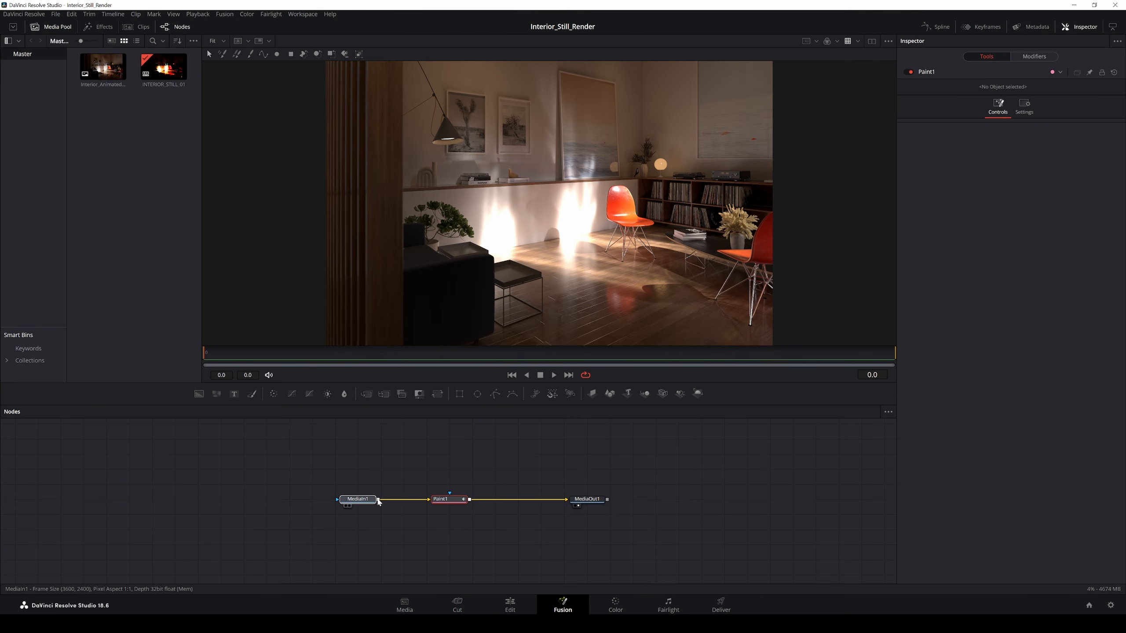
left_click_drag(444, 499, 420, 499)
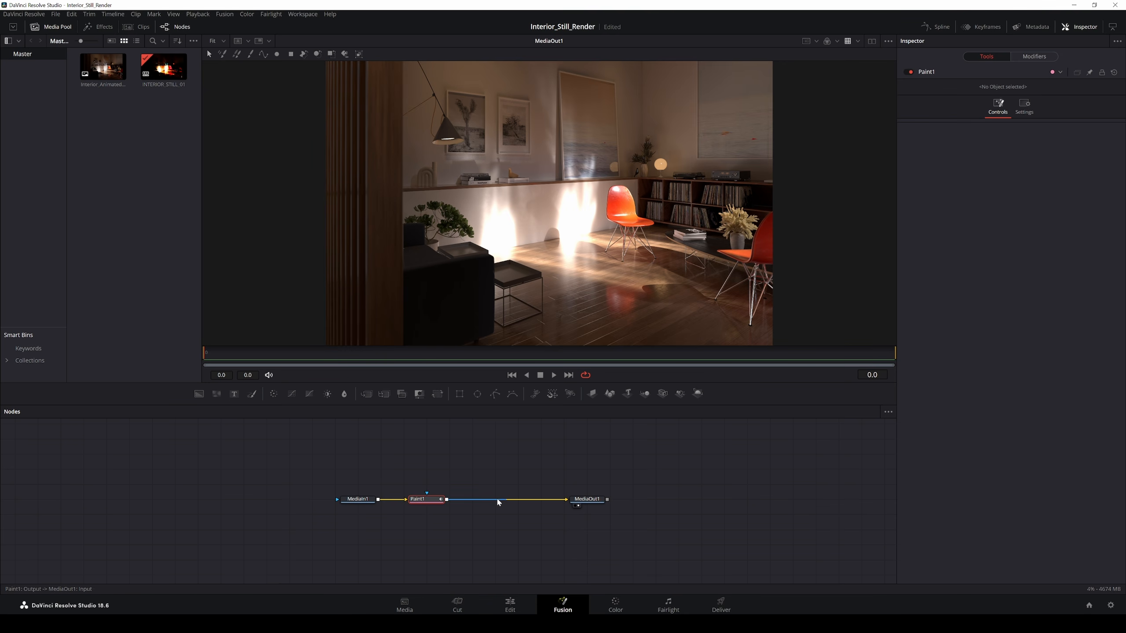
Step: Toggle the Paint1 node off and back on to compare the result
left_click(910, 73)
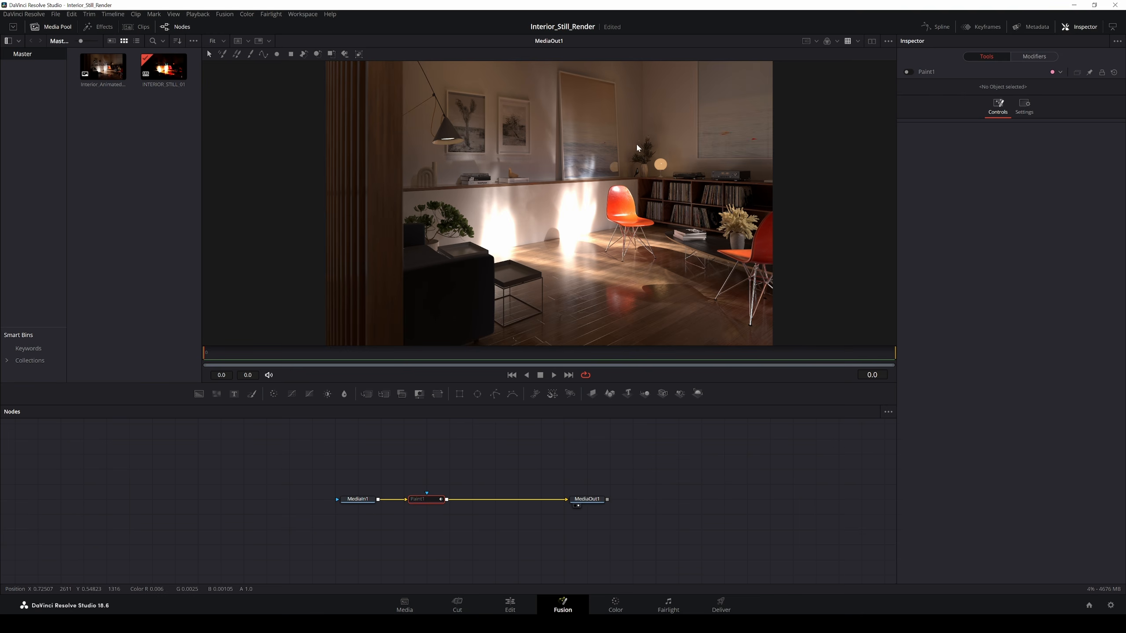
scroll(723, 116, "up", 5)
scroll(572, 215, "down", 10)
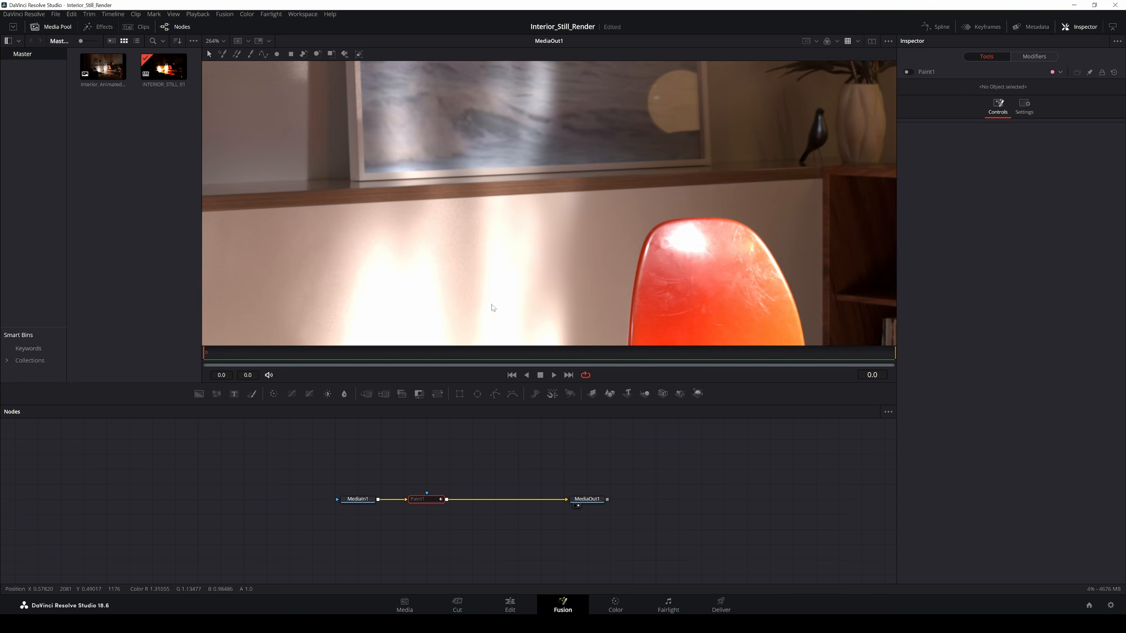
left_click(911, 72)
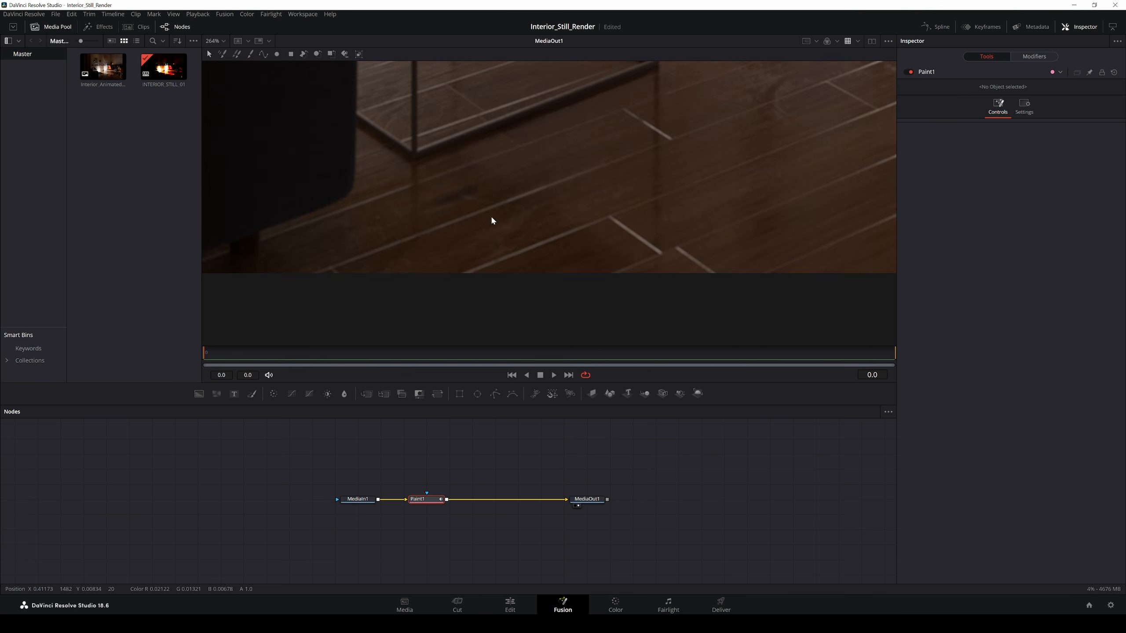
scroll(500, 318, "down", 10)
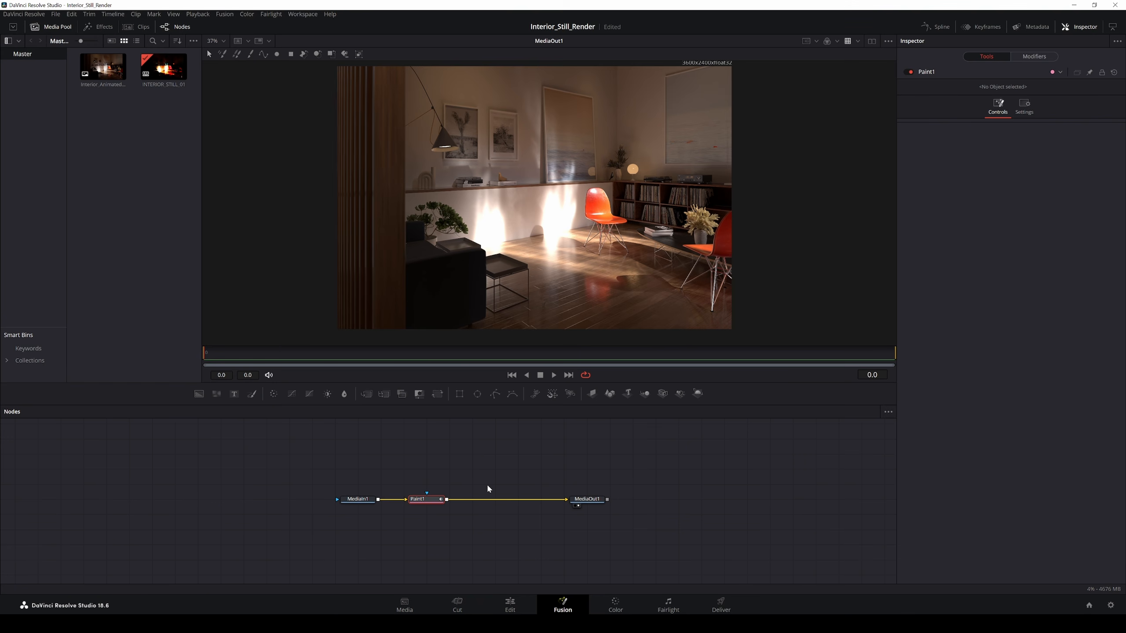
Step: Reframe the node graph and select MediaIn1 to show its settings
left_click_drag(558, 555, 601, 548)
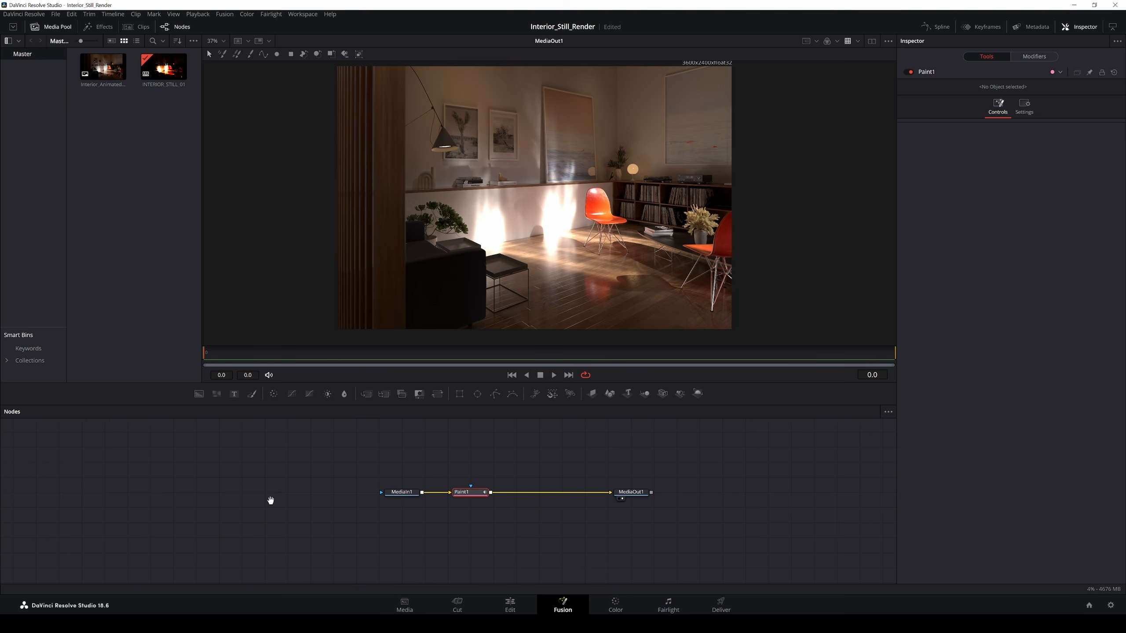
left_click_drag(271, 499, 298, 499)
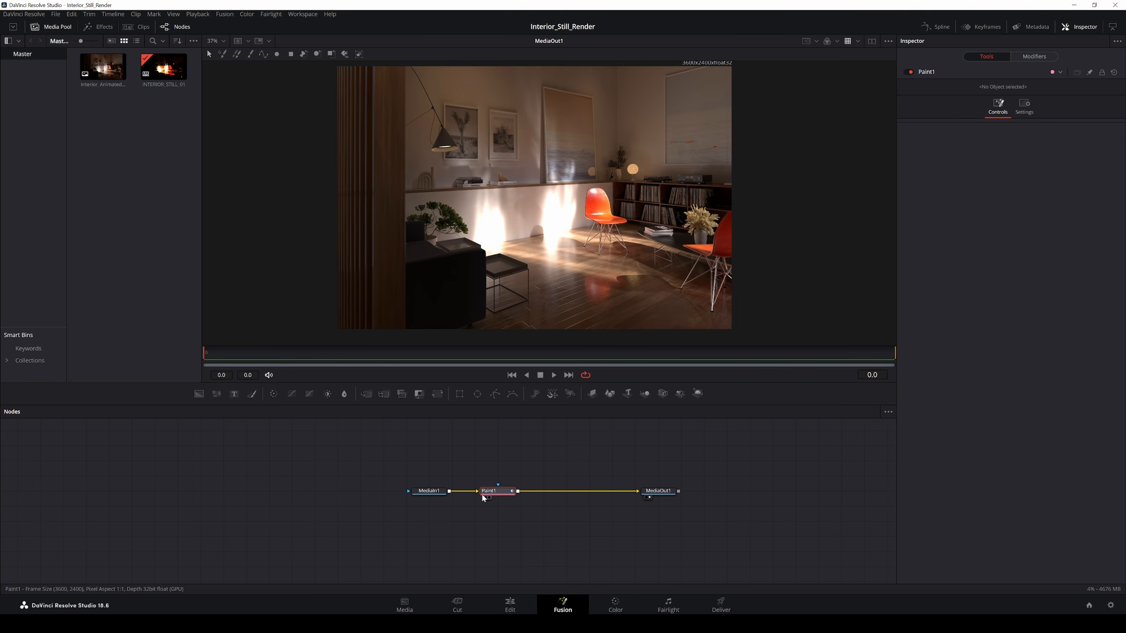
left_click(426, 491)
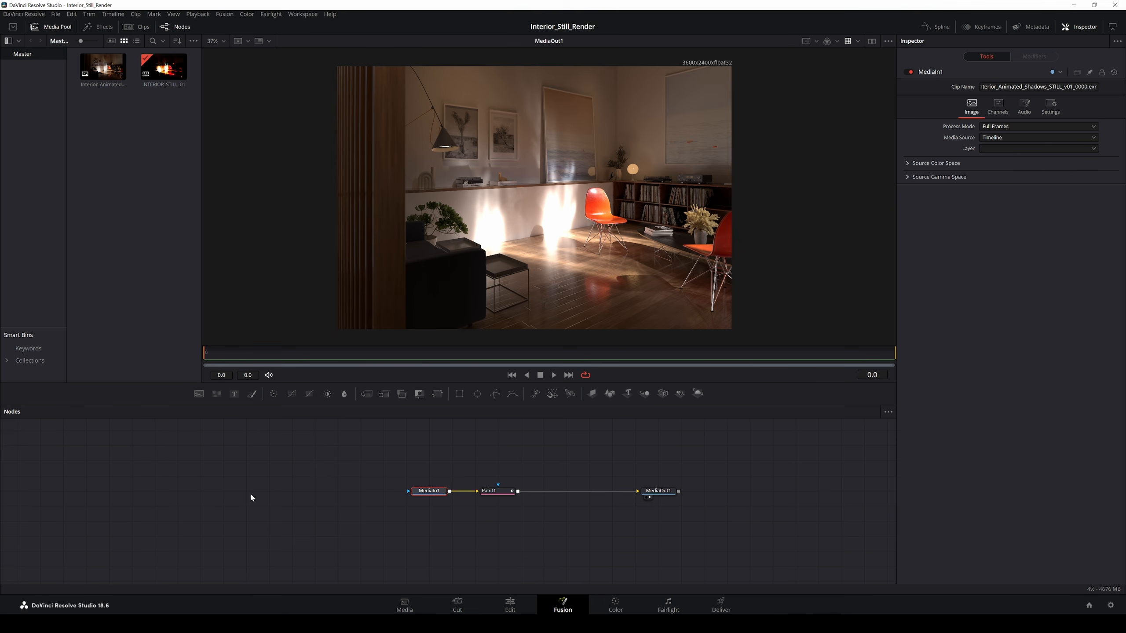
left_click_drag(270, 493, 348, 508)
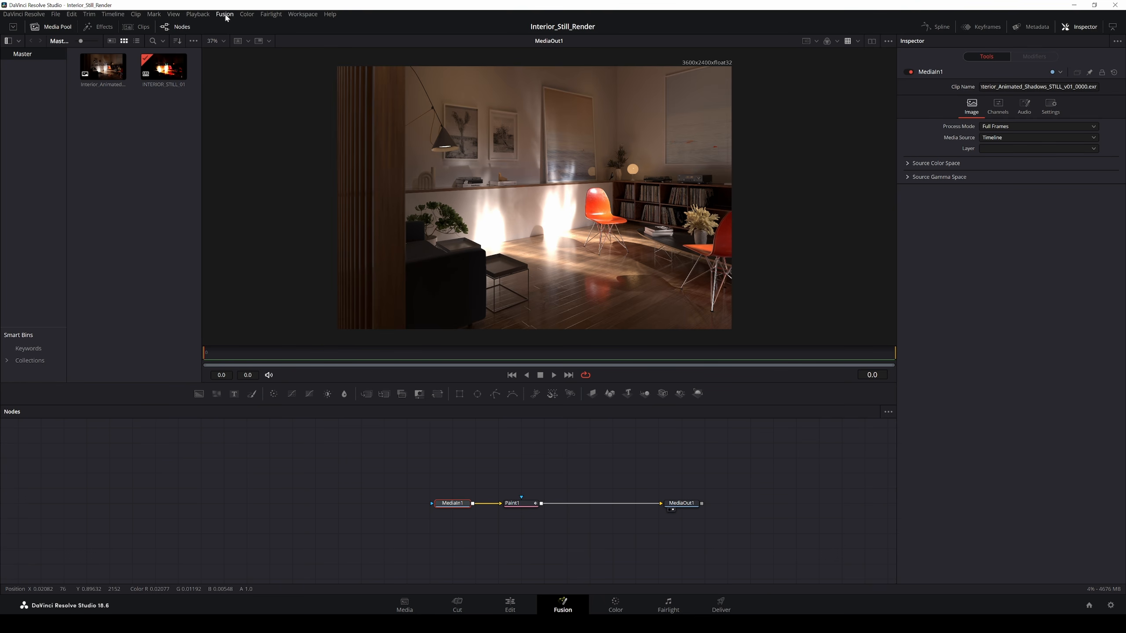
left_click(210, 17)
mouse_move(227, 17)
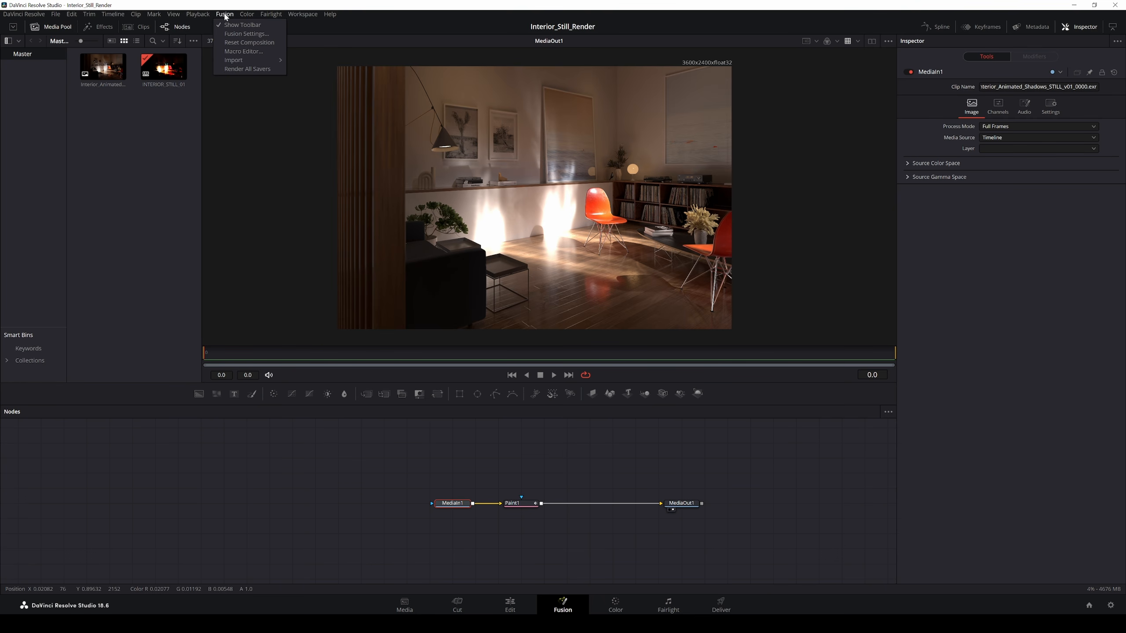
mouse_move(303, 15)
mouse_move(310, 296)
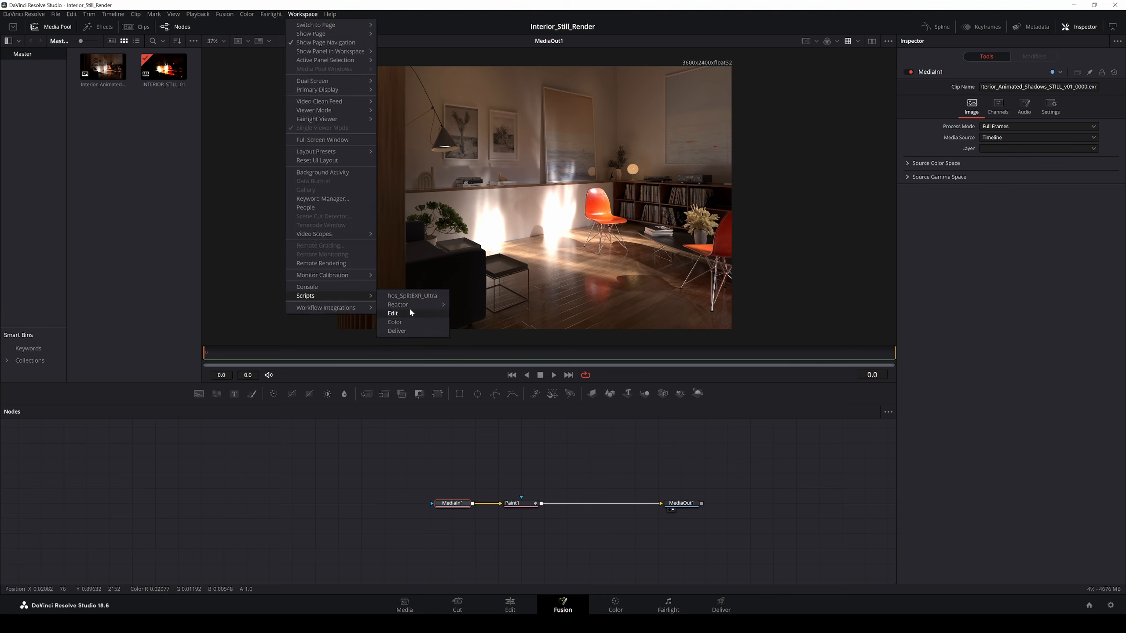
mouse_move(405, 304)
left_click(476, 304)
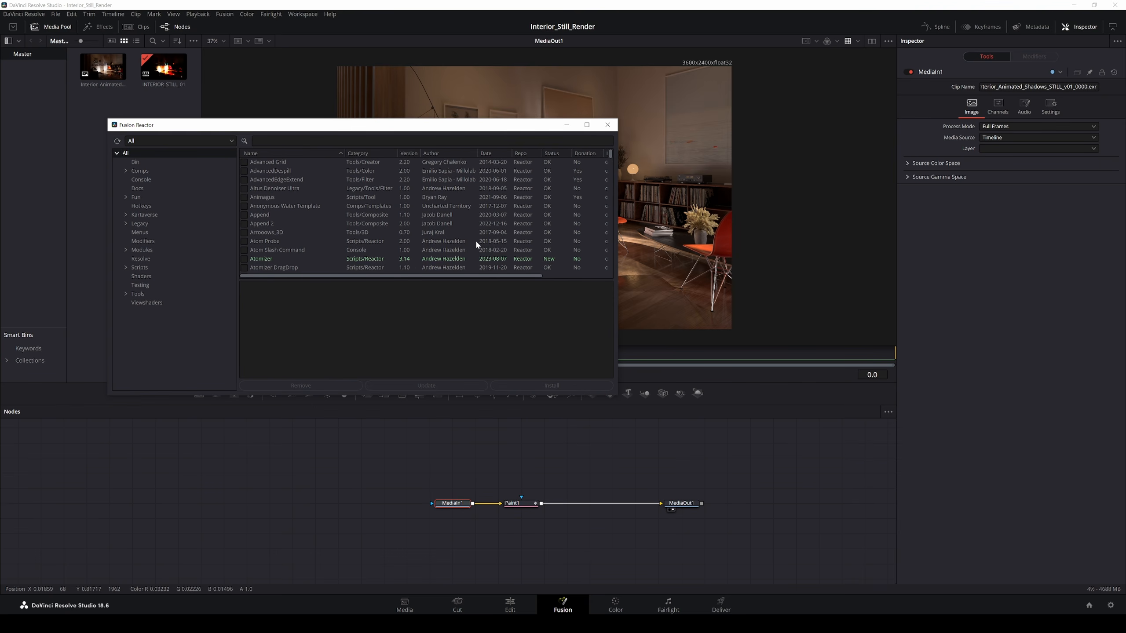
left_click(607, 125)
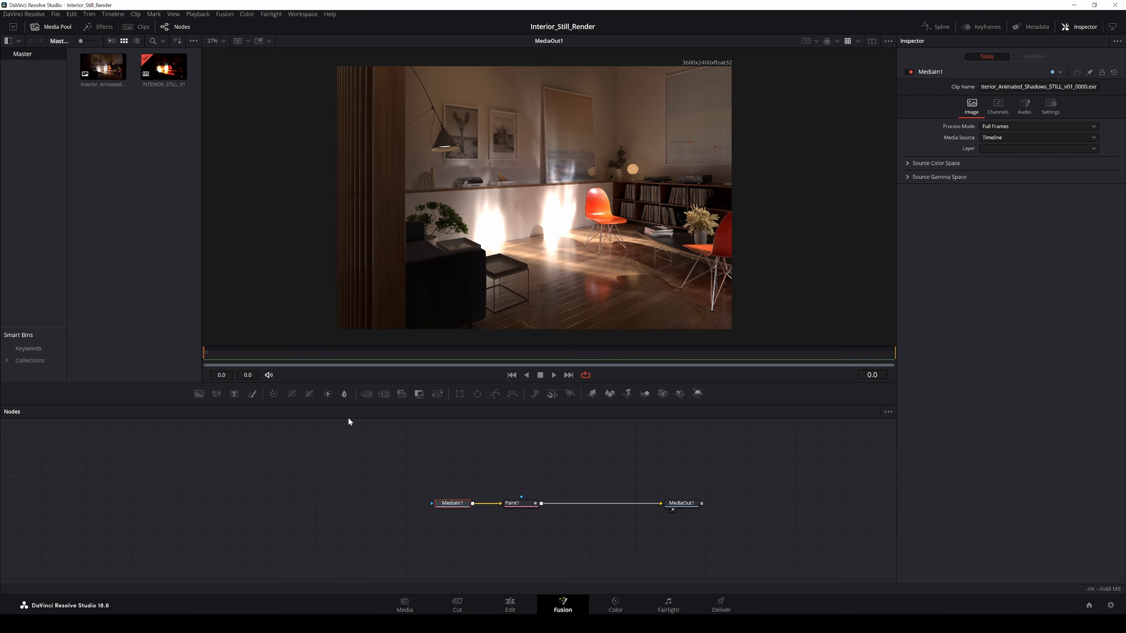
Step: Add a Loader reading Interior_Animated_Shadows_STILL_v01_0000.exr
key("shift+space")
type("loader")
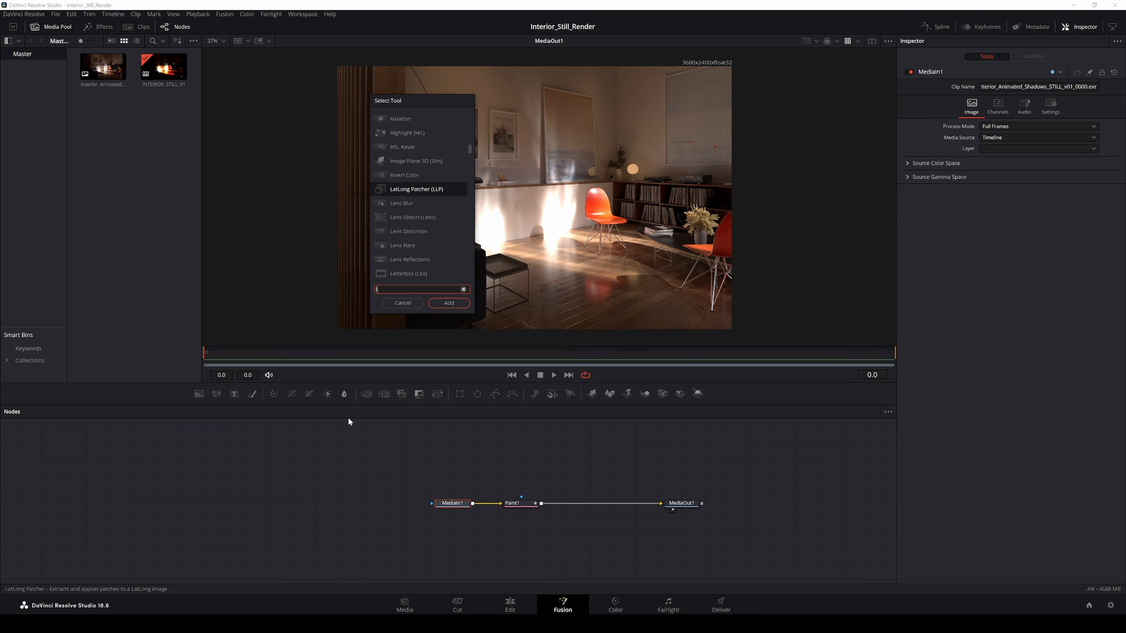
key("Return")
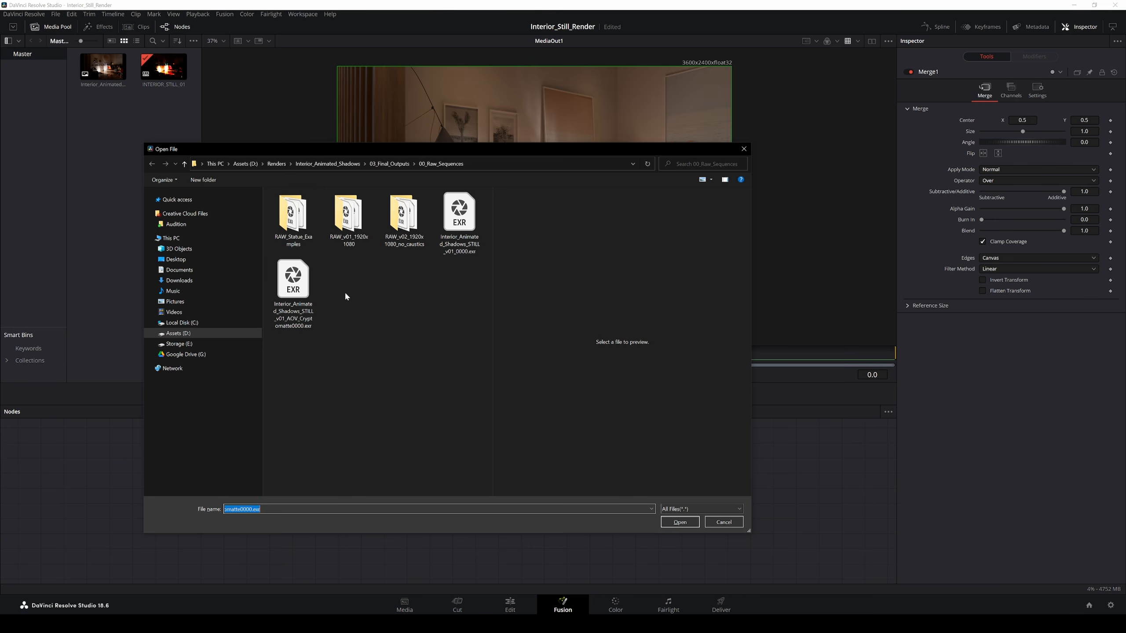
left_click(459, 235)
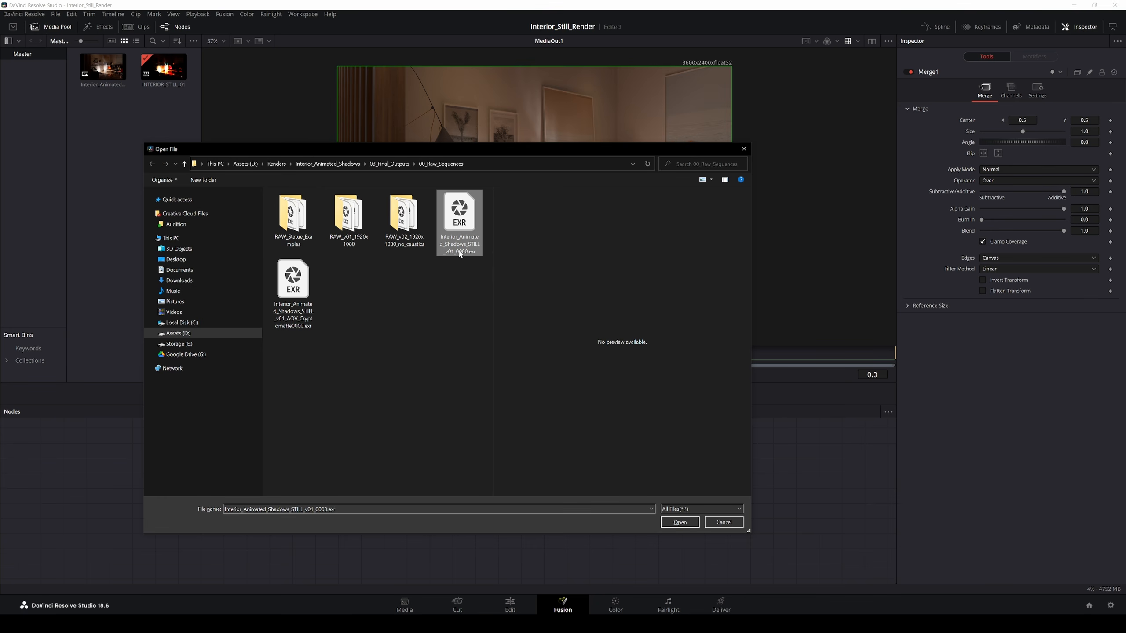
left_click(679, 522)
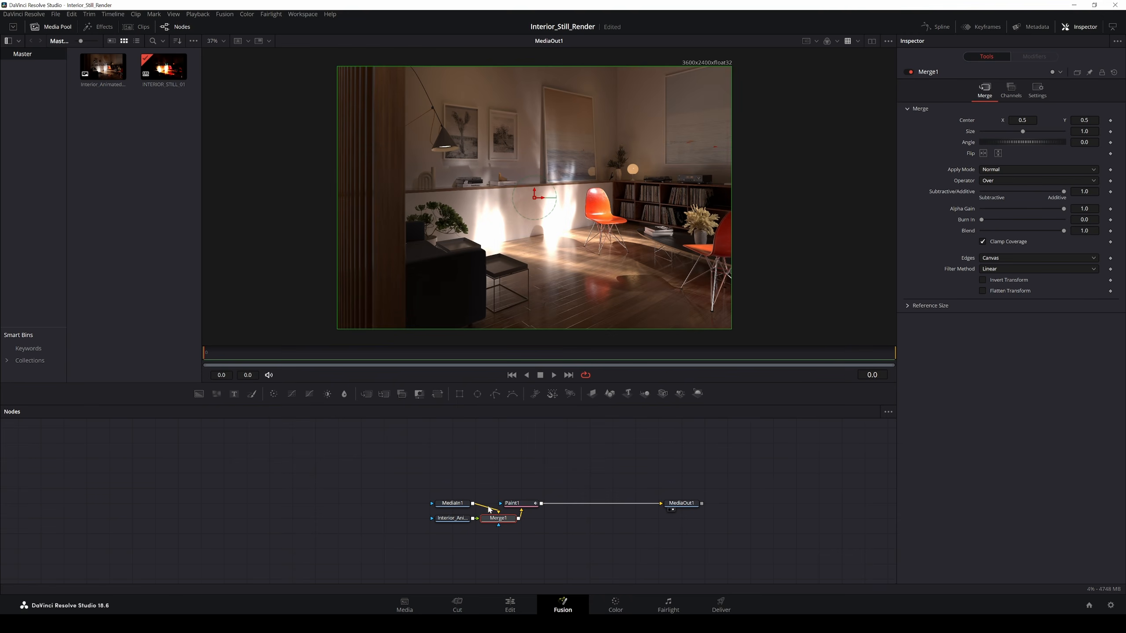
Step: Delete the auto-created Merge1 node and move the loader far to the left
left_click(525, 504)
left_click(502, 520)
key("Delete")
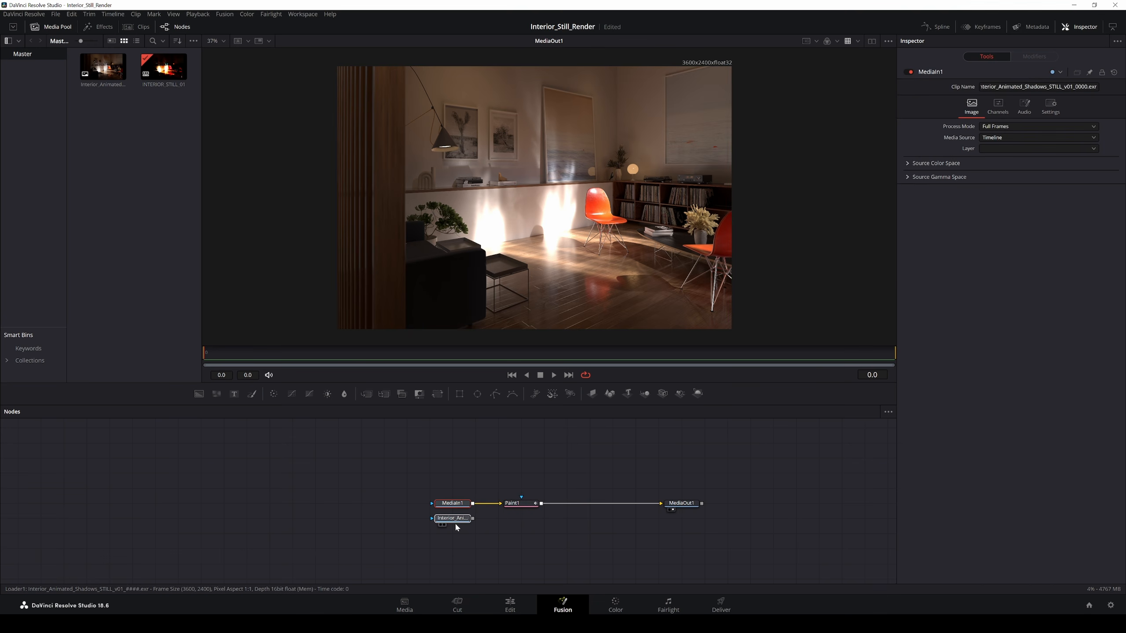
mouse_move(453, 519)
left_mouse_down()
mouse_move(294, 518)
mouse_move(246, 488)
mouse_move(225, 503)
left_mouse_up()
Step: Run the hos_SplitEXR_Ultra script on the loader to split the EXR into per-pass loaders
right_click(225, 504)
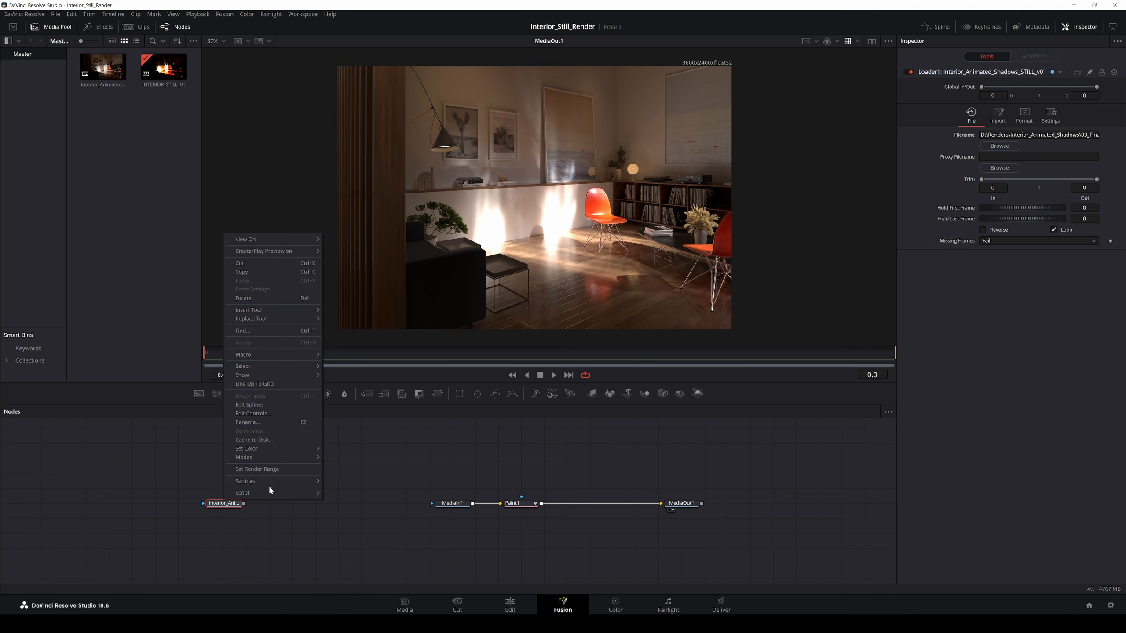
mouse_move(283, 492)
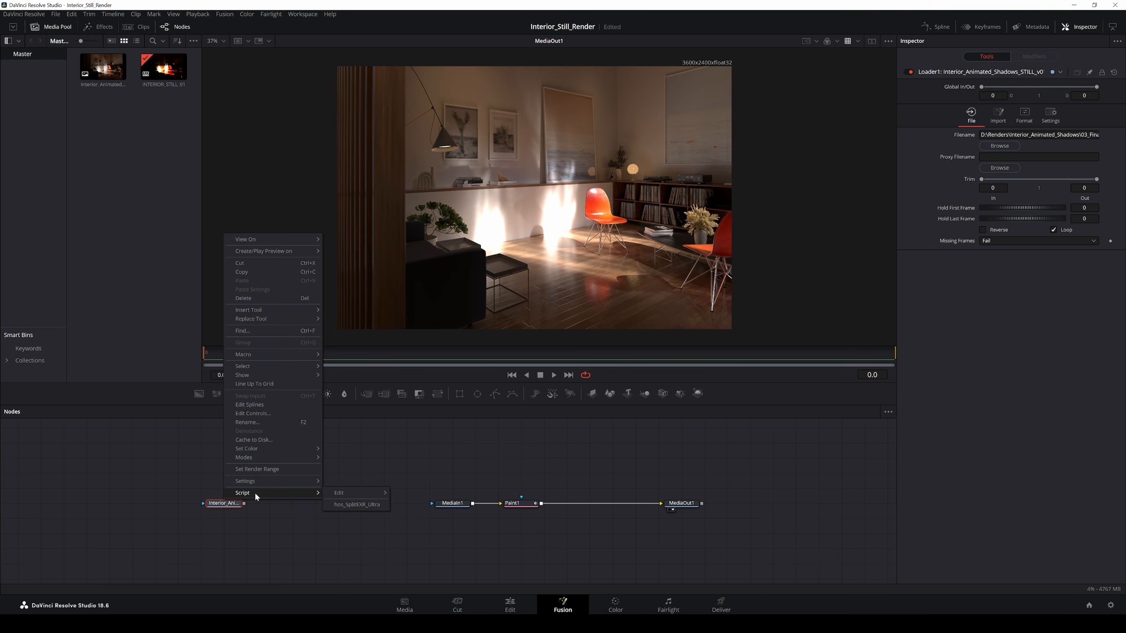
left_click(364, 505)
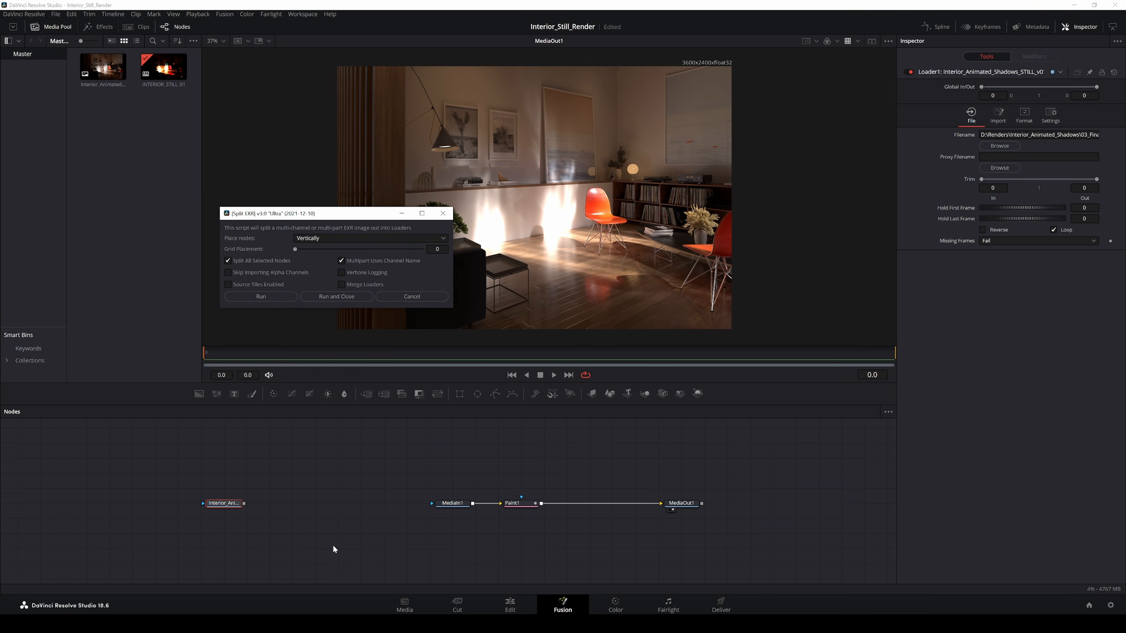
left_click(269, 295)
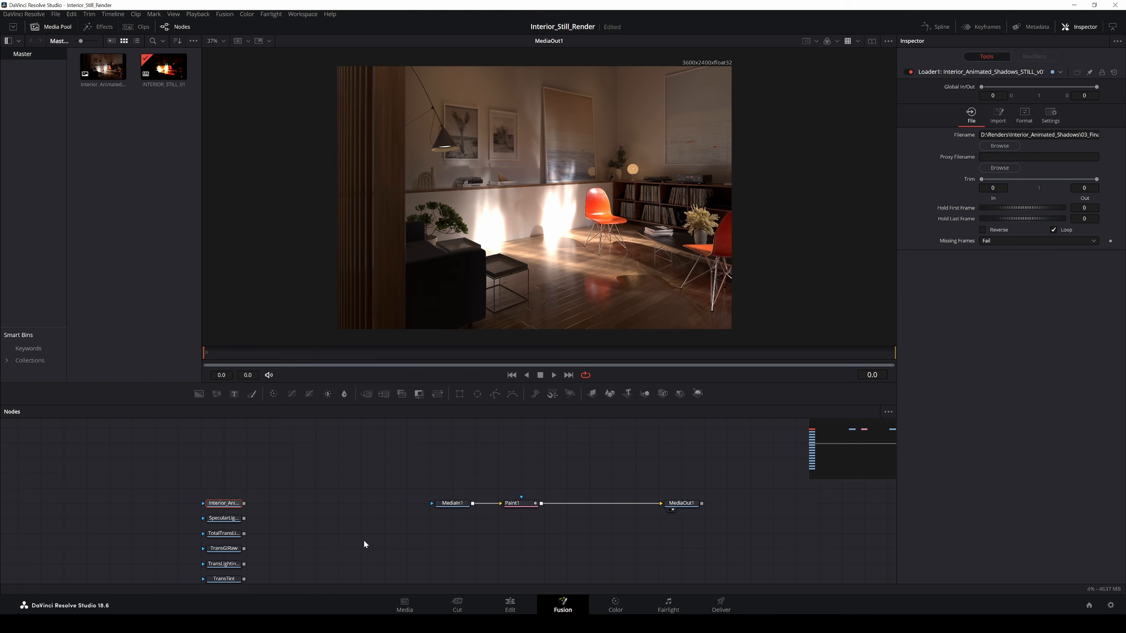
Step: Gather the new pass loaders into a column and frame them in view
left_click_drag(299, 529, 247, 520)
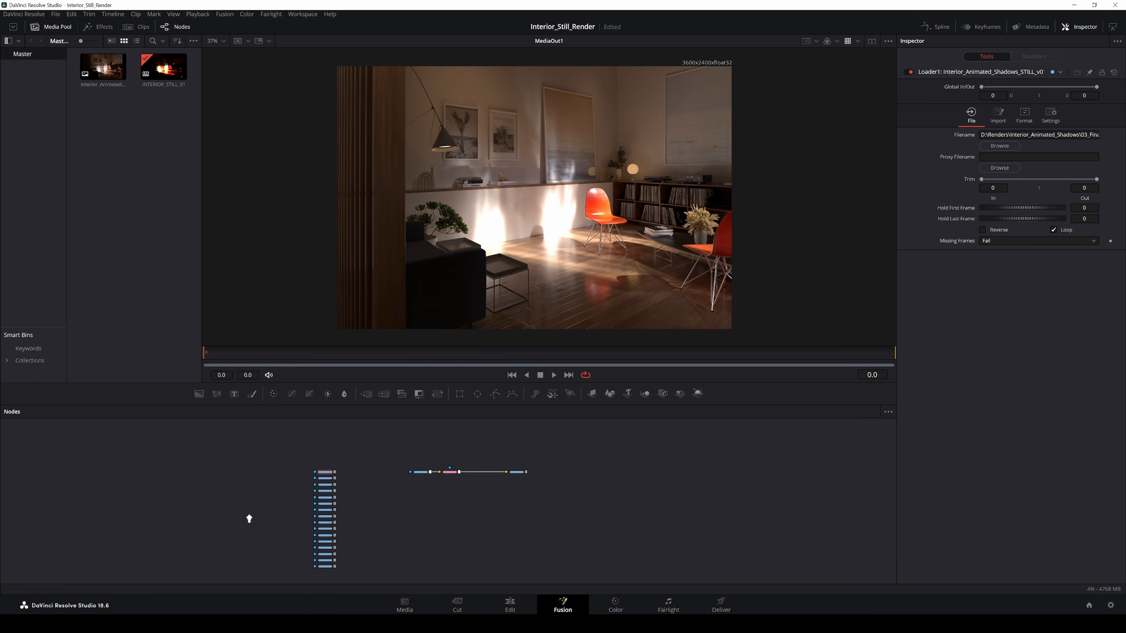
left_click_drag(299, 478, 368, 573)
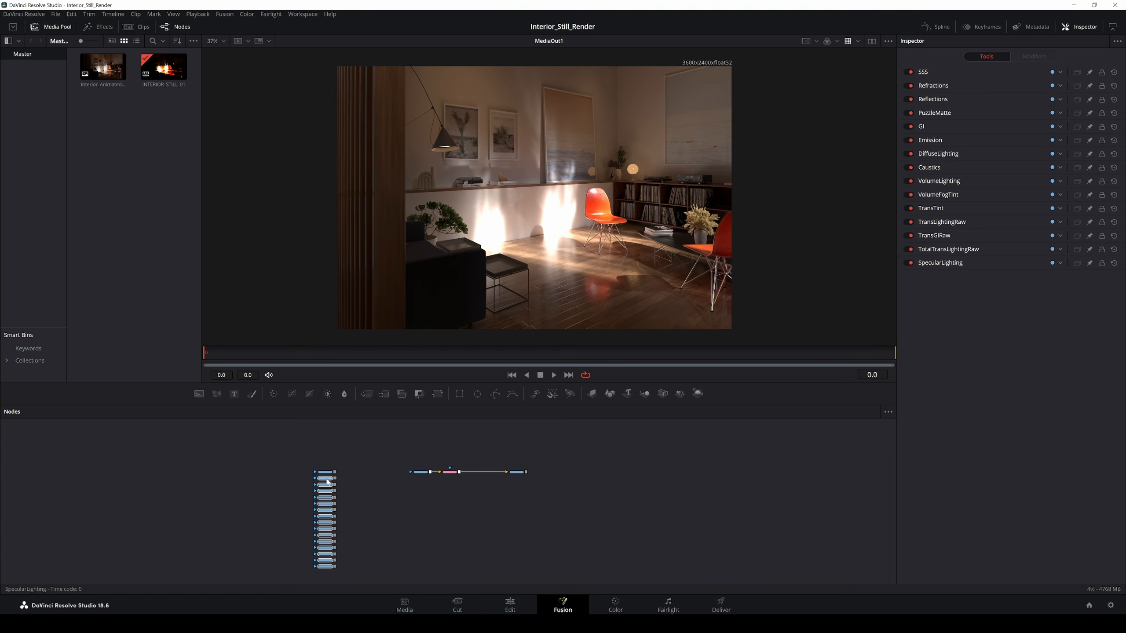
left_click_drag(322, 476, 350, 444)
left_click_drag(272, 509, 211, 518)
left_click_drag(318, 505, 461, 476)
left_click_drag(346, 490, 406, 584)
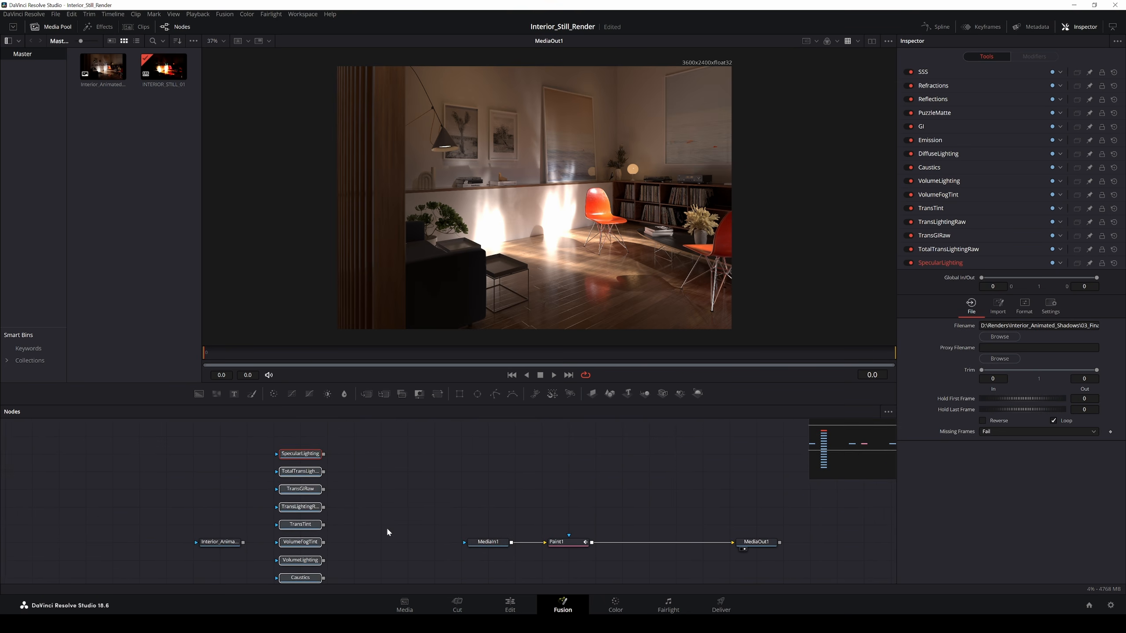
left_click_drag(370, 533, 373, 462)
Step: Move the lower loaders up a row and place PuzzleMatte right of the column
mouse_move(312, 502)
left_mouse_down()
mouse_move(389, 490)
mouse_move(311, 505)
left_mouse_up()
left_click_drag(305, 501, 411, 466)
left_click_drag(367, 466, 272, 510)
left_click_drag(305, 518, 305, 501)
left_click_drag(349, 498, 372, 583)
left_click_drag(424, 550, 424, 497)
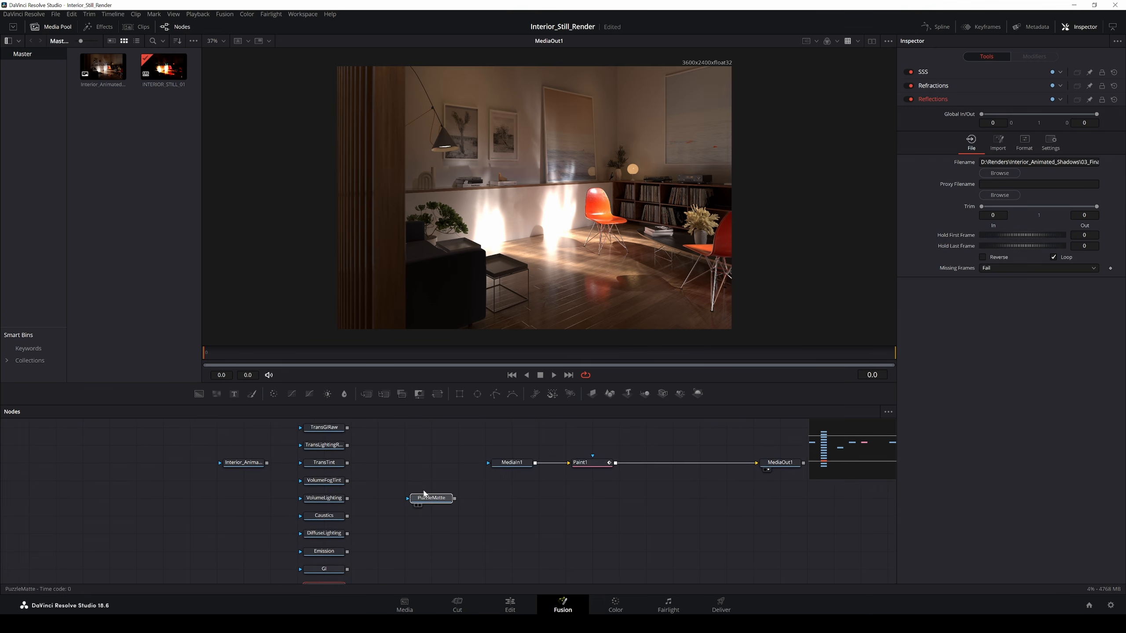
left_click_drag(374, 458, 282, 460)
left_click_drag(345, 505, 399, 522)
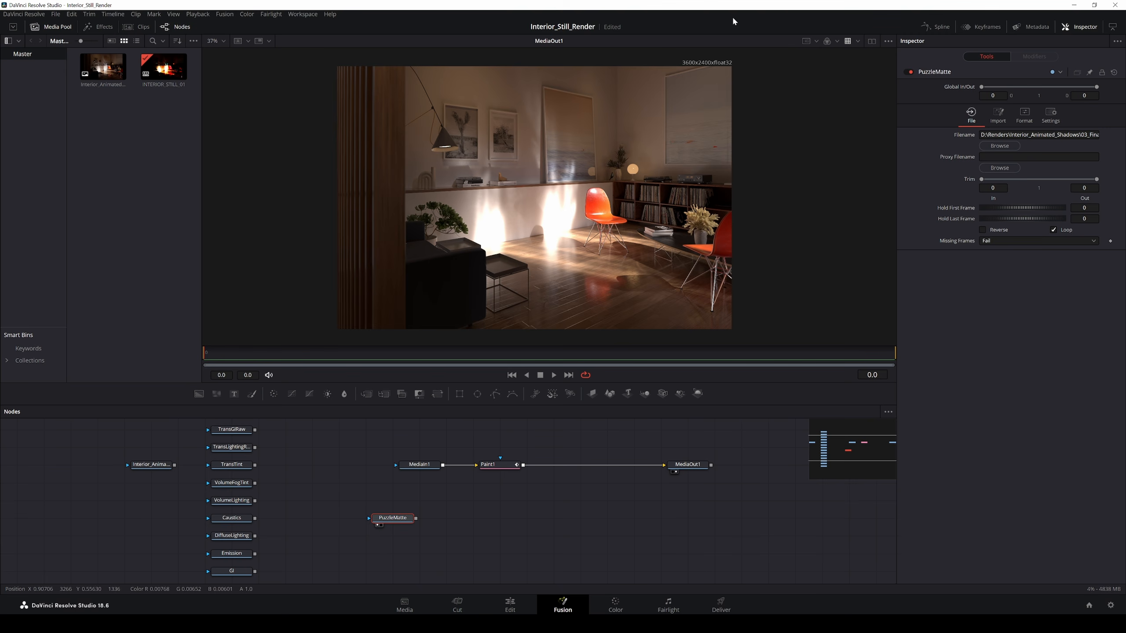
Step: Show PuzzleMatte beside the final output and hide the media pool to widen the viewers
left_click(872, 42)
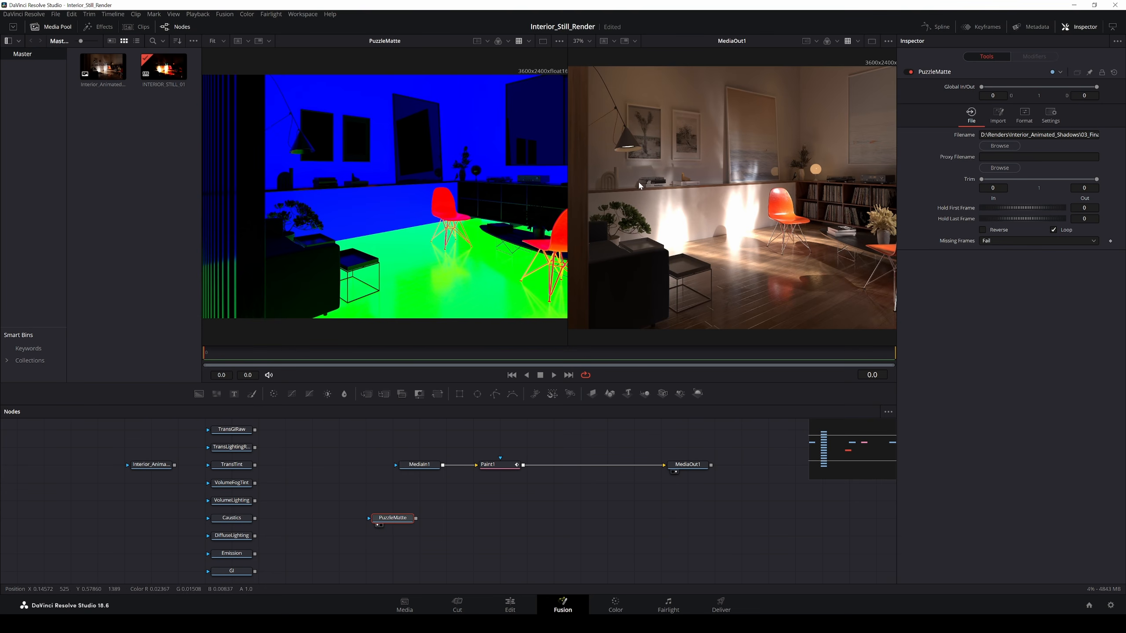
left_click(51, 26)
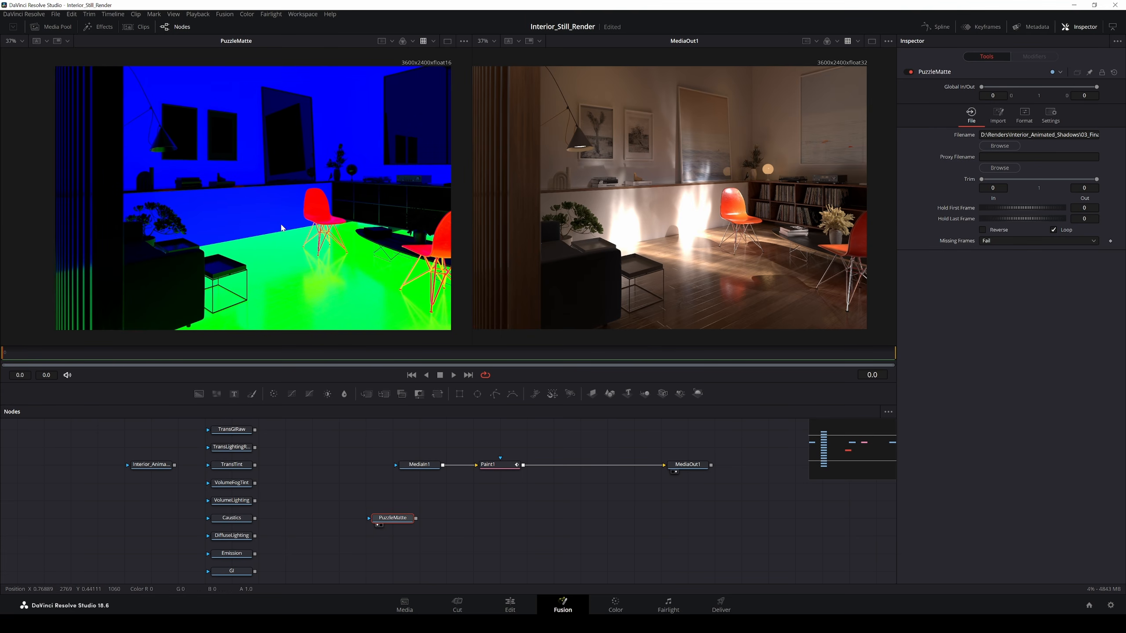
scroll(575, 246, "down", 3)
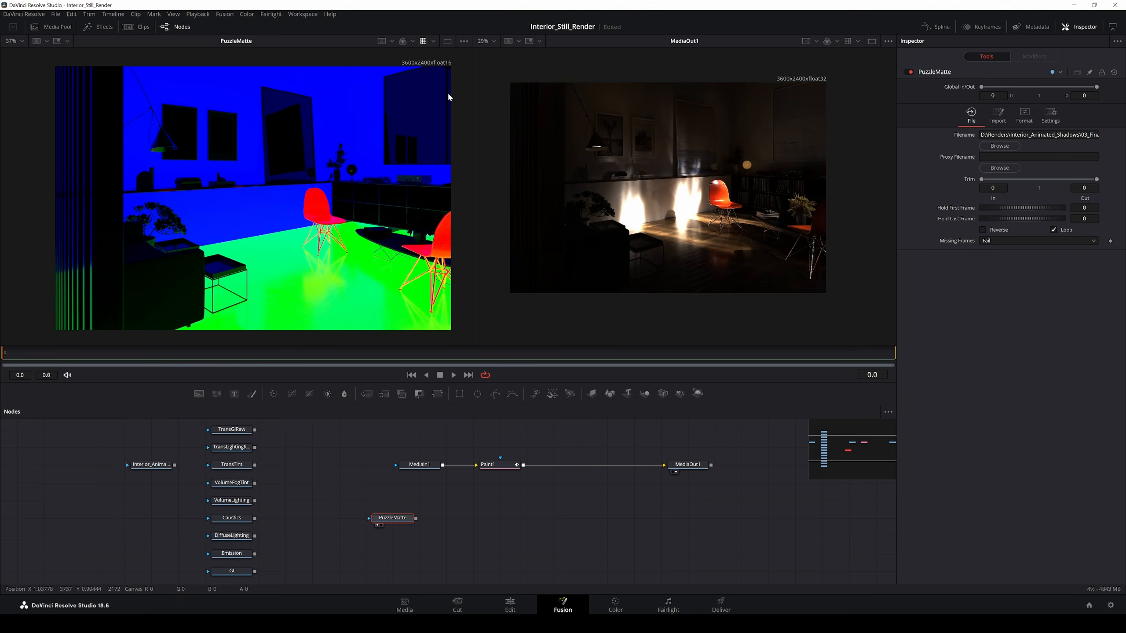
Step: Toggle the view LUT on the PuzzleMatte viewer and move PuzzleMatte just below Paint1
left_click(425, 43)
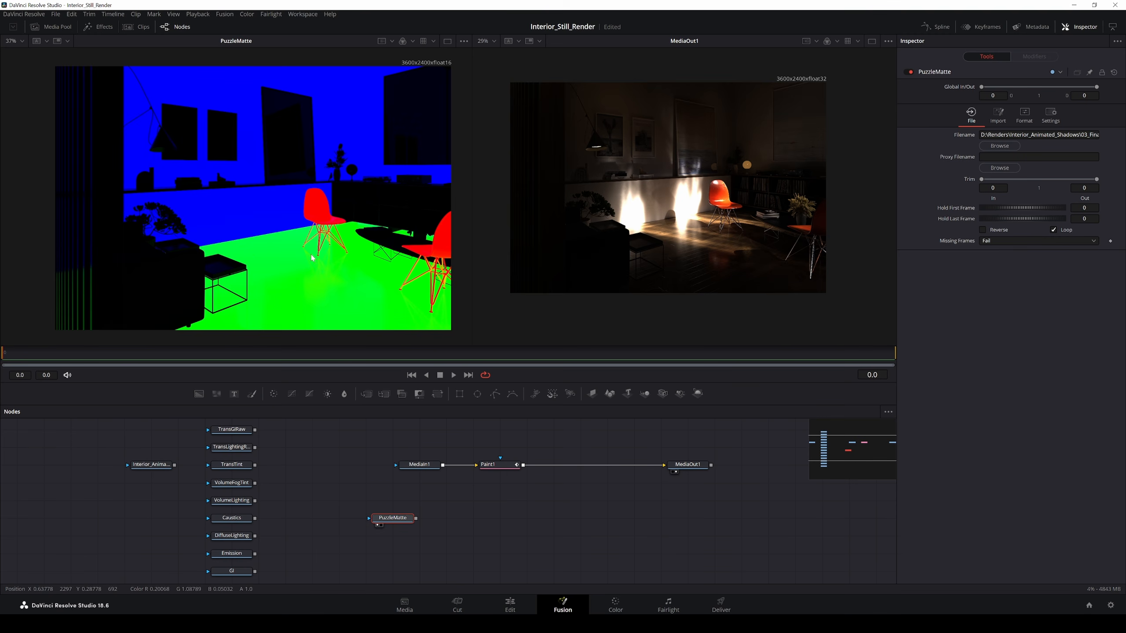
left_click(425, 42)
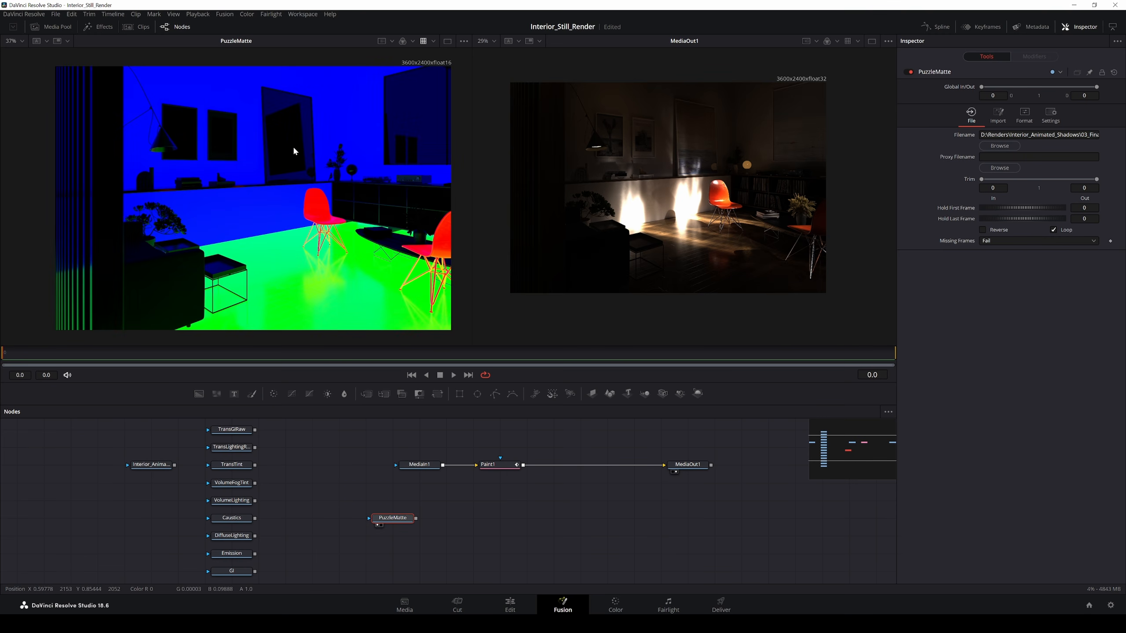
left_click(424, 41)
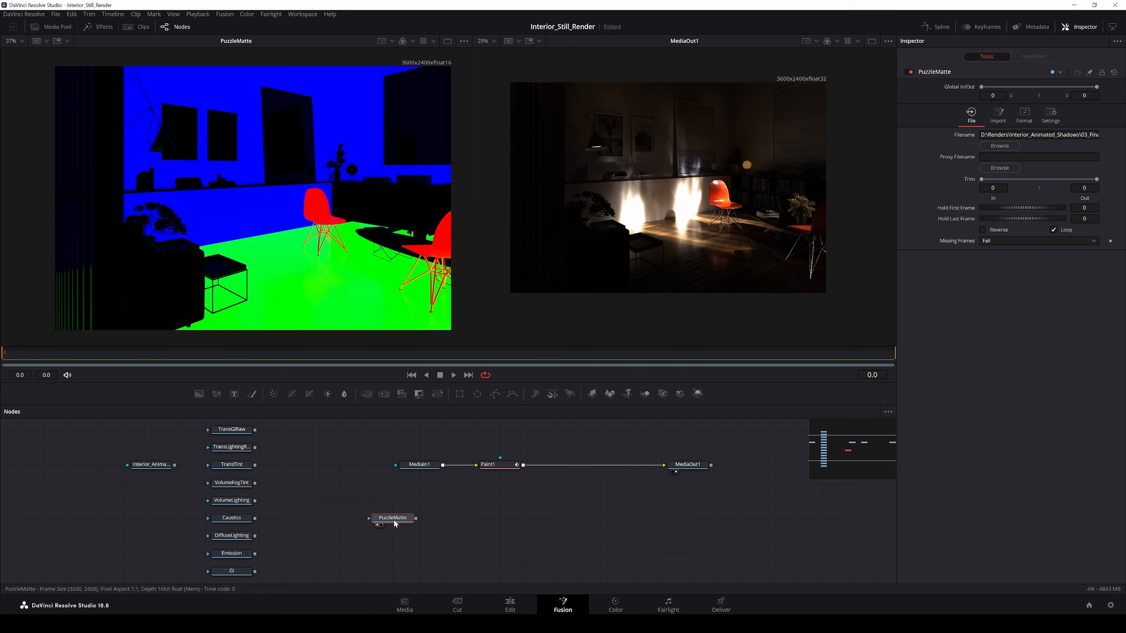
left_click_drag(396, 524, 510, 502)
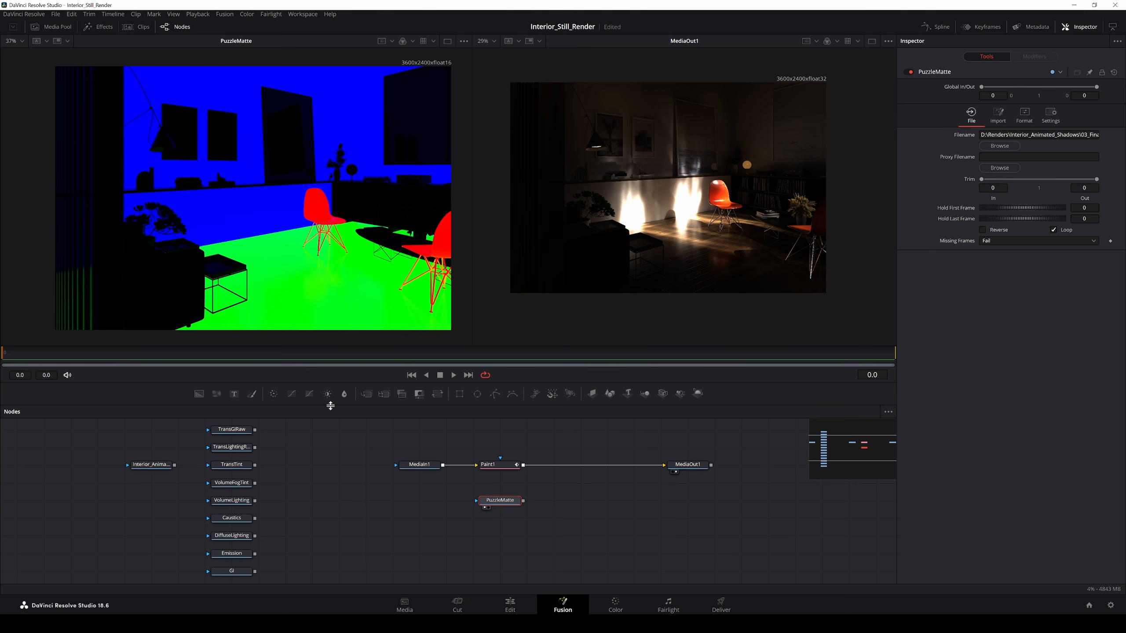
Step: Add a MediaOut2 node after PuzzleMatte, align it under MediaOut1, and switch to Color
key("shift+space")
type("load")
key("BackSpace")
key("BackSpace")
key("BackSpace")
key("BackSpace")
type("medi")
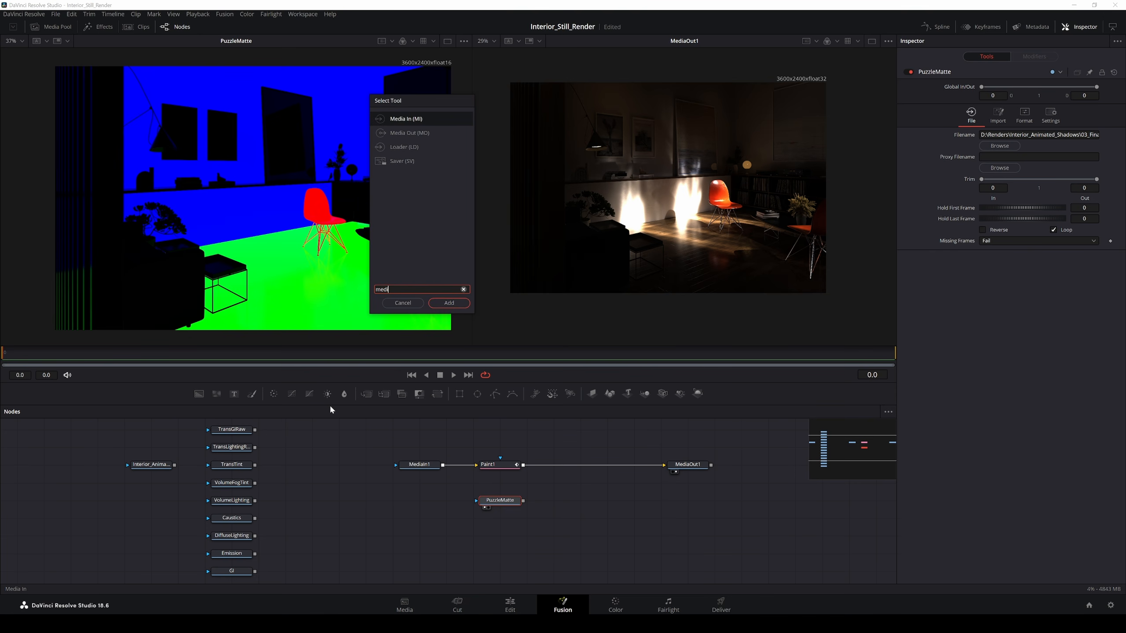
type("aout")
key("Return")
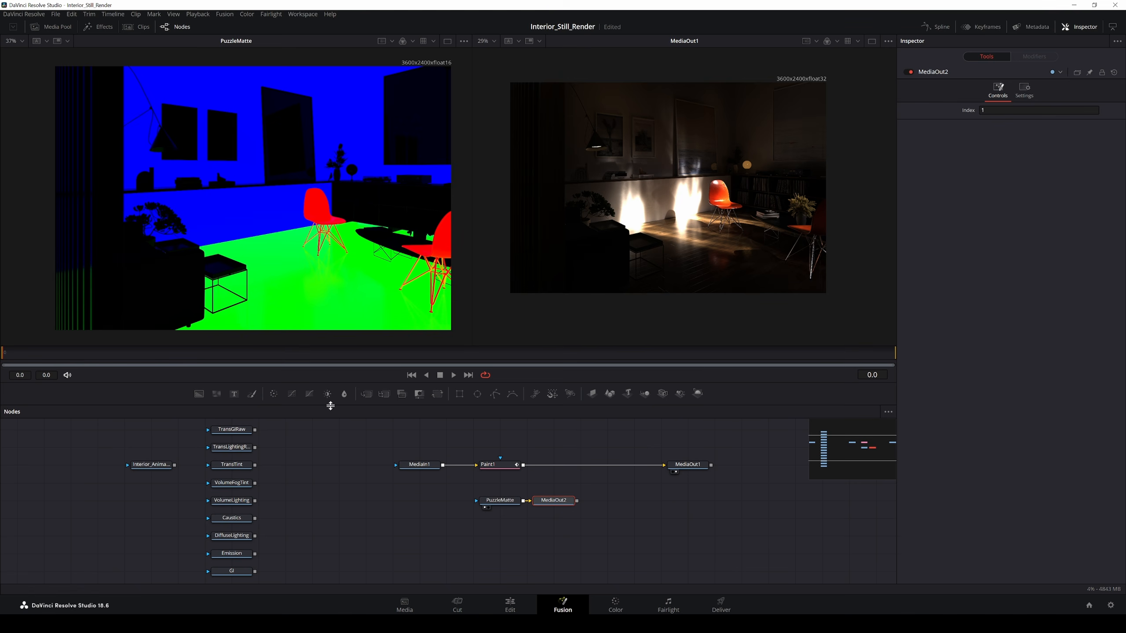
left_click_drag(545, 500, 700, 501)
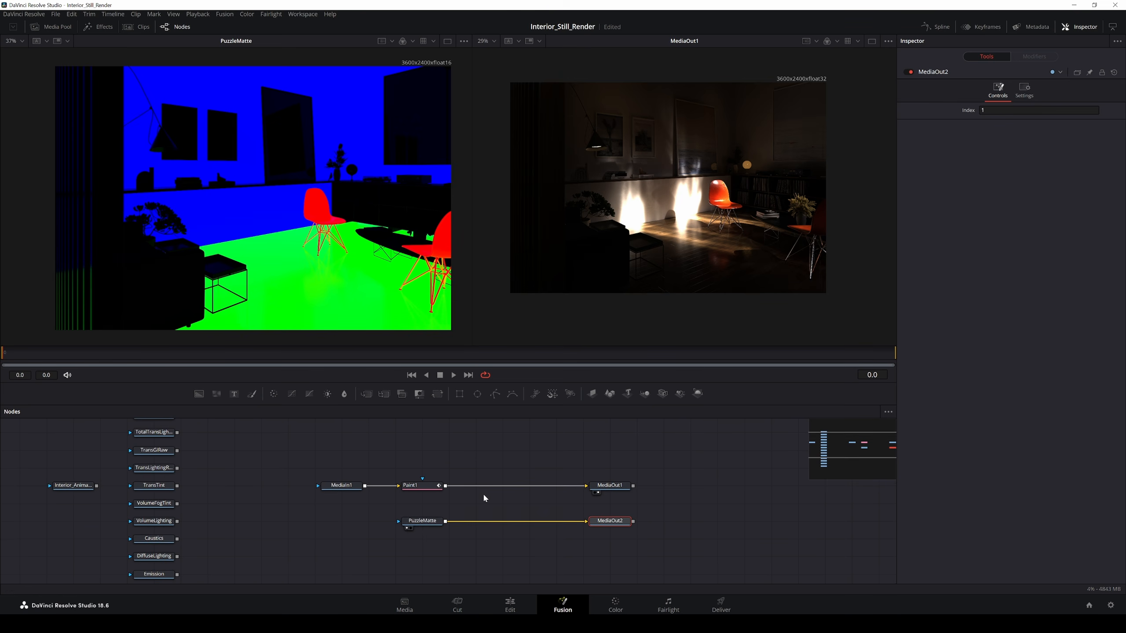
left_click(426, 522)
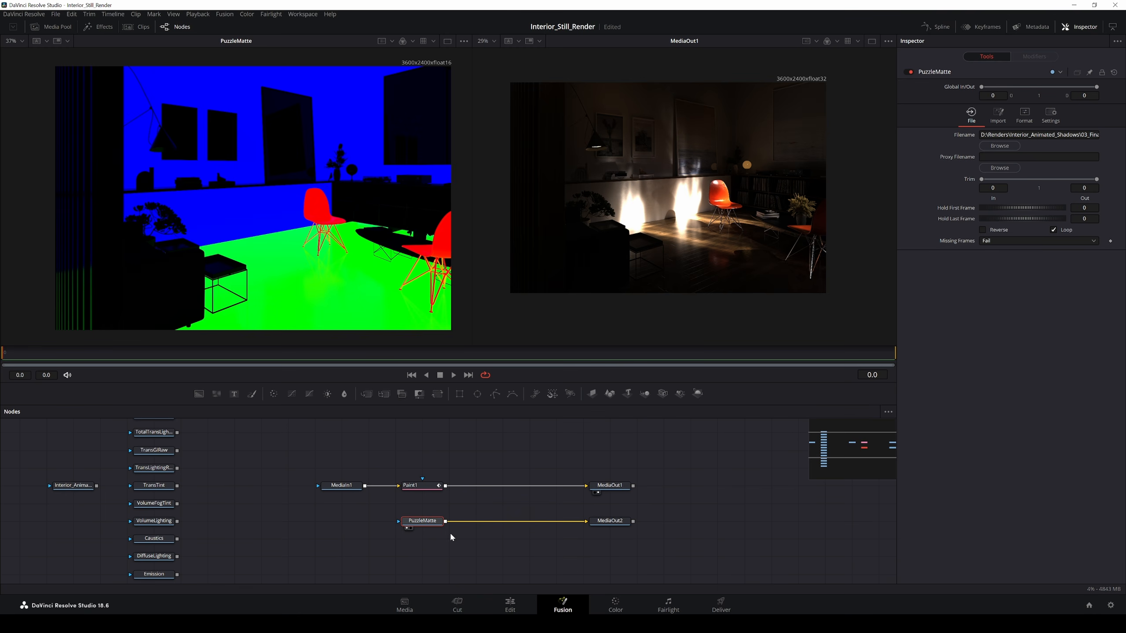
left_click(614, 606)
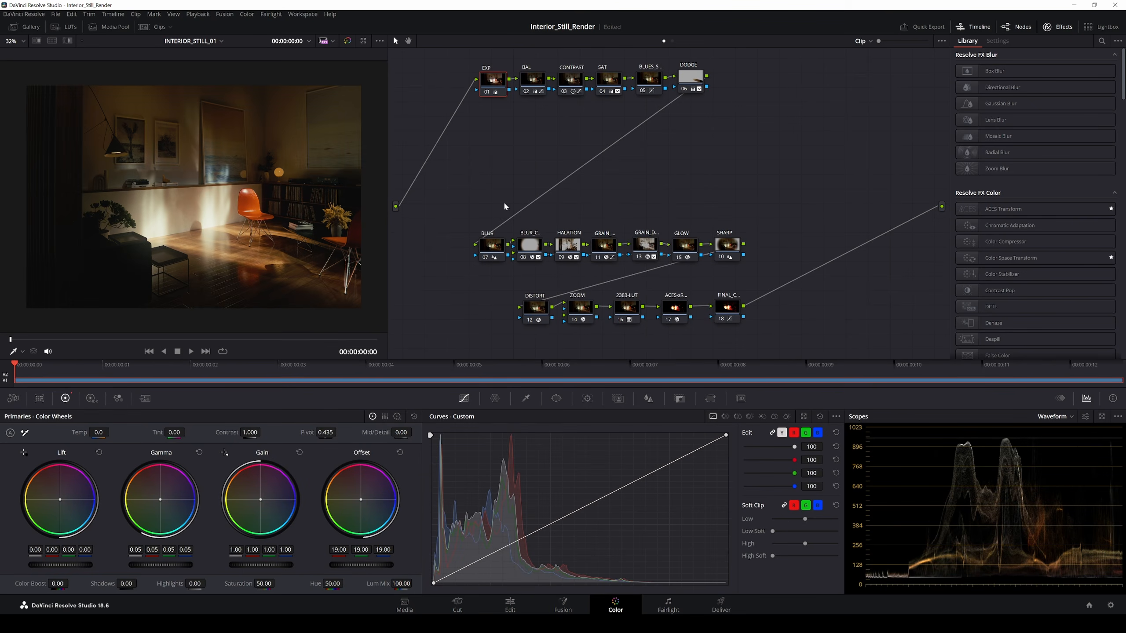
Step: Add a second source input to the Color page node graph
left_click(563, 604)
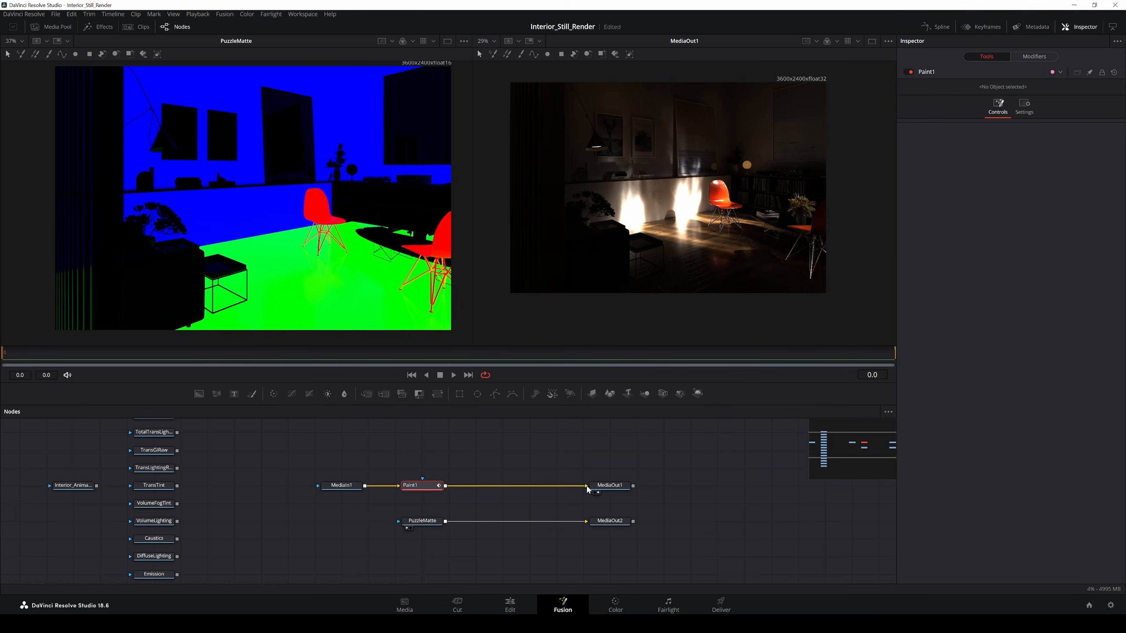
left_click(616, 605)
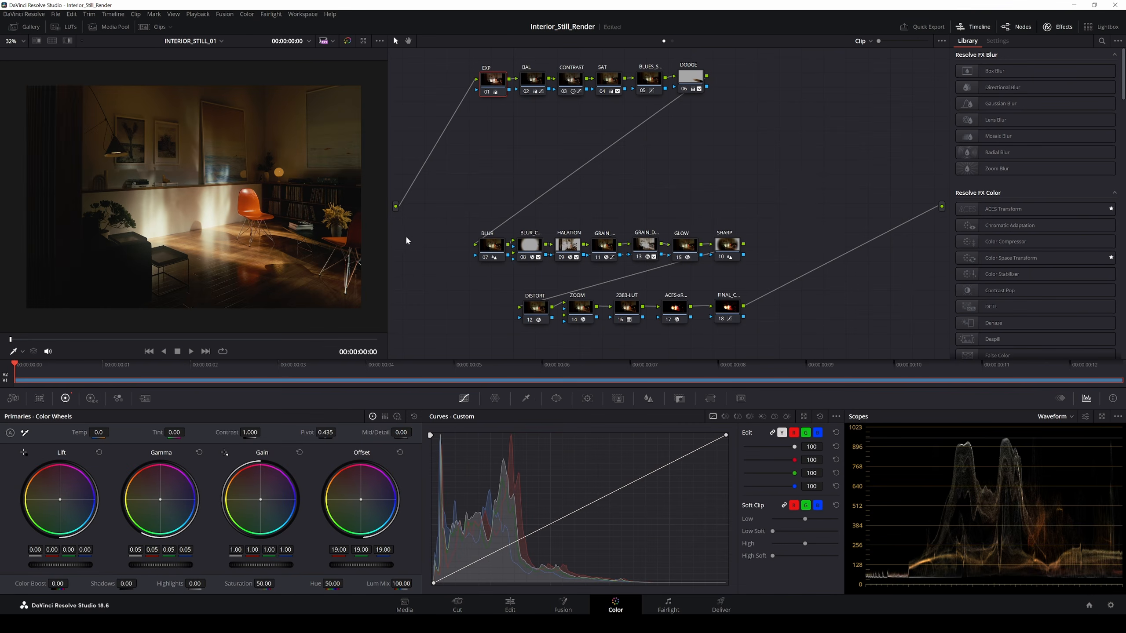
right_click(398, 223)
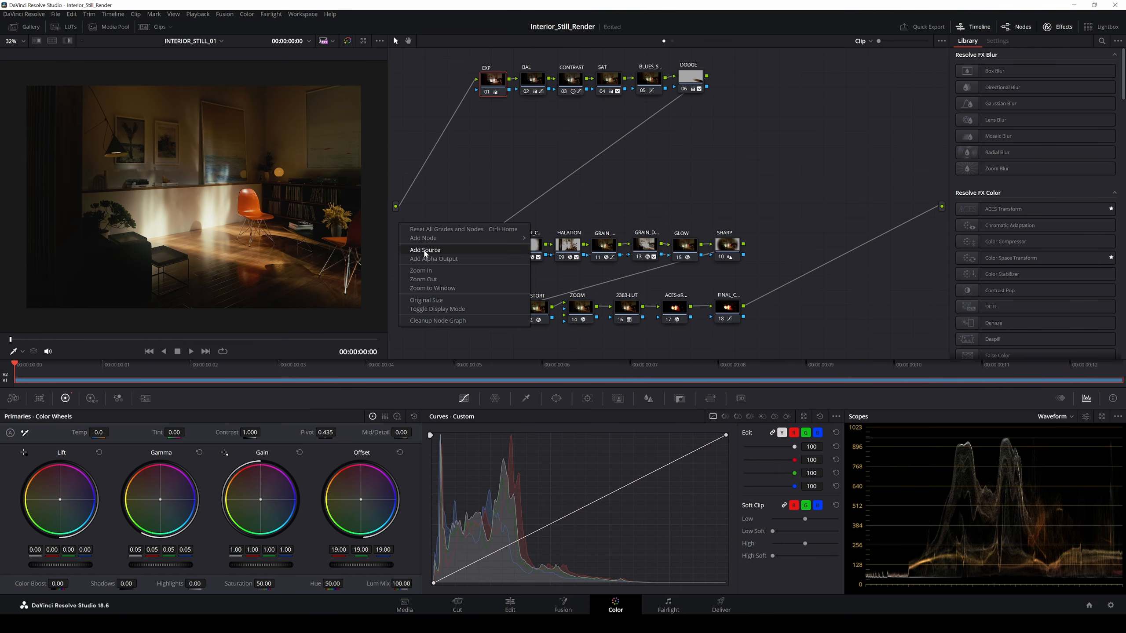
left_click(425, 253)
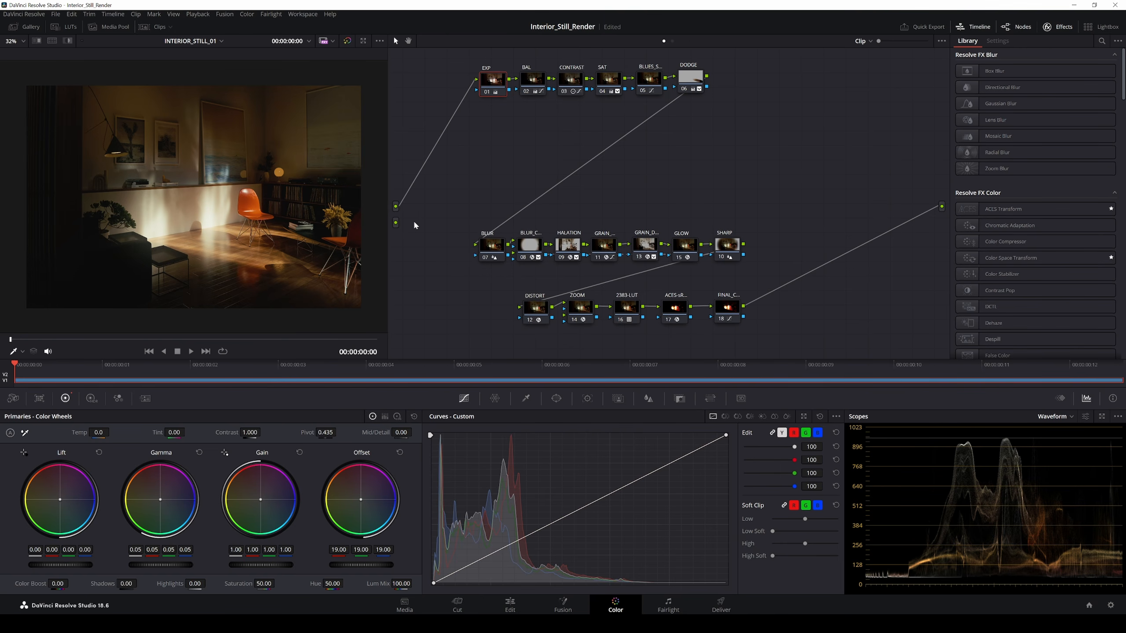
Step: Add a serial node after DODGE and wire it from the new source to the clip output
left_click(704, 78)
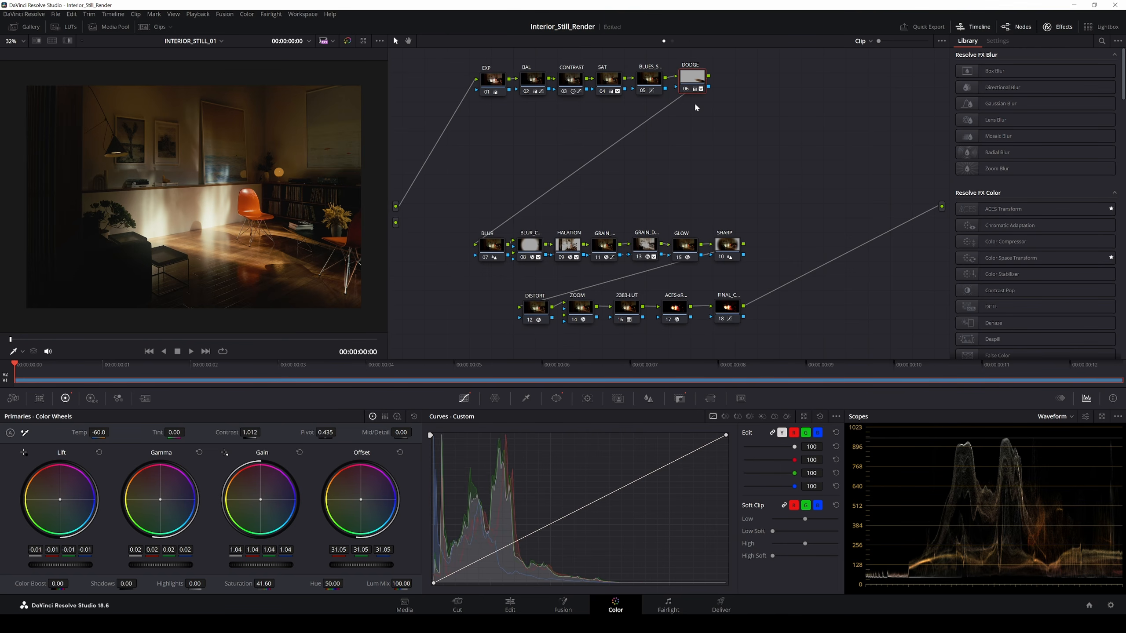
key("alt+s")
mouse_move(735, 80)
left_mouse_down()
mouse_move(593, 172)
mouse_move(494, 172)
mouse_move(412, 222)
mouse_move(423, 213)
left_mouse_up()
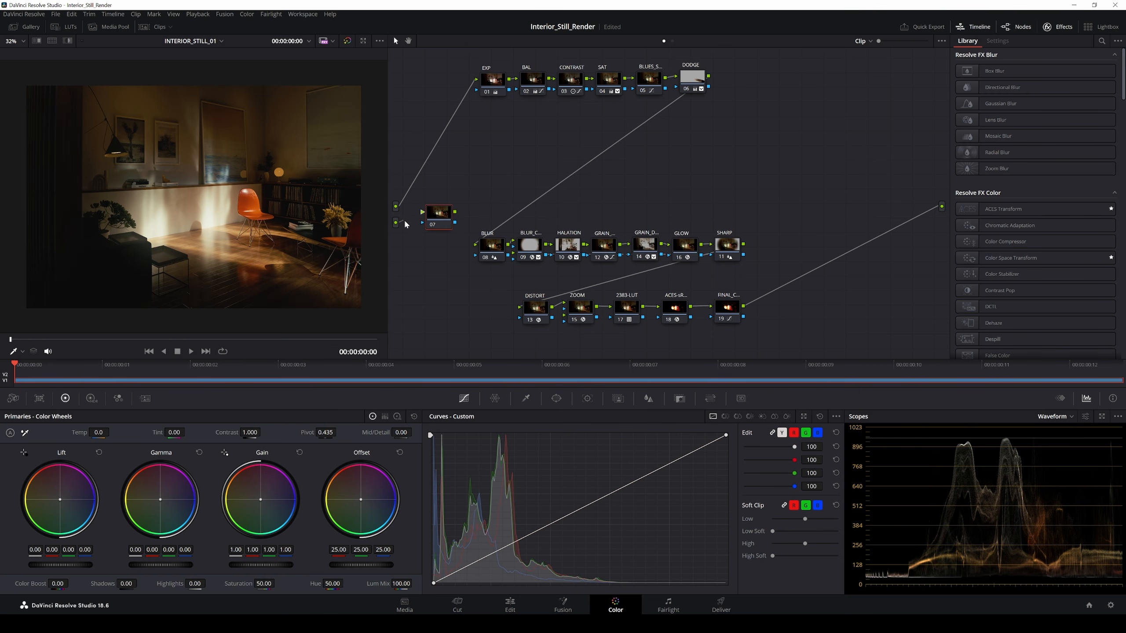
left_click_drag(454, 216, 941, 207)
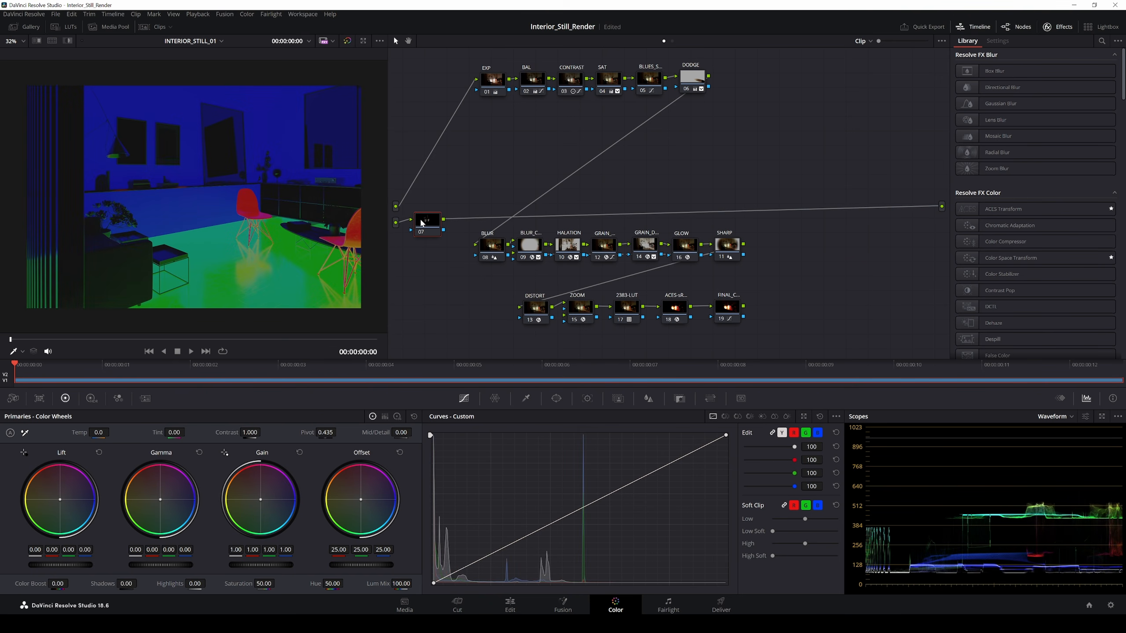
left_click_drag(430, 224, 433, 225)
Step: Check the Fusion page, then nudge node 02 lower and open Project Settings
key("shift+5")
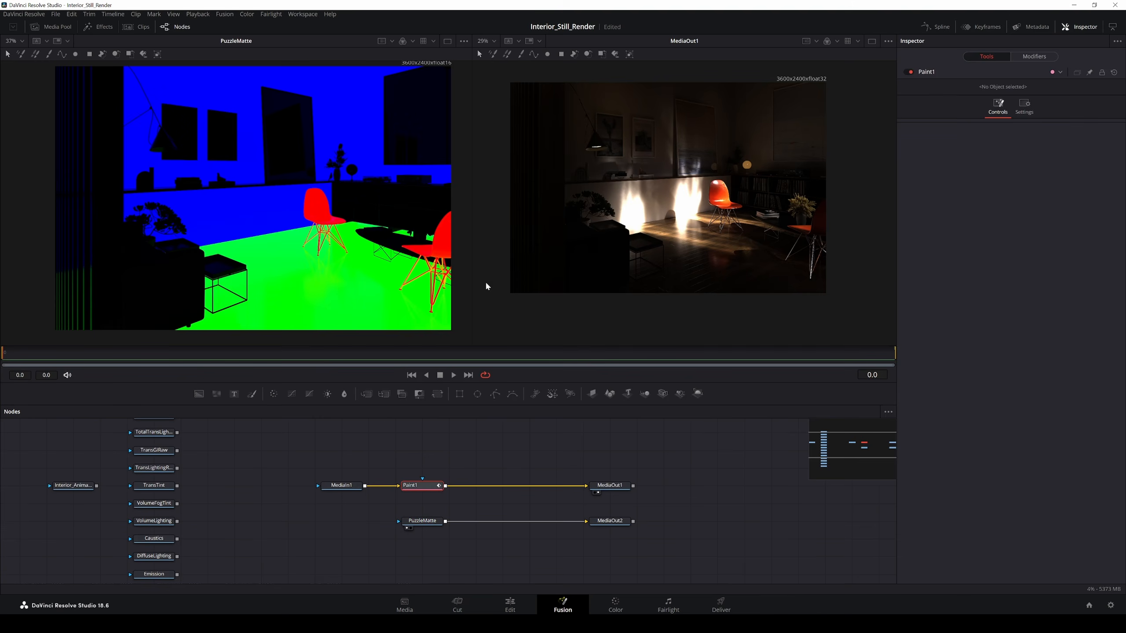
left_click(626, 610)
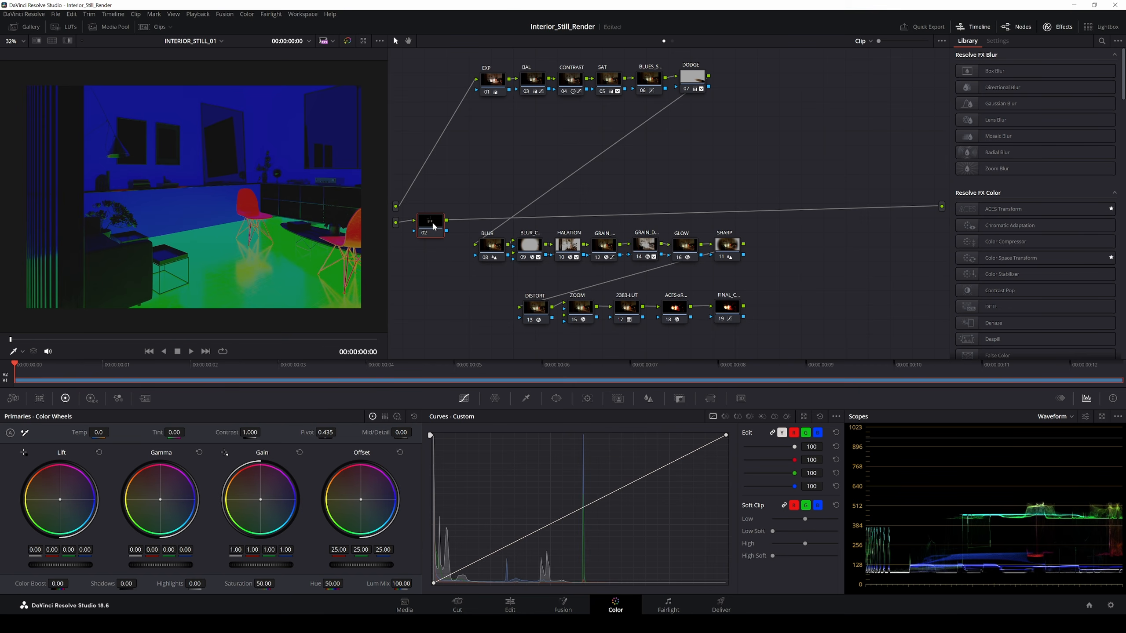
left_click_drag(433, 224, 433, 227)
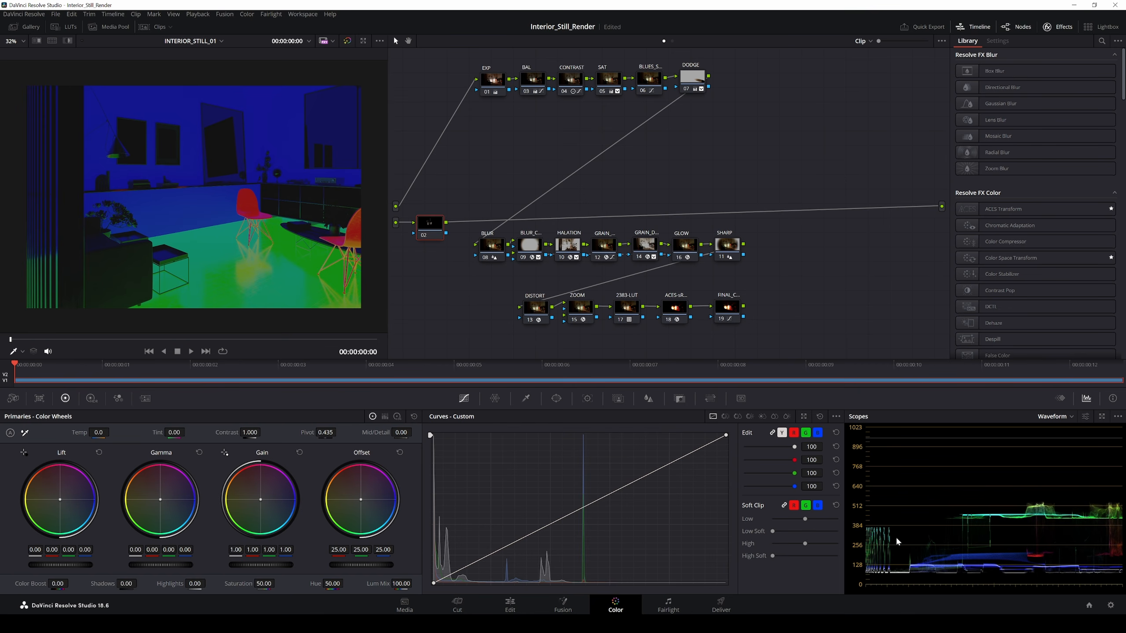
left_click(1111, 606)
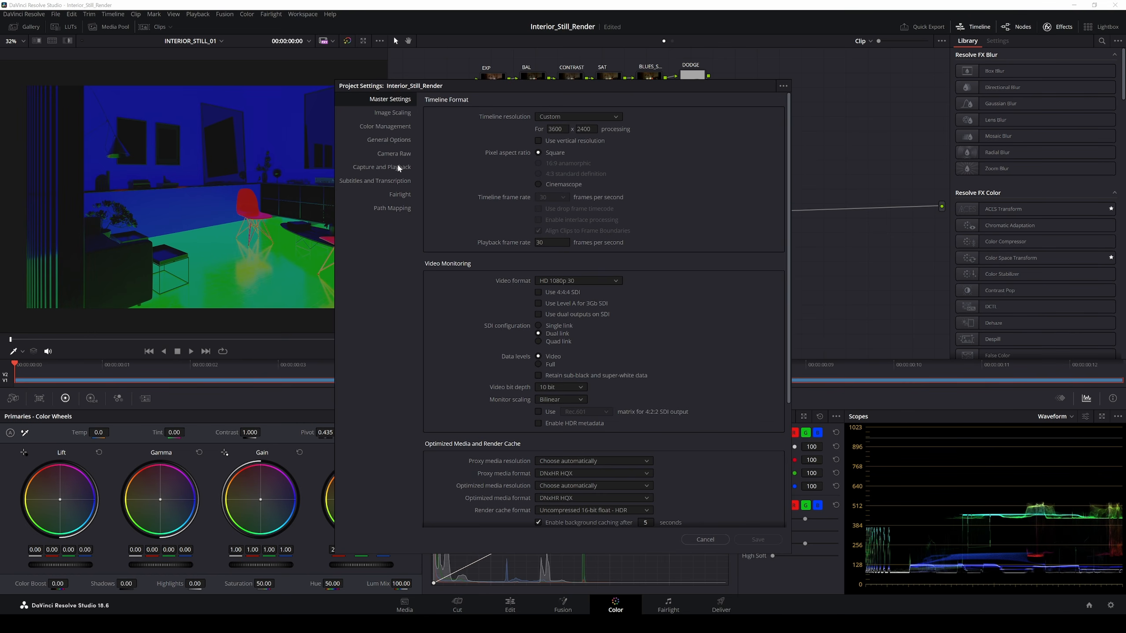
Step: Review the ACEScct Color Management settings and cancel Project Settings without changes
left_click(391, 129)
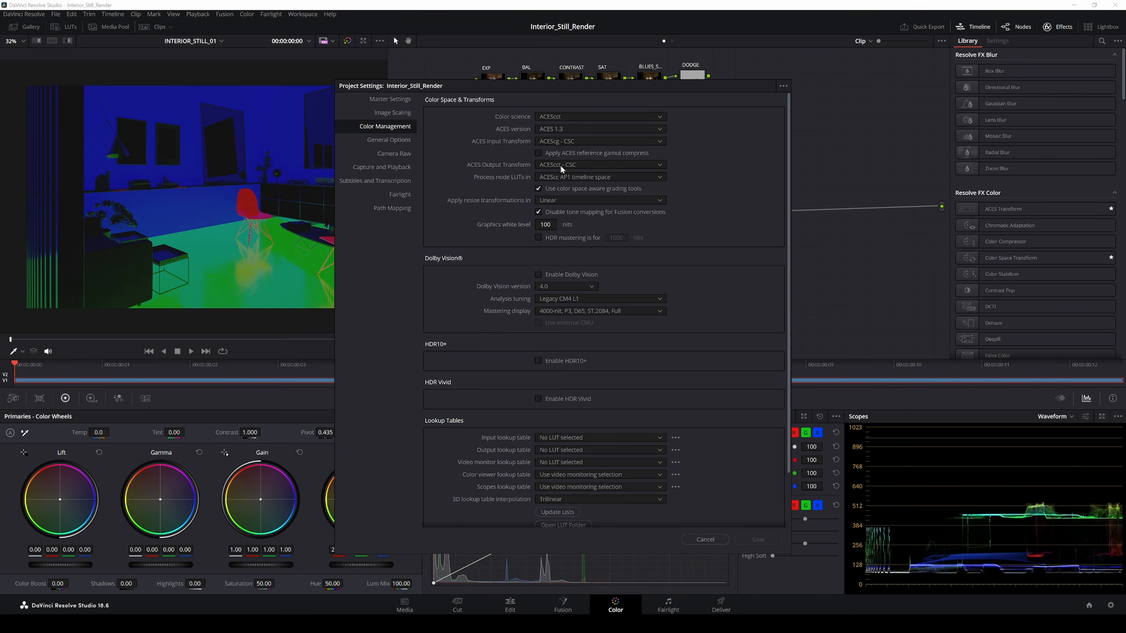
left_click_drag(593, 85, 334, 93)
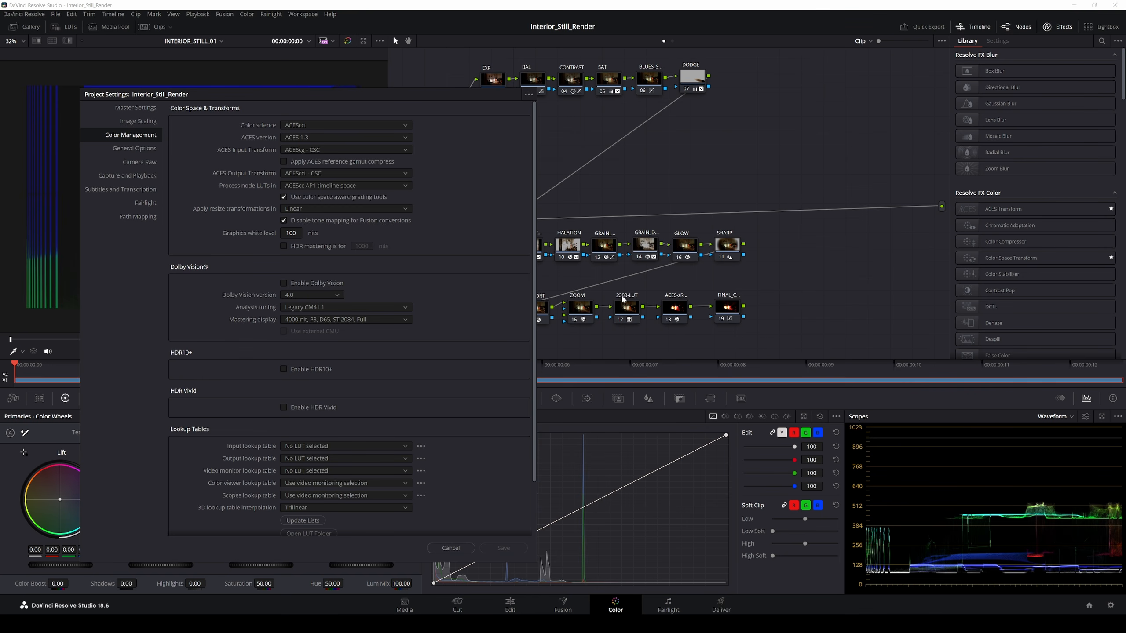
left_click_drag(392, 99, 564, 76)
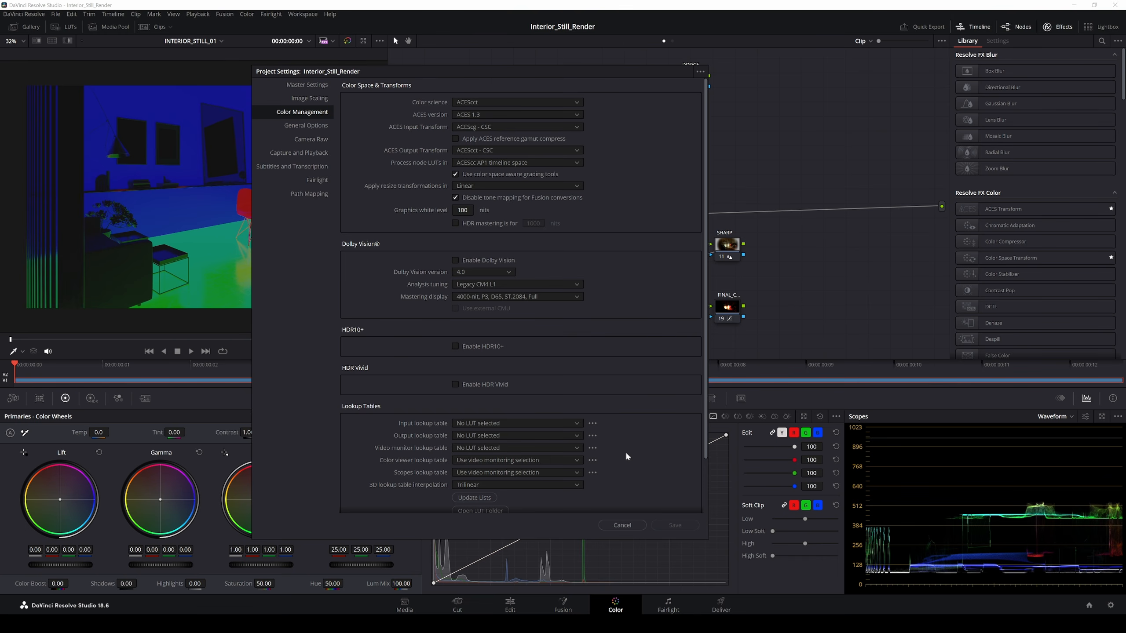
left_click(622, 525)
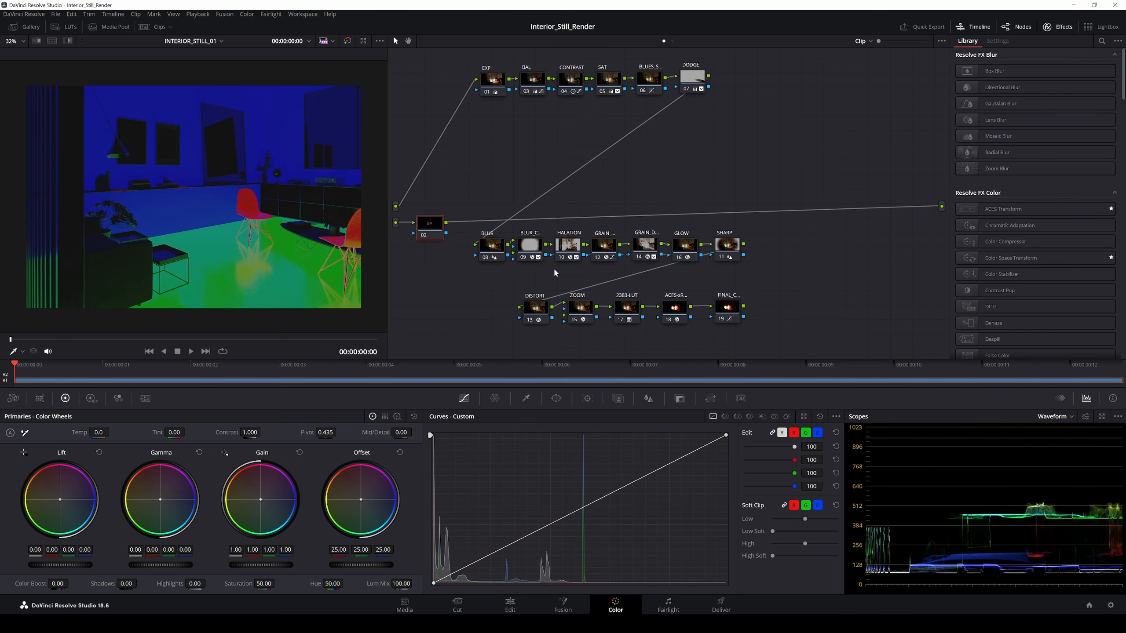
Step: Lower node 02 and add an ACES Transform node after it
left_click_drag(438, 231, 424, 269)
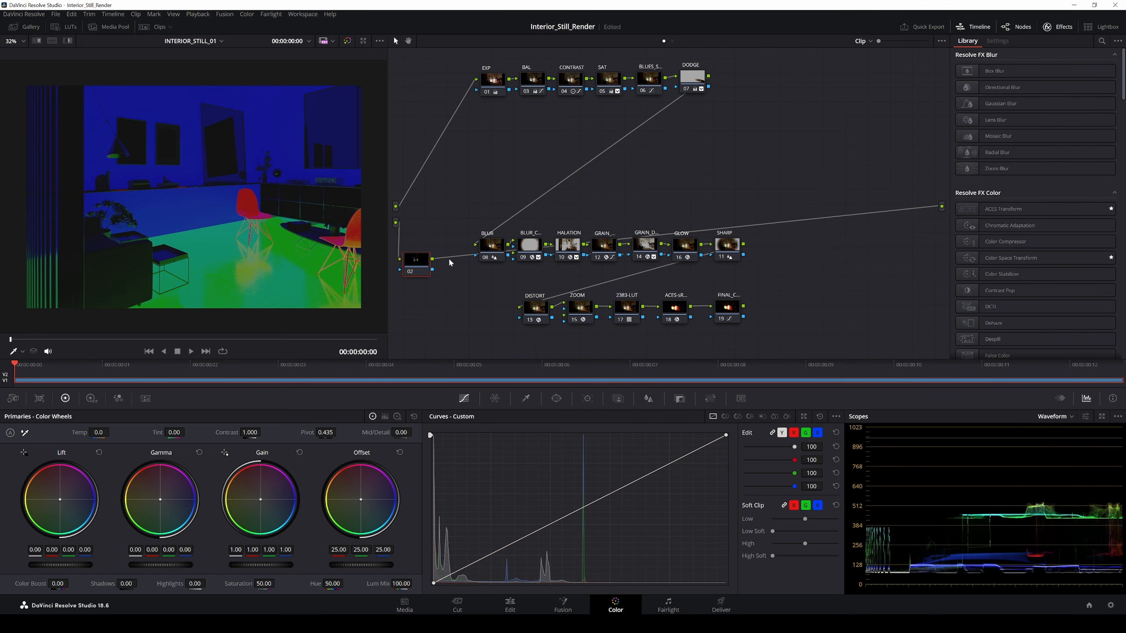
left_click_drag(423, 272, 437, 300)
left_click_drag(991, 208, 466, 304)
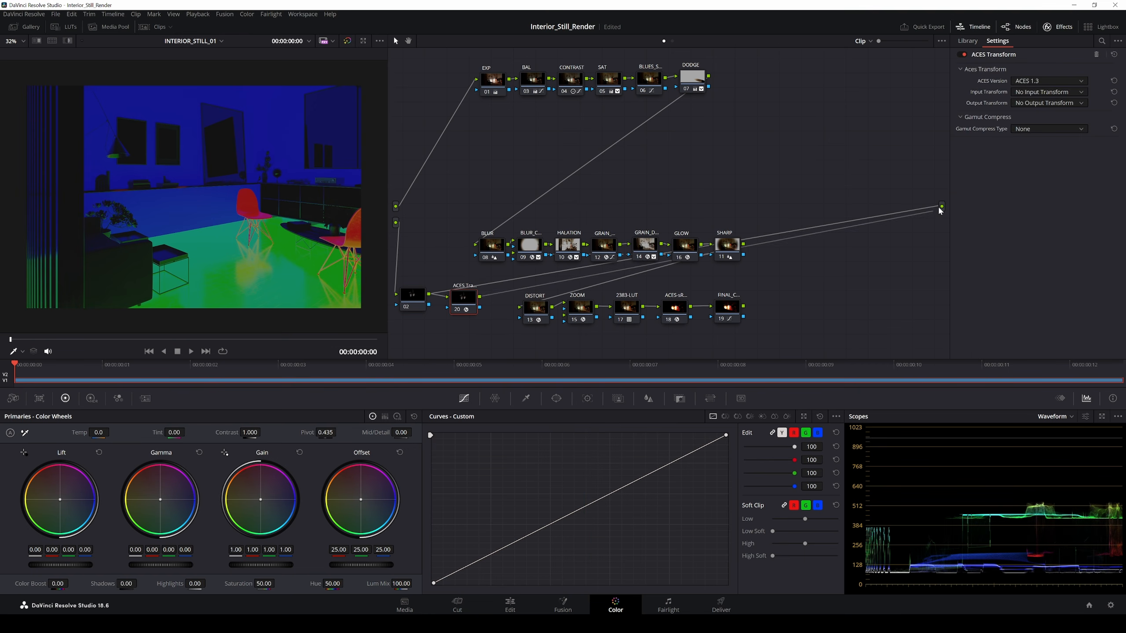
Step: Set the ACES Transform input to ACEScct - CSC and output to ACEScg - CSC
left_click(1046, 94)
left_click_drag(1123, 104, 1116, 180)
left_click(1063, 190)
left_click(1047, 103)
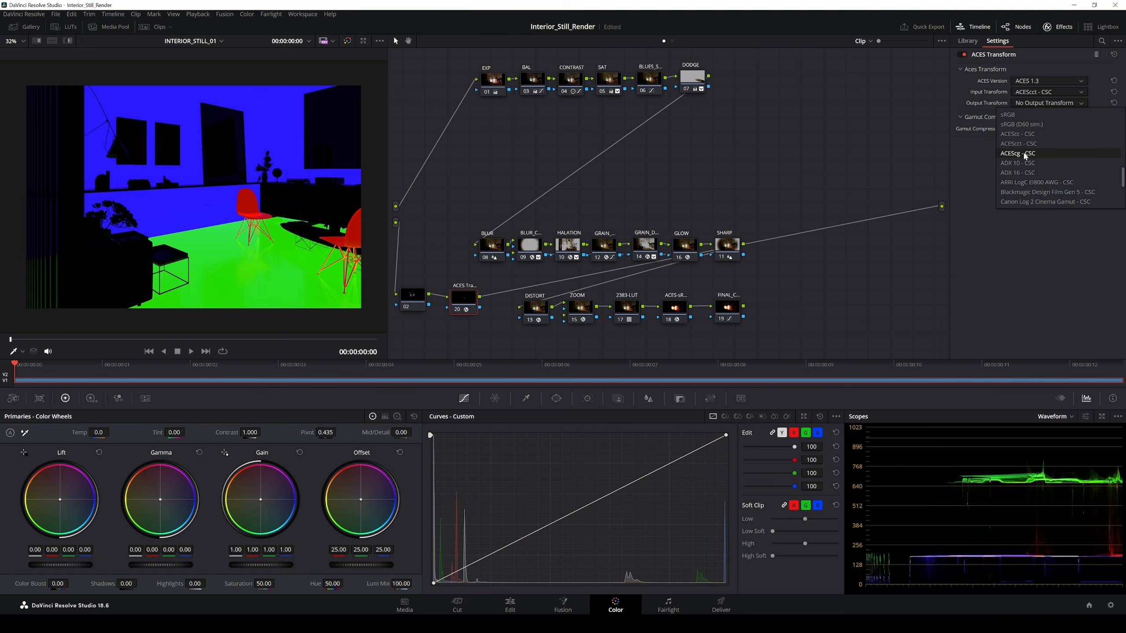
left_click(1020, 154)
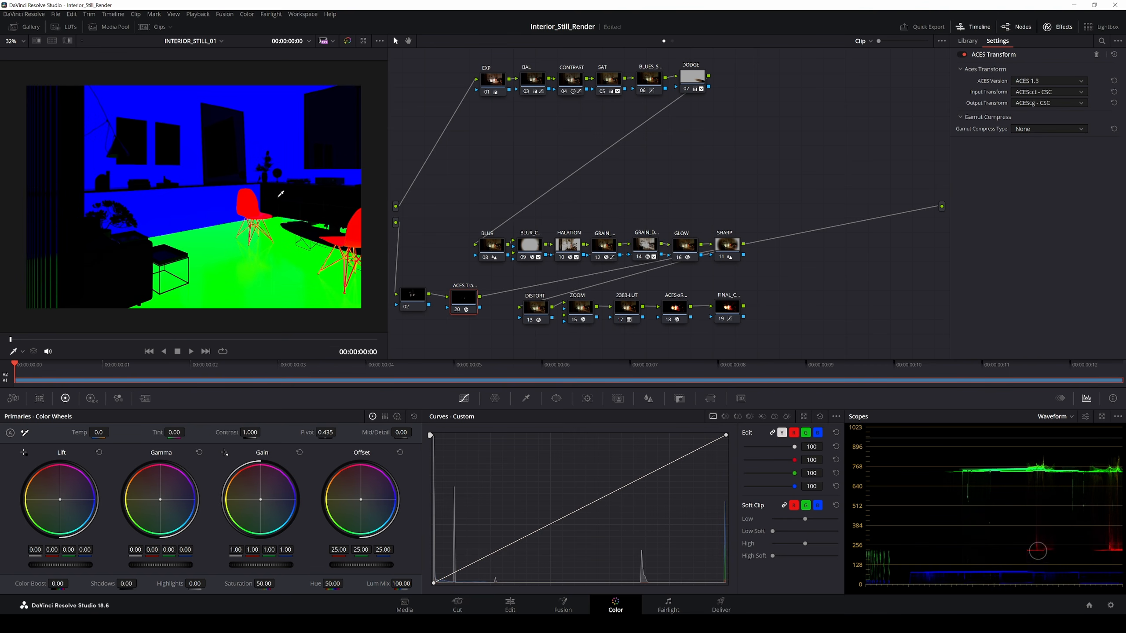
mouse_move(464, 302)
left_mouse_down()
mouse_move(419, 300)
mouse_move(476, 296)
left_mouse_up()
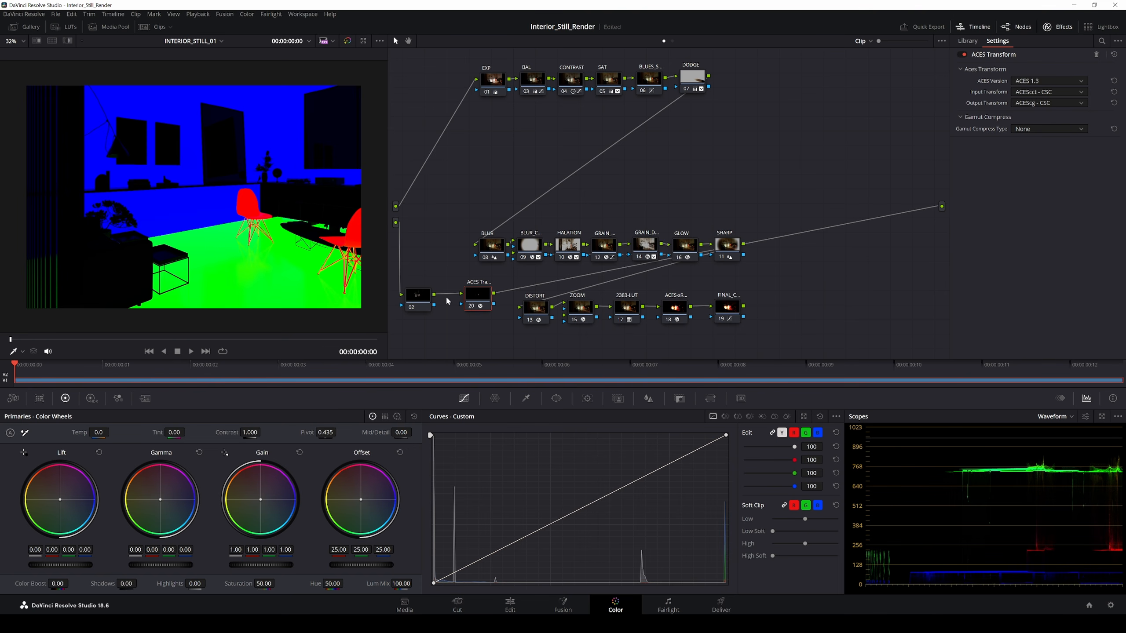
left_click_drag(418, 296, 473, 291)
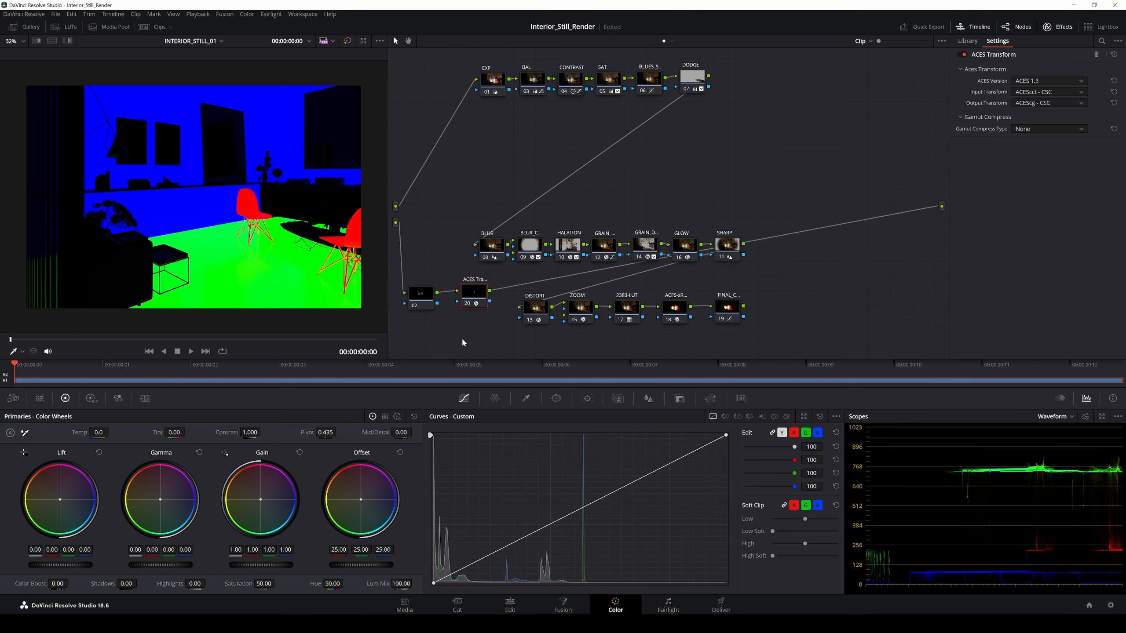
Step: Add a Splitter node and position it beside the ACES Transform node
right_click(437, 330)
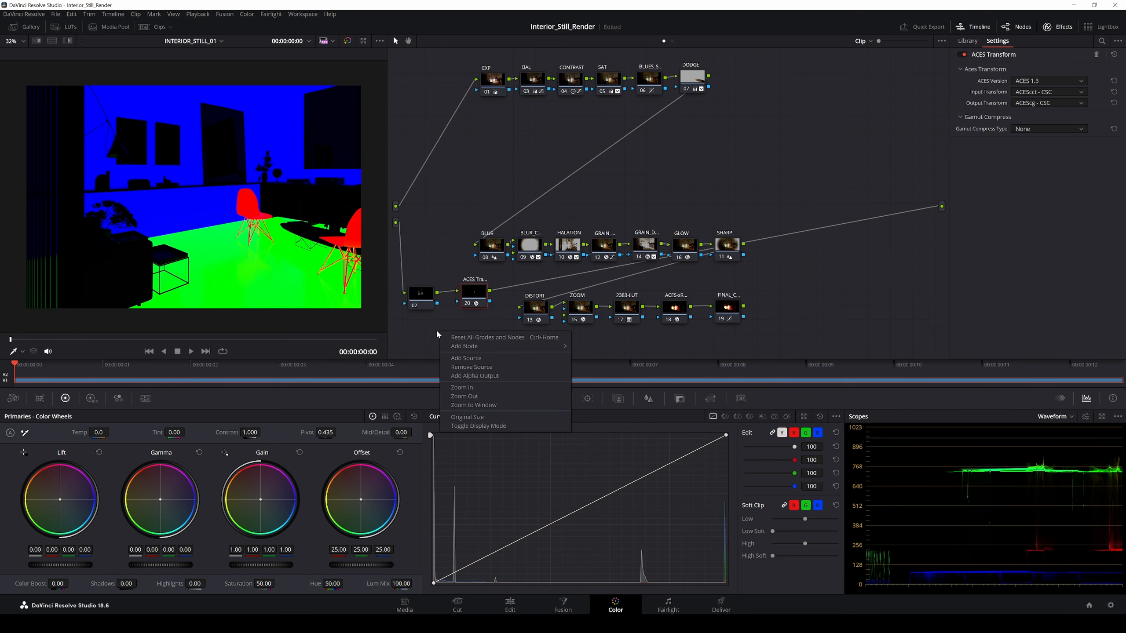
mouse_move(460, 349)
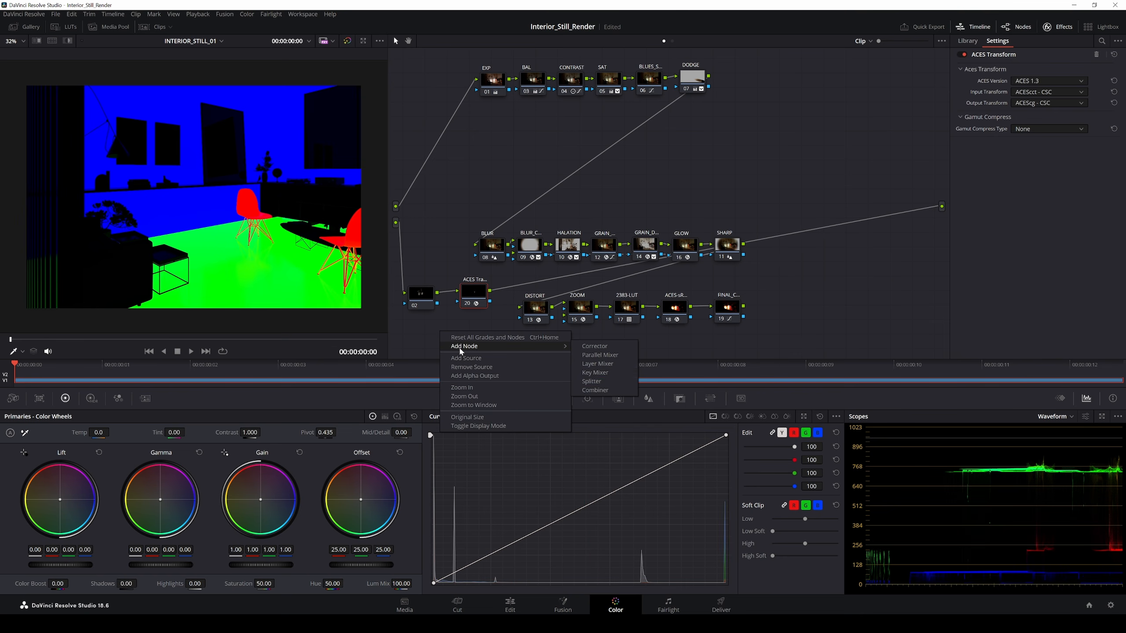
left_click(605, 375)
left_click_drag(435, 338, 474, 339)
left_click_drag(478, 298, 941, 206)
left_click(476, 332)
left_click(475, 301)
left_click(457, 323)
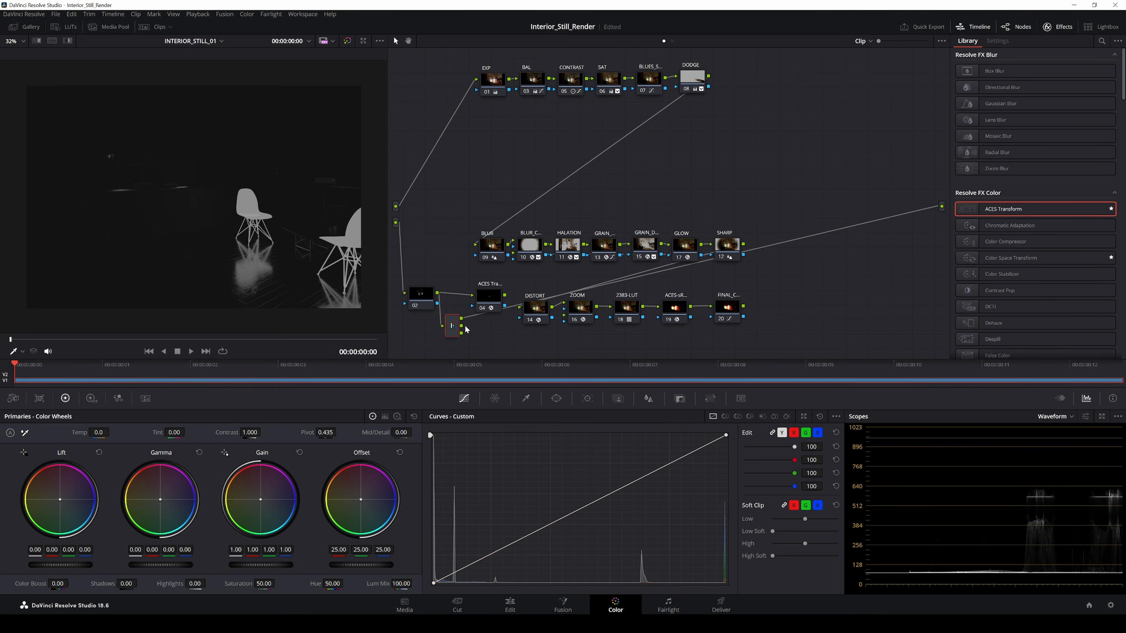
Step: Route Splitter channels to the main output and feed the ACES Transform into the Splitter
left_click_drag(463, 331, 942, 207)
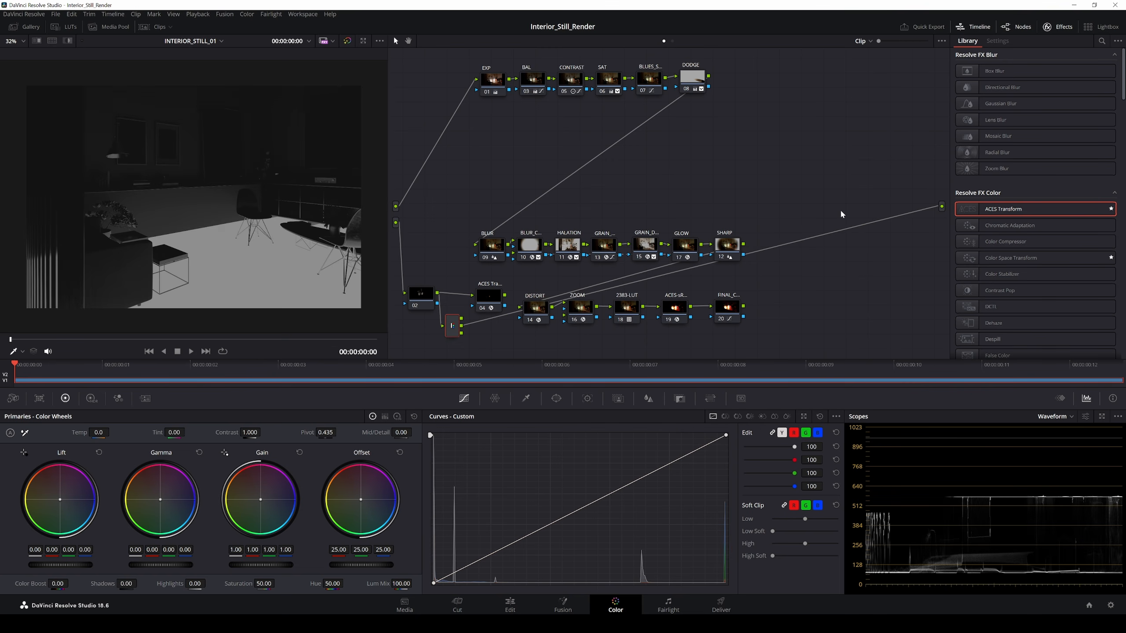
left_click_drag(460, 333, 941, 207)
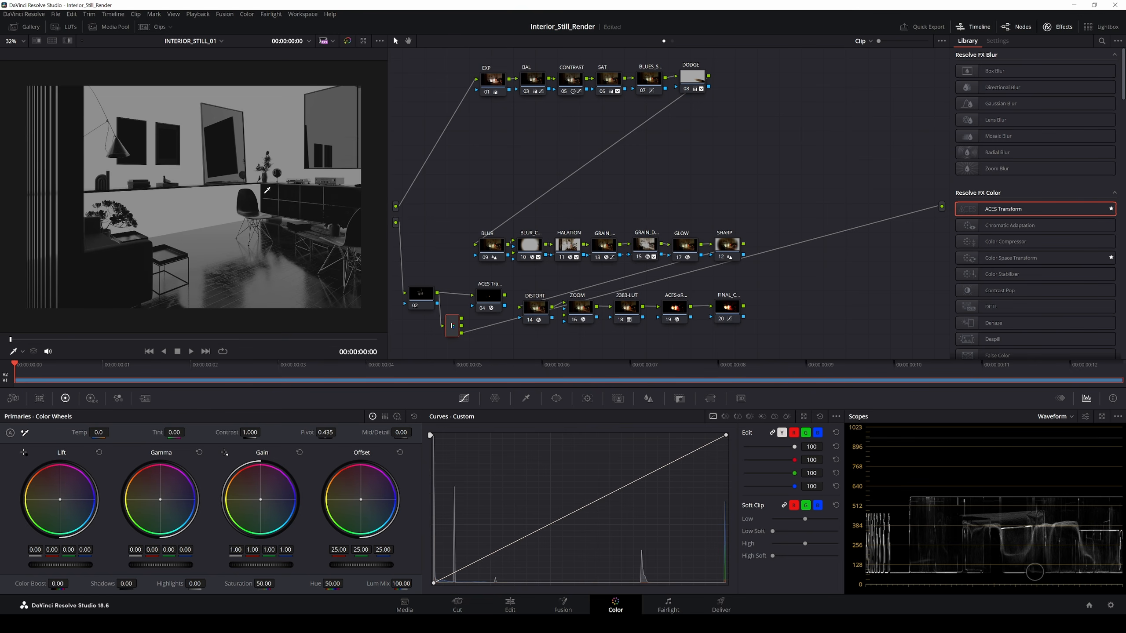
left_click_drag(453, 329, 481, 333)
left_click_drag(451, 291, 461, 312)
left_click(467, 316)
left_click_drag(500, 316, 494, 313)
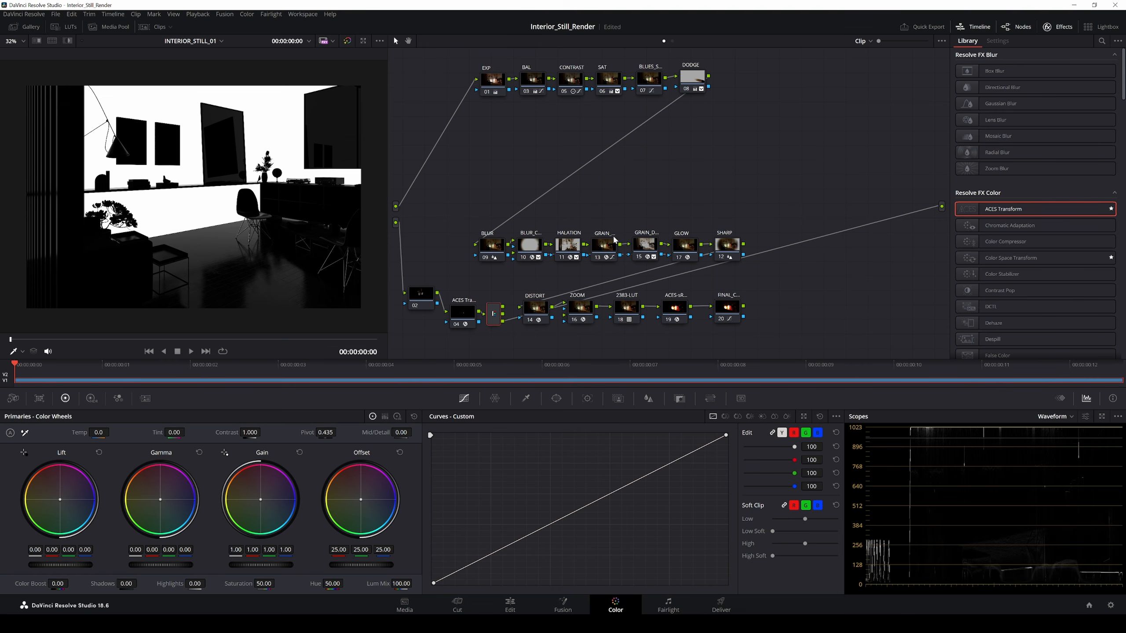
left_click_drag(691, 88, 688, 88)
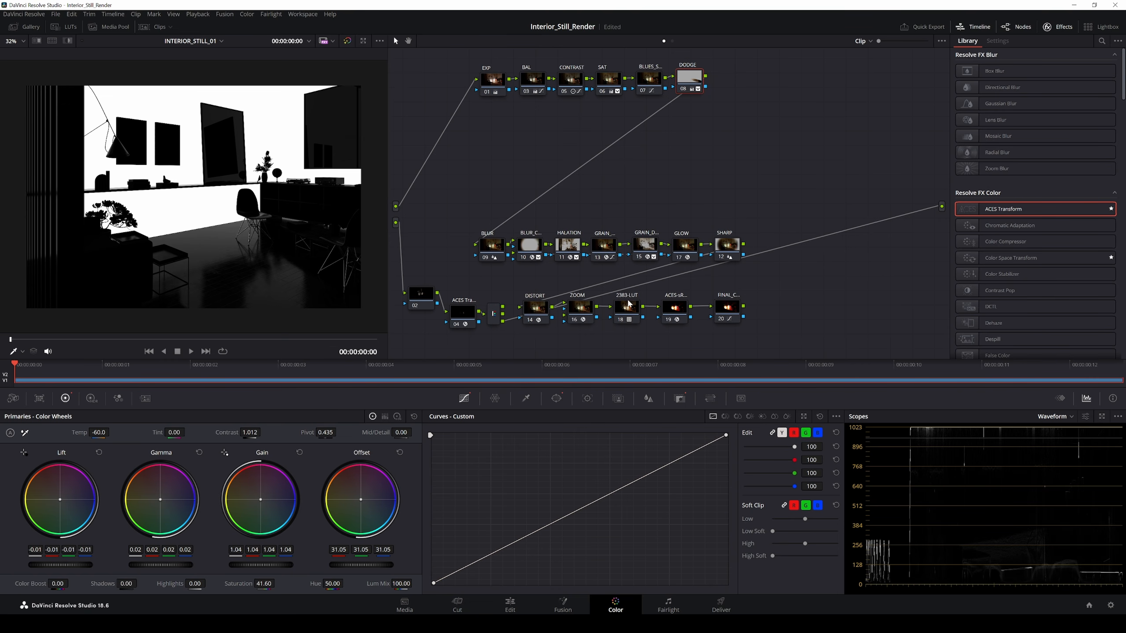
Step: Add node 10 after DODGE and insert the Splitter between node 02 and the ACES Transform
key("alt+s")
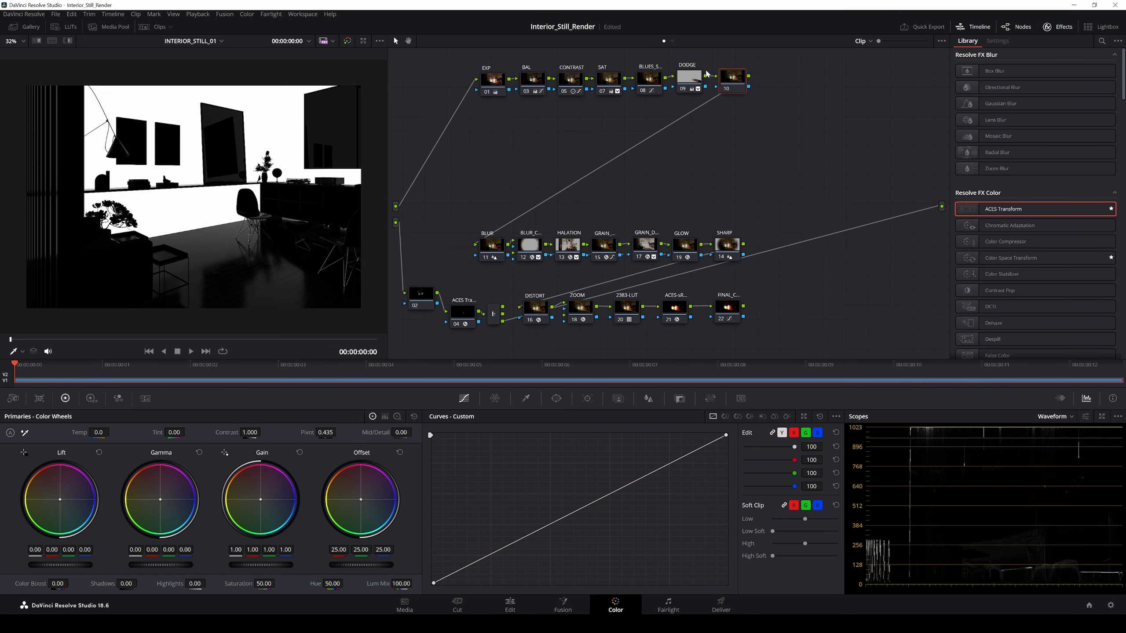
left_click_drag(647, 149, 496, 157)
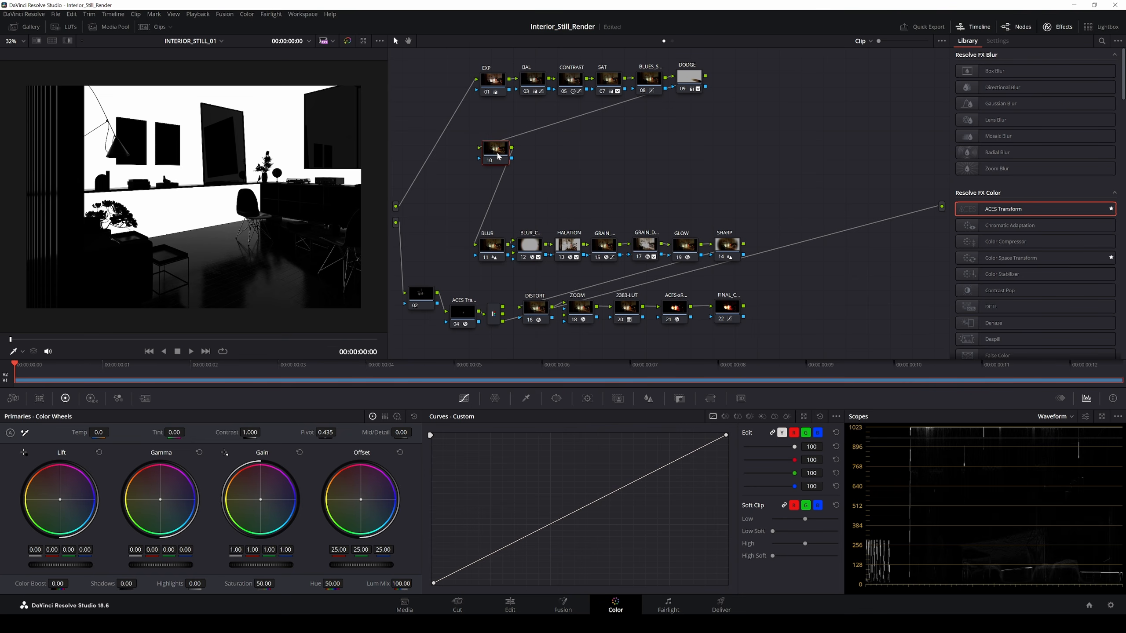
left_click_drag(463, 314, 509, 295)
left_click(495, 316)
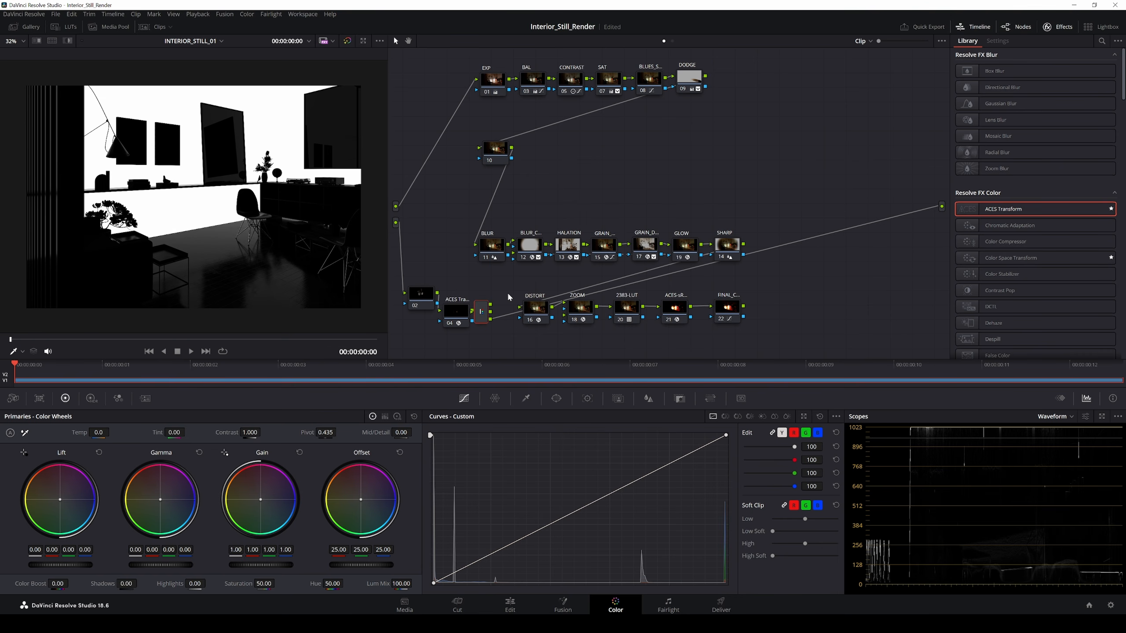
key("ctrl+z")
key("ctrl+z")
key("ctrl+z")
left_click_drag(486, 345, 487, 311)
left_click_drag(442, 339, 487, 297)
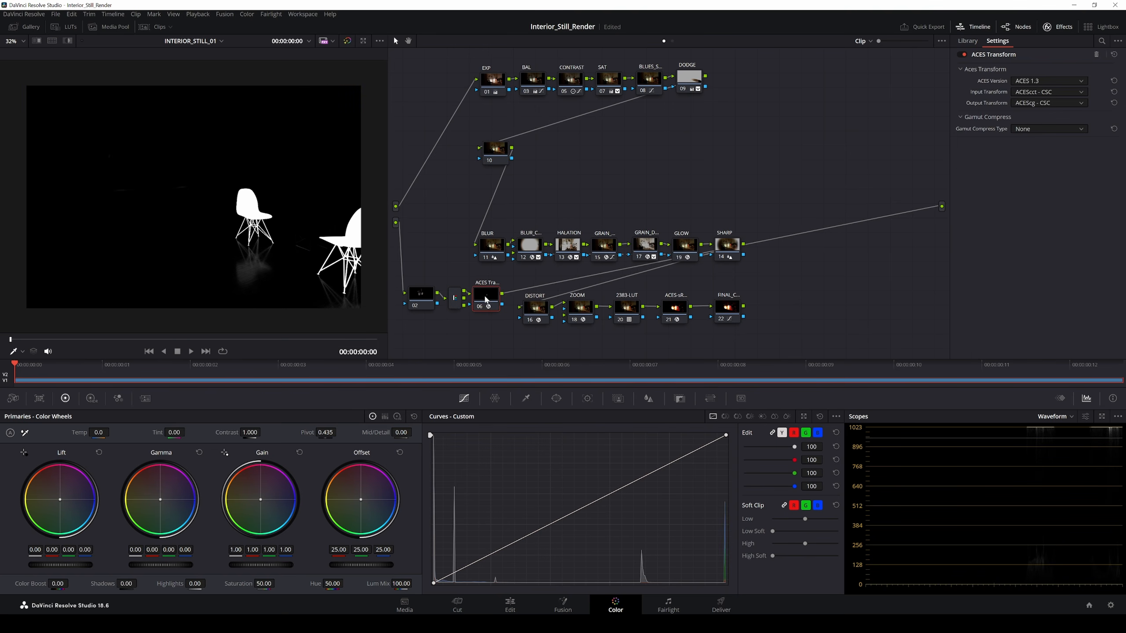
left_click(454, 299)
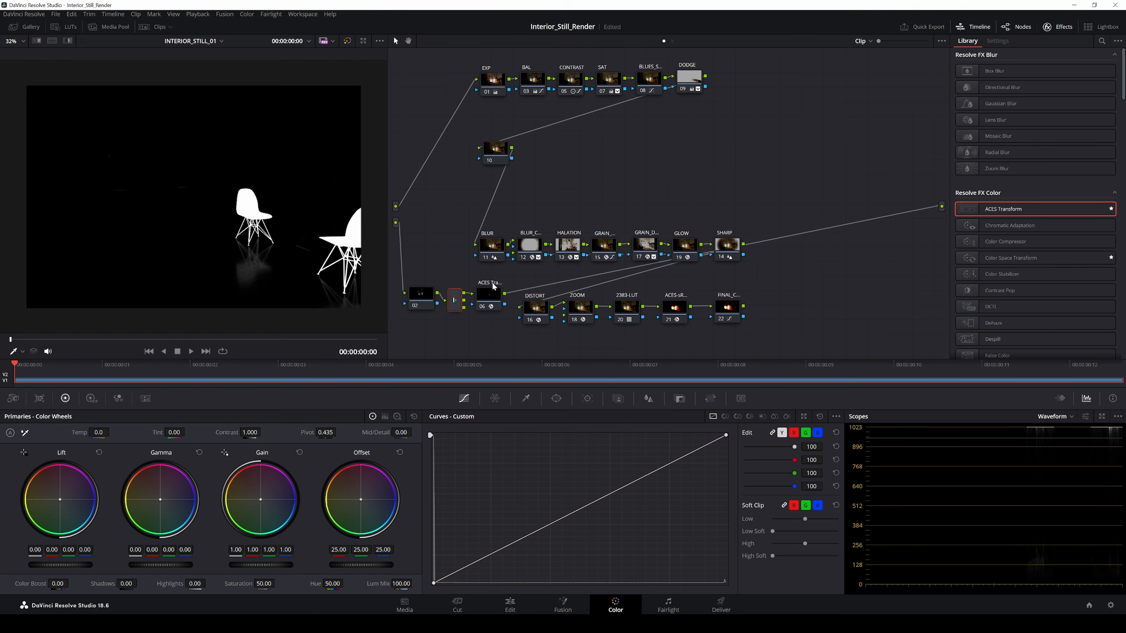
Step: Feed node 06's chair matte into node 10's key input and shift the bottom row right
left_click_drag(504, 295, 502, 140)
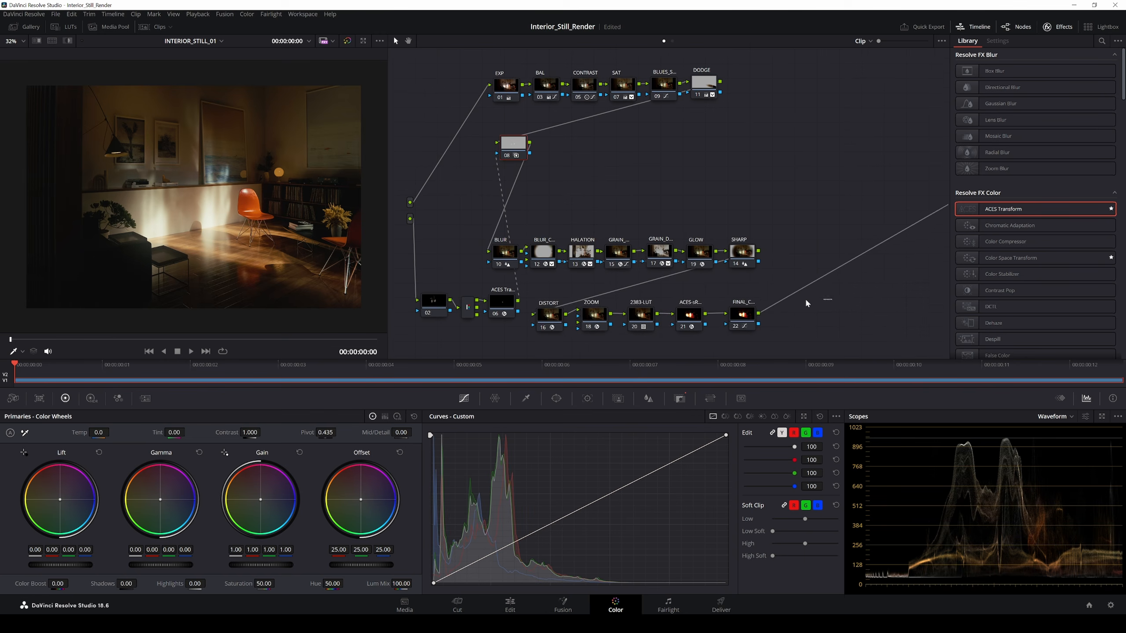
left_click_drag(804, 297, 538, 333)
left_click_drag(558, 325, 657, 334)
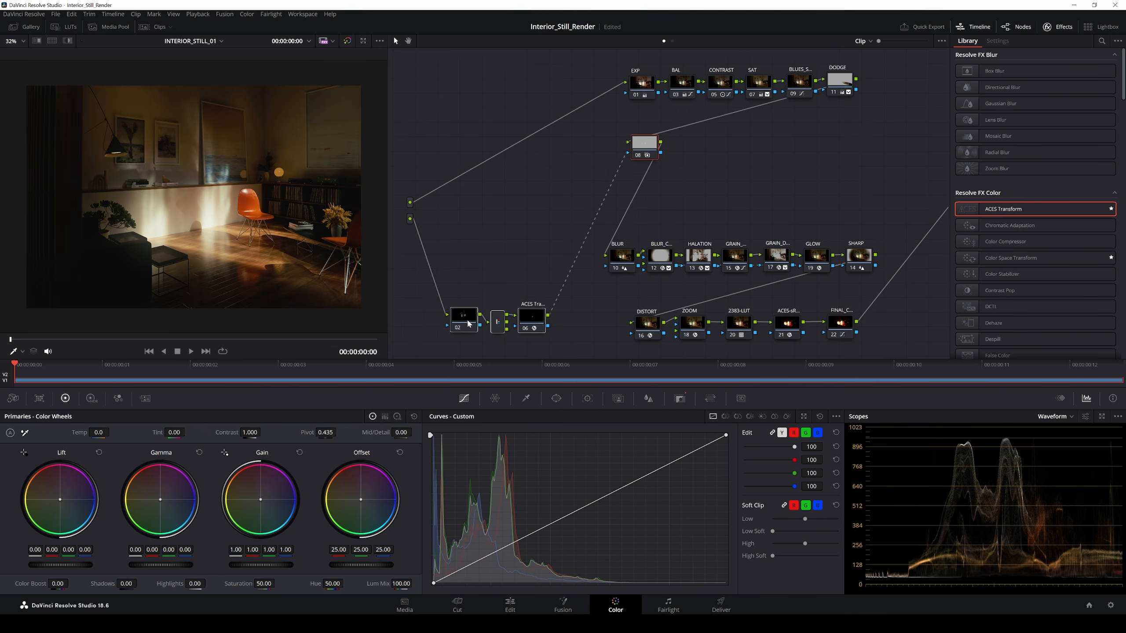
Step: On node 08, trial a Gamma tweak back to 0.00 and bring up the Hue vs Hue curve
left_click(602, 151)
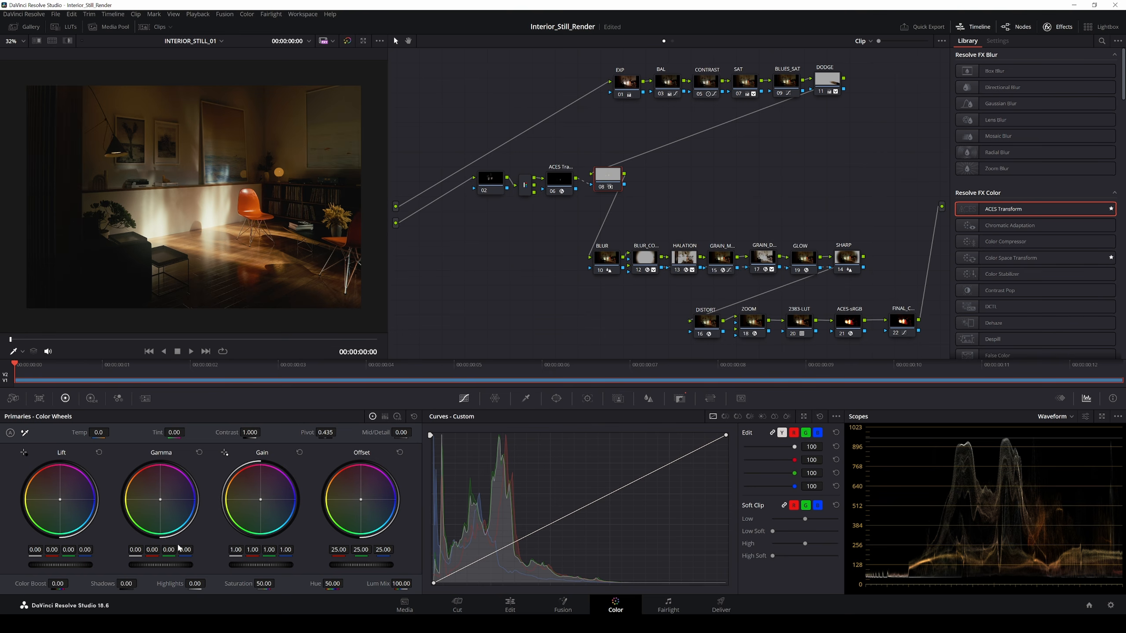
left_click_drag(160, 565, 166, 565)
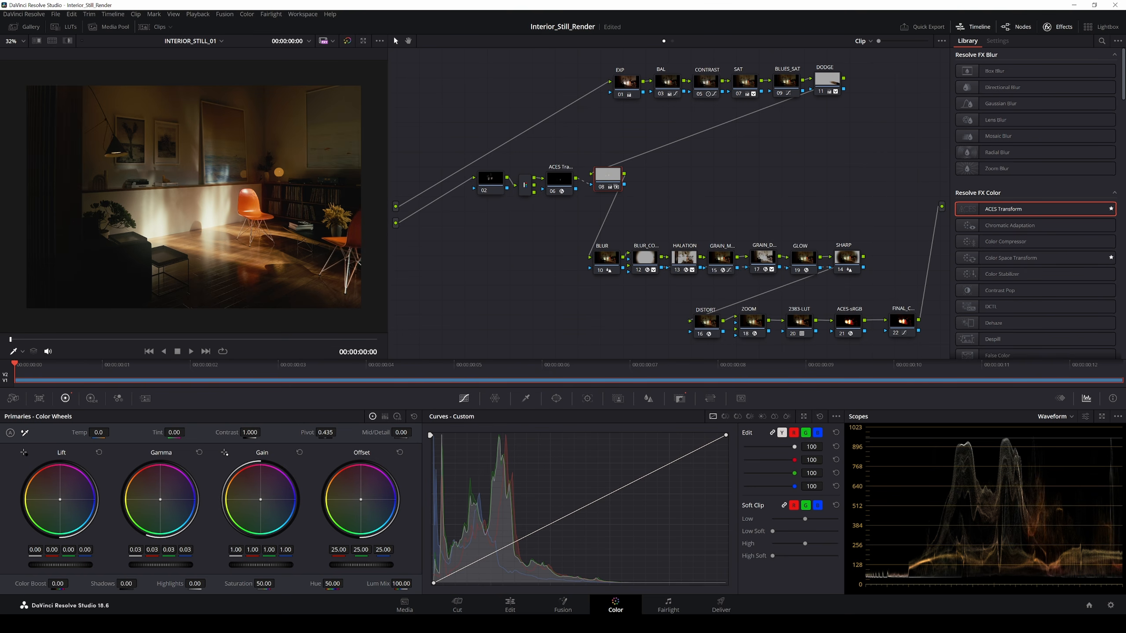
left_click_drag(166, 565, 162, 565)
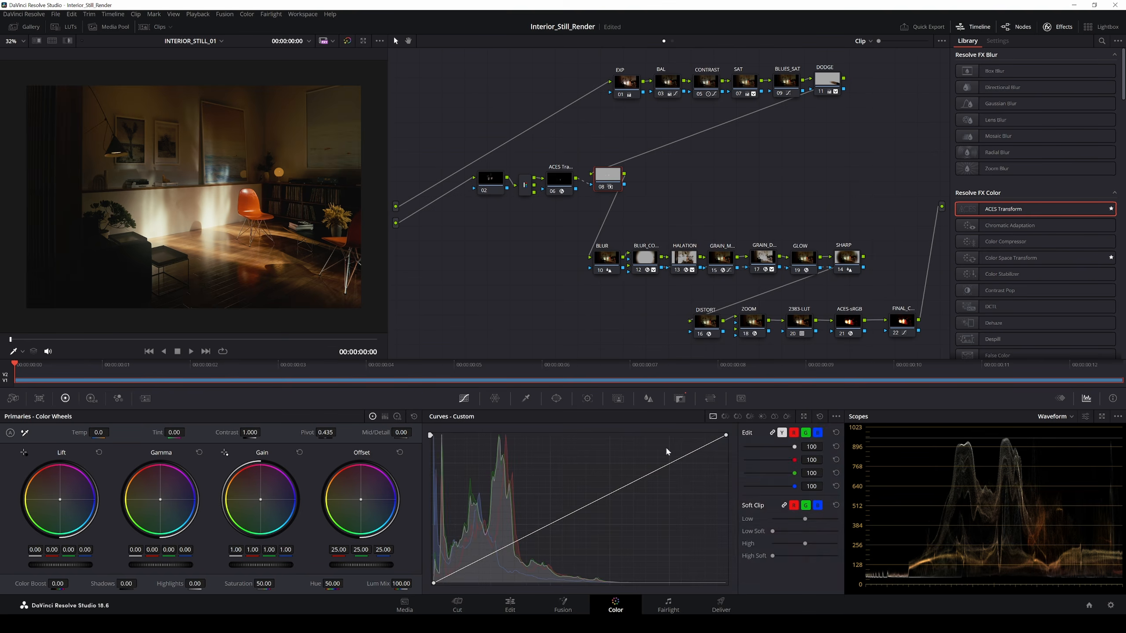
left_click(736, 417)
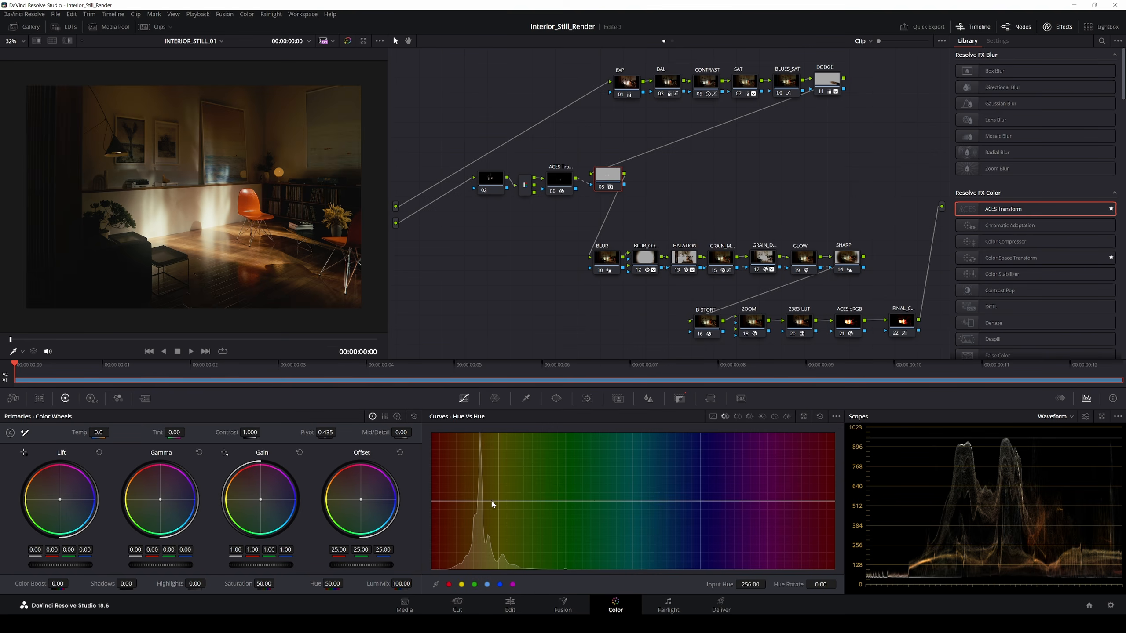
Step: Turn the orange chairs red with a 22.43 Hue vs Hue rotation on node 08
mouse_move(493, 505)
left_mouse_down()
mouse_move(491, 525)
mouse_move(492, 496)
left_mouse_up()
left_click_drag(492, 498, 491, 492)
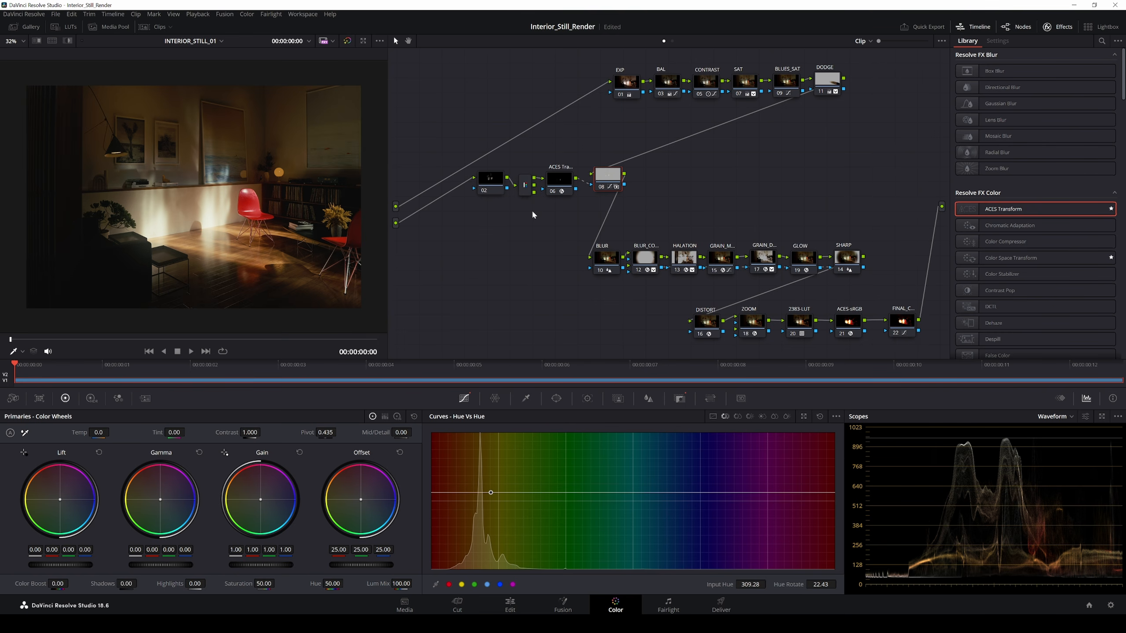
left_click(492, 182)
Step: Preview node 08's output and node 06's chair matte, then reconnect the final node to the tree output
left_click_drag(624, 184, 941, 206)
left_click_drag(576, 178, 941, 206)
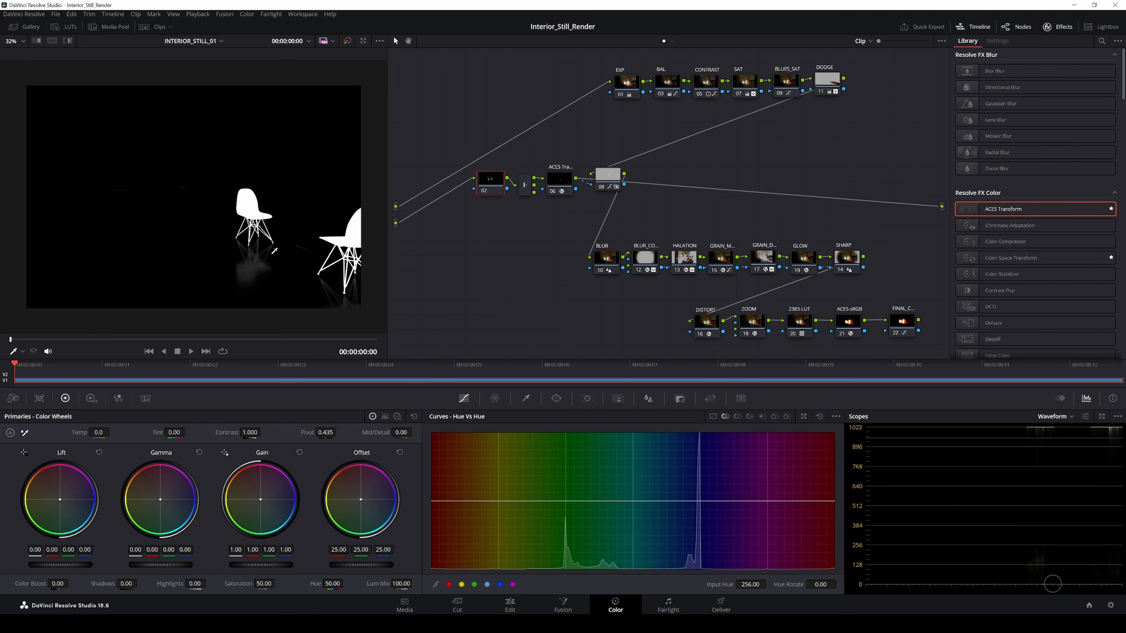
left_click(561, 184)
left_click_drag(619, 179, 613, 179)
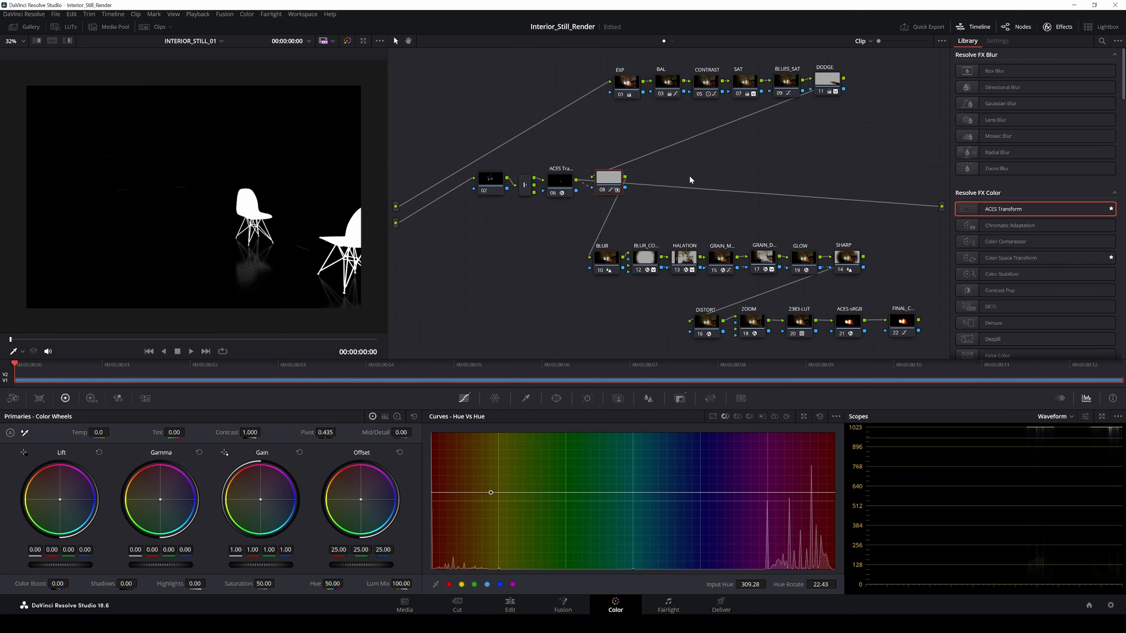
left_click_drag(921, 322, 941, 206)
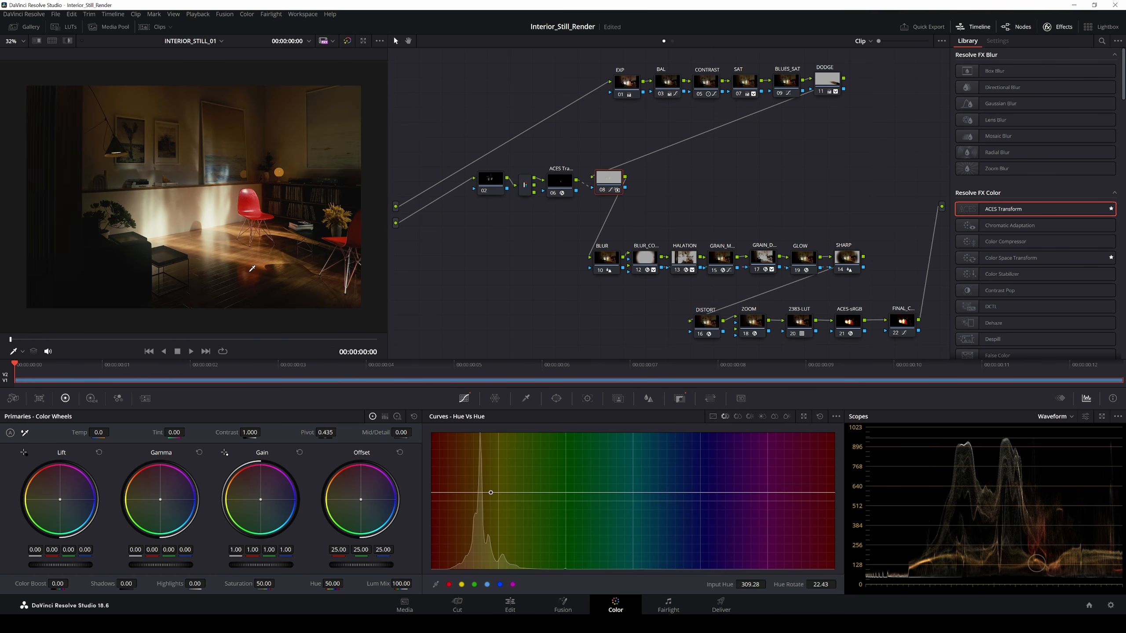
Step: Test a blue chair colour by raising the Hue vs Hue point and zoom in to inspect it
left_click_drag(492, 493, 489, 442)
scroll(207, 178, "up", 5)
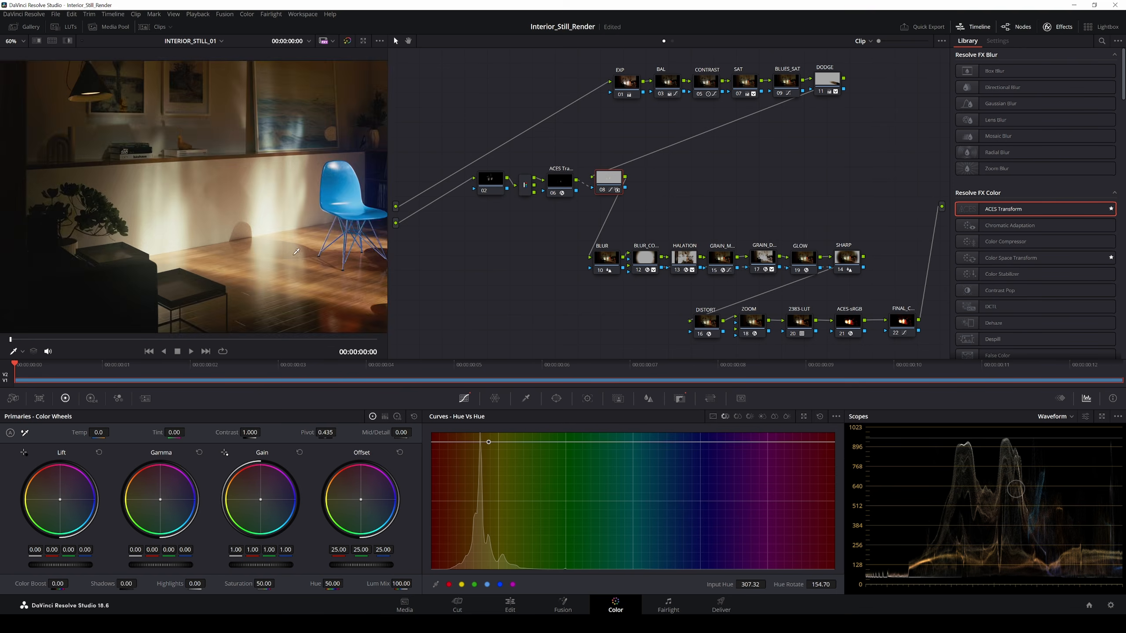
left_click_drag(207, 180, 251, 226)
scroll(242, 221, "up", 4)
scroll(255, 210, "down", 4)
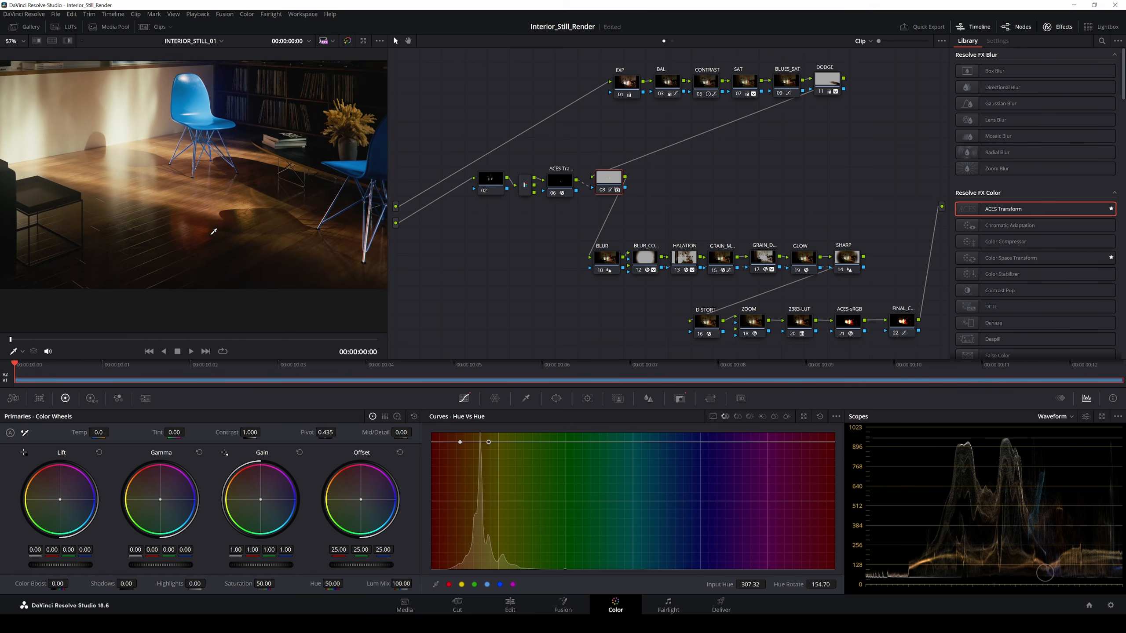
scroll(246, 244, "up", 5)
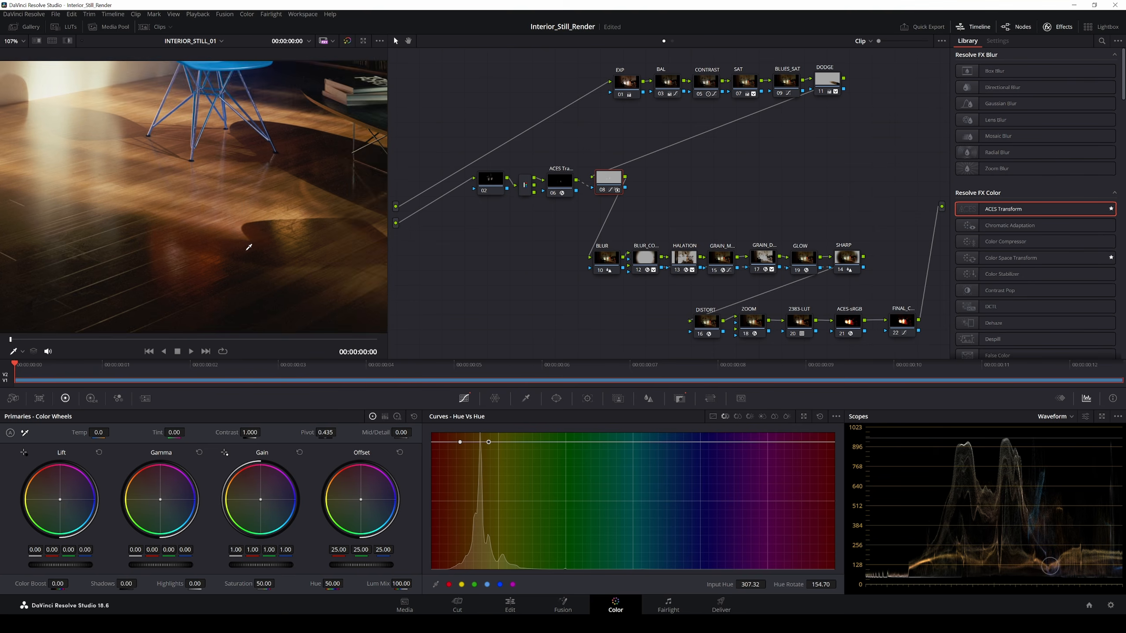
Step: Bypass node 08 briefly to compare, then return the chairs to red at Hue Rotate 22.43
left_click(618, 188)
key("ctrl+d")
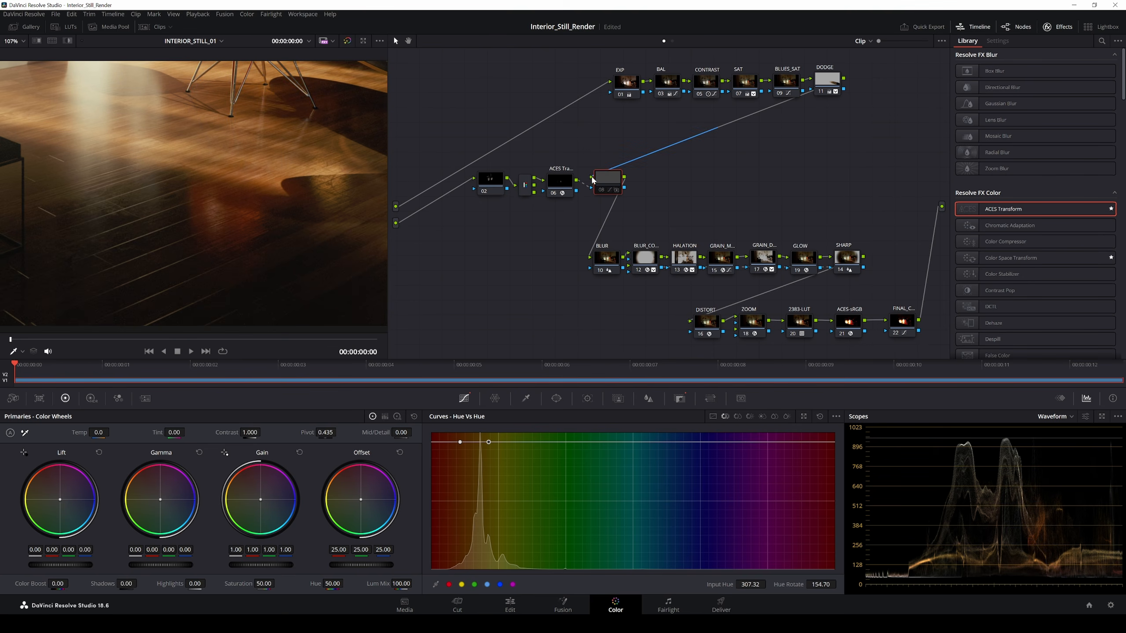
key("ctrl+d")
scroll(264, 213, "up", 5)
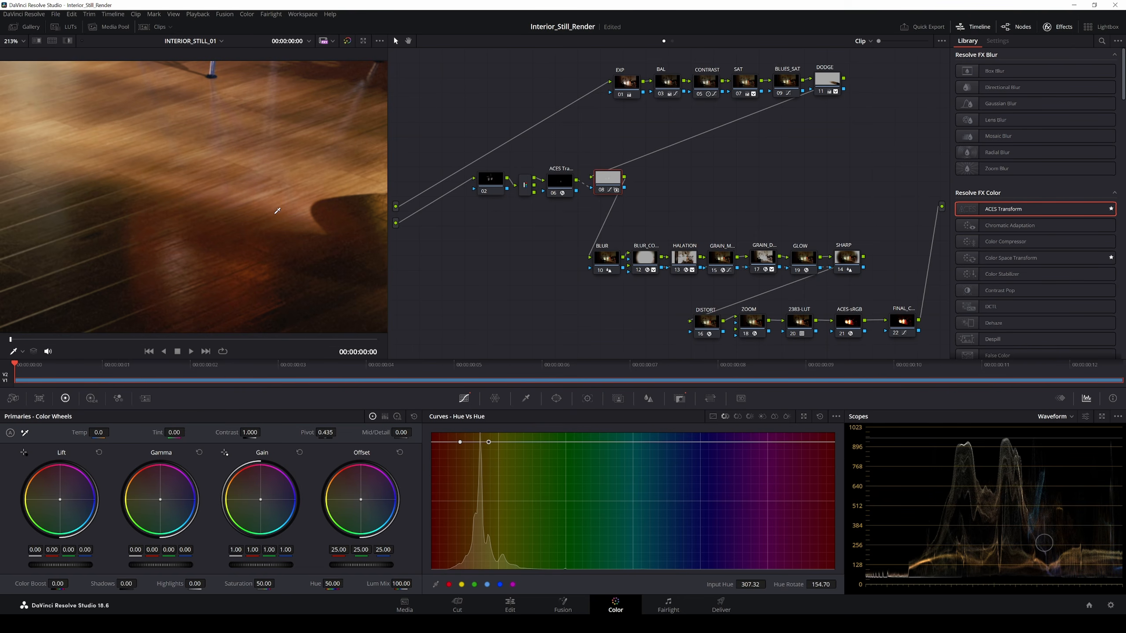
scroll(278, 196, "down", 10)
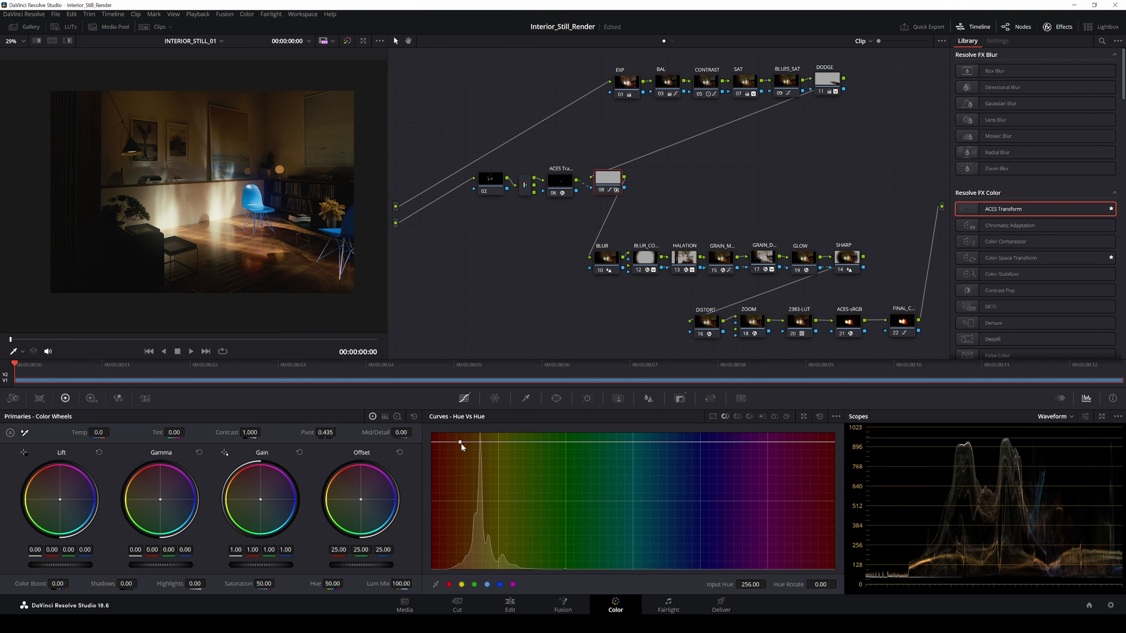
left_click_drag(460, 442, 477, 496)
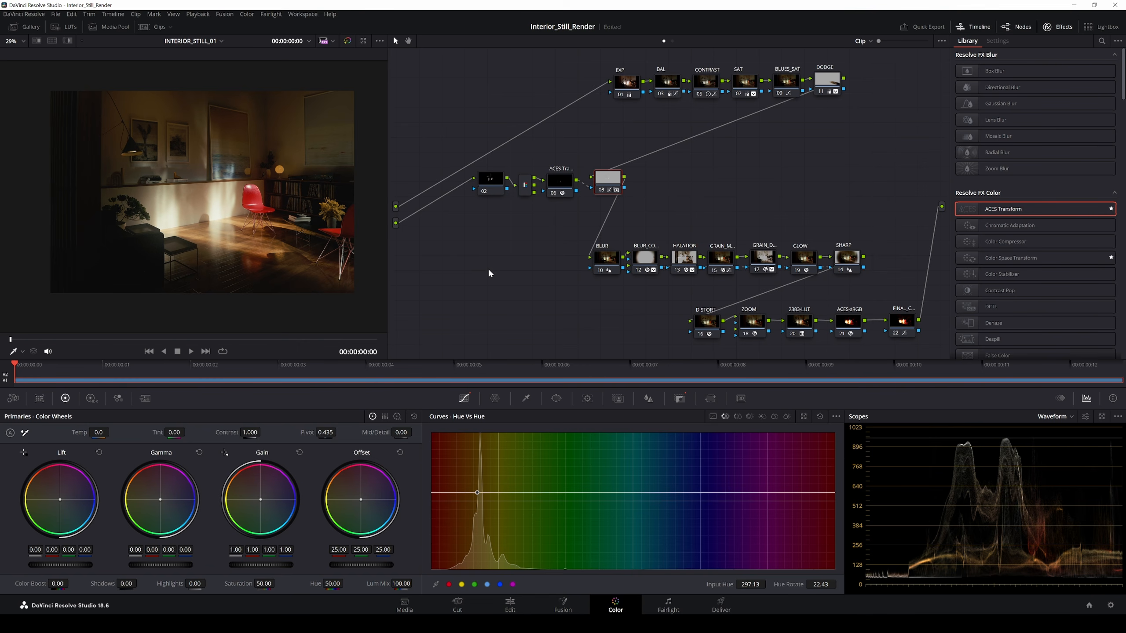
Step: Reposition node 08 and add serial node 10 after it, placed just to its right
left_click_drag(609, 188, 610, 191)
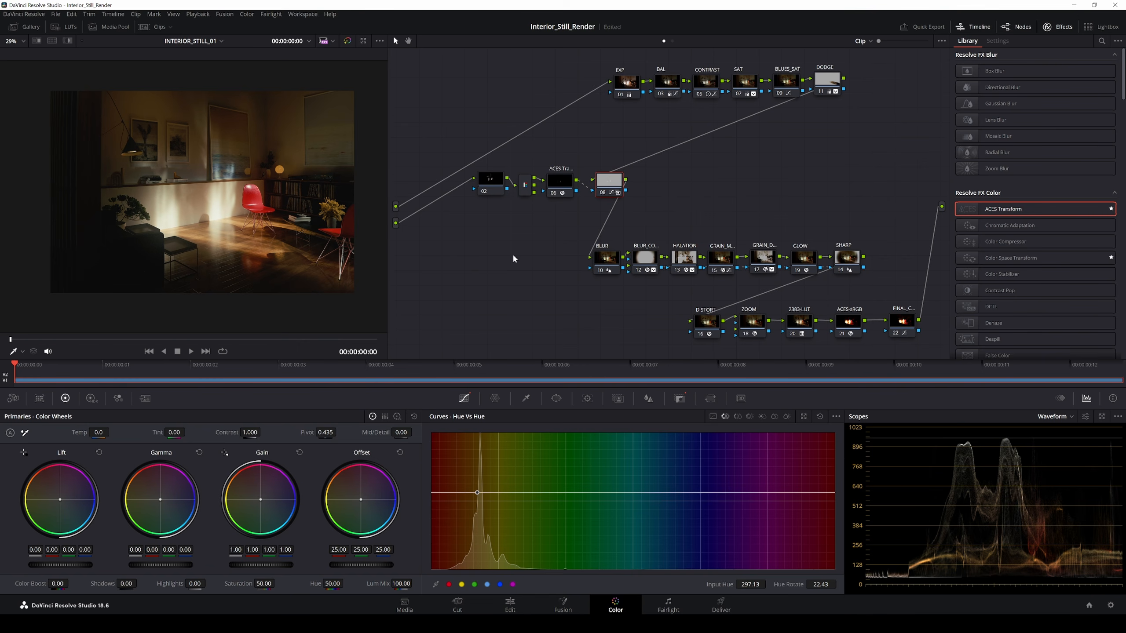
mouse_move(493, 269)
left_mouse_down()
mouse_move(466, 276)
mouse_move(477, 271)
left_mouse_up()
left_click_drag(599, 188, 704, 174)
key("alt+s")
left_click_drag(769, 204, 748, 205)
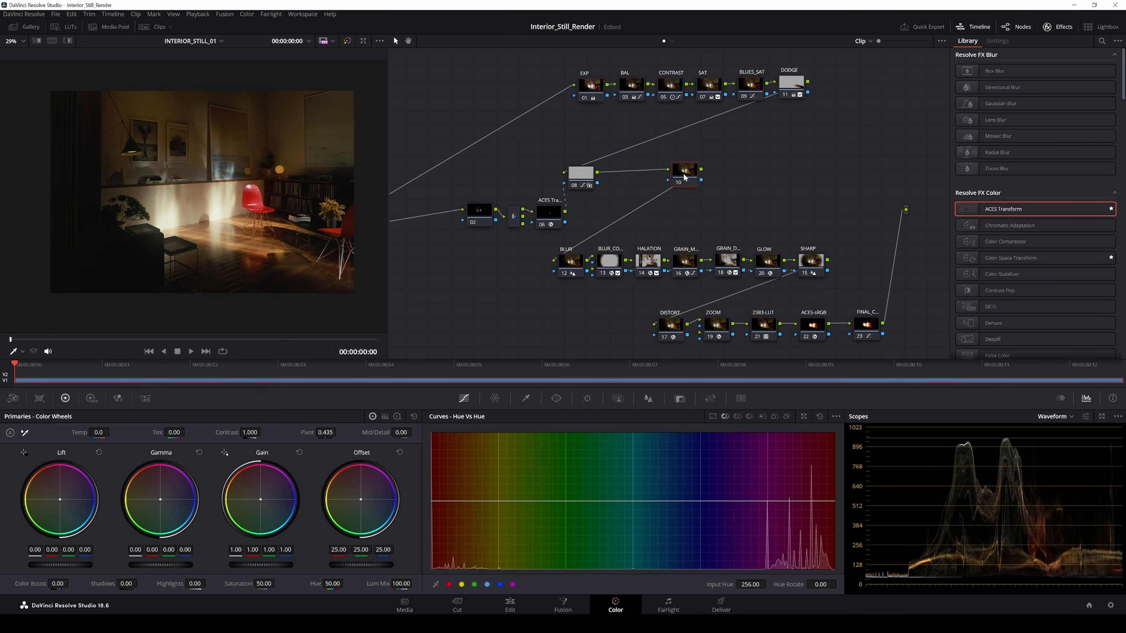
left_click_drag(684, 177, 675, 177)
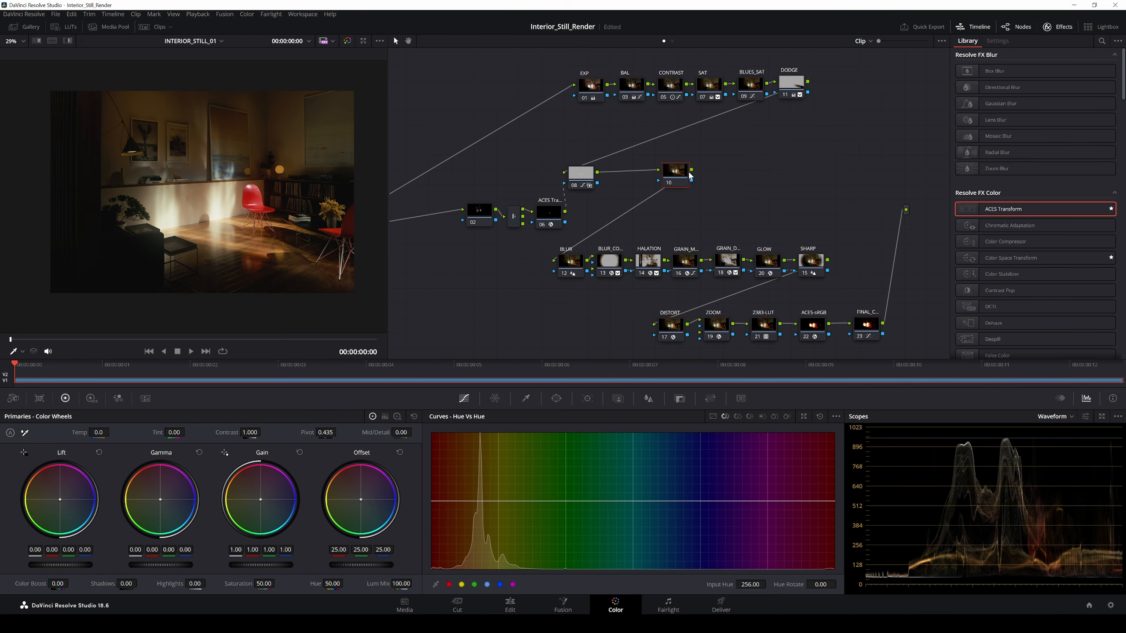
Step: Add the Interior_Animated_Shadows_STILL_v01_0000.exr pass as an external matte on node 10 and place it beside node 10
right_click(673, 176)
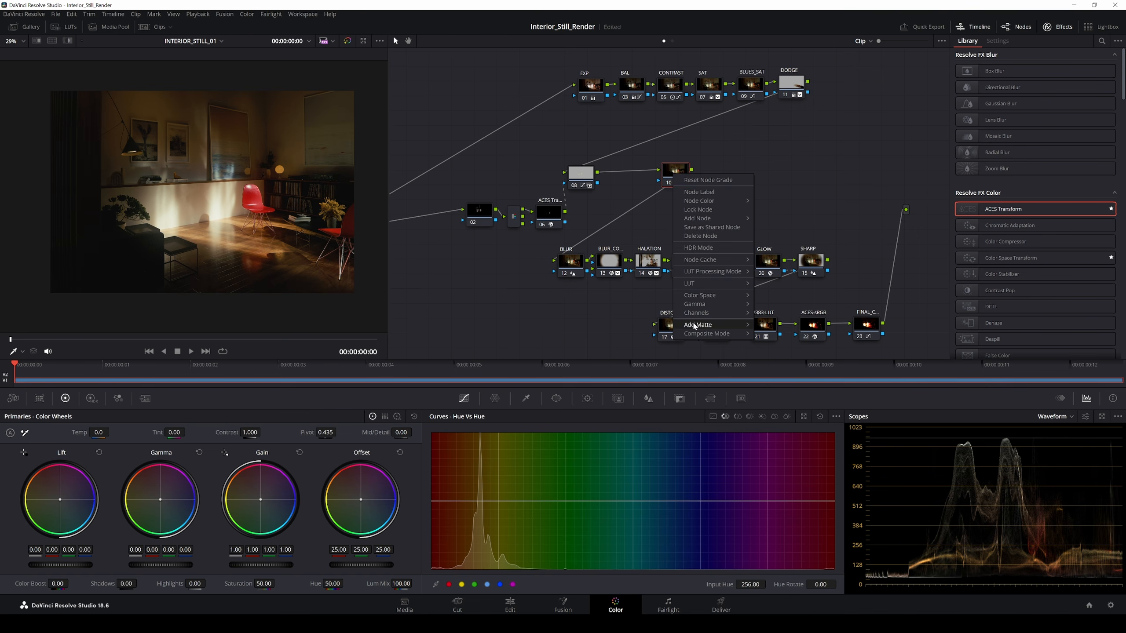
mouse_move(690, 328)
mouse_move(821, 329)
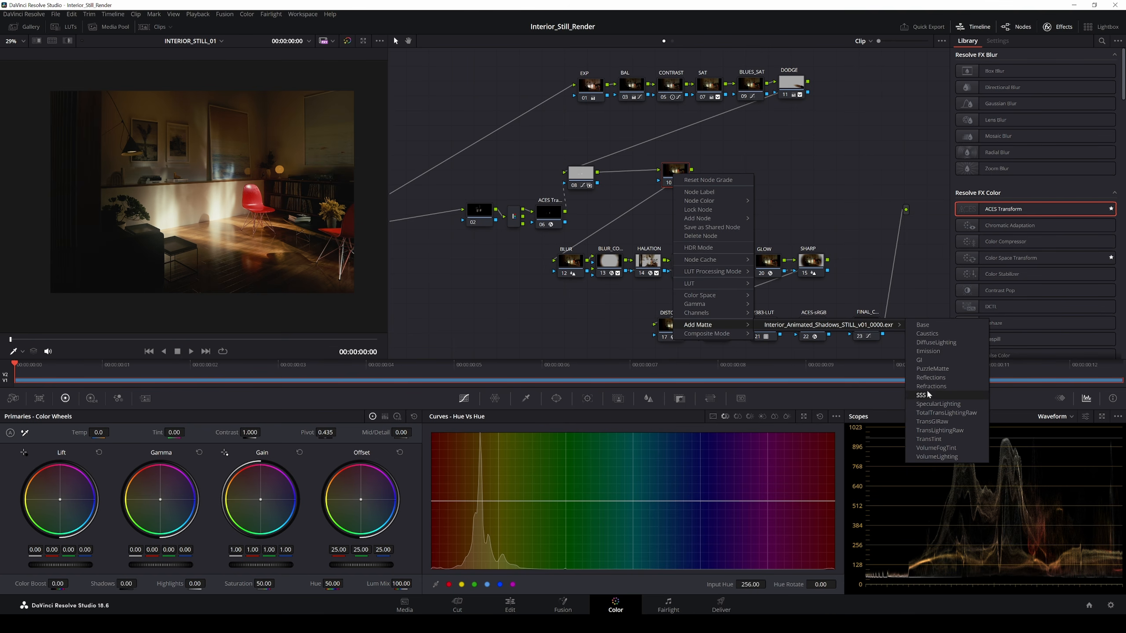
left_click(924, 370)
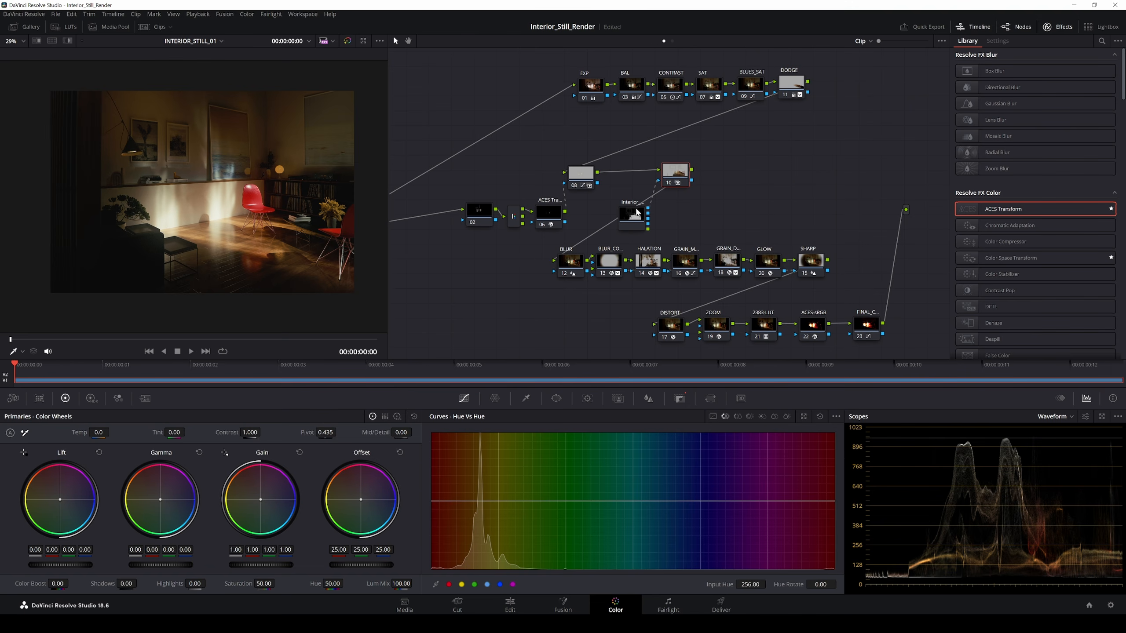
left_click(567, 609)
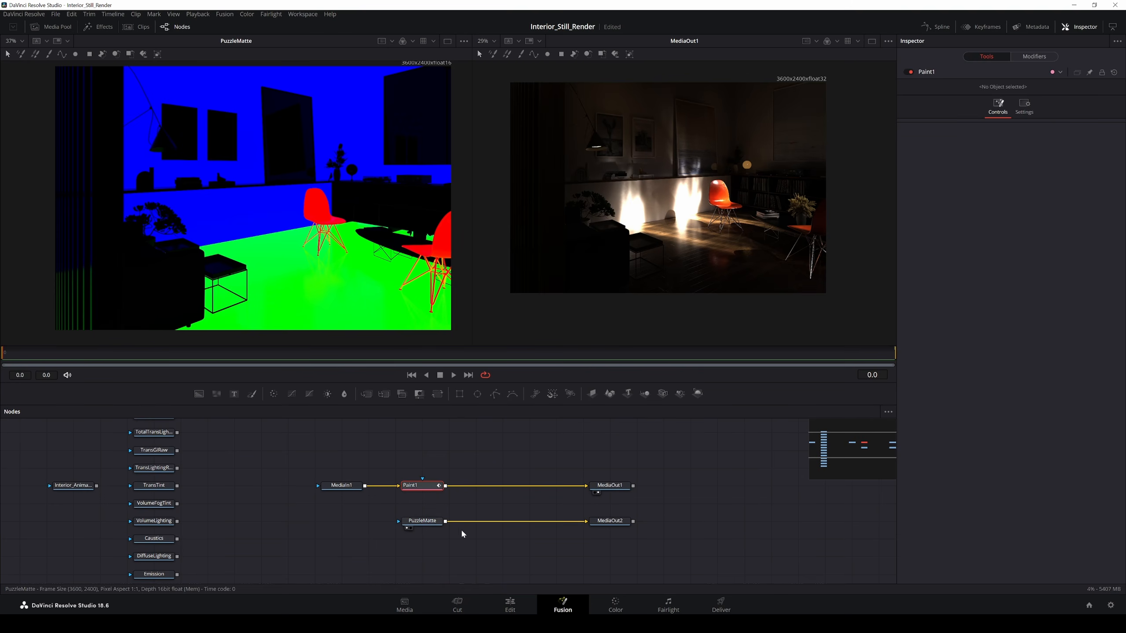
left_click(616, 605)
left_click_drag(668, 208, 652, 202)
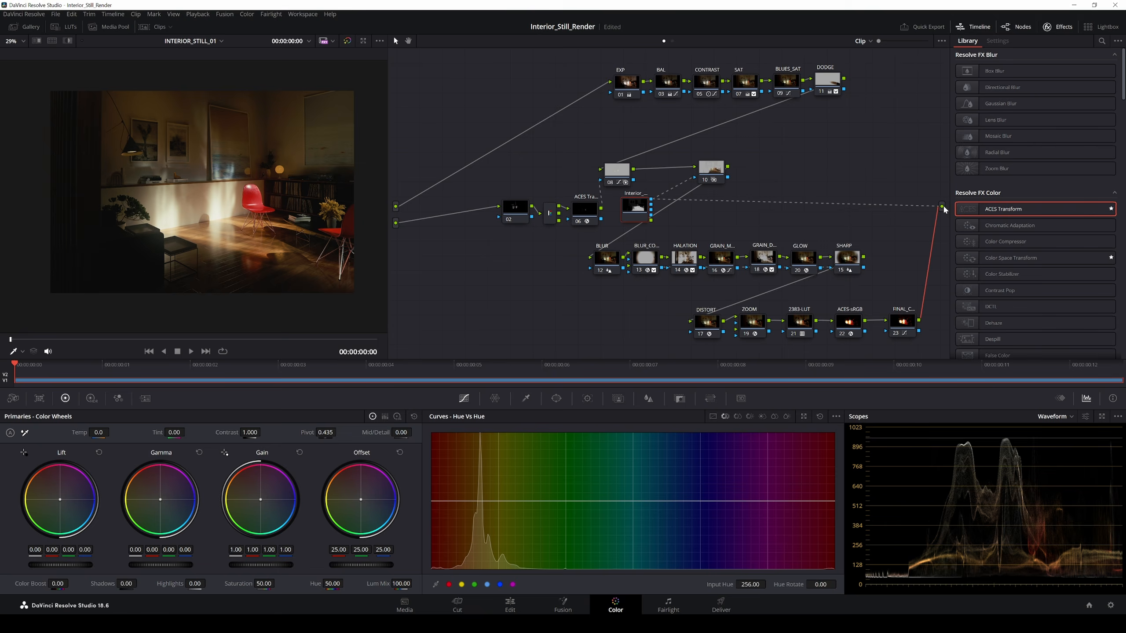
Step: Preview the matte node's outputs, including the coloured object matte, through the tree output
left_click_drag(944, 210, 941, 207)
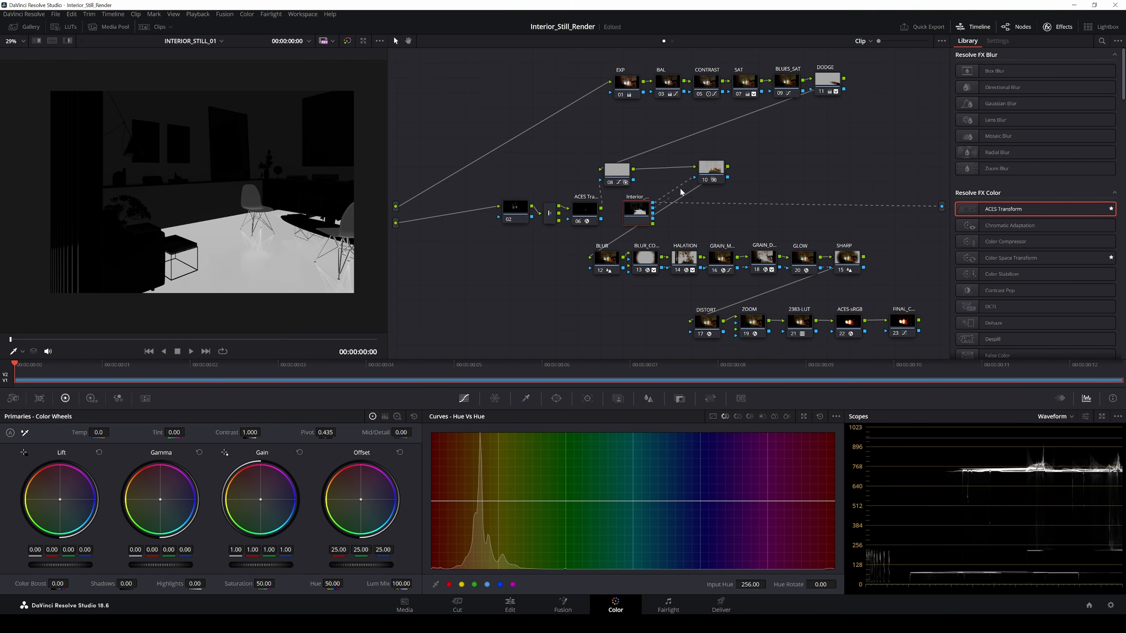
left_click_drag(942, 207, 941, 207)
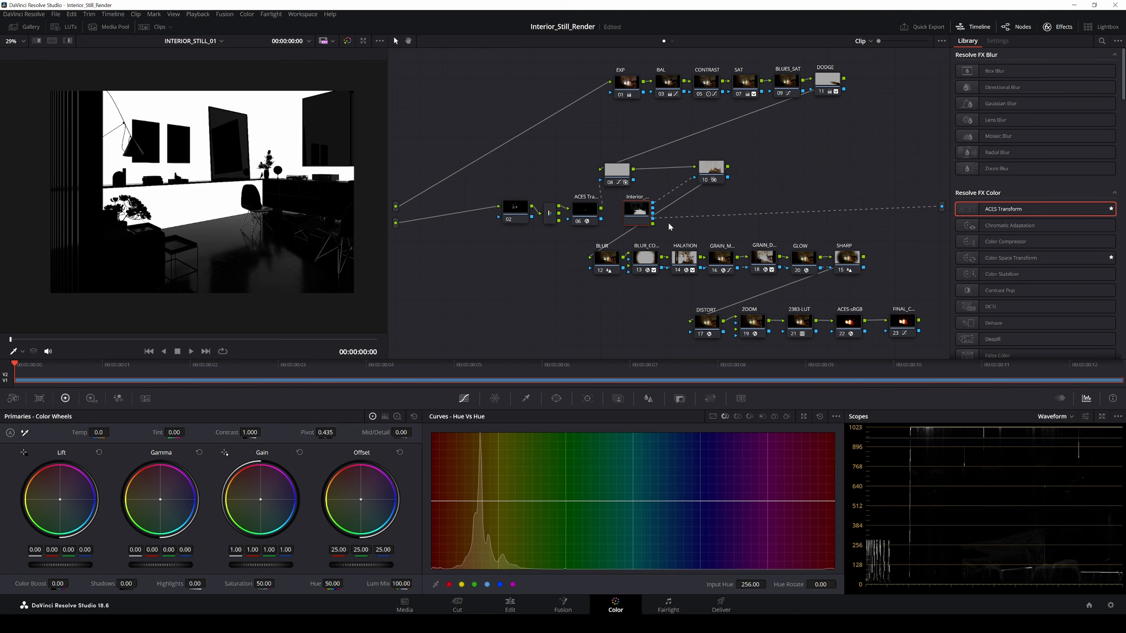
left_click_drag(653, 224, 942, 207)
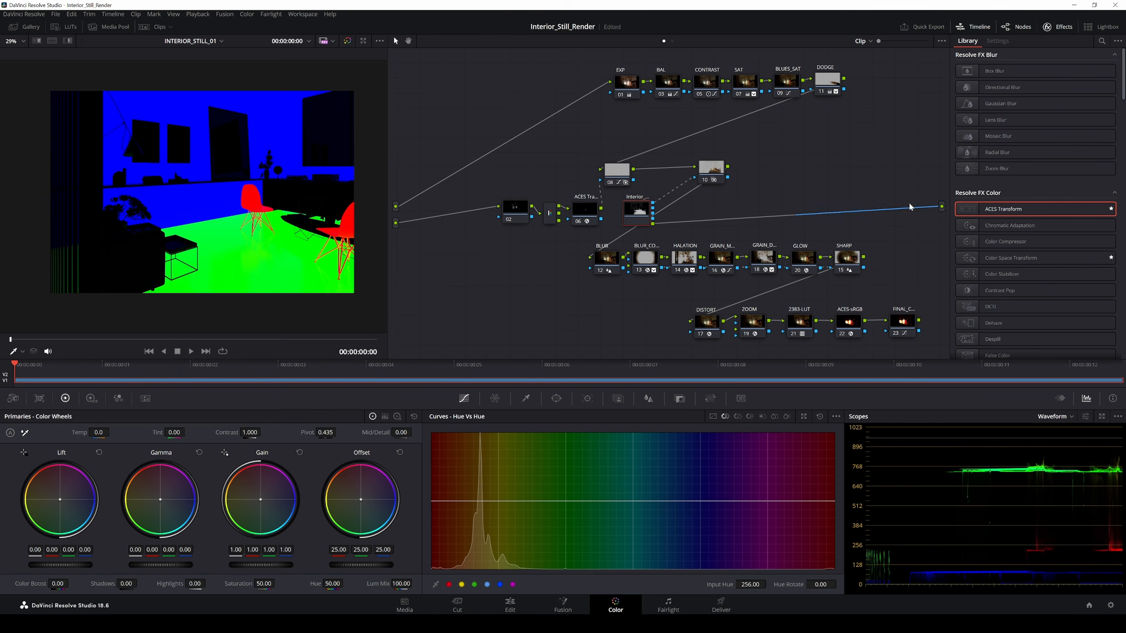
left_click_drag(643, 209, 646, 208)
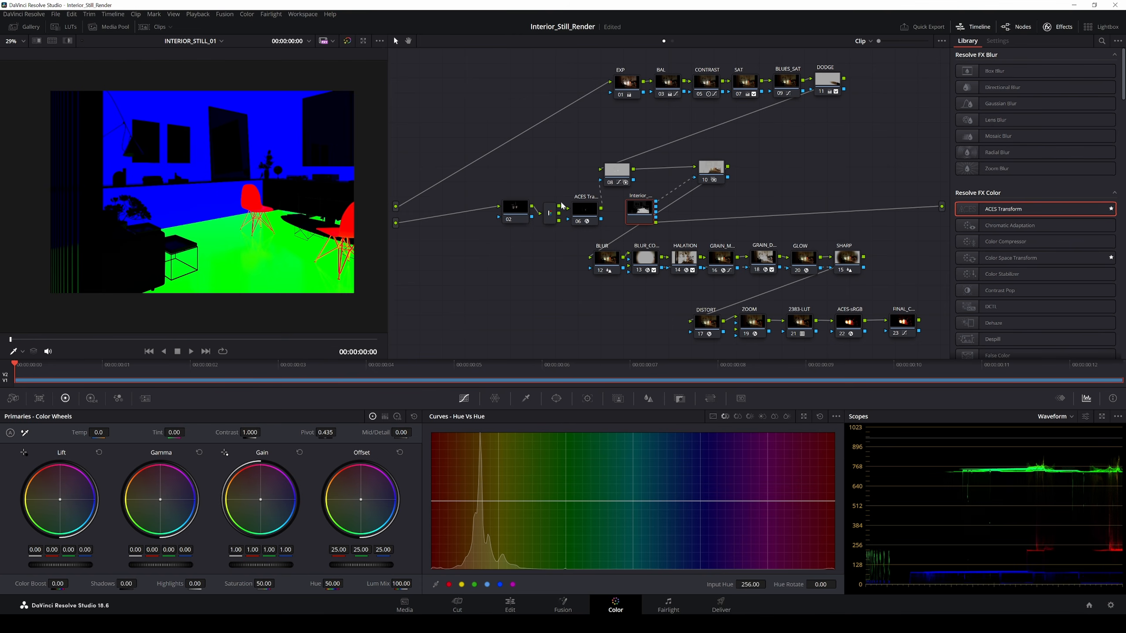
mouse_move(647, 214)
left_mouse_down()
mouse_move(657, 208)
mouse_move(648, 210)
left_mouse_up()
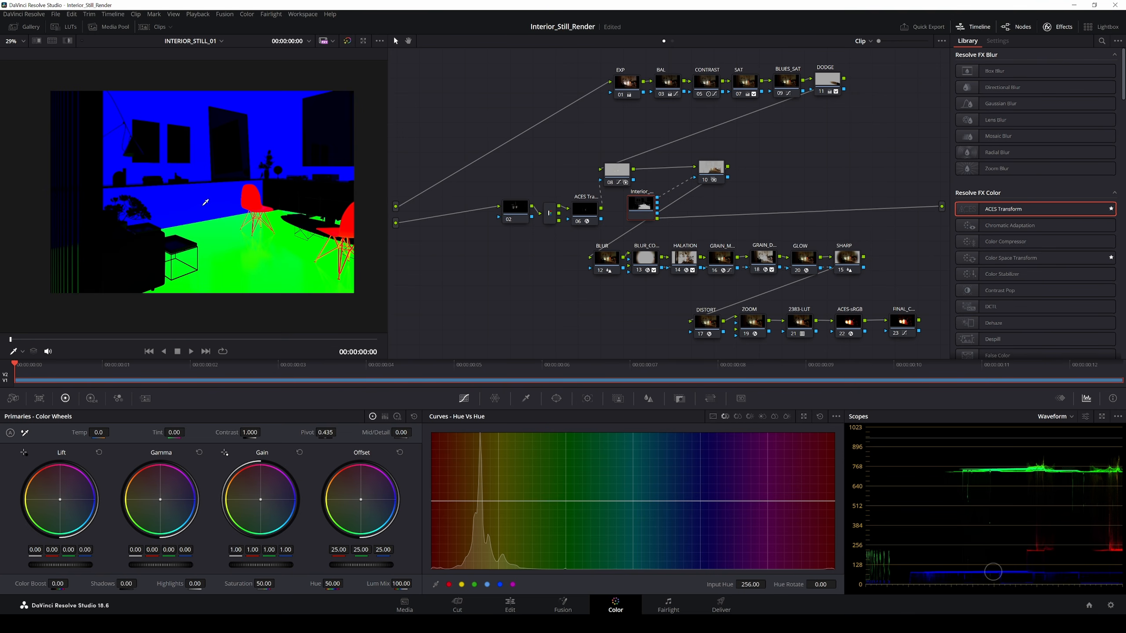
Step: Move the matte node toward node 10, toggle the wipe on and off, and reconnect the final node
left_click(451, 176)
left_click_drag(643, 204, 662, 195)
left_click_drag(717, 170, 678, 190)
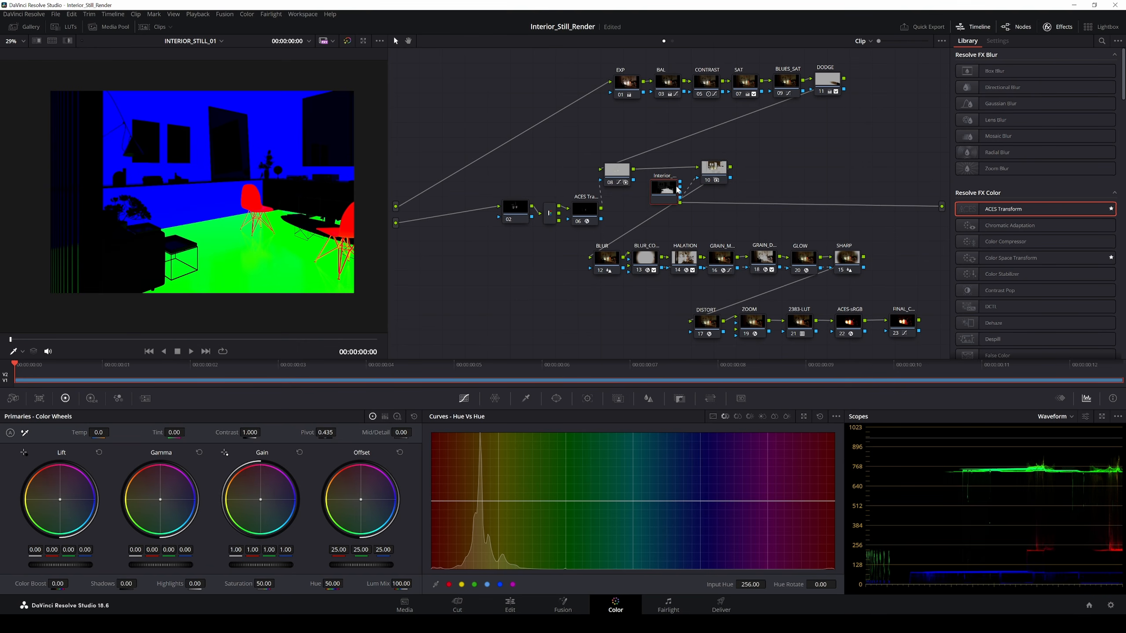
left_click(724, 173)
left_click(68, 41)
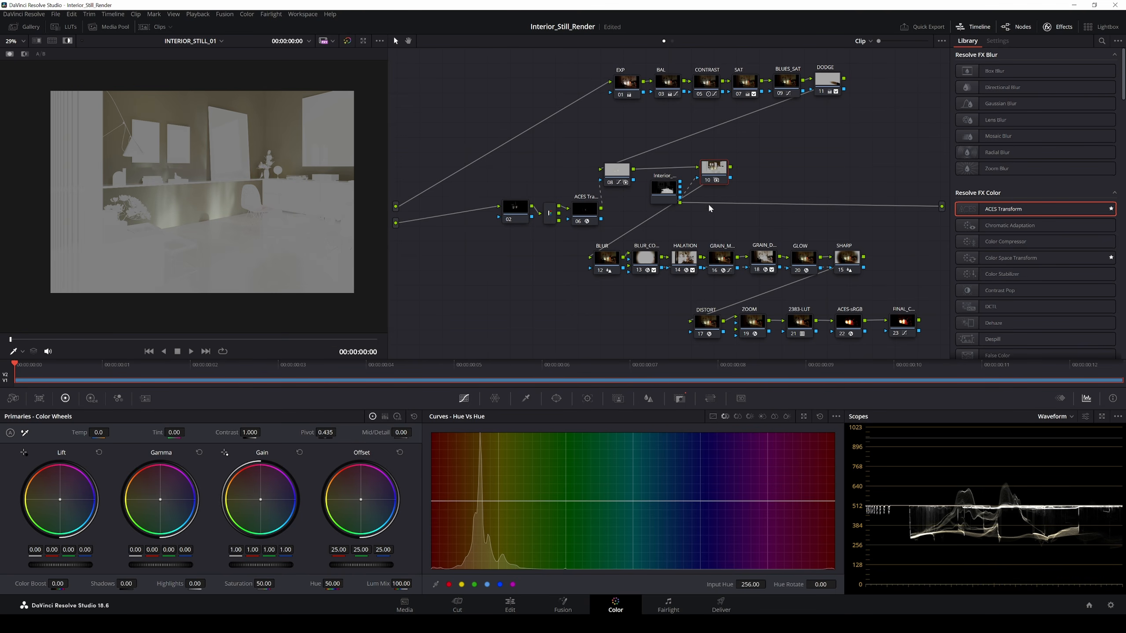
left_click(68, 40)
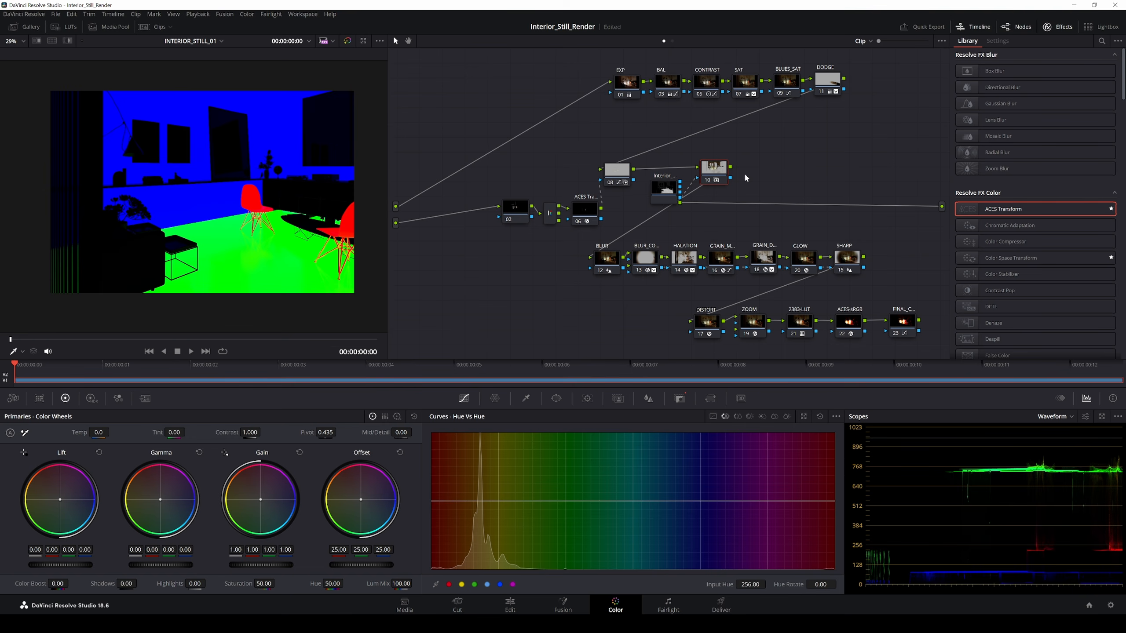
left_click_drag(934, 311, 947, 208)
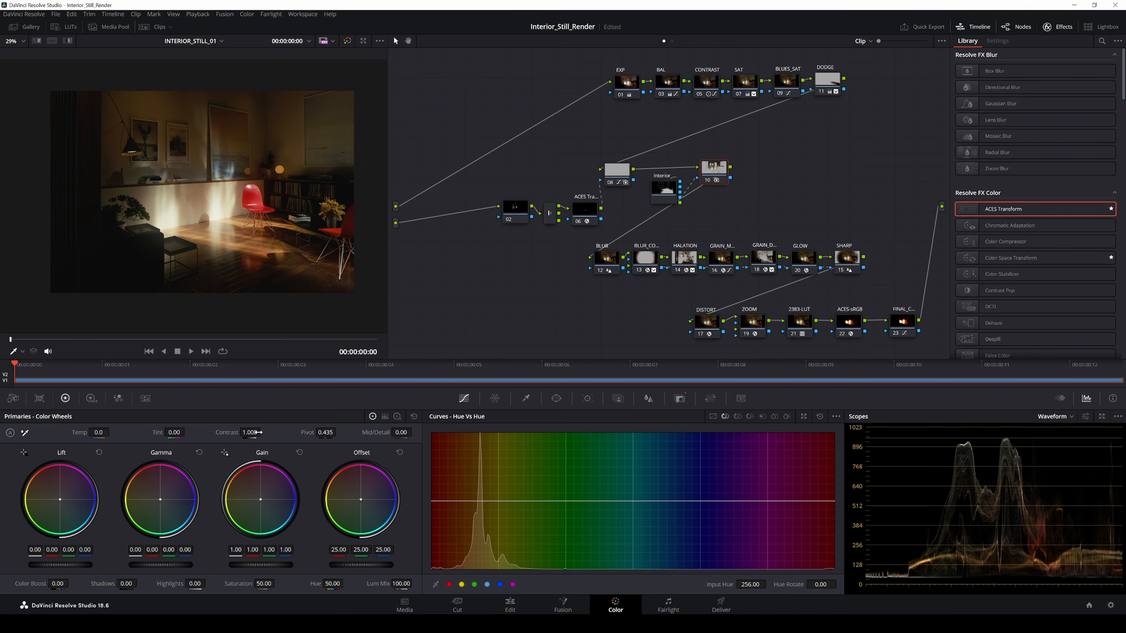
Step: Lower node 10's contrast to 0.786, raise gamma to 0.02, and tidy the node positions
left_click_drag(250, 432, 204, 432)
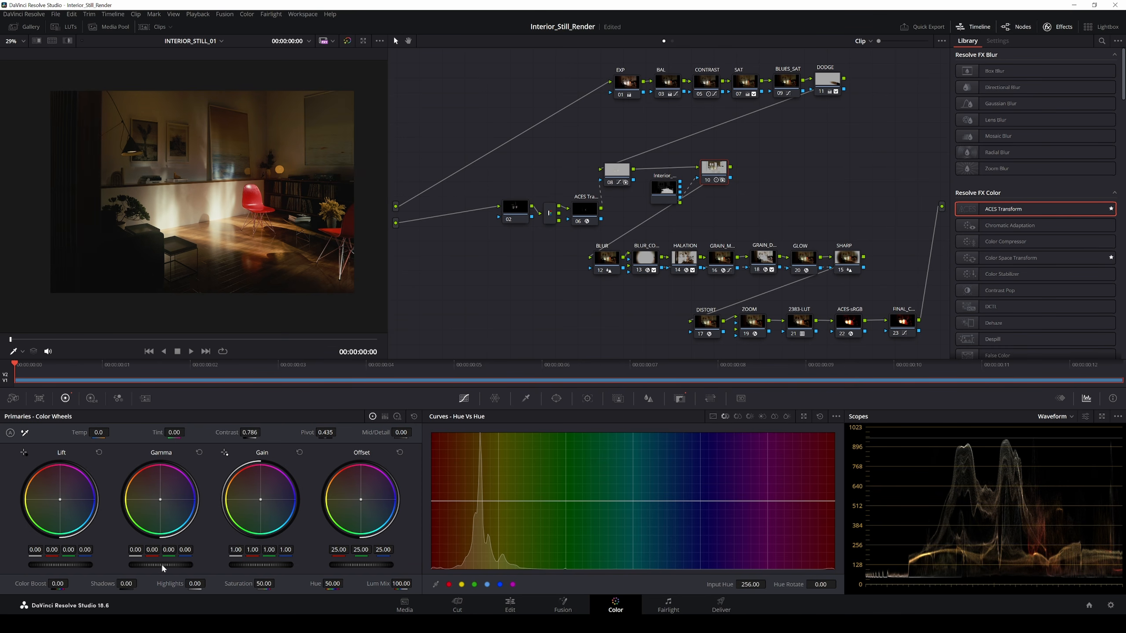
left_click_drag(191, 525, 196, 526)
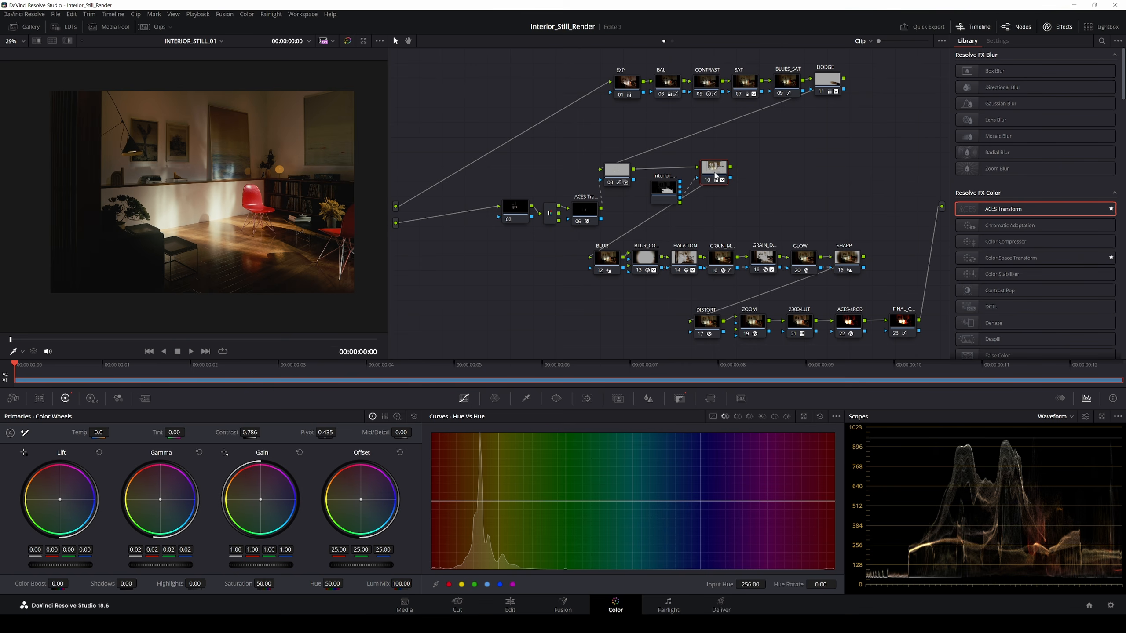
left_click_drag(714, 167, 721, 164)
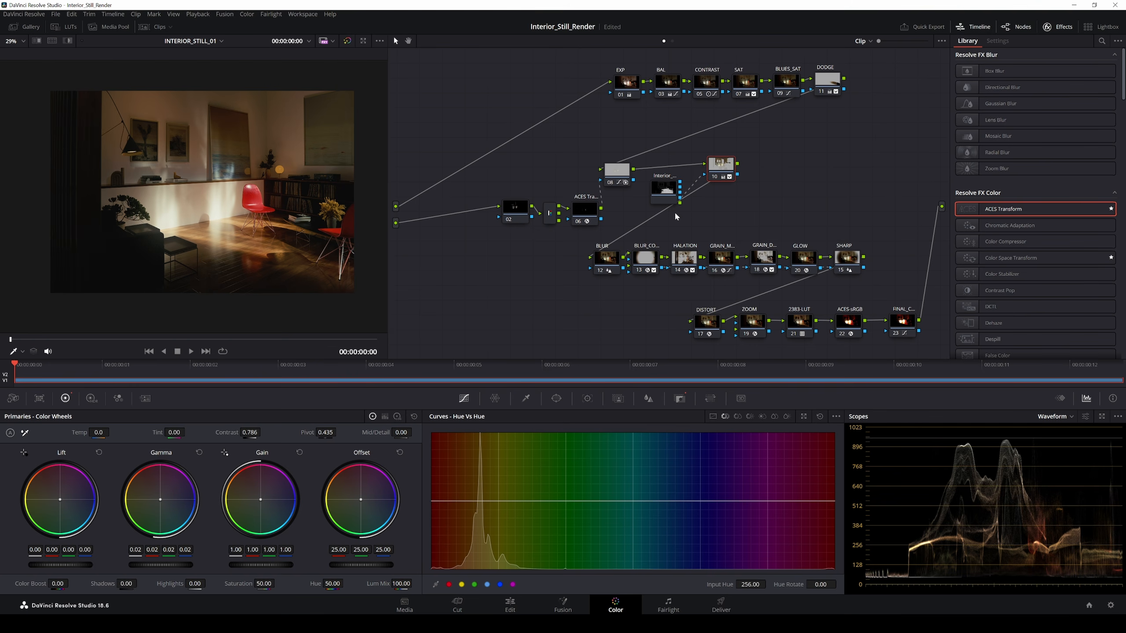
left_click_drag(720, 171, 719, 178)
key("ctrl+z")
key("ctrl+z")
key("ctrl+z")
key("ctrl+z")
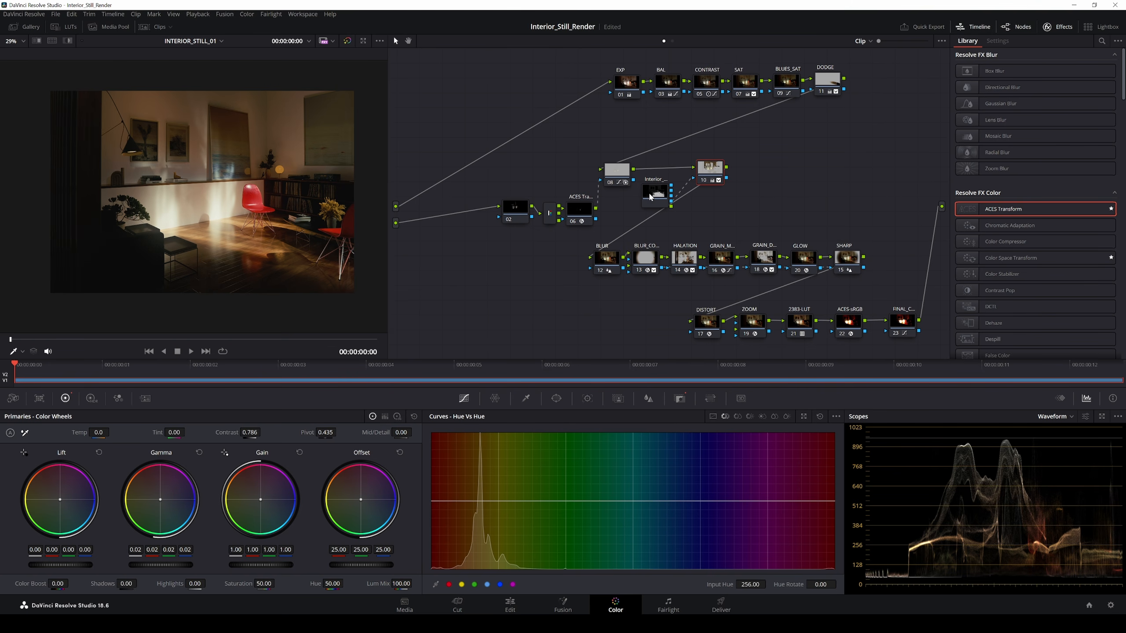
left_click_drag(671, 194, 676, 192)
Step: Check node 10's Add Matte submenu without changes and tidy nodes 08, 10 and the matte
right_click(703, 174)
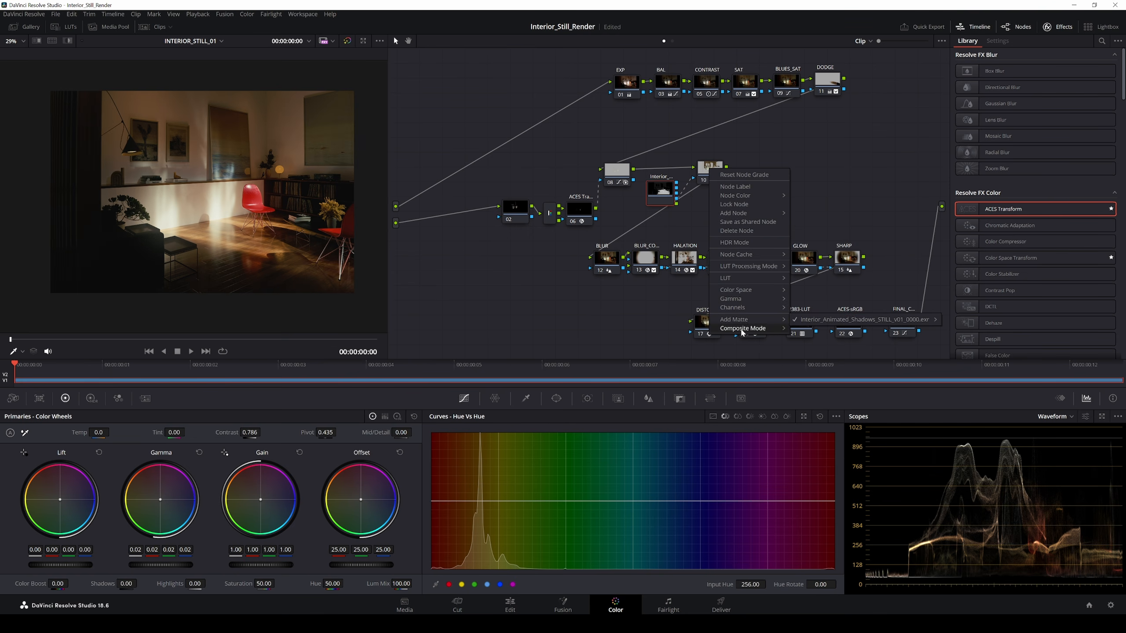
mouse_move(740, 326)
mouse_move(844, 321)
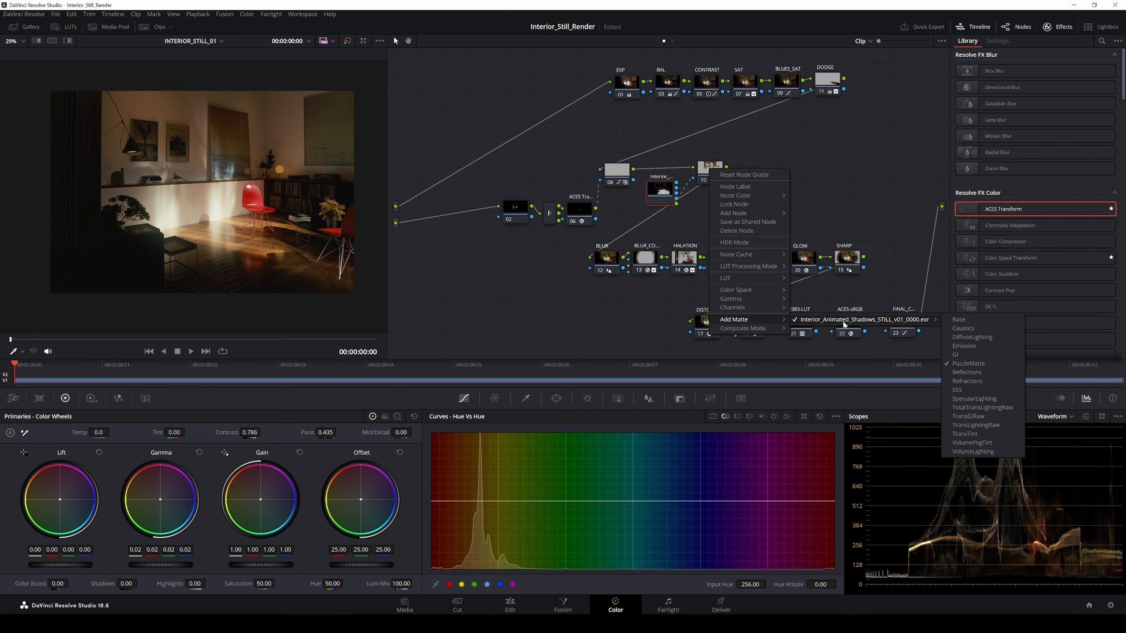
left_click(509, 300)
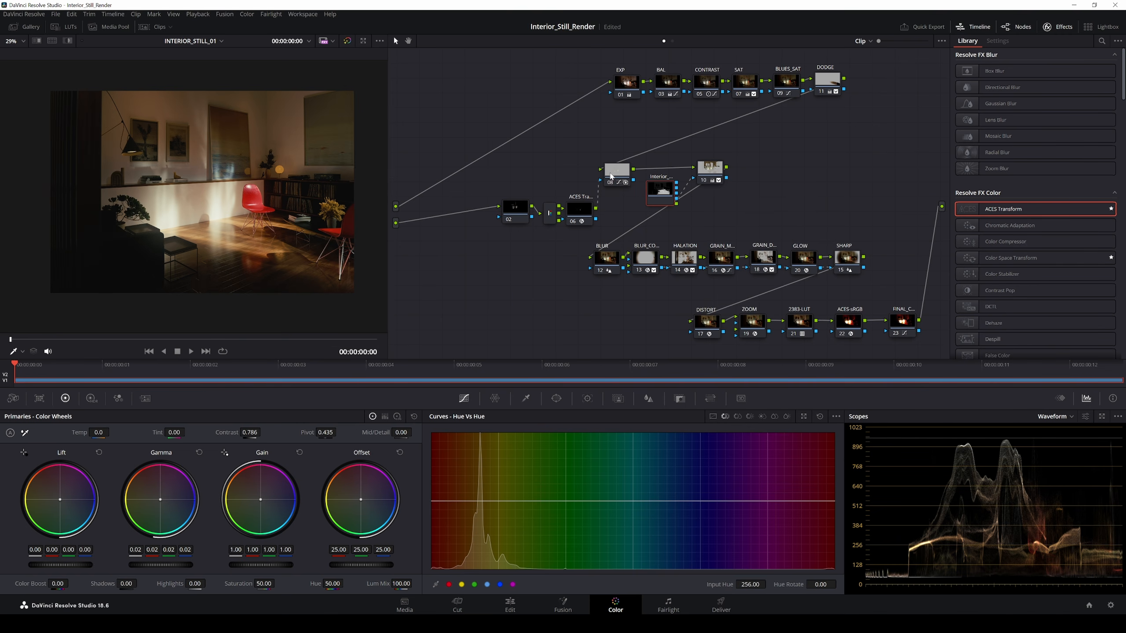
left_click_drag(612, 174, 602, 171)
left_click_drag(711, 171, 658, 188)
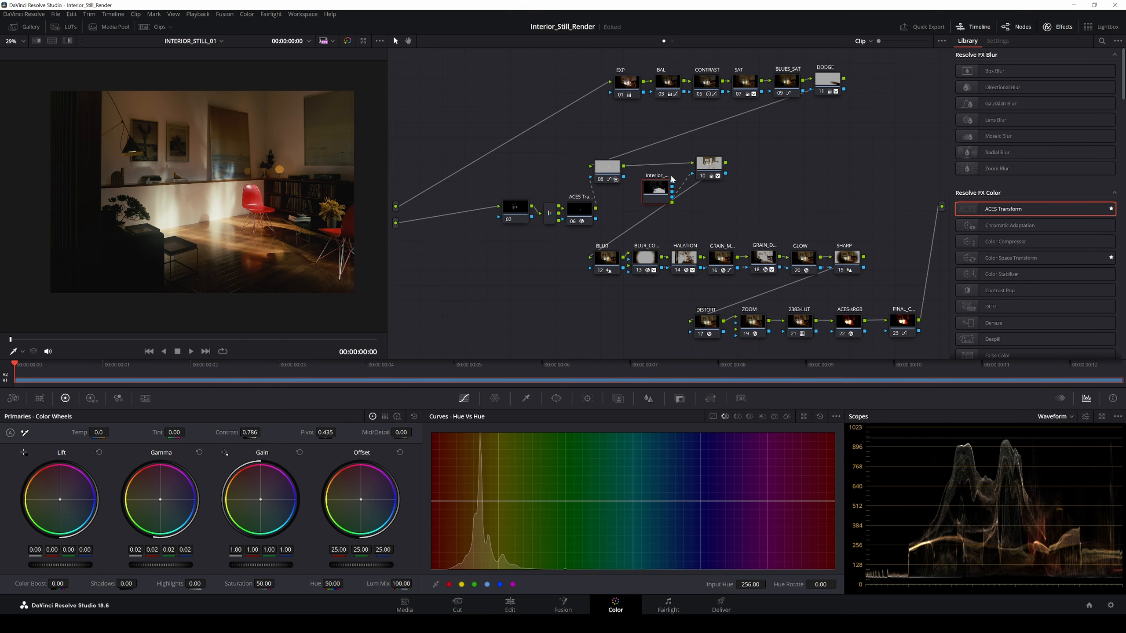
Step: Switch to the Fusion page and frame the pass nodes, Paint and PuzzleMatte branches
left_click(563, 604)
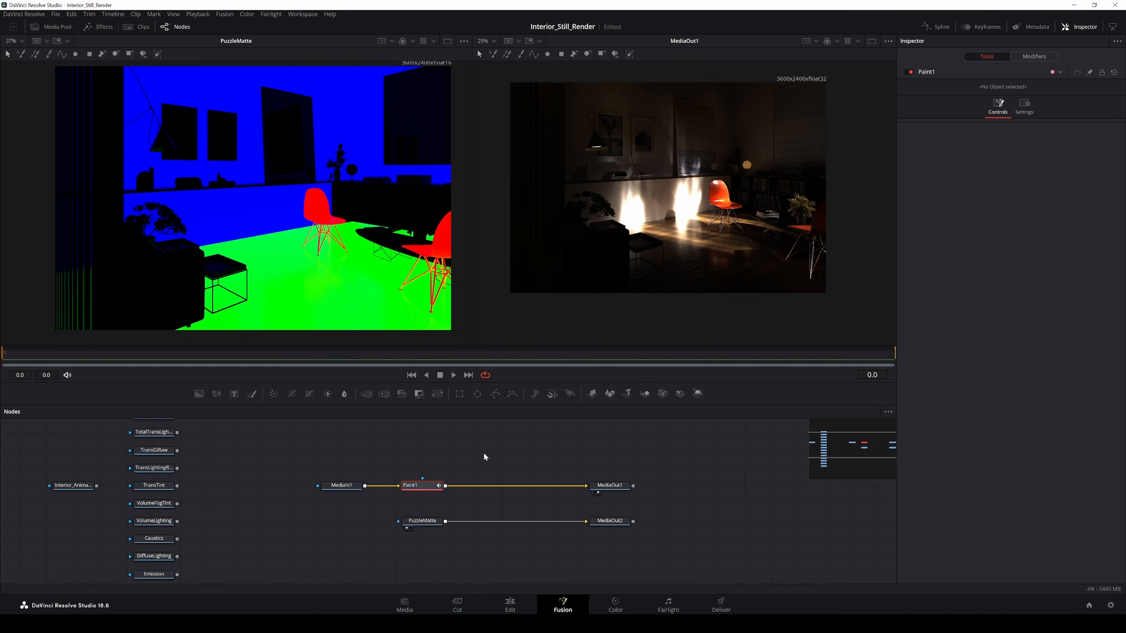
scroll(336, 555, "down", 2)
scroll(383, 520, "down", 3)
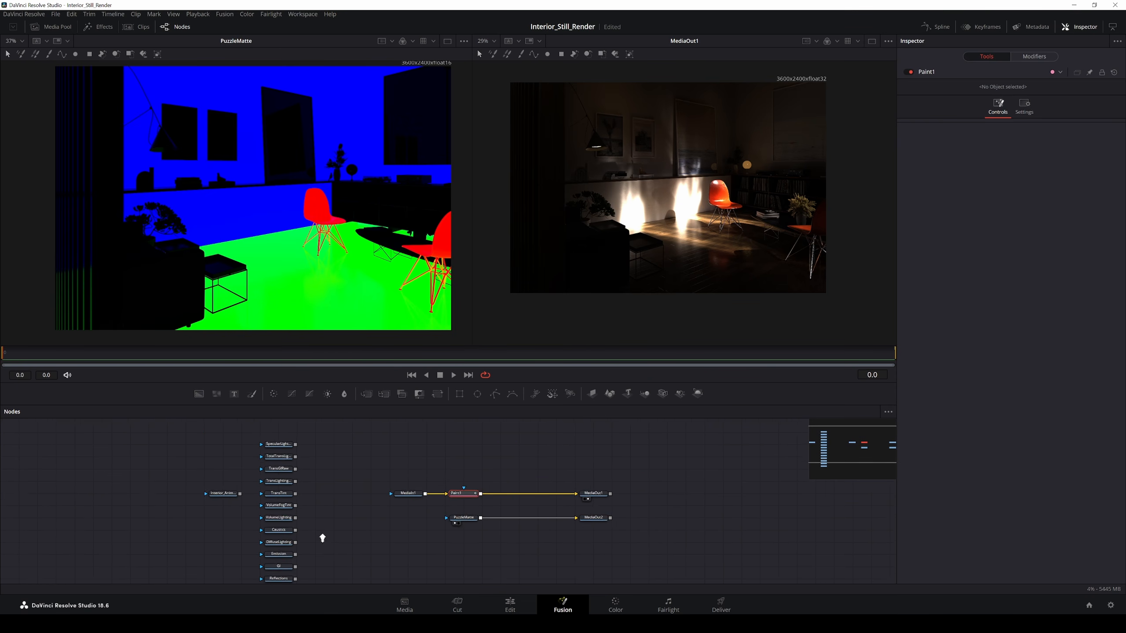
left_click_drag(324, 544, 309, 500)
left_click_drag(278, 424, 279, 459)
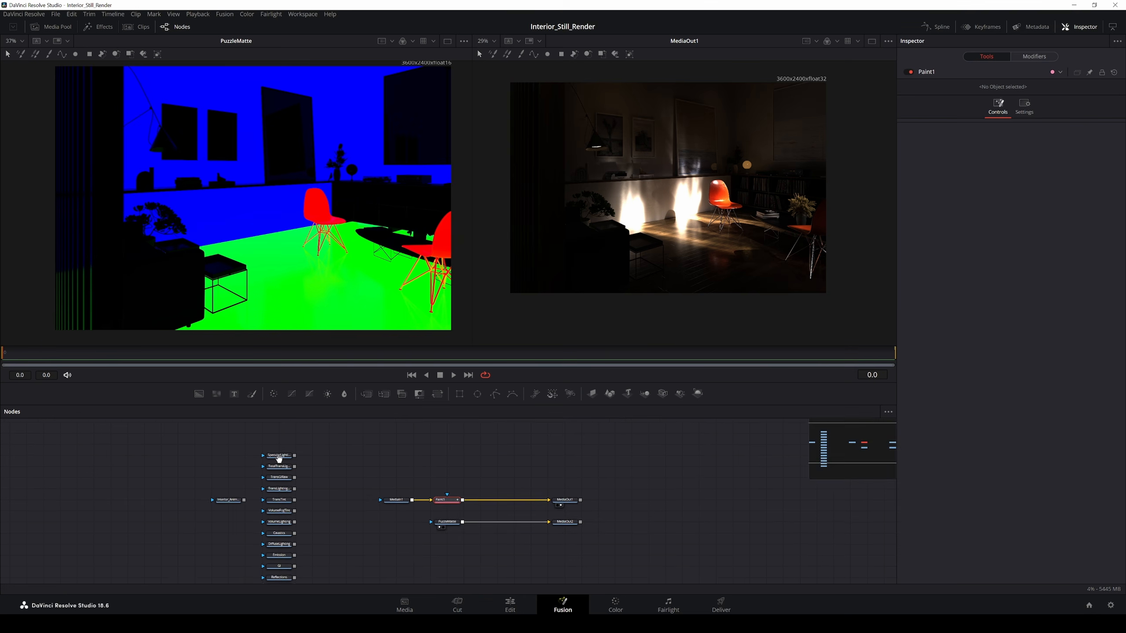
left_click_drag(347, 529, 336, 491)
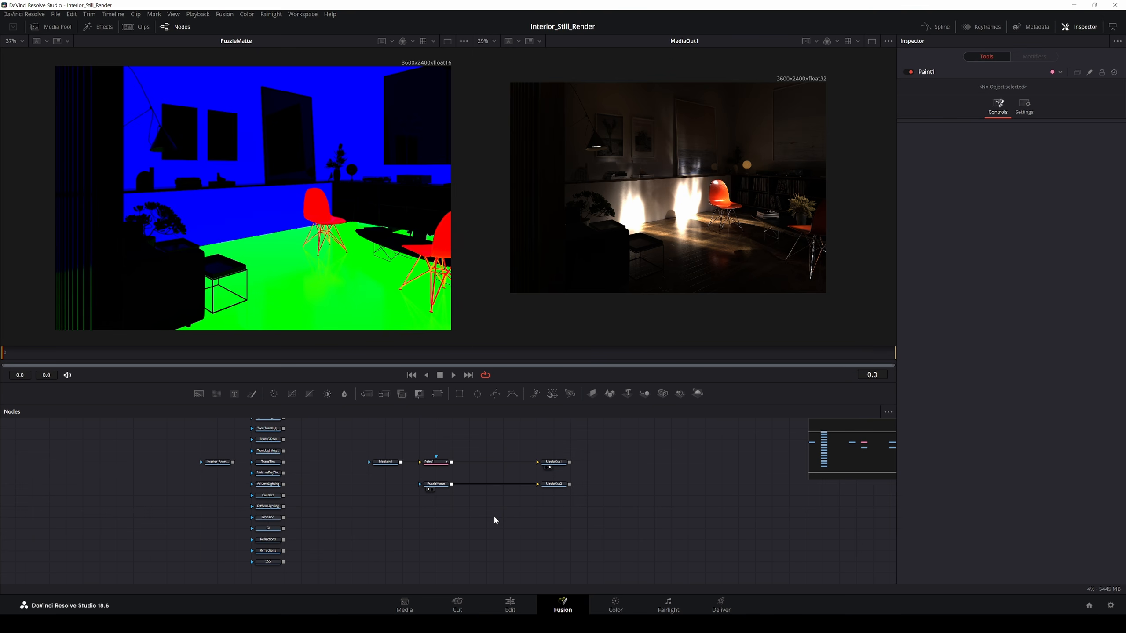
Step: Add a Loader reading Interior_Animated_Shadows_STILL_v01_AOV_Cryptomatte0000.exr and show it in the left viewer
key("shift+space")
type("loade")
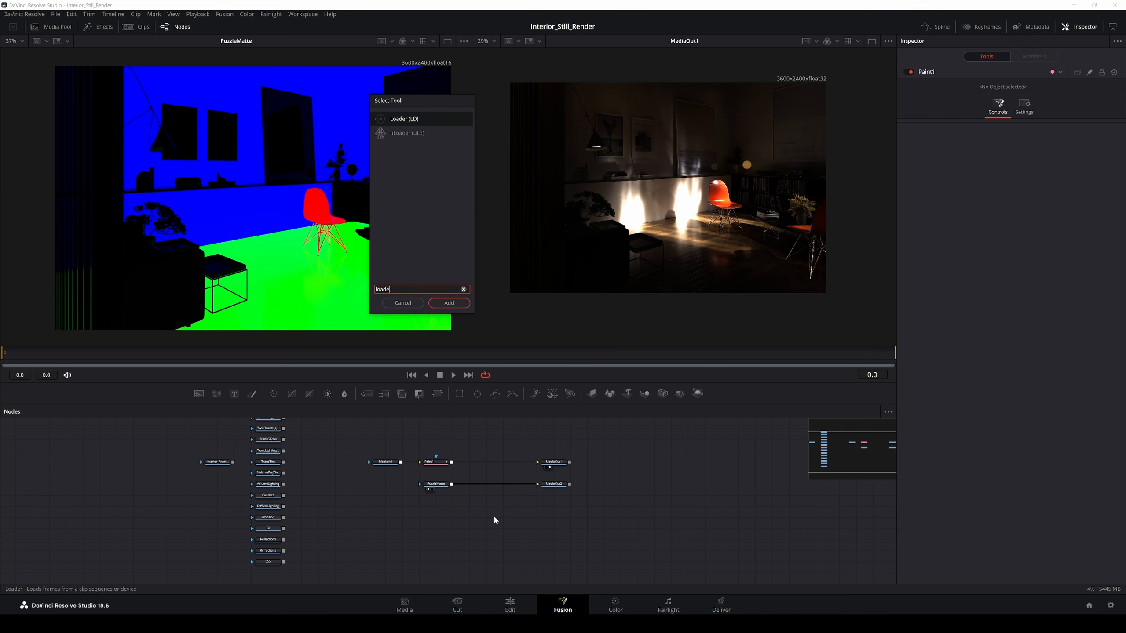
key("Return")
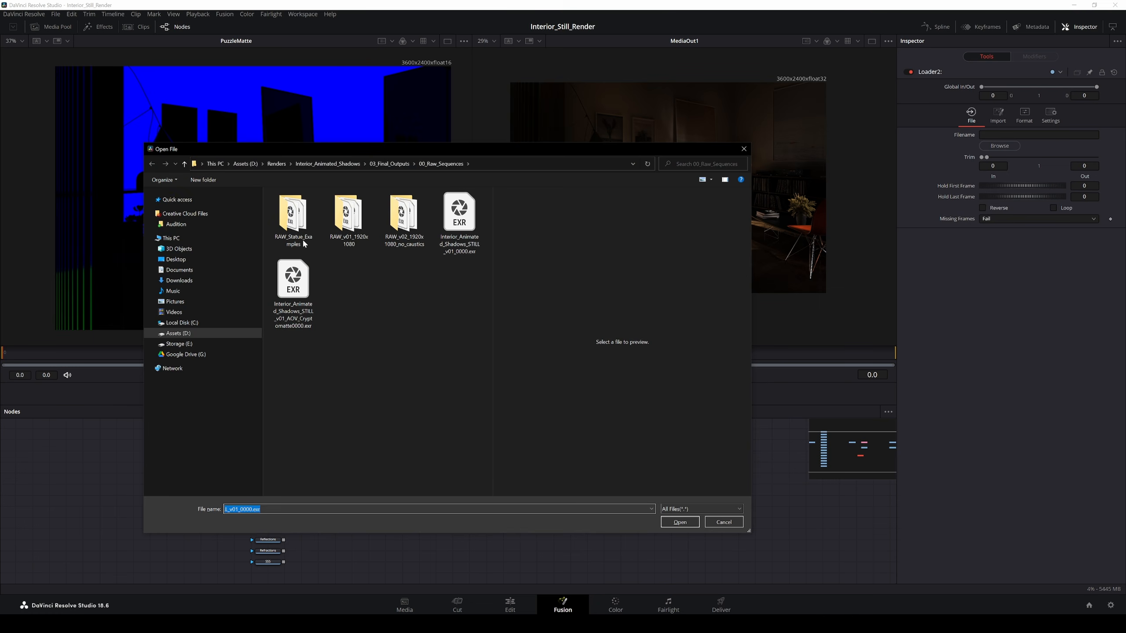
left_click(292, 311)
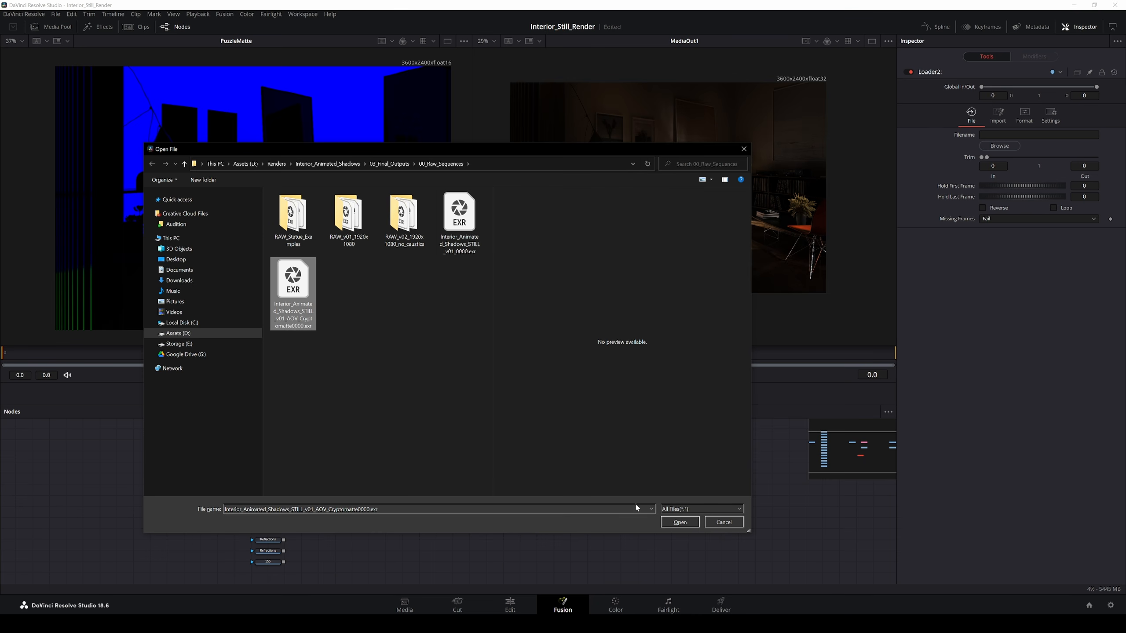
left_click(679, 522)
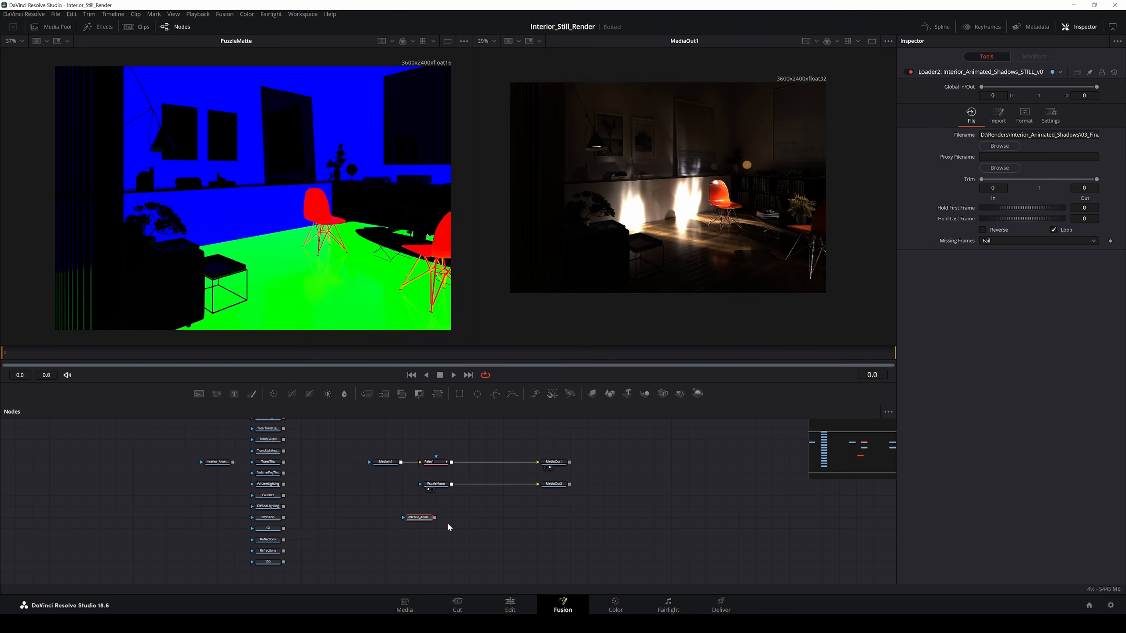
key("1")
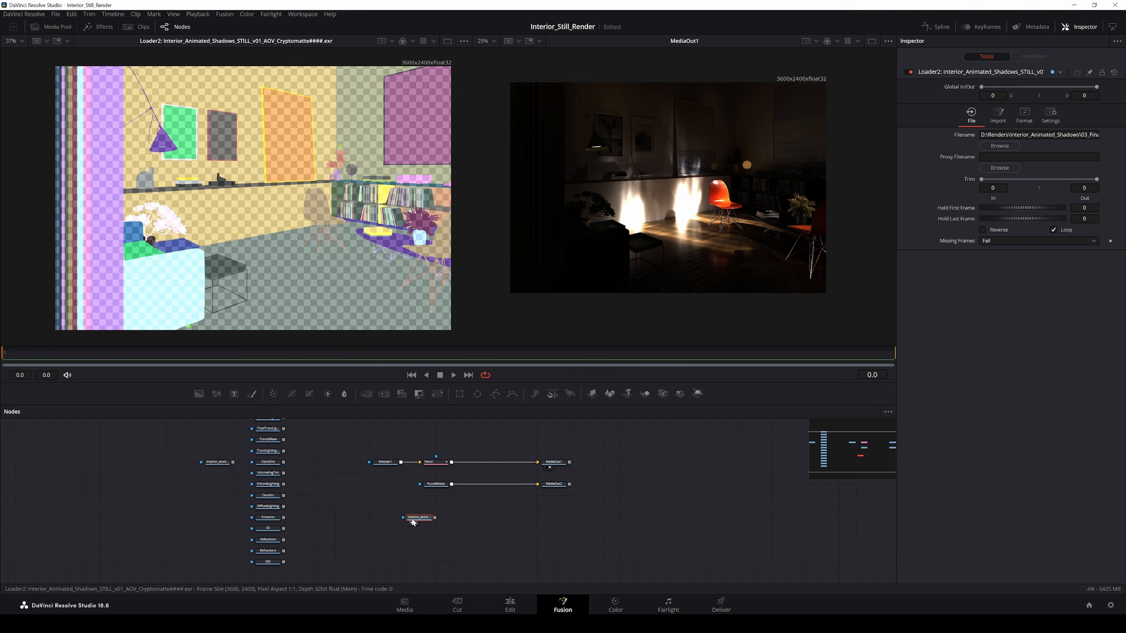
Step: Add a Cryptomatte node after Loader2 and view its output in the left viewer
left_click_drag(419, 519, 402, 519)
key("shift+space")
type("loader")
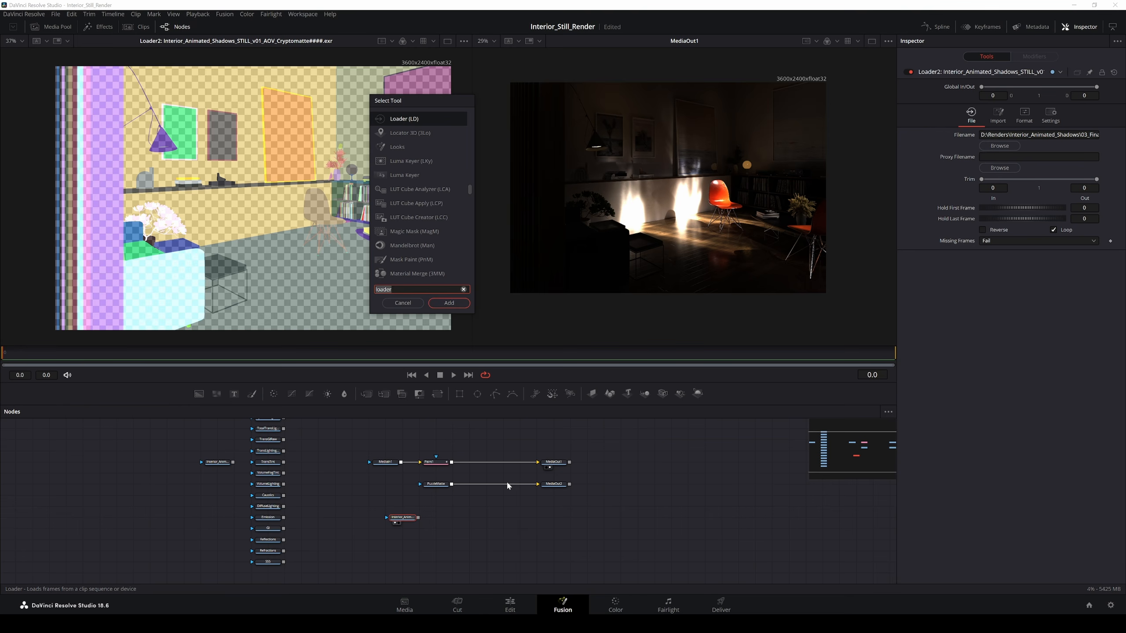
key("BackSpace")
key("BackSpace")
key("BackSpace")
key("BackSpace")
key("BackSpace")
key("BackSpace")
type("cryp")
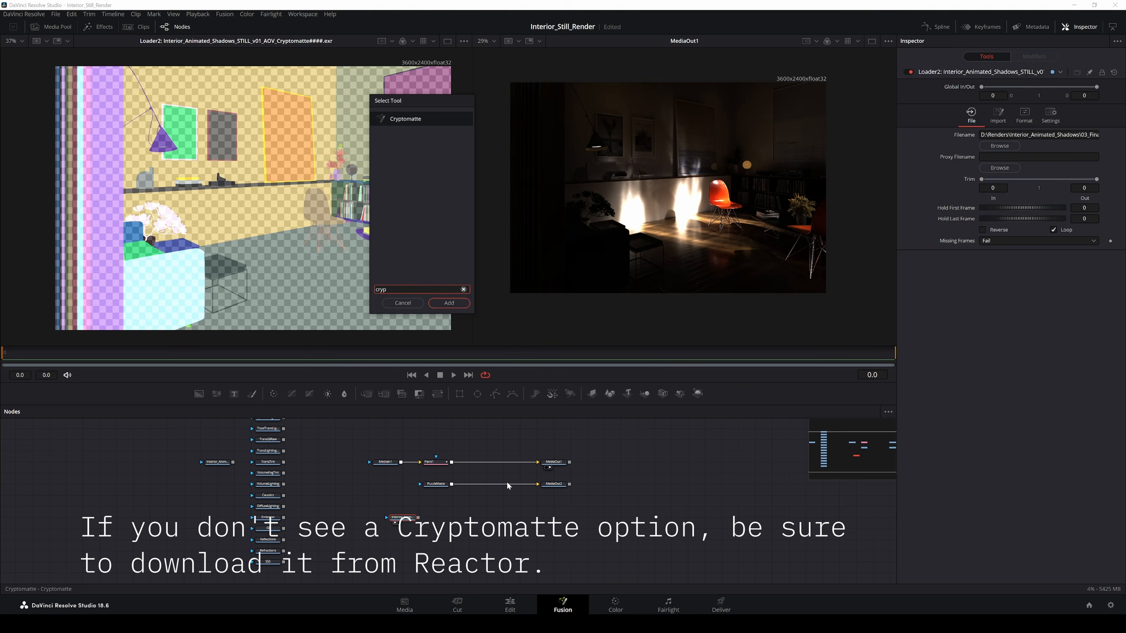
key("Return")
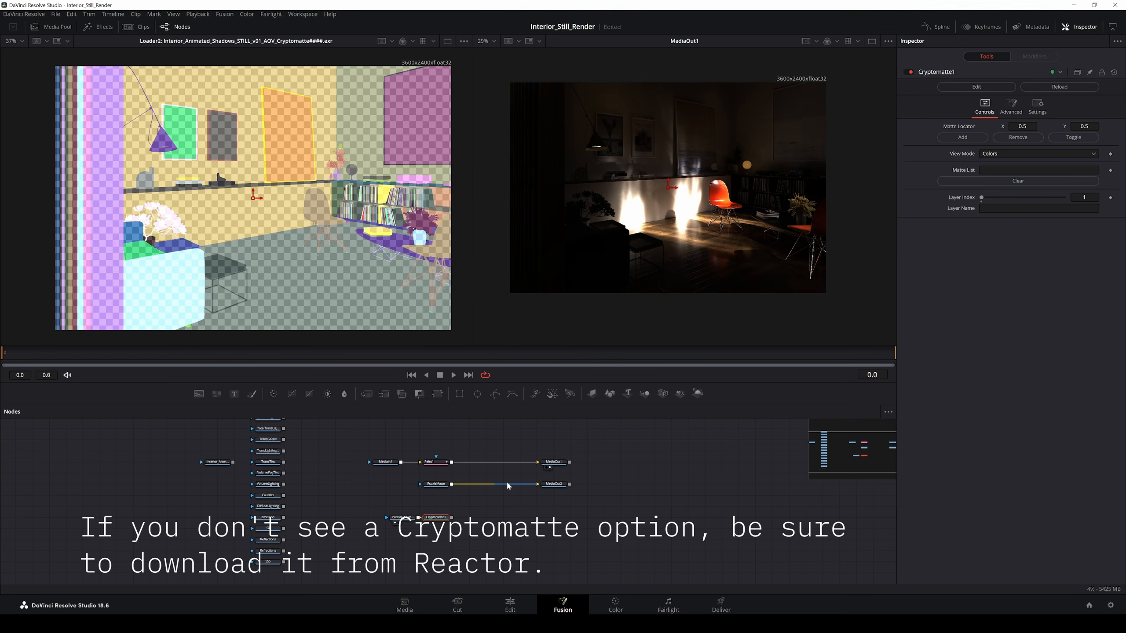
left_click_drag(435, 519, 451, 522)
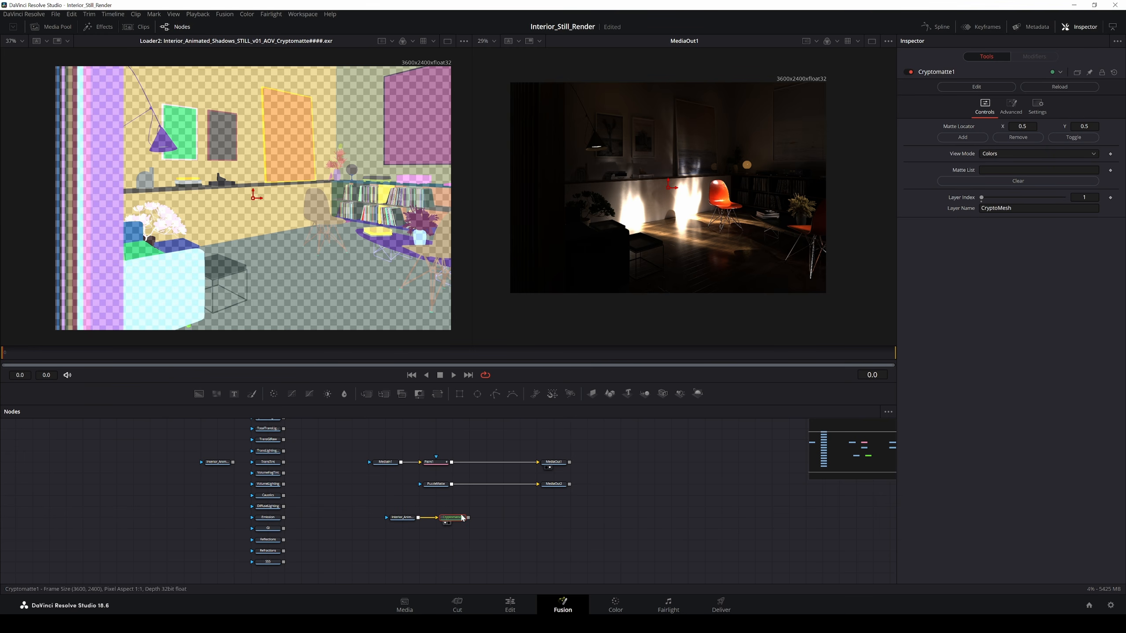
key("1")
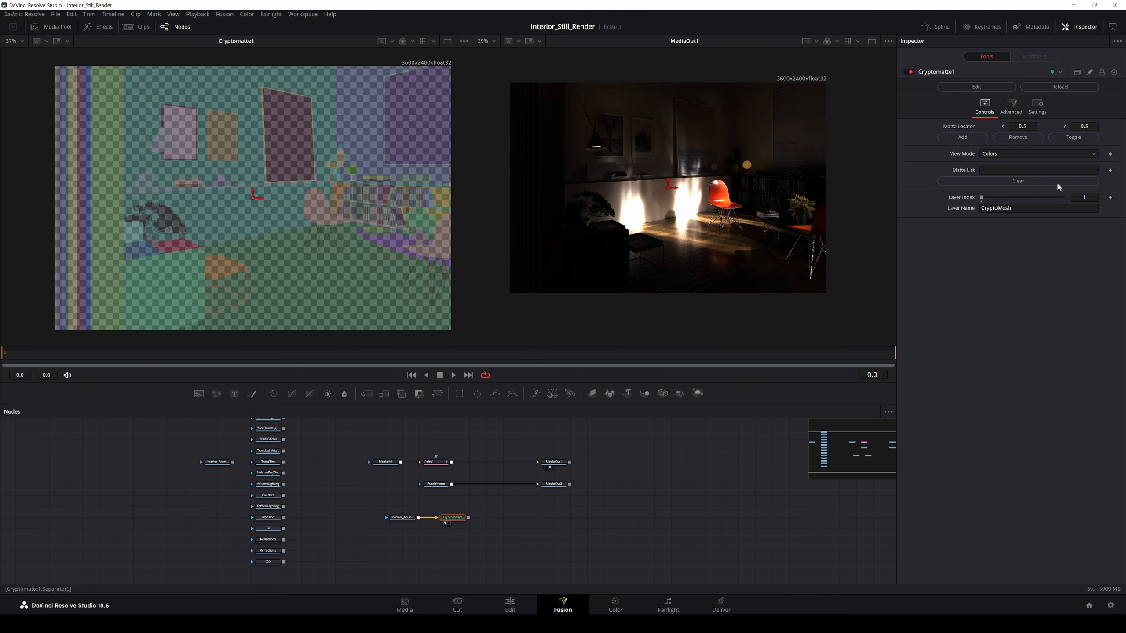
Step: Pick the coffee table and tray with the Matte Locator and set View Mode to Matte
left_click_drag(255, 196, 222, 265)
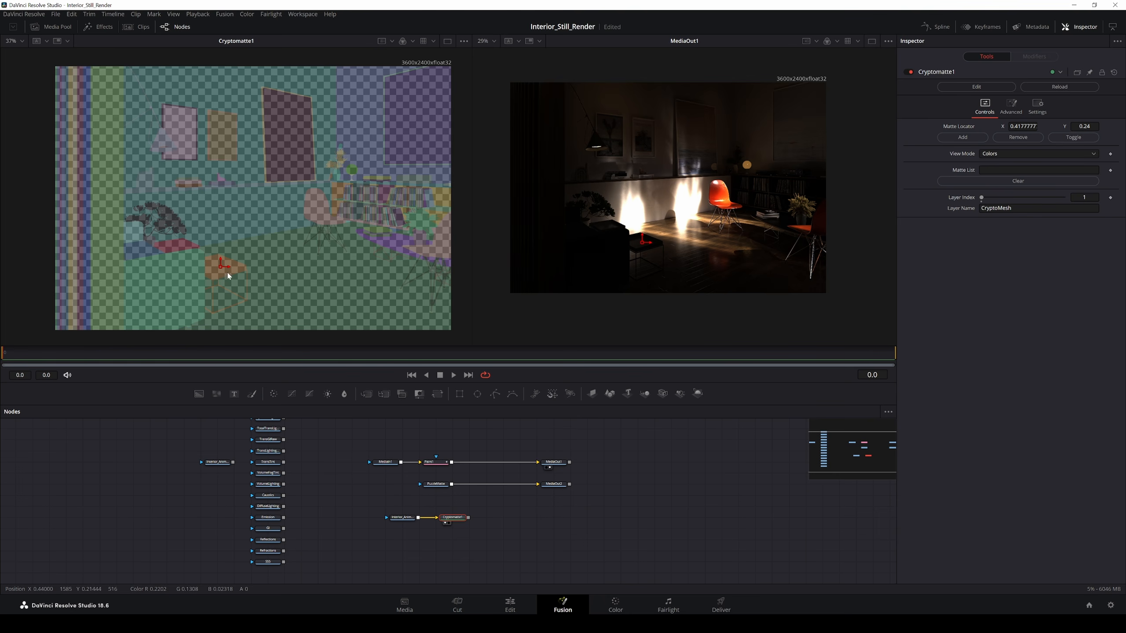
left_click_drag(220, 267, 220, 265)
left_click(963, 138)
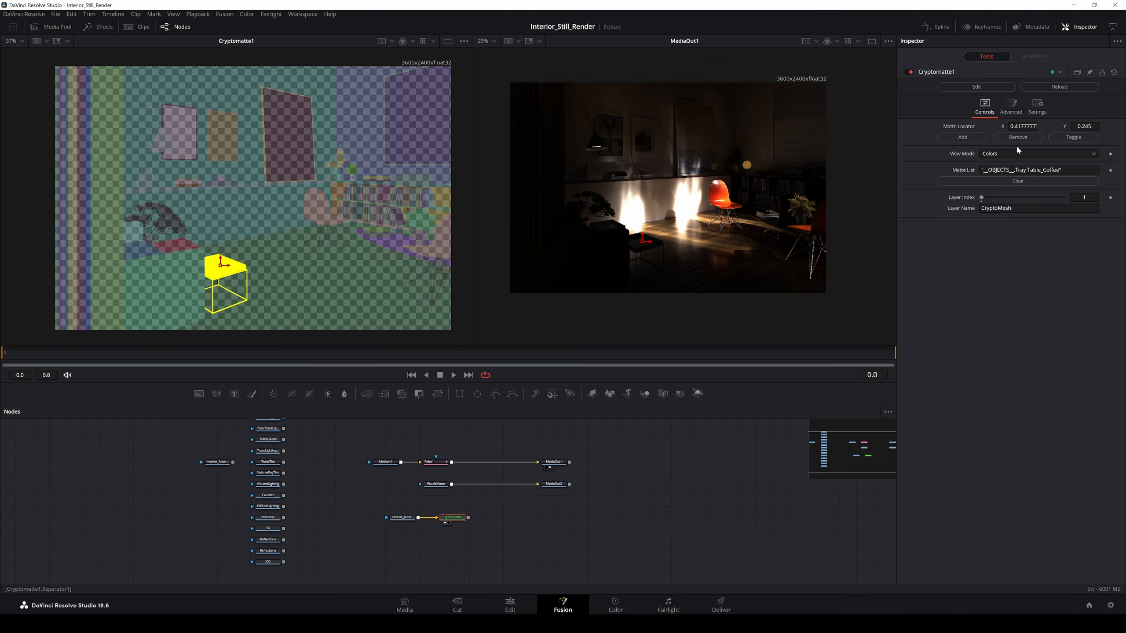
left_click_drag(221, 264, 179, 248)
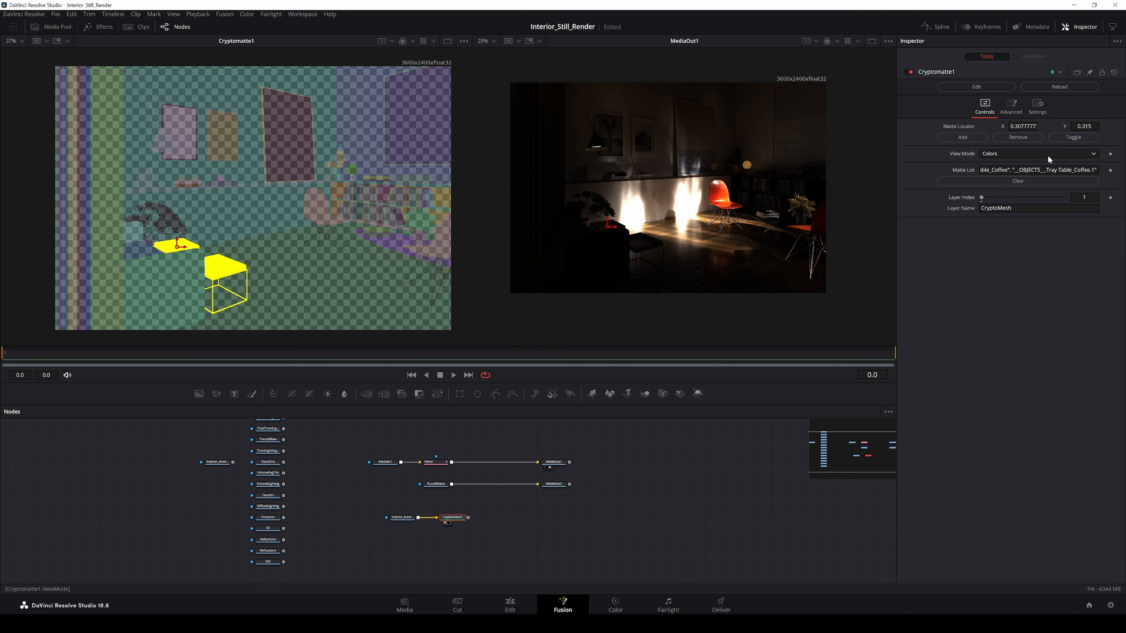
left_click(996, 155)
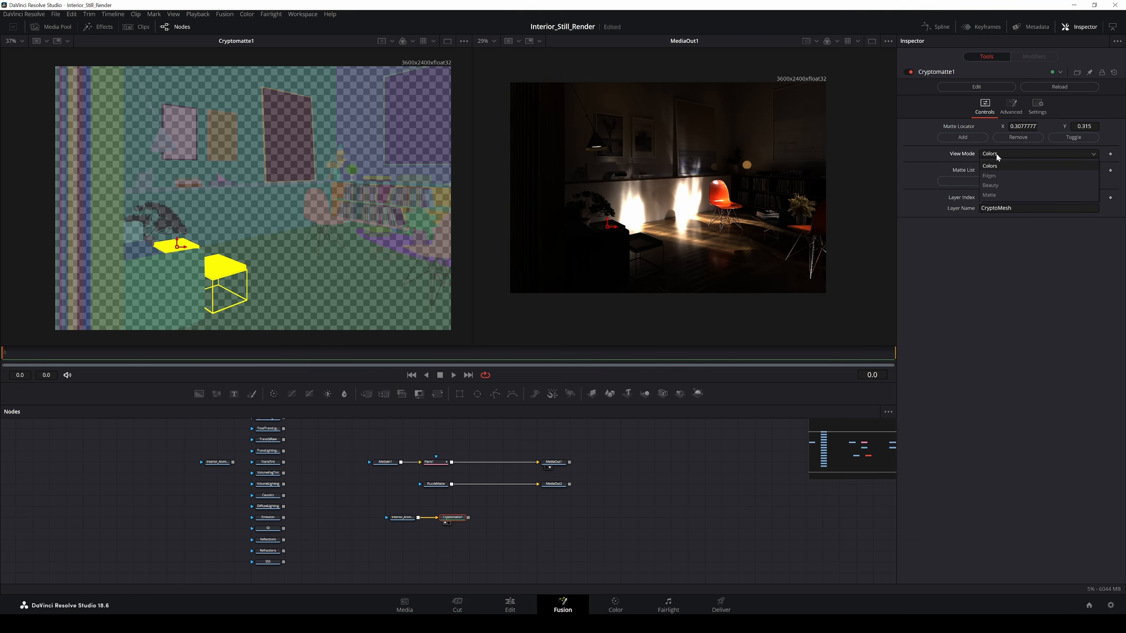
left_click(997, 194)
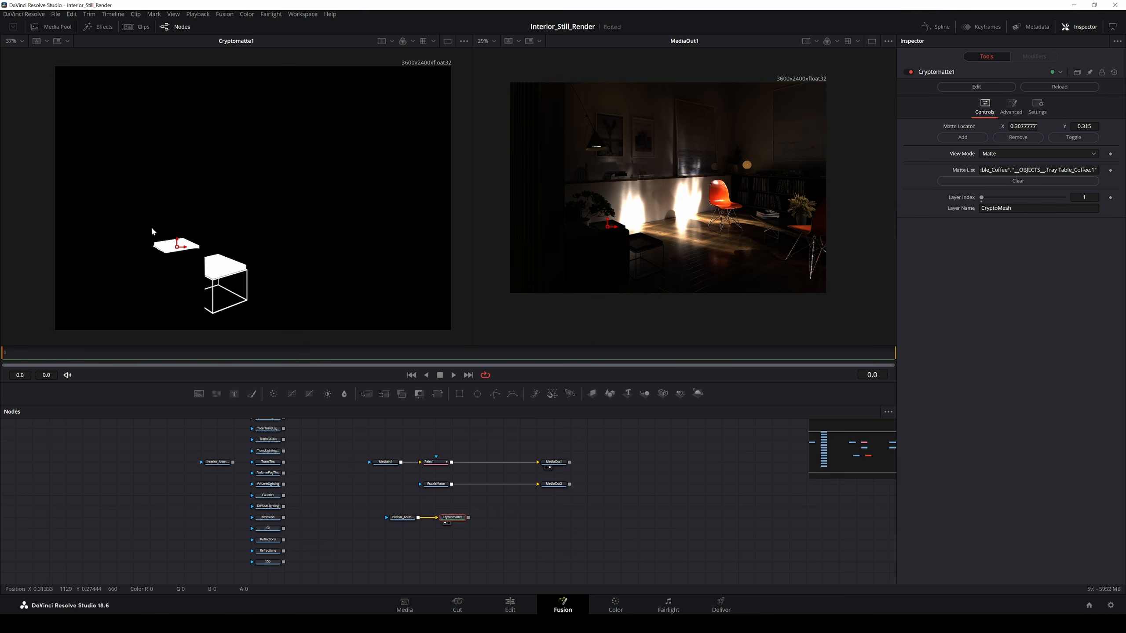
Step: Add a MediaOut3 node after Cryptomatte1, place it under MediaOut2, and go to the Color page
scroll(240, 282, "up", 5)
scroll(262, 277, "up", 10)
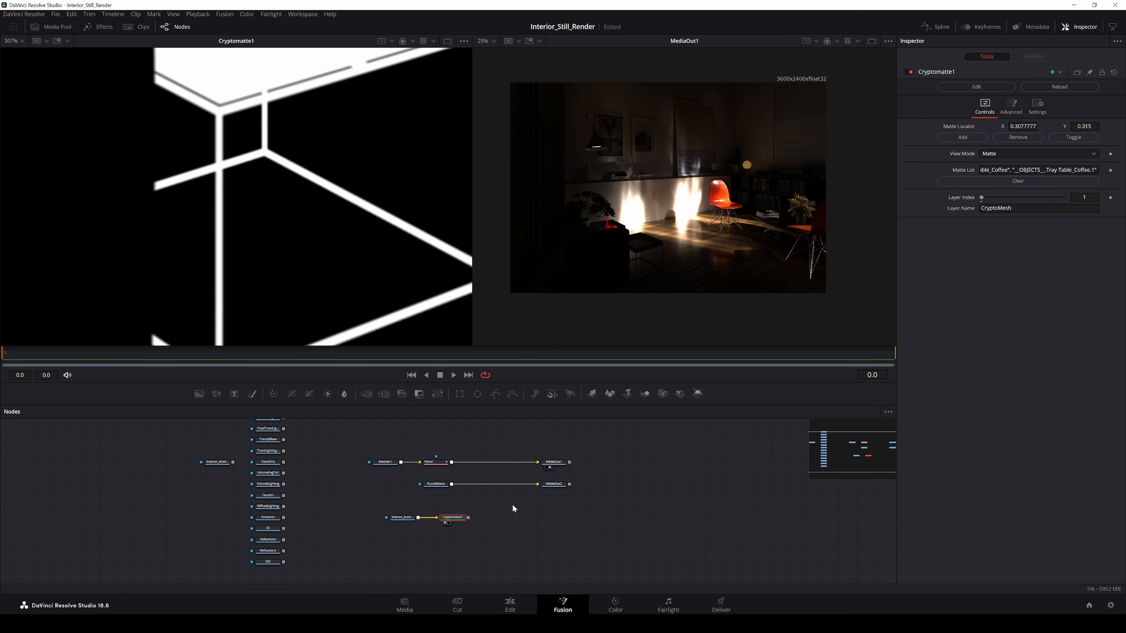
key("shift+space")
type("cryp")
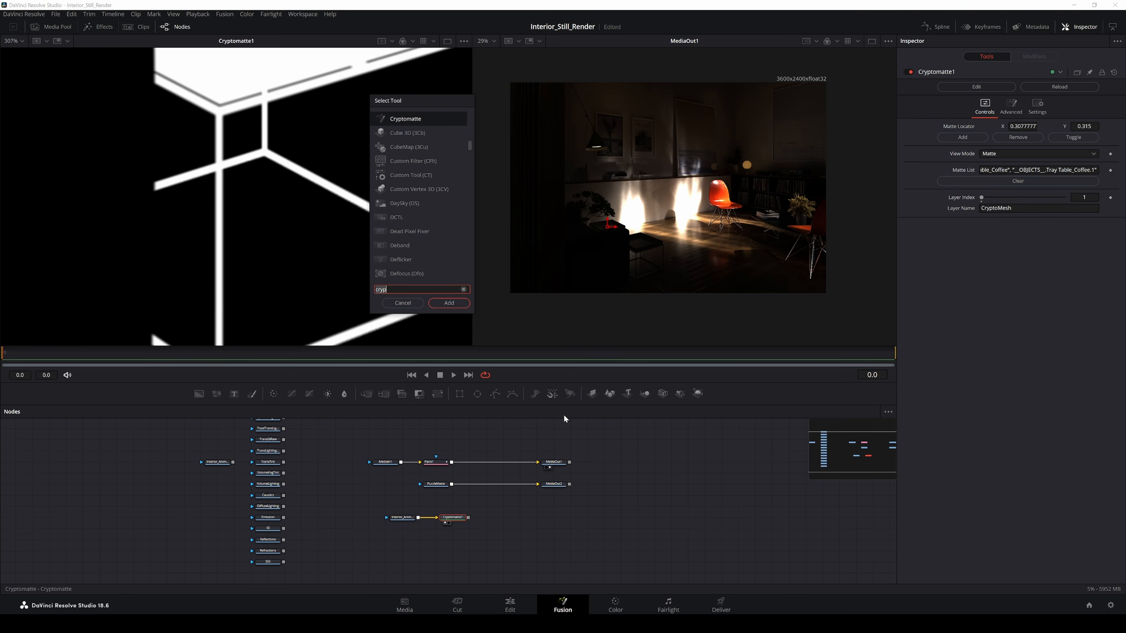
type("mediao")
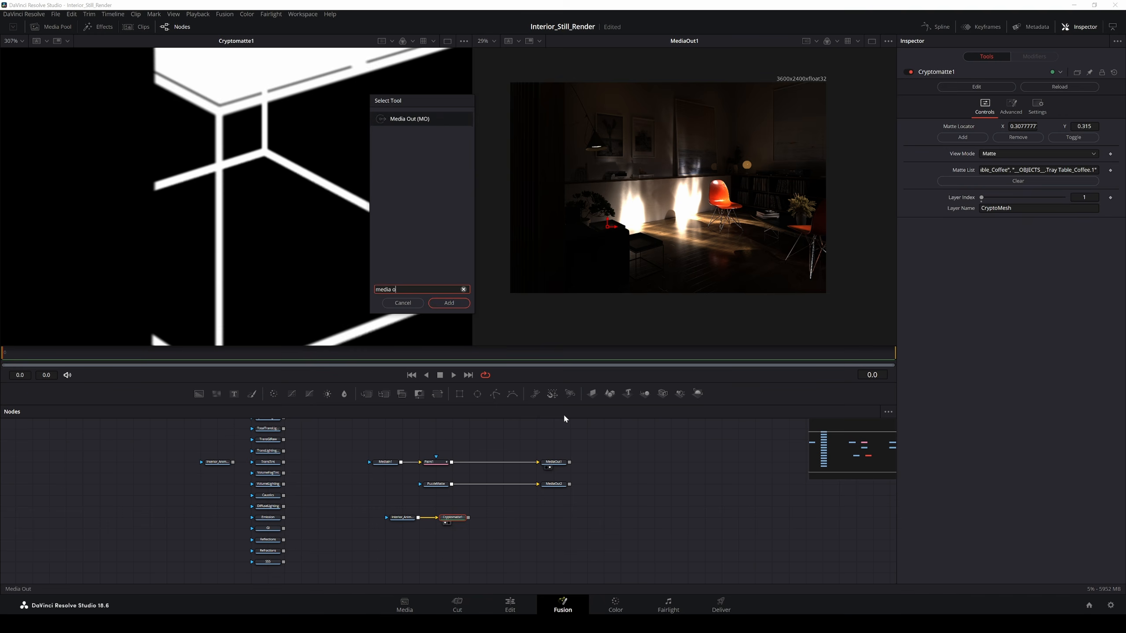
key("Return")
left_click_drag(494, 519, 561, 519)
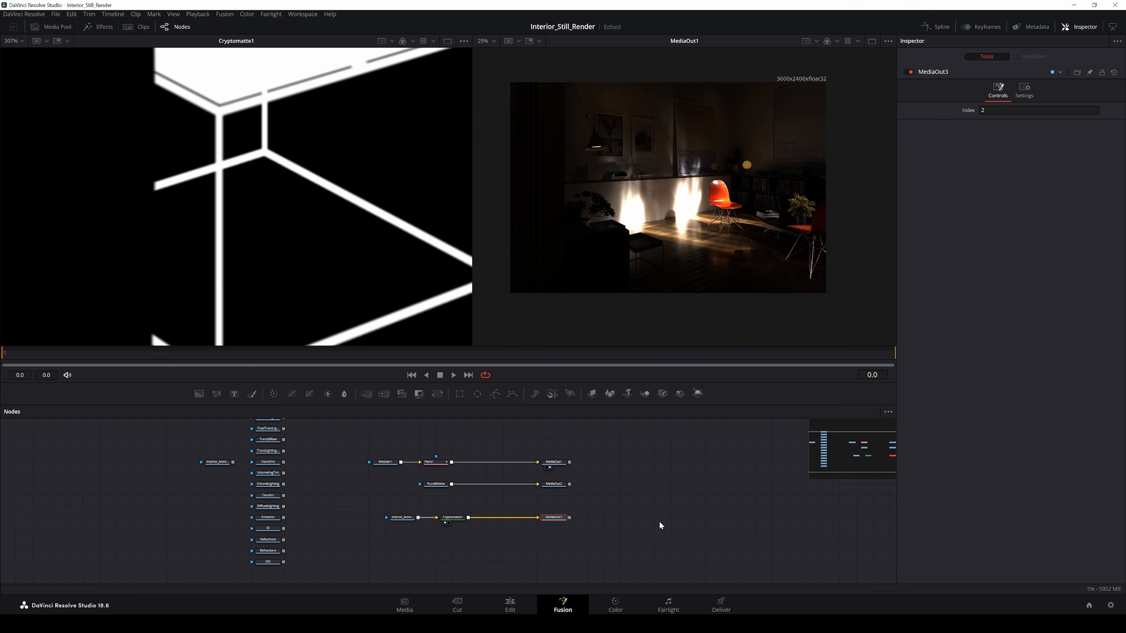
left_click(616, 606)
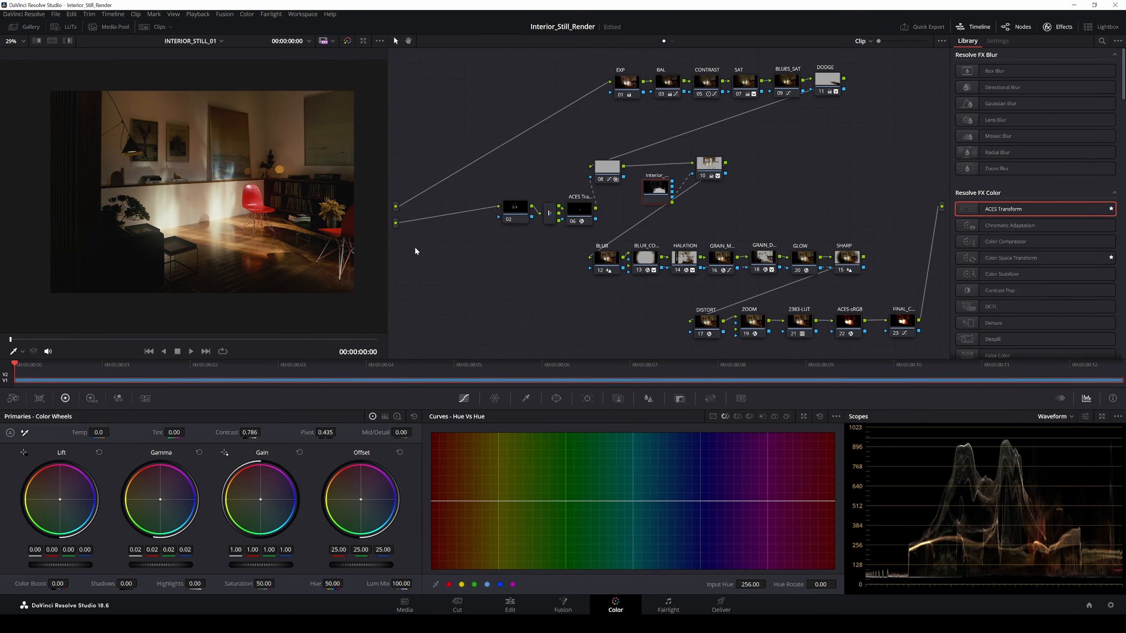
Step: Add a third source input and wire it into new serial node 12, pulled out of the chain
right_click(401, 243)
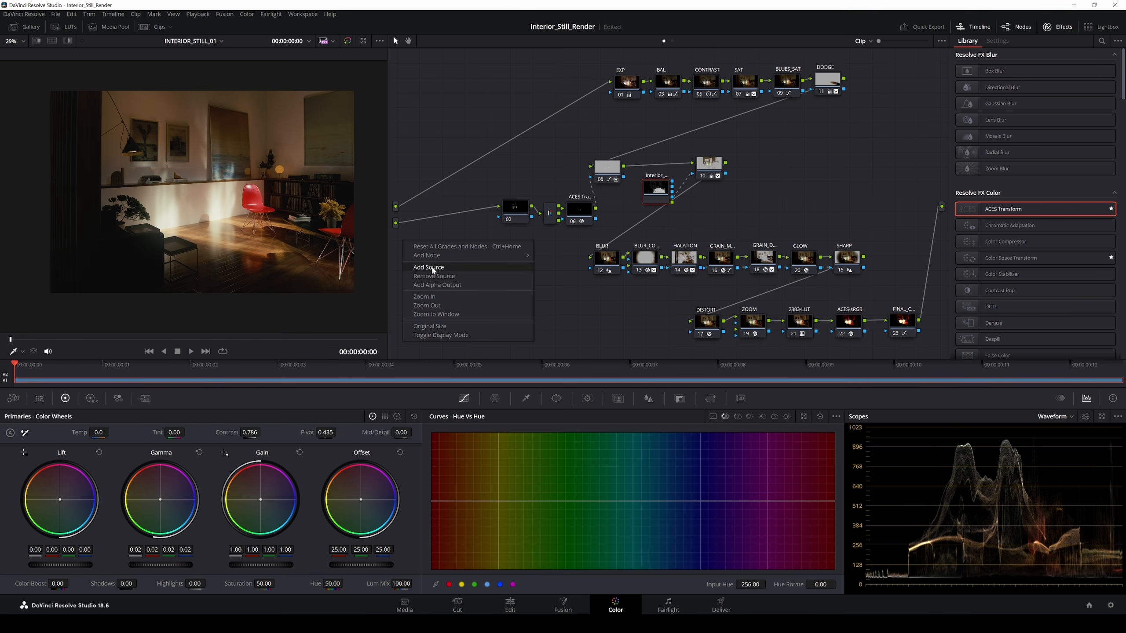
left_click(429, 267)
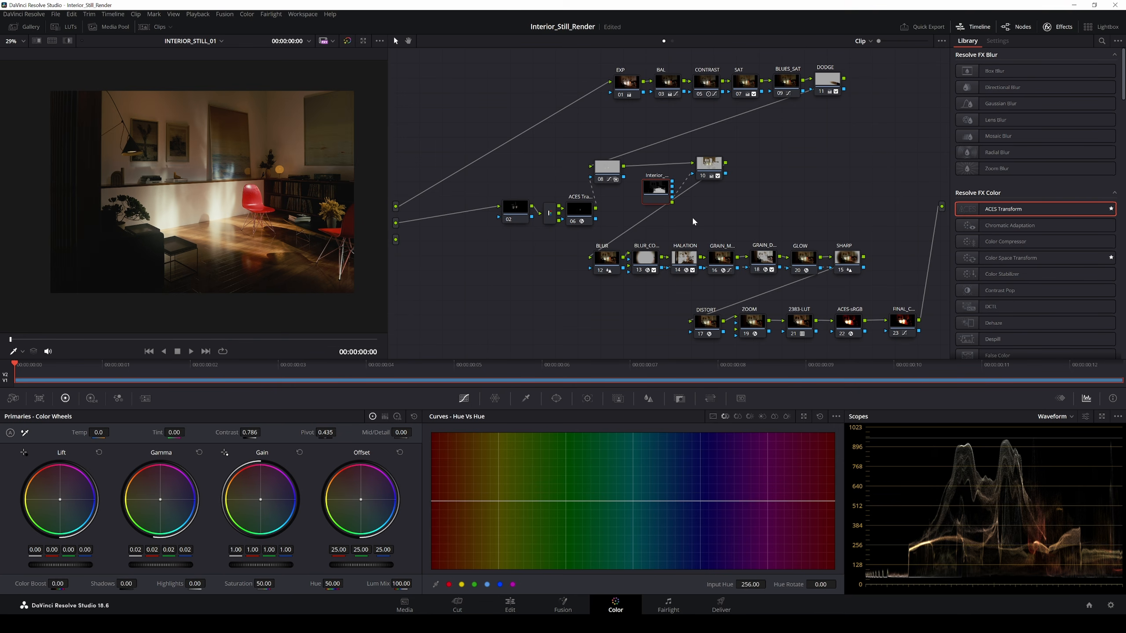
left_click(722, 175)
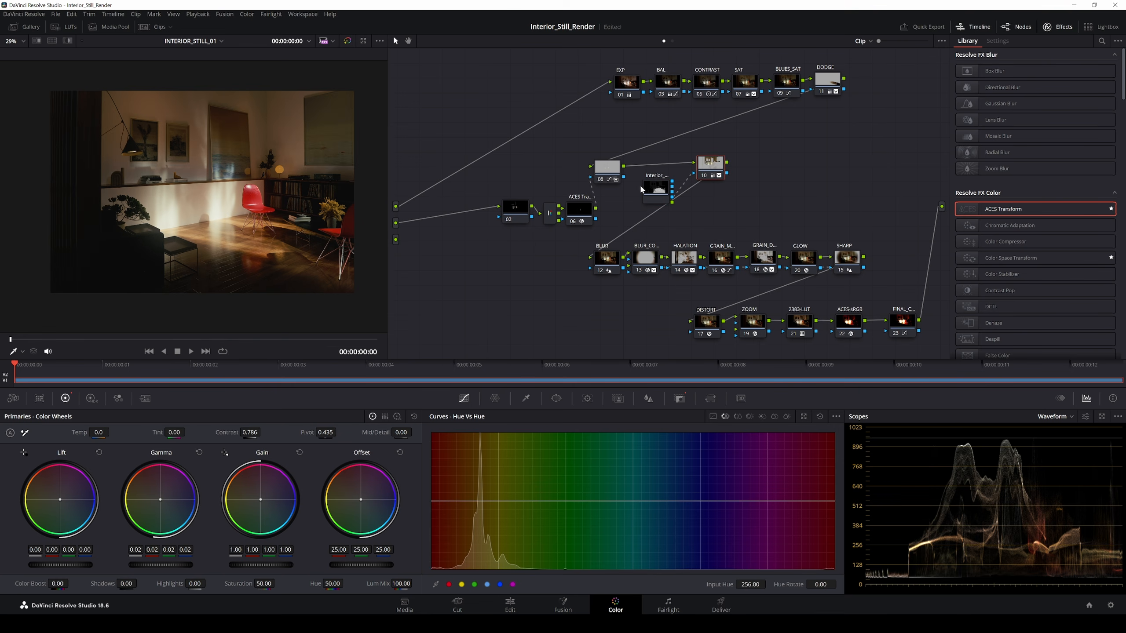
key("alt+s")
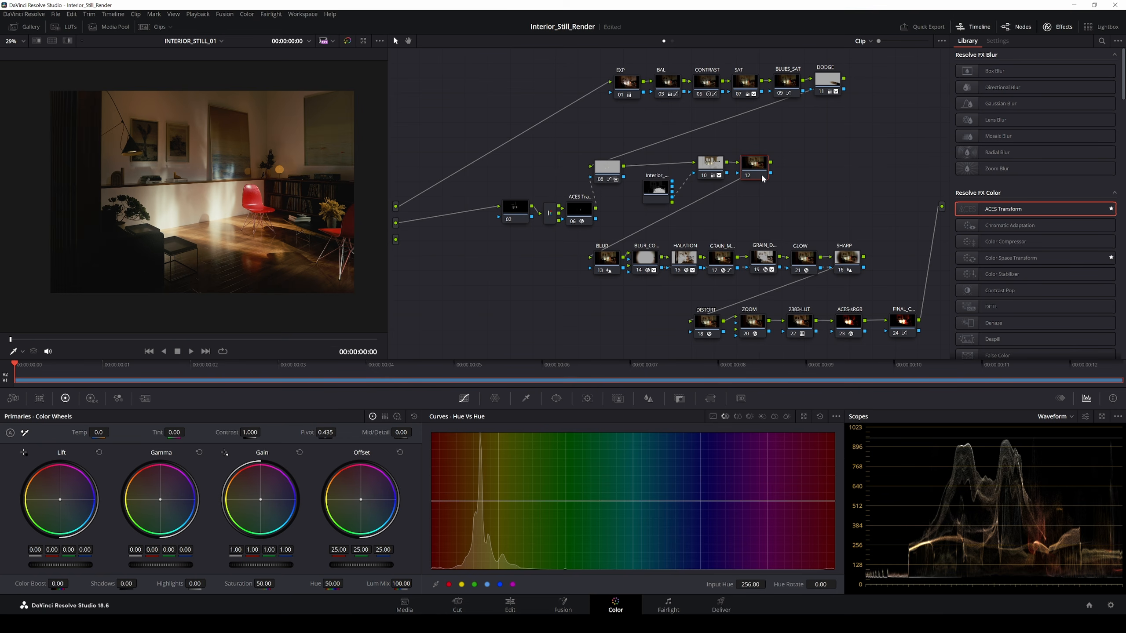
left_click_drag(762, 178, 471, 272)
mouse_move(396, 240)
left_mouse_down()
mouse_move(456, 264)
mouse_move(941, 207)
left_mouse_up()
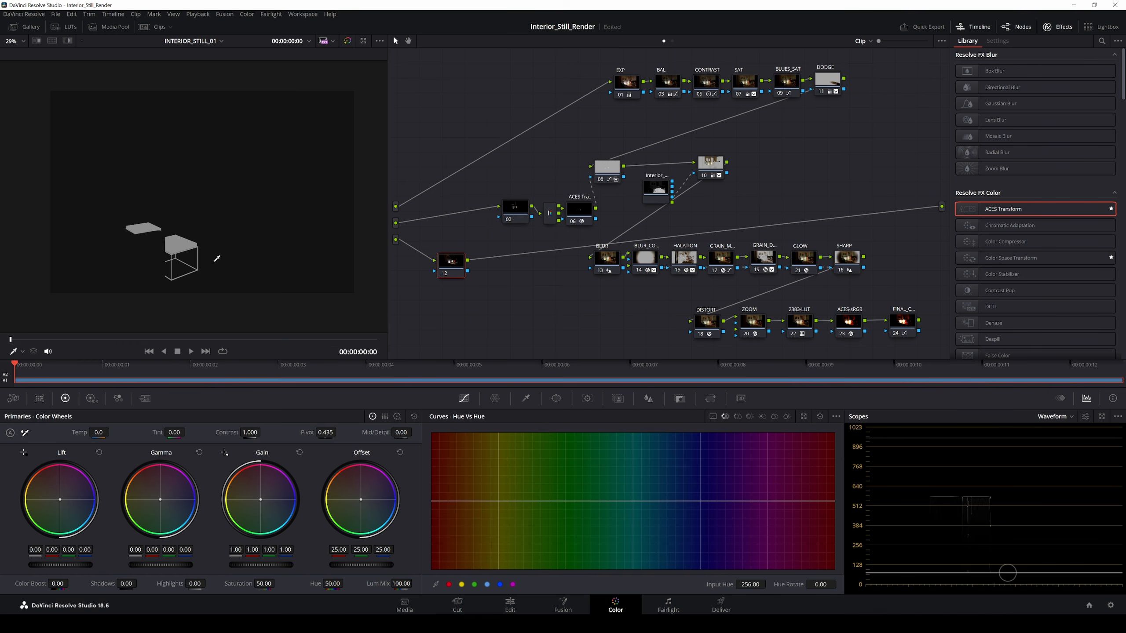
Step: Tidy nodes 02 and the splitter, then add a serial node after node 12 with an ACES Transform
left_click_drag(520, 212, 501, 217)
left_click_drag(551, 217, 536, 217)
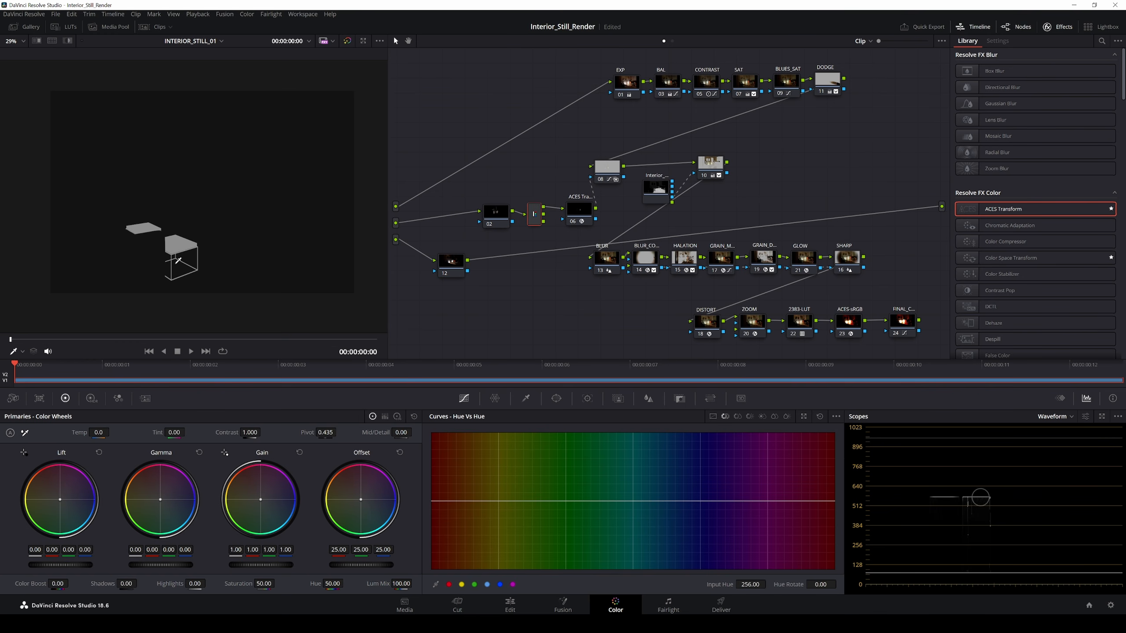
scroll(254, 231, "up", 5)
scroll(234, 220, "down", 5)
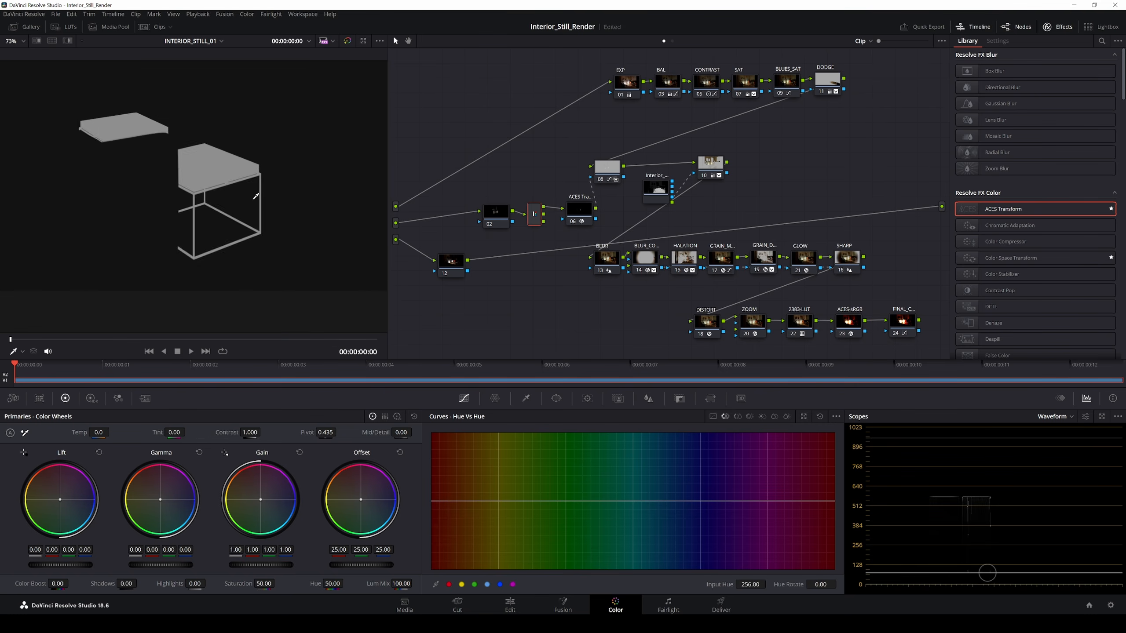
left_click(585, 211)
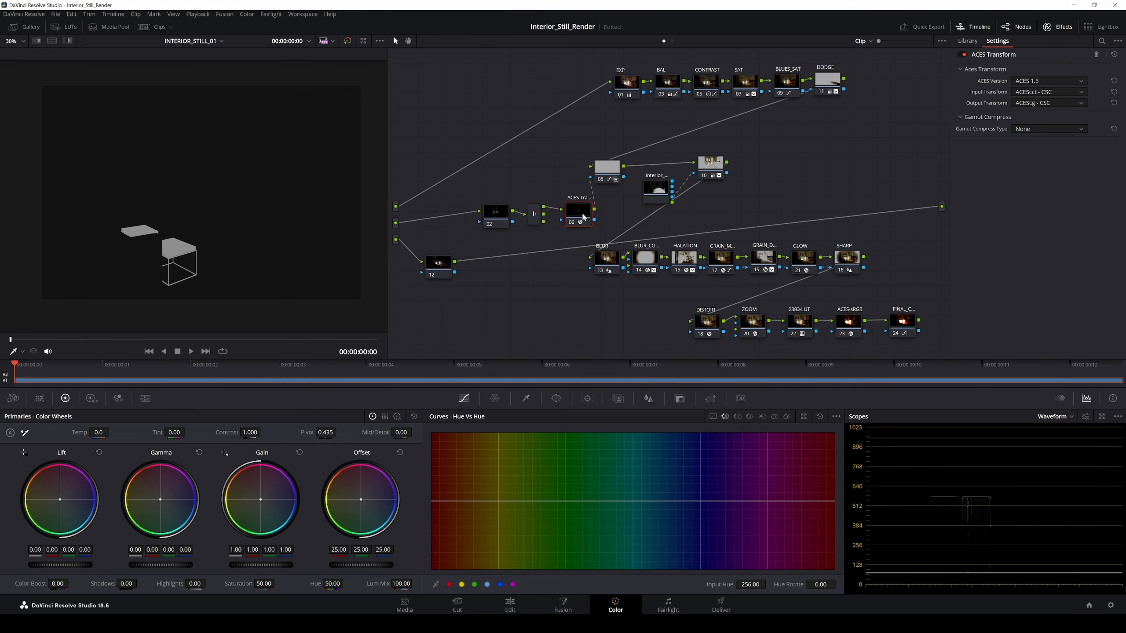
left_click_drag(448, 267, 453, 270)
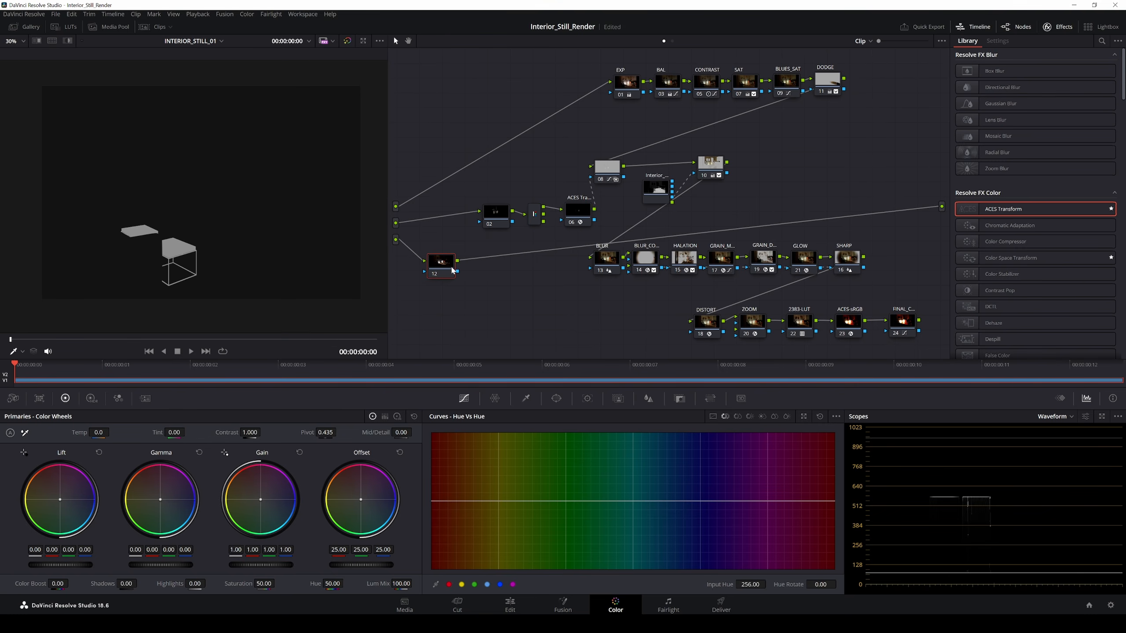
key("alt+s")
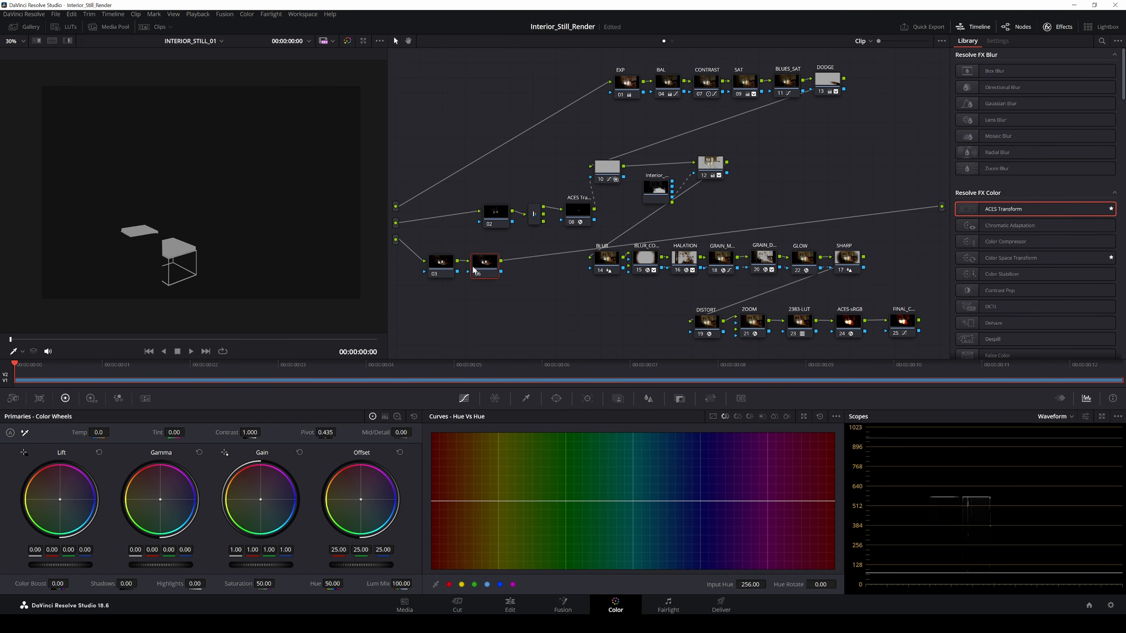
left_click_drag(474, 267, 491, 267)
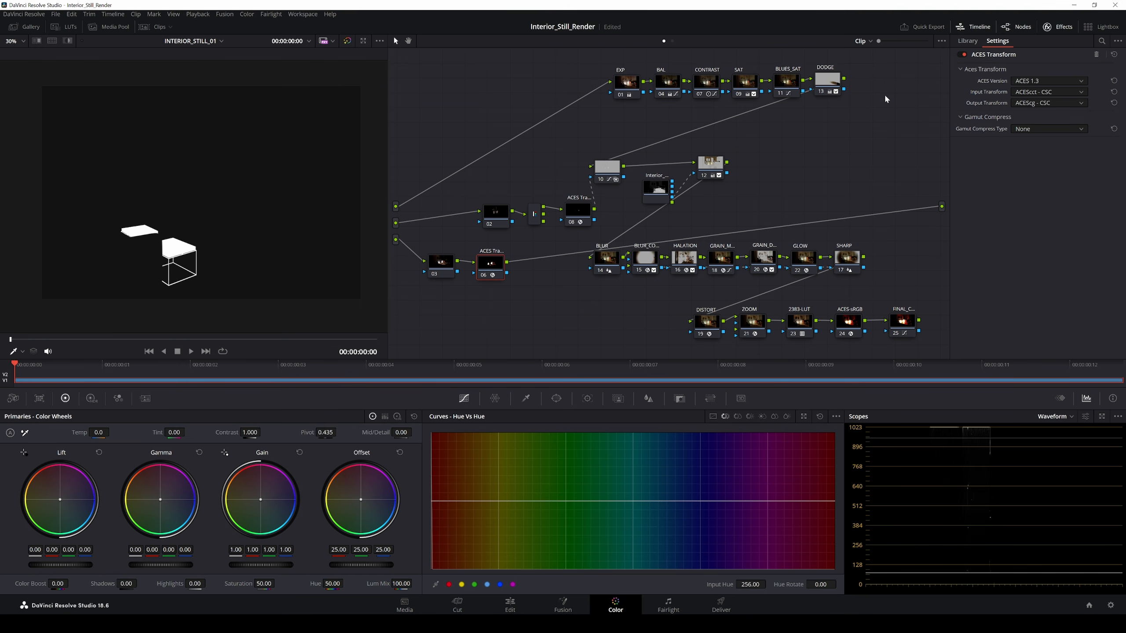
Step: Pan the viewer onto the white table matte and toggle node 06 off and on to compare
scroll(200, 226, "up", 7)
left_click(220, 257)
left_click_drag(219, 256, 258, 163)
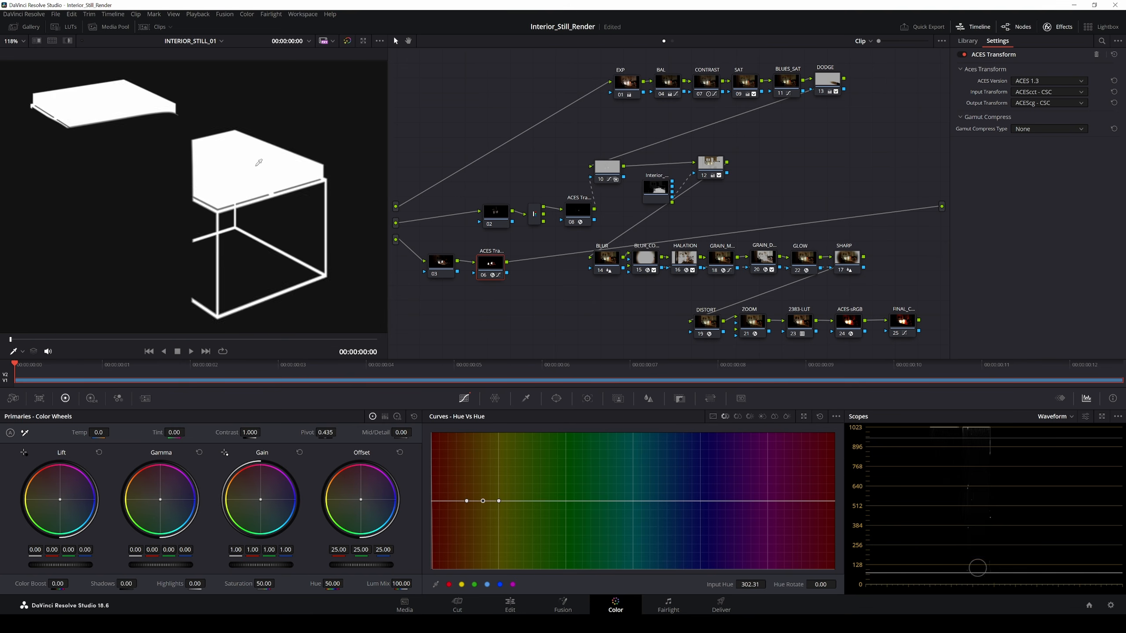
scroll(266, 182, "up", 5)
scroll(255, 218, "down", 9)
scroll(244, 247, "down", 4)
left_click_drag(441, 263, 436, 264)
left_click_drag(490, 263, 481, 264)
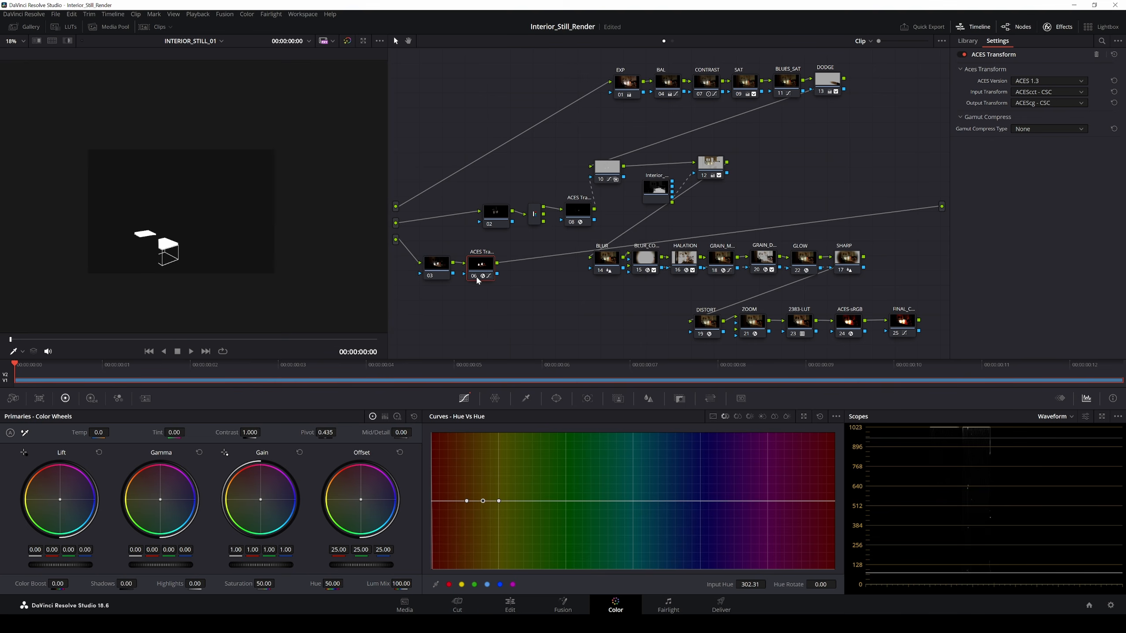
left_click(473, 275)
left_click(473, 276)
Step: Frame the white table in the viewer and return to the Fusion page
scroll(169, 253, "up", 6)
left_click_drag(168, 254, 254, 214)
scroll(251, 216, "up", 5)
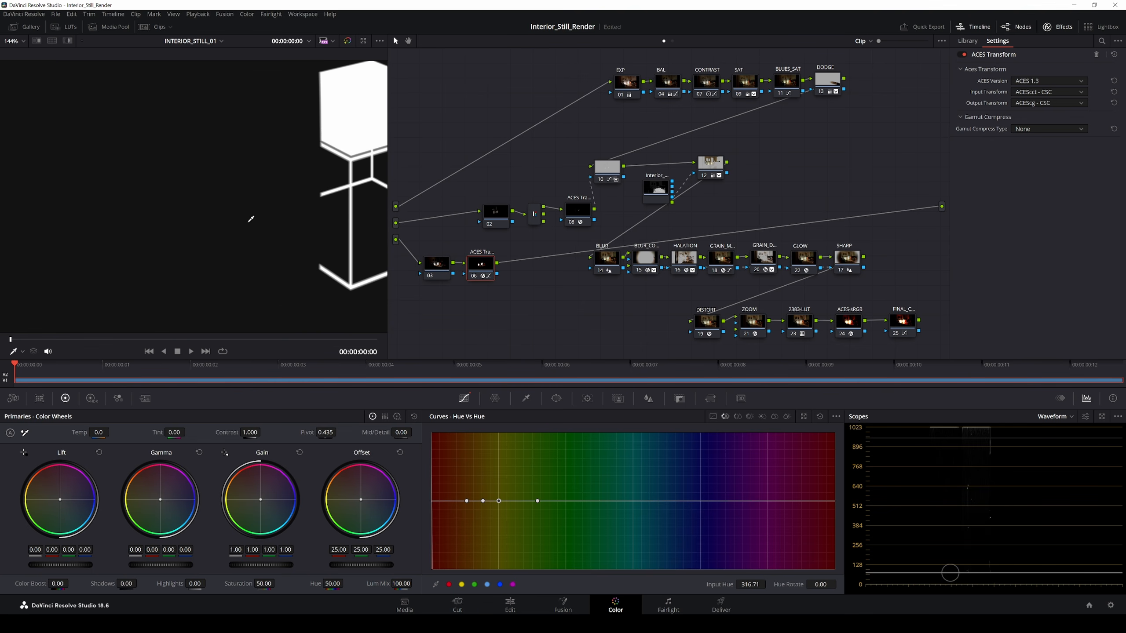
left_click_drag(310, 247, 207, 271)
left_click(279, 229)
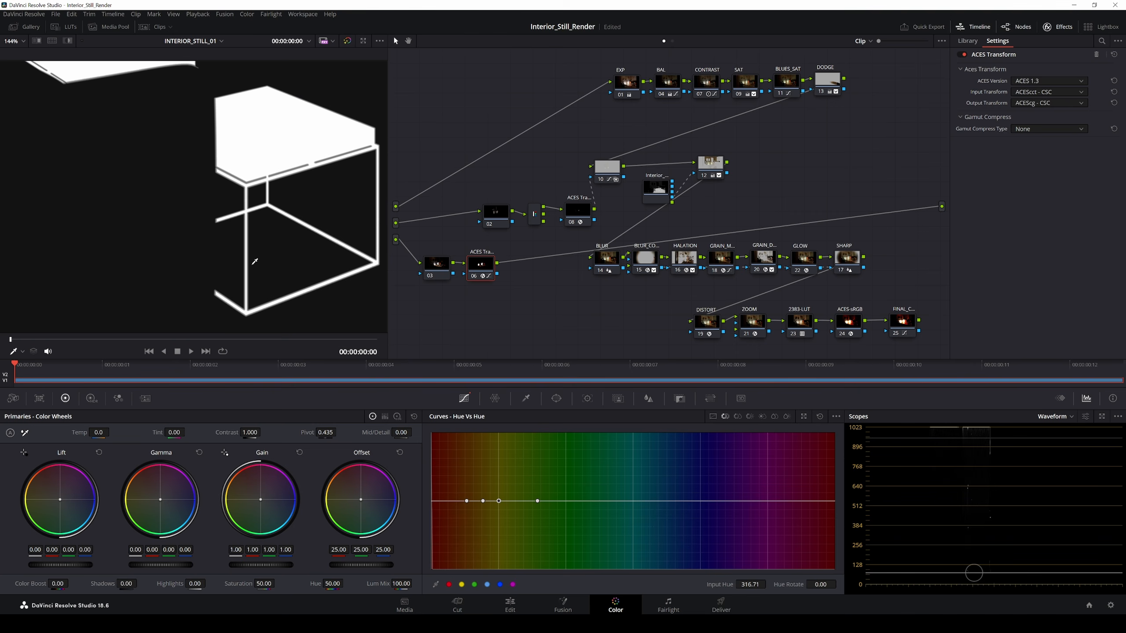
left_click_drag(284, 271, 254, 251)
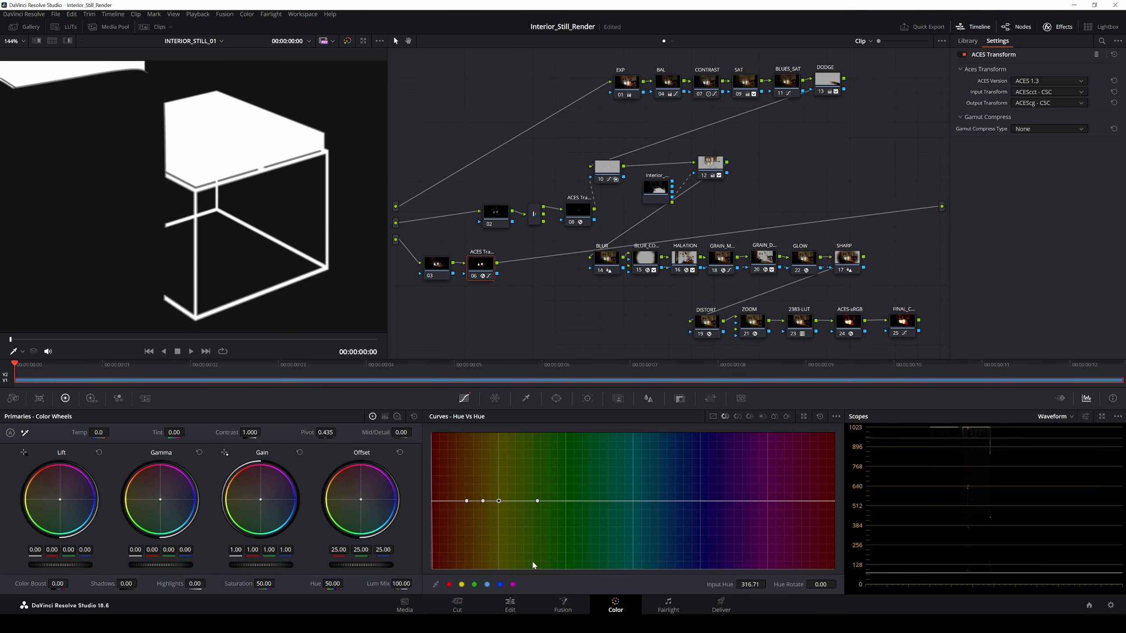
left_click(563, 604)
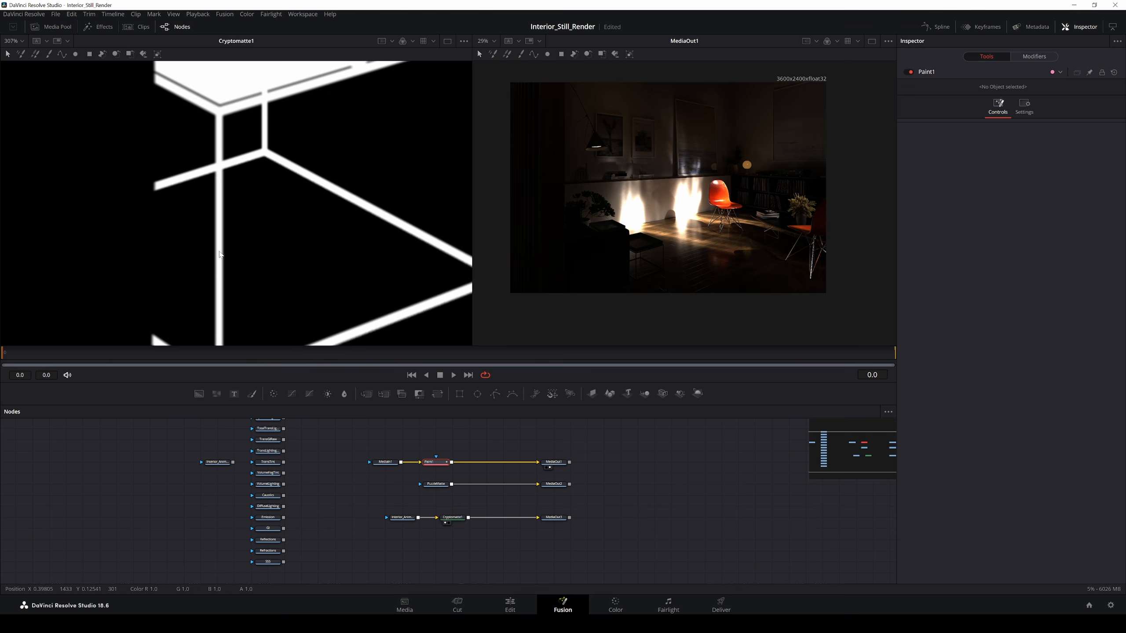
Step: View only the alpha channel and review Cryptomatte1's general settings
left_click(411, 40)
left_click(405, 101)
left_click(452, 517)
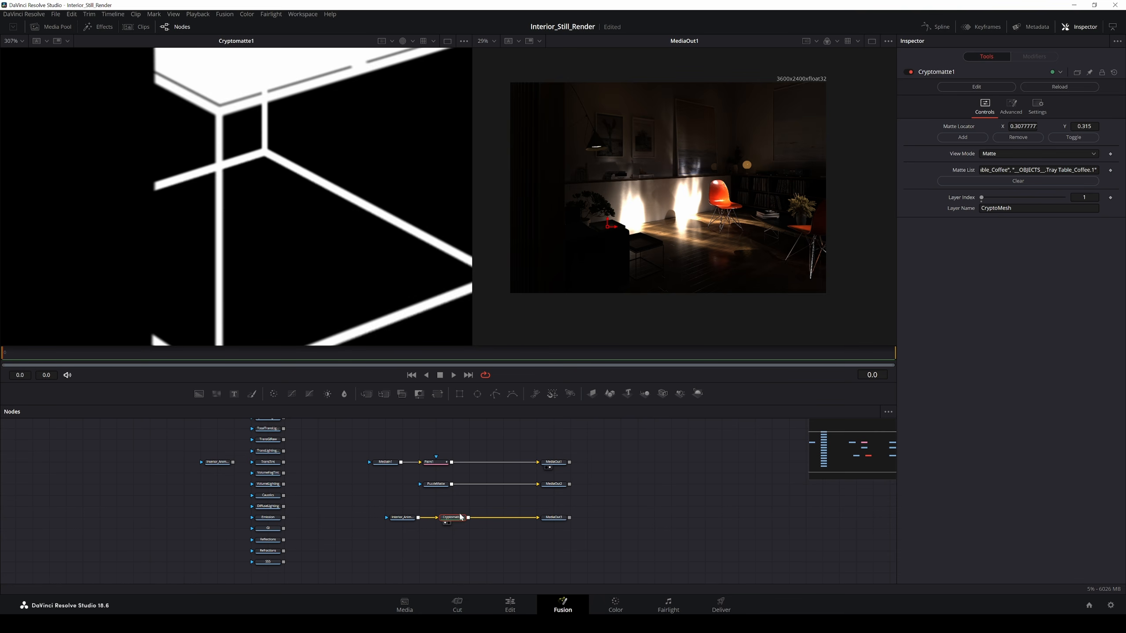
left_click(1037, 106)
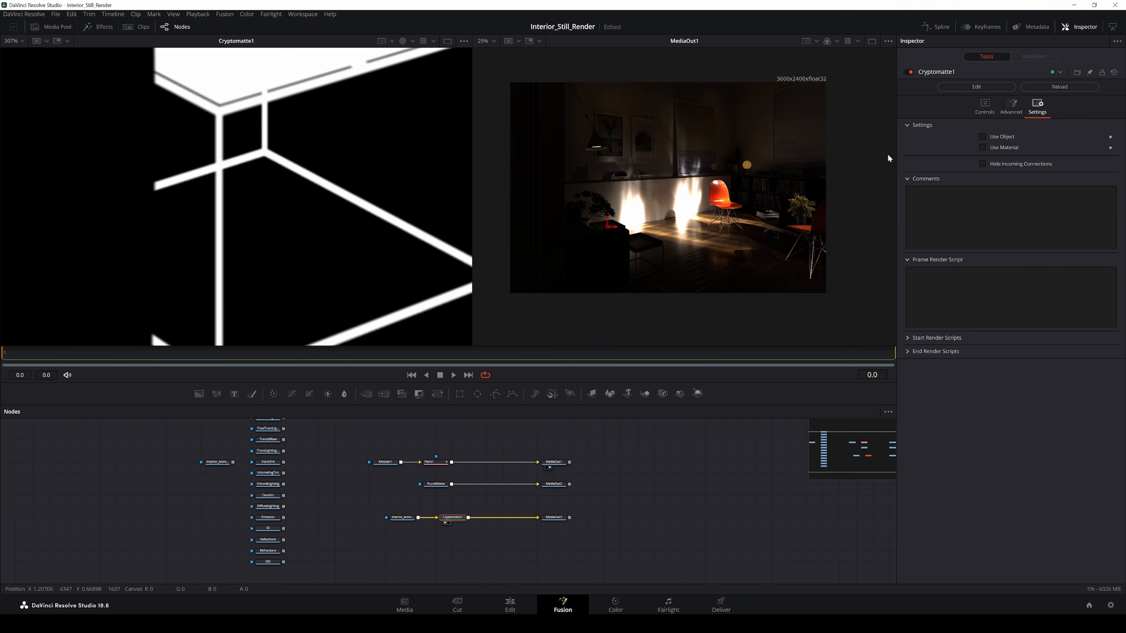
Step: In Loader2's Format channels, set Alpha to None, then back to CryptoMesh.A
left_click(402, 517)
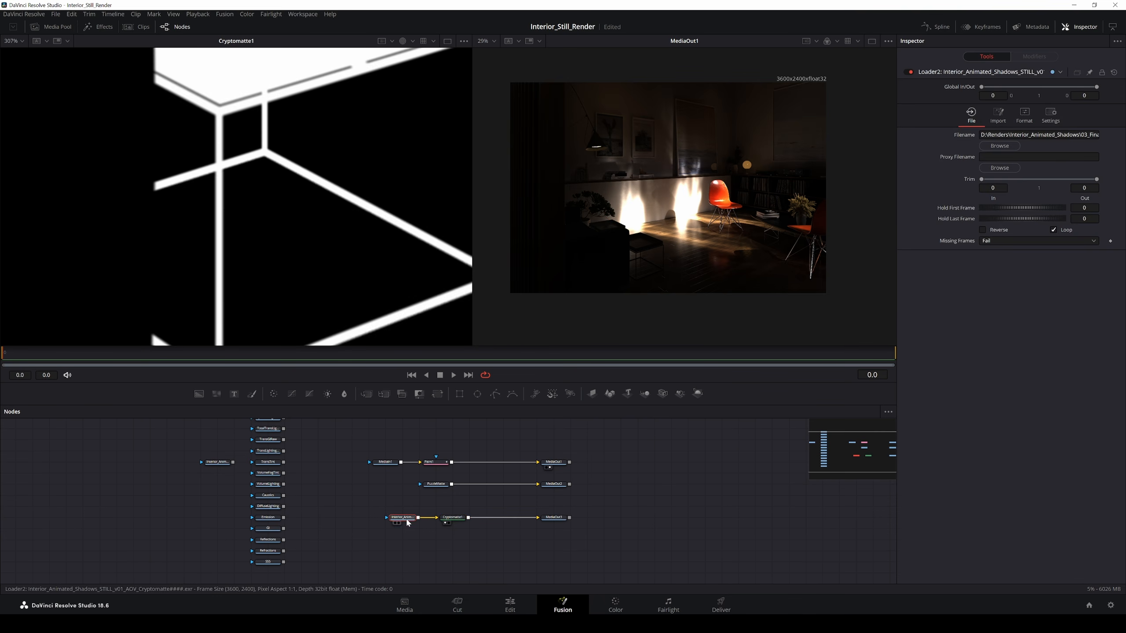
left_click(1028, 123)
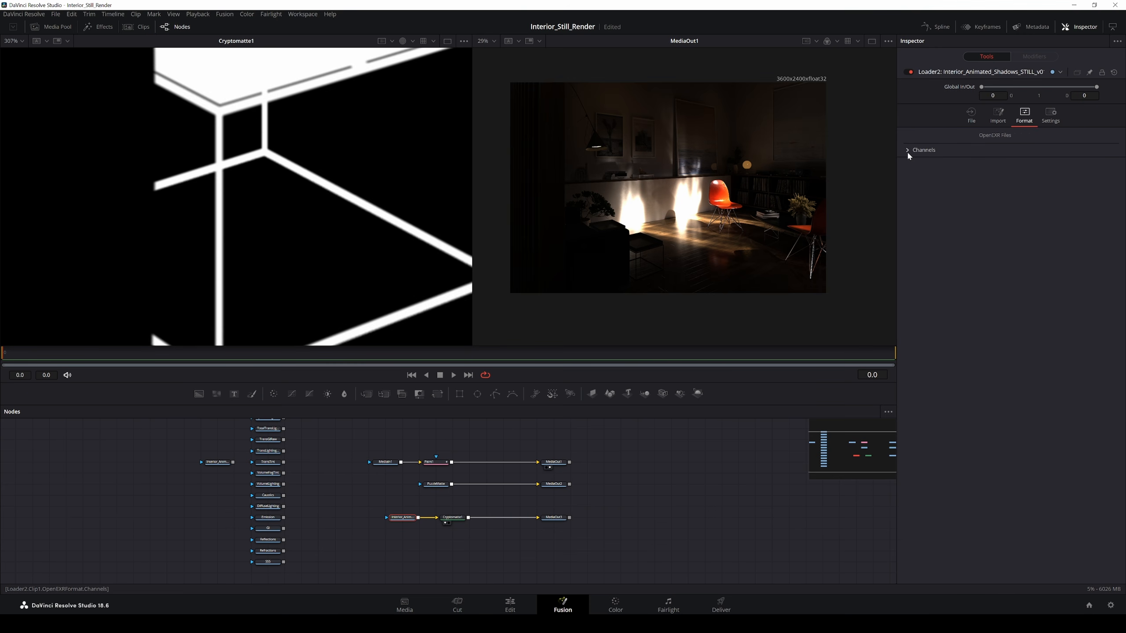
left_click(907, 150)
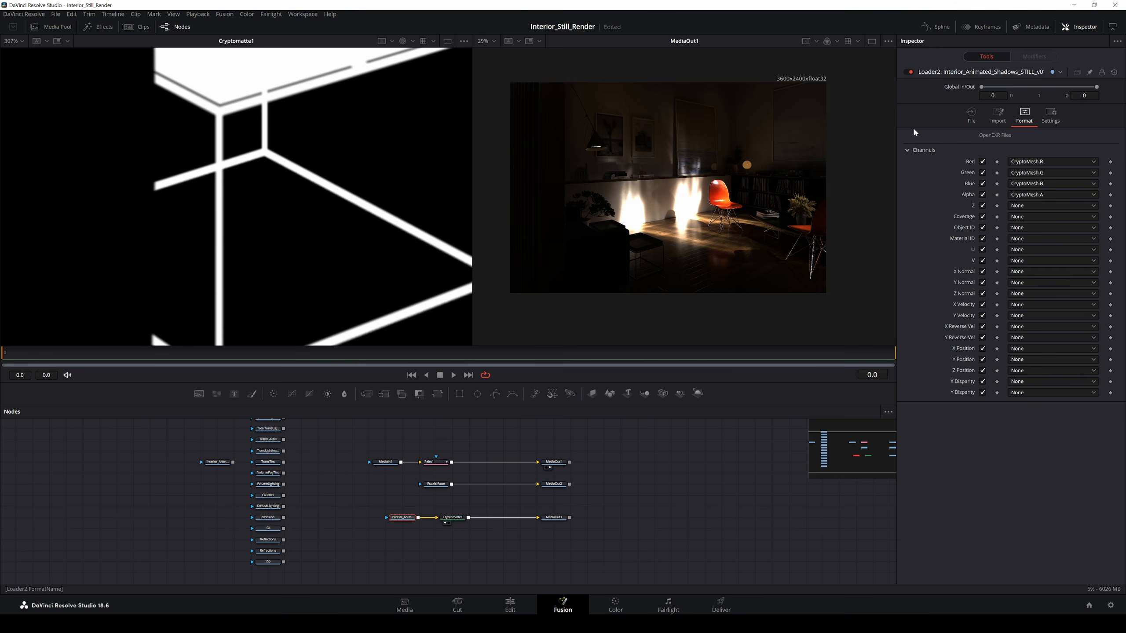
left_click(1073, 194)
left_click(1027, 205)
left_click(1049, 196)
Step: Insert Background1 and Merge1, move Merge1 out of the chain, and view Background1
left_click(199, 395)
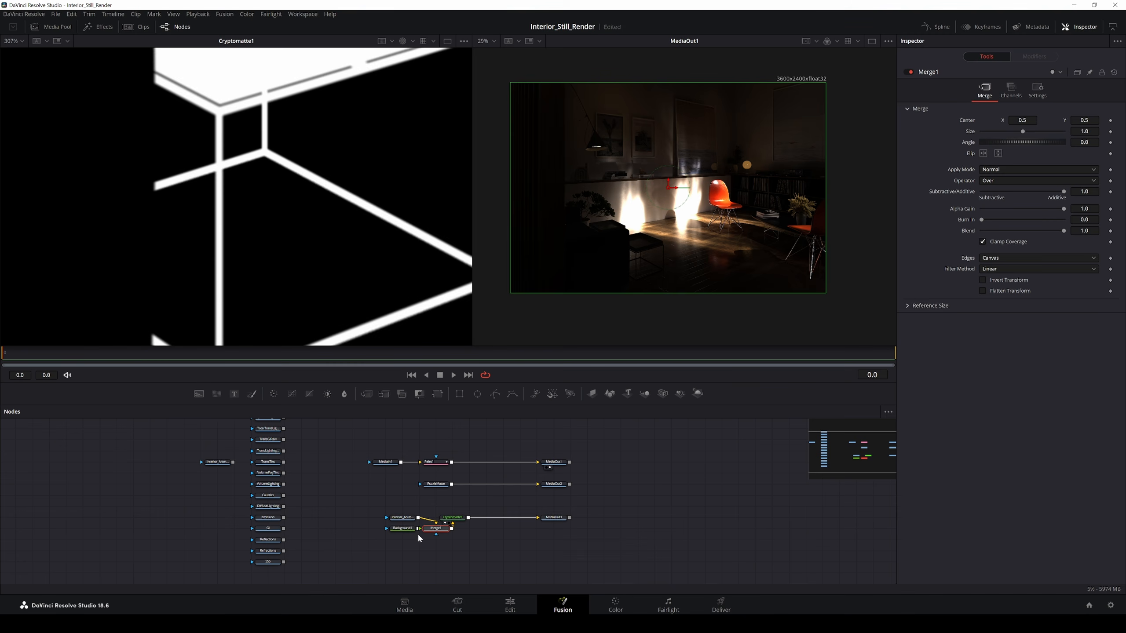
mouse_move(456, 540)
left_mouse_down()
mouse_move(455, 551)
mouse_move(421, 547)
mouse_move(415, 529)
mouse_move(469, 552)
left_mouse_up()
left_click(436, 552)
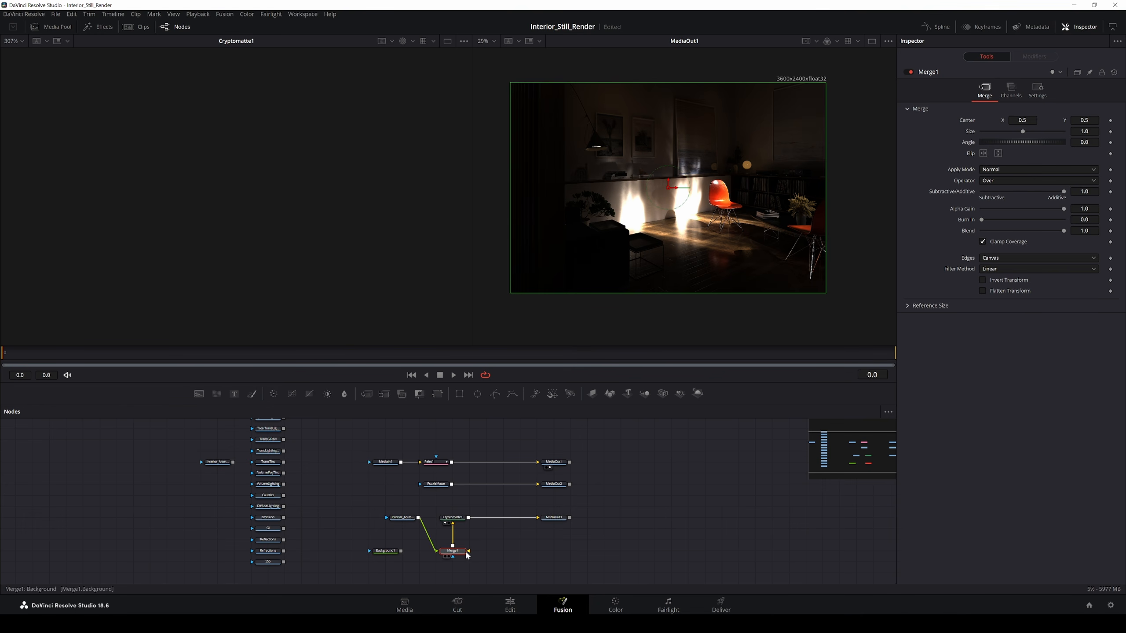
left_click_drag(401, 550, 424, 548)
left_click(394, 551)
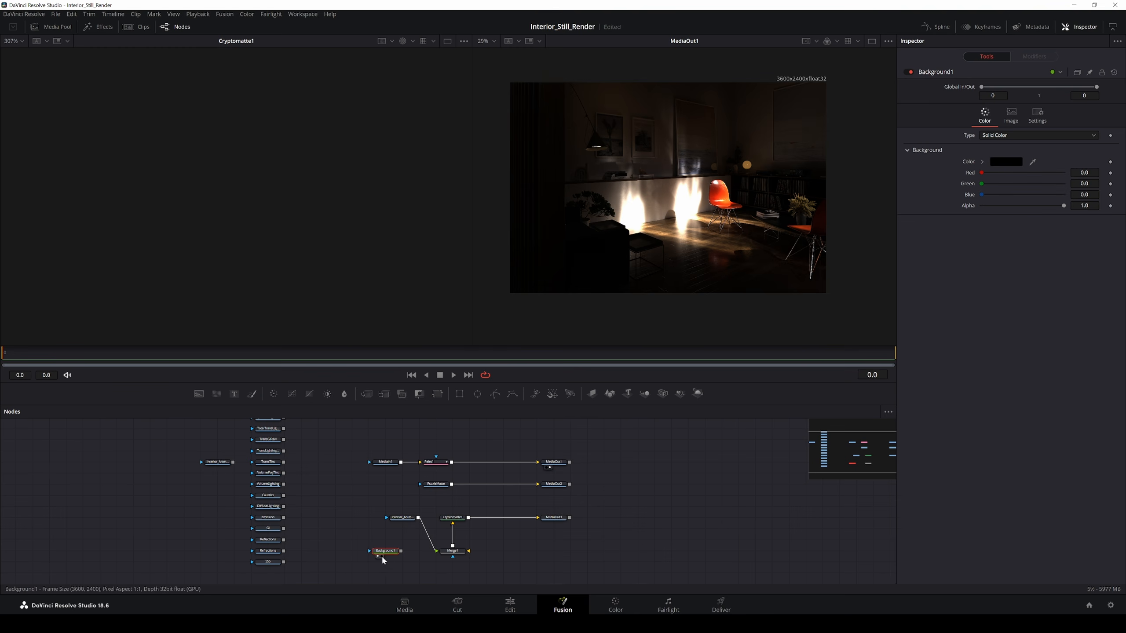
left_click(382, 557)
key("ctrl+f")
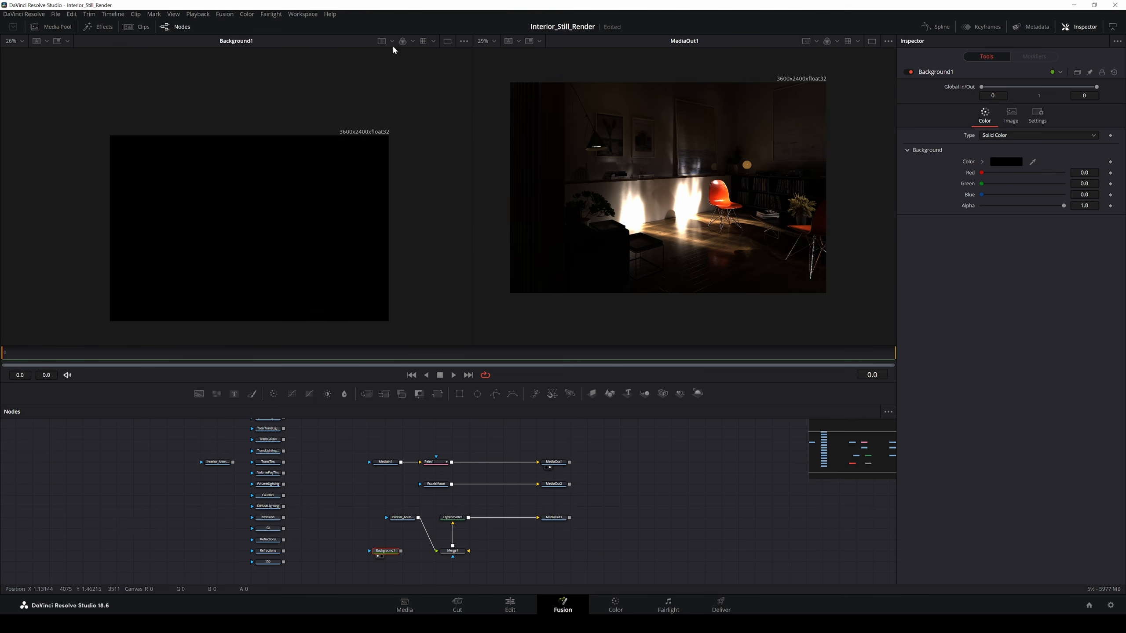
Step: Wire Background1 into Merge1's background and feed the render back into Cryptomatte1
left_click(400, 519)
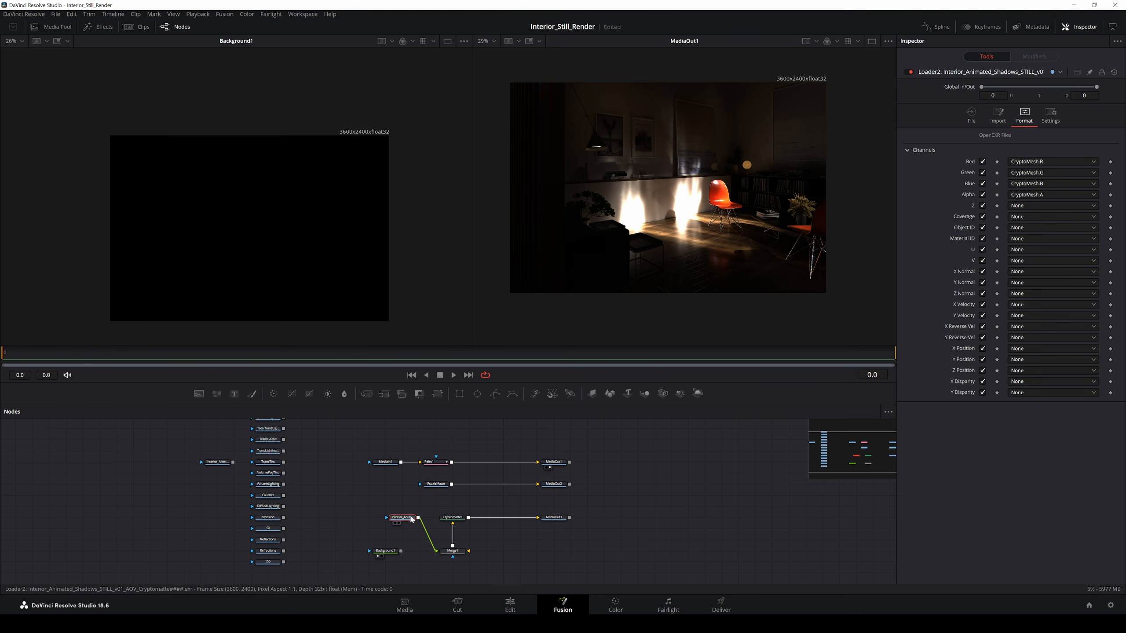
left_click(385, 550)
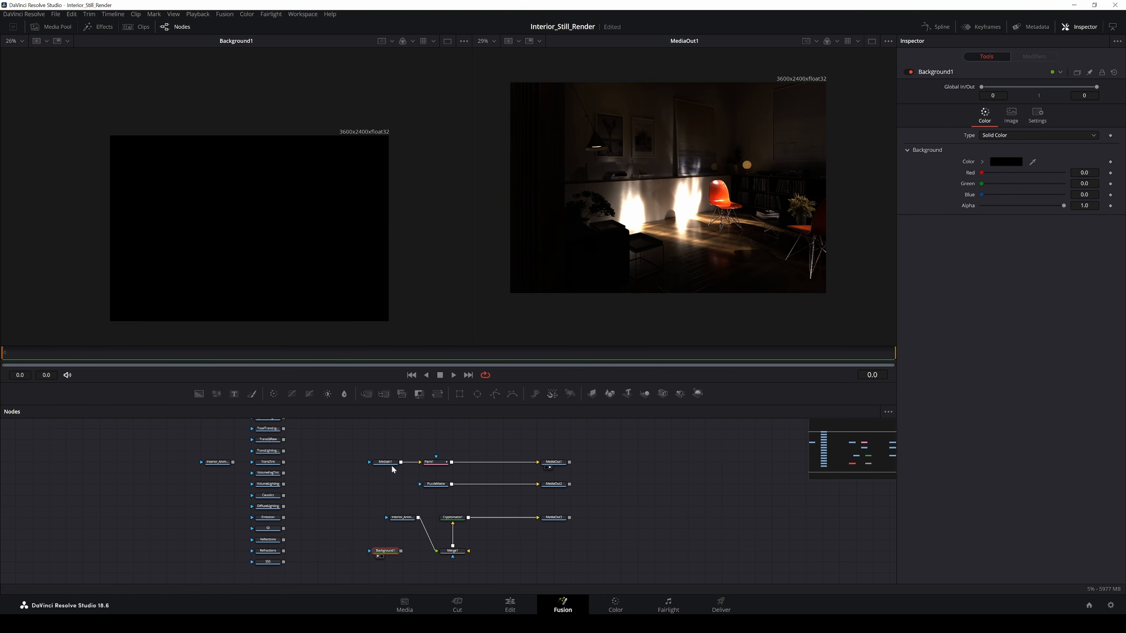
left_click_drag(388, 551, 455, 527)
left_click(459, 552)
left_click_drag(463, 545, 480, 551)
left_click(475, 551)
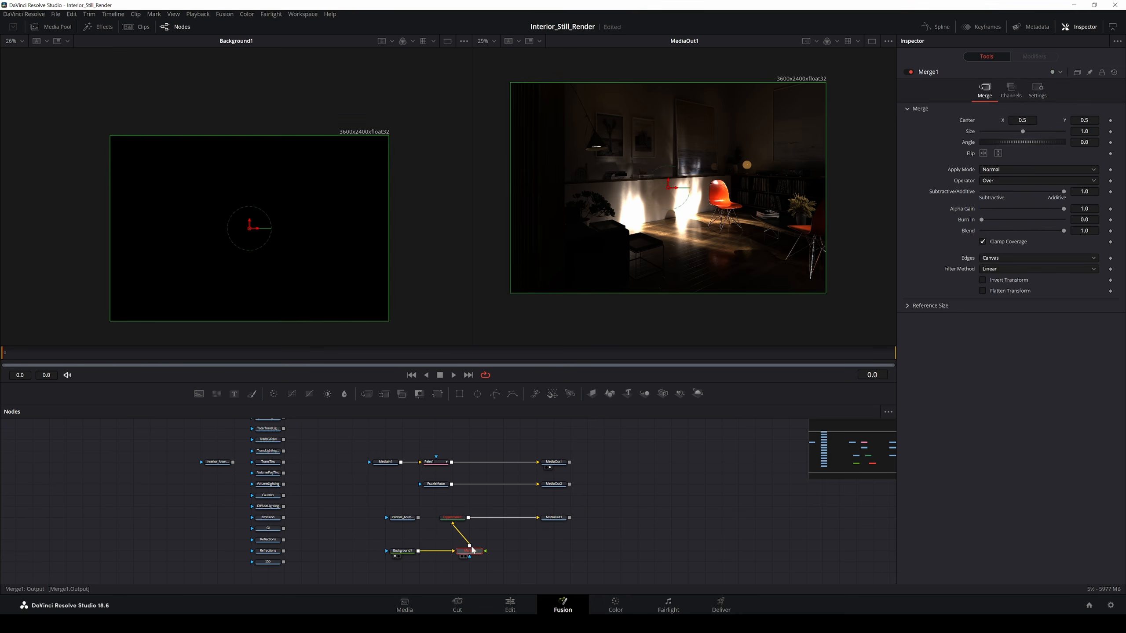
key("Delete")
left_click_drag(418, 518, 539, 521)
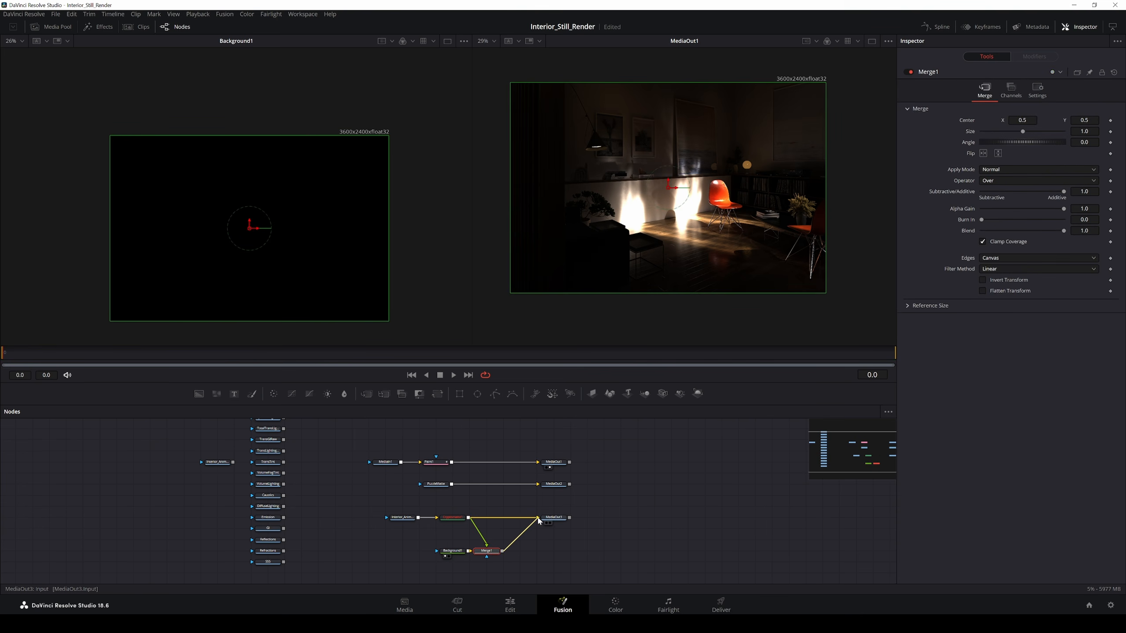
Step: Send Merge1's result to MediaOut3, view it, and switch to the Color page
left_click(456, 518)
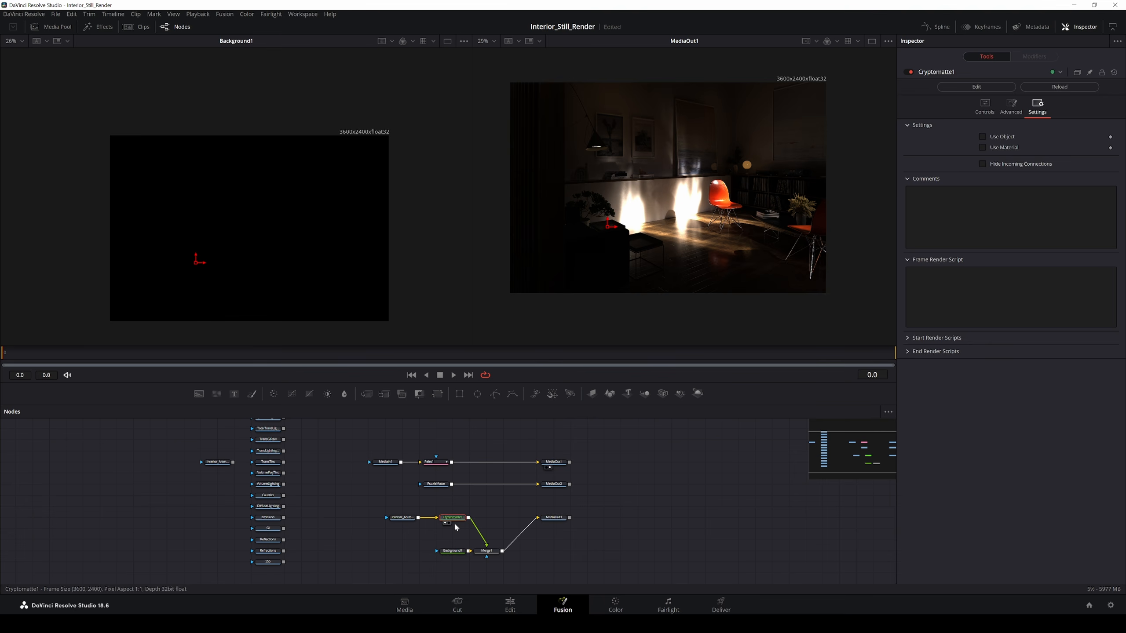
left_click(453, 551)
left_click(490, 551)
scroll(217, 303, "up", 5)
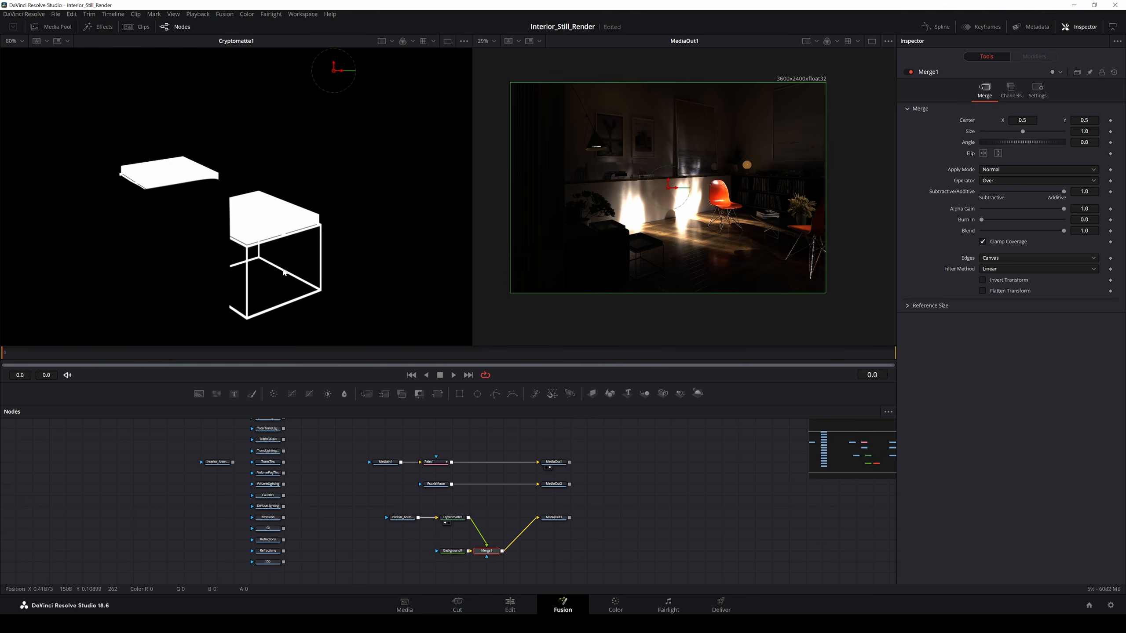
scroll(284, 273, "up", 5)
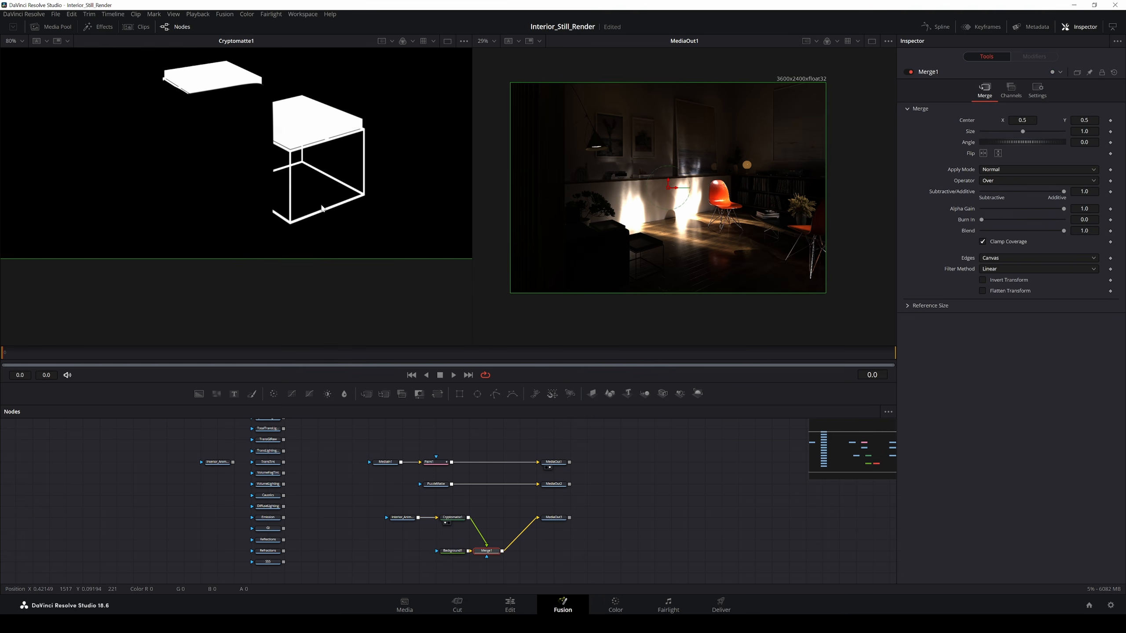
left_click(546, 523)
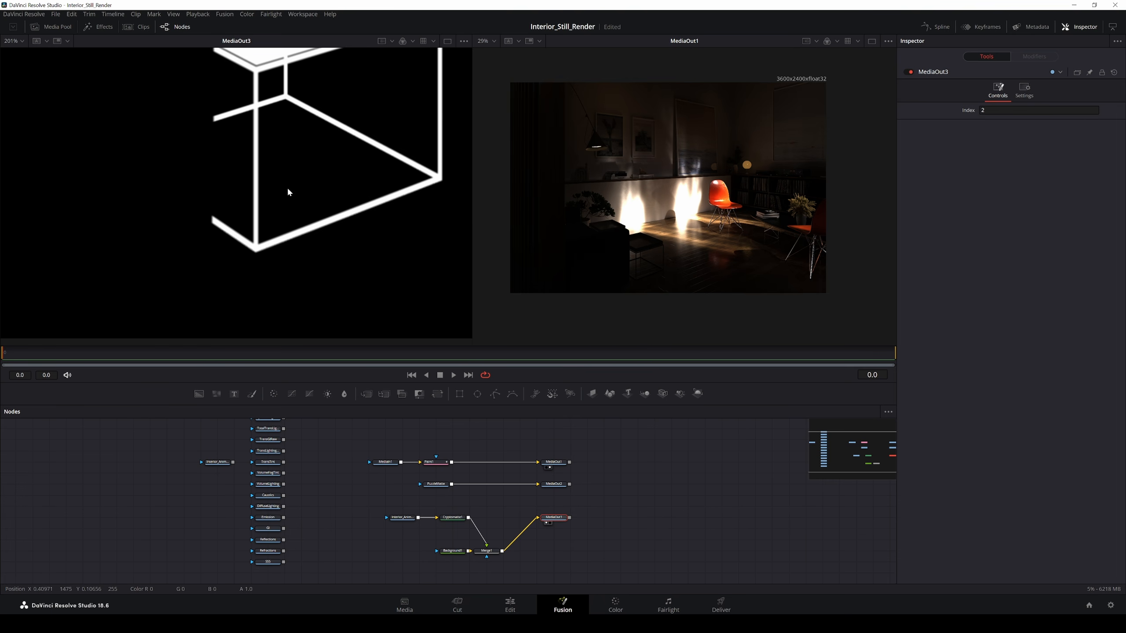
left_click(639, 610)
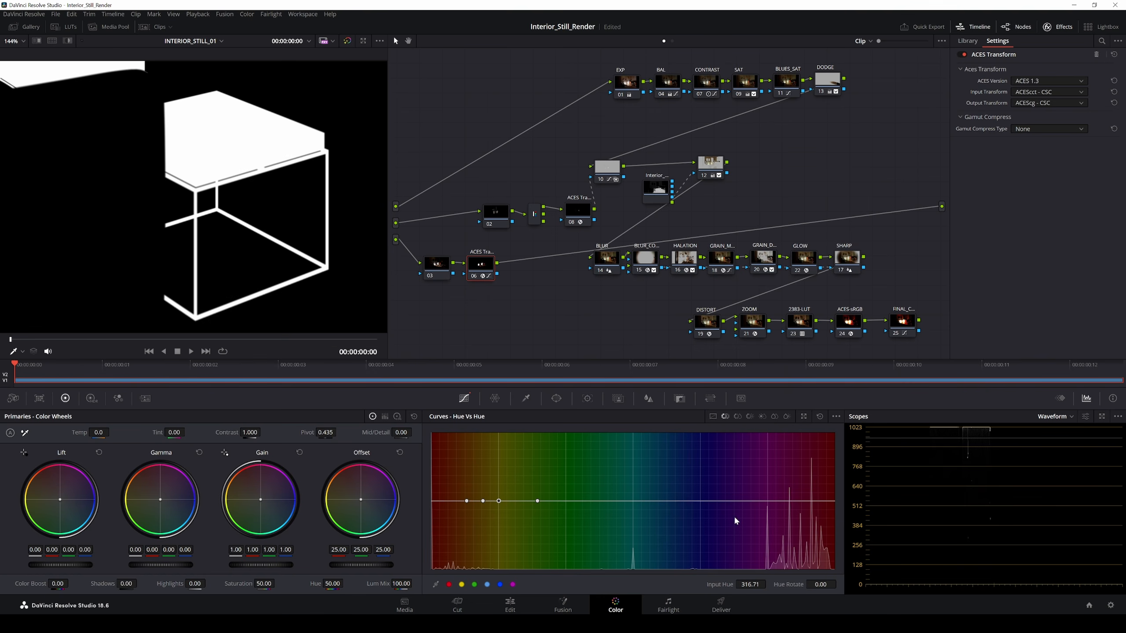
scroll(266, 242, "down", 5)
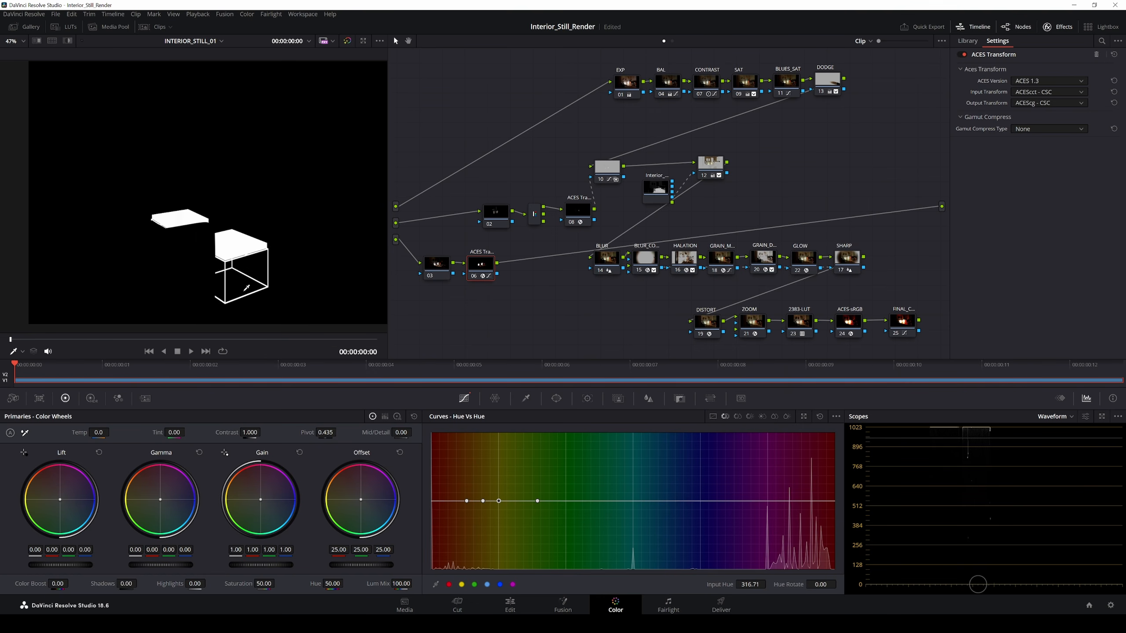
mouse_move(306, 224)
left_mouse_down()
mouse_move(273, 233)
mouse_move(297, 216)
left_mouse_up()
scroll(248, 239, "down", 5)
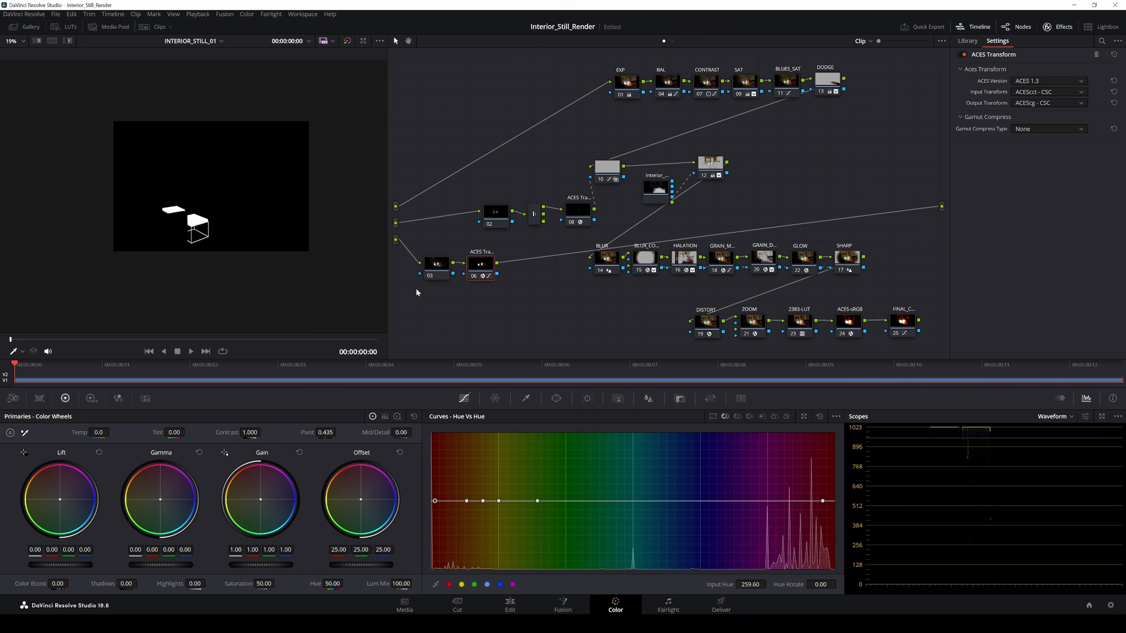
scroll(182, 219, "up", 3)
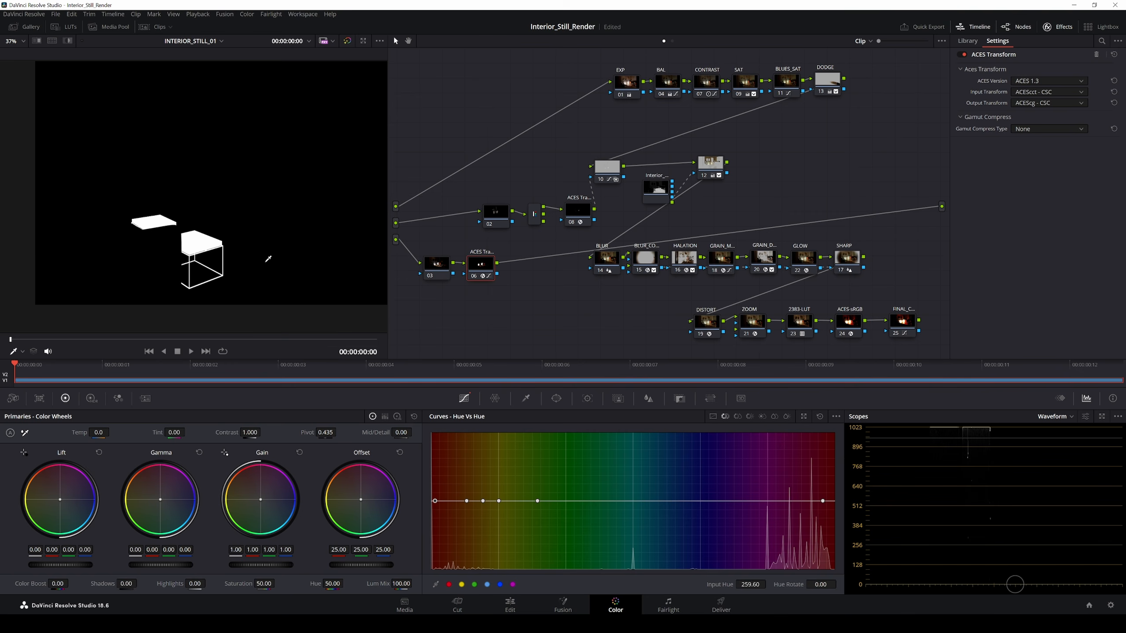
left_click_drag(290, 254, 256, 275)
left_click_drag(482, 267, 483, 261)
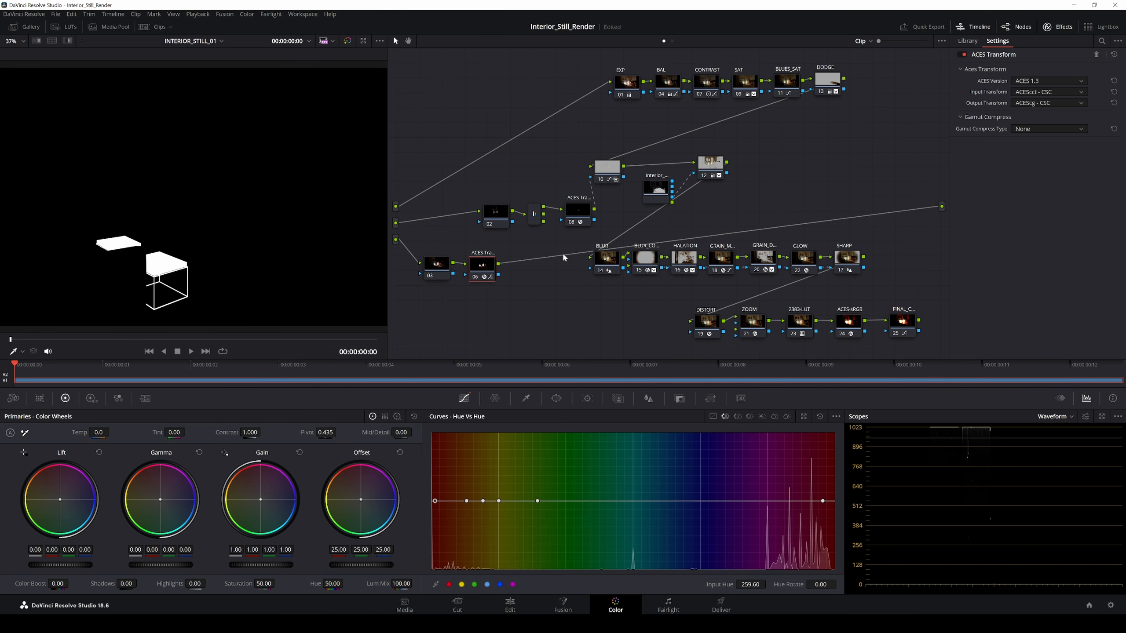
Step: Rearrange nodes 02, 08, 10, 12 and the Interior matte node to make room
right_click(727, 158)
left_click_drag(712, 165, 734, 160)
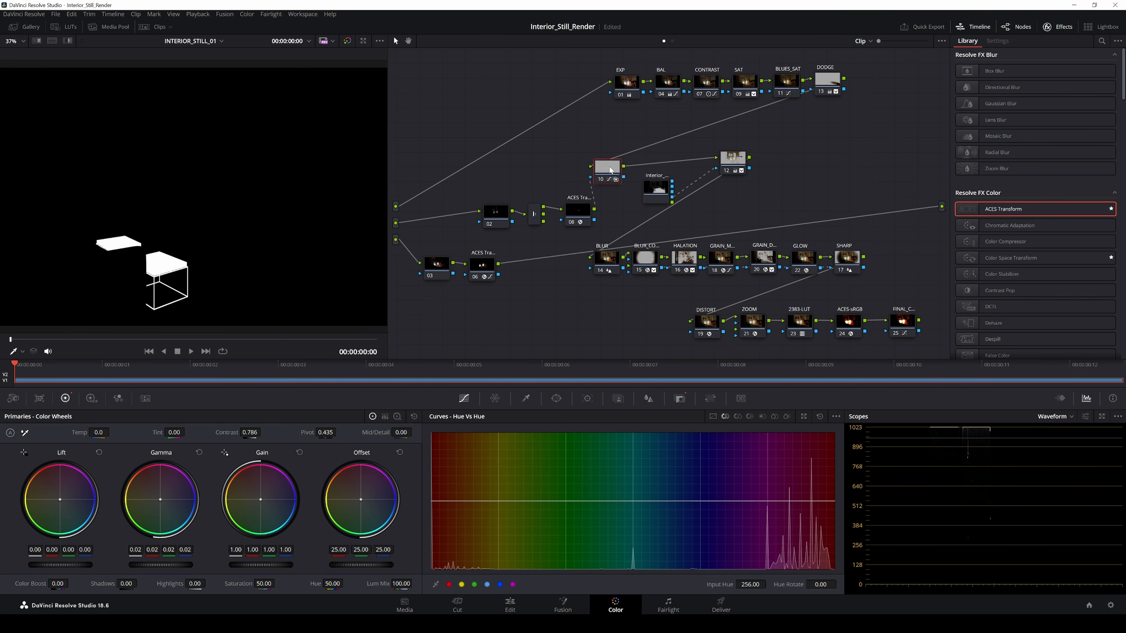
left_click_drag(611, 170, 616, 161)
left_click_drag(474, 193, 590, 230)
mouse_move(582, 211)
left_mouse_down()
mouse_move(580, 186)
mouse_move(593, 192)
left_mouse_up()
left_click_drag(614, 160, 610, 157)
left_click_drag(658, 190, 681, 179)
left_click_drag(733, 161, 739, 159)
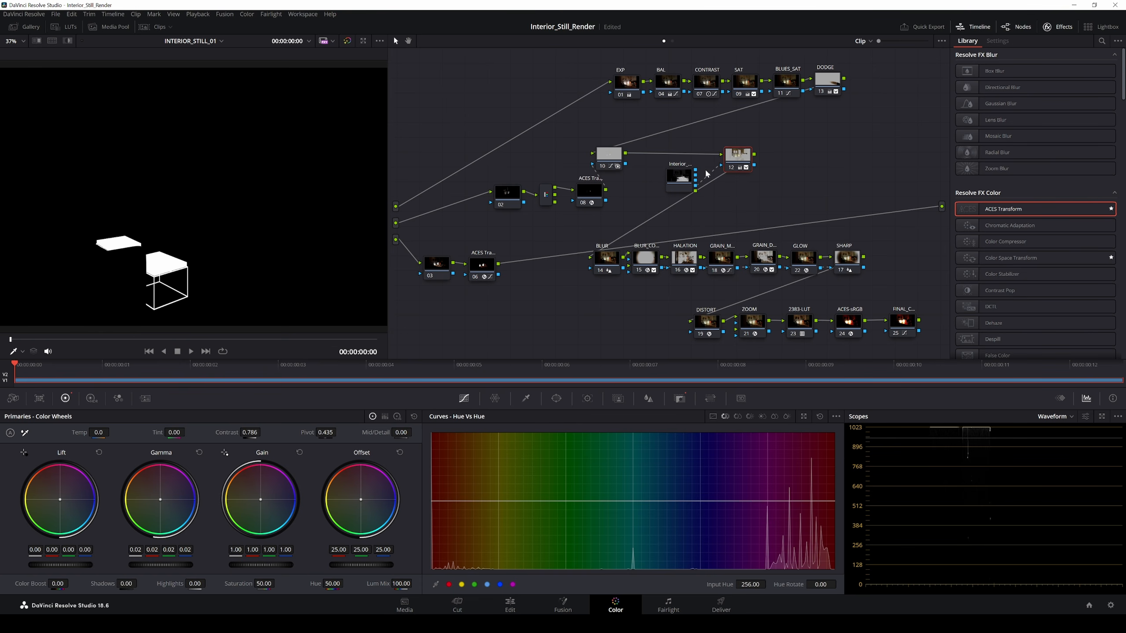
Step: Add serial node 14 after node 12, feed node 06's matte into it, and reconnect the output
key("alt+s")
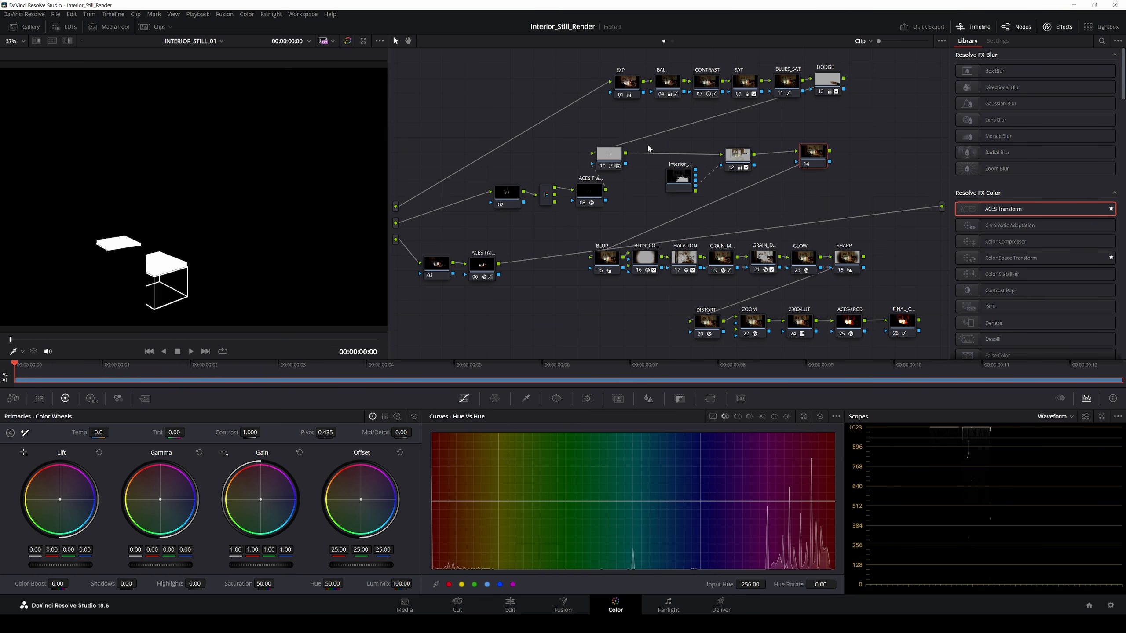
left_click_drag(487, 265, 507, 252)
left_click_drag(436, 266, 513, 271)
left_click_drag(504, 254, 797, 163)
left_click(818, 154)
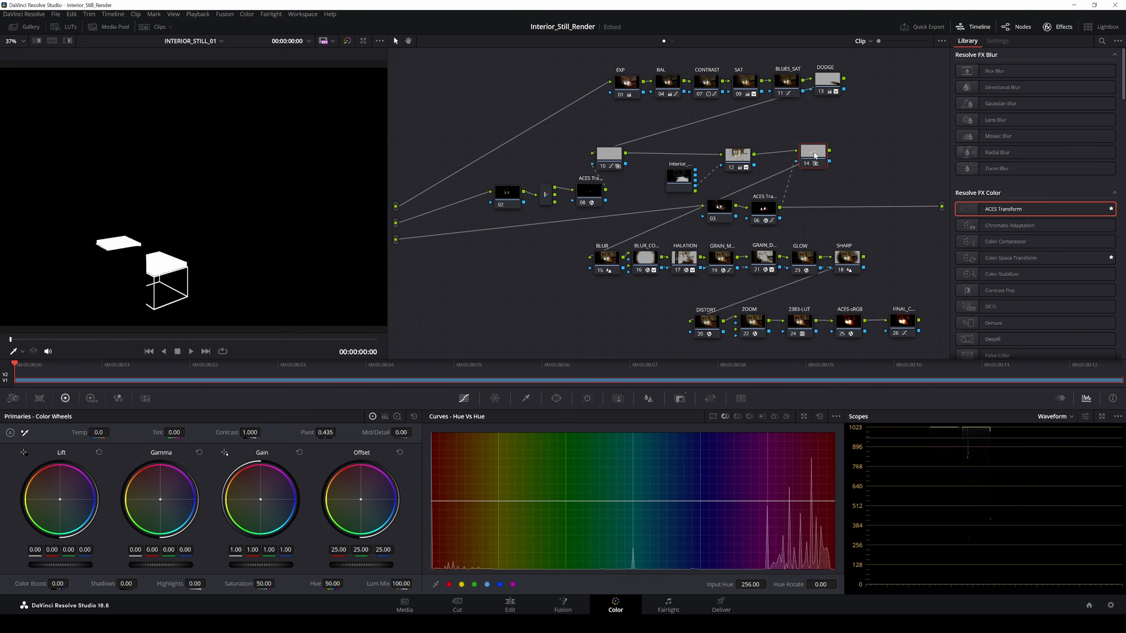
left_click_drag(920, 321, 942, 206)
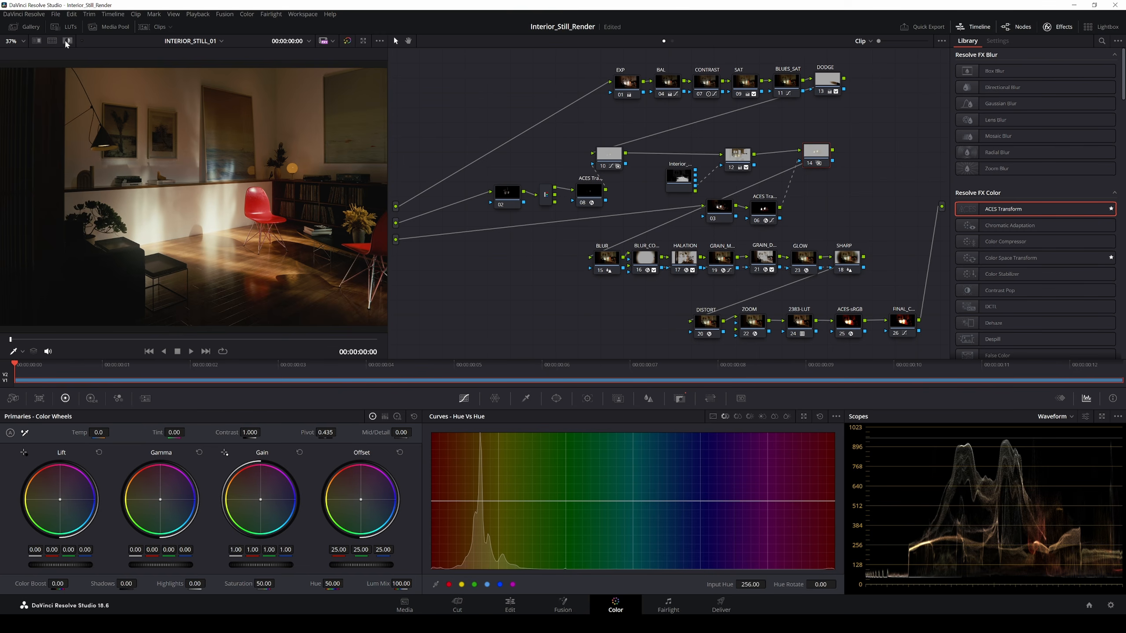
Step: Highlight node 14's matte on the side tables and shift its colour temperature to 650.0
left_click(52, 41)
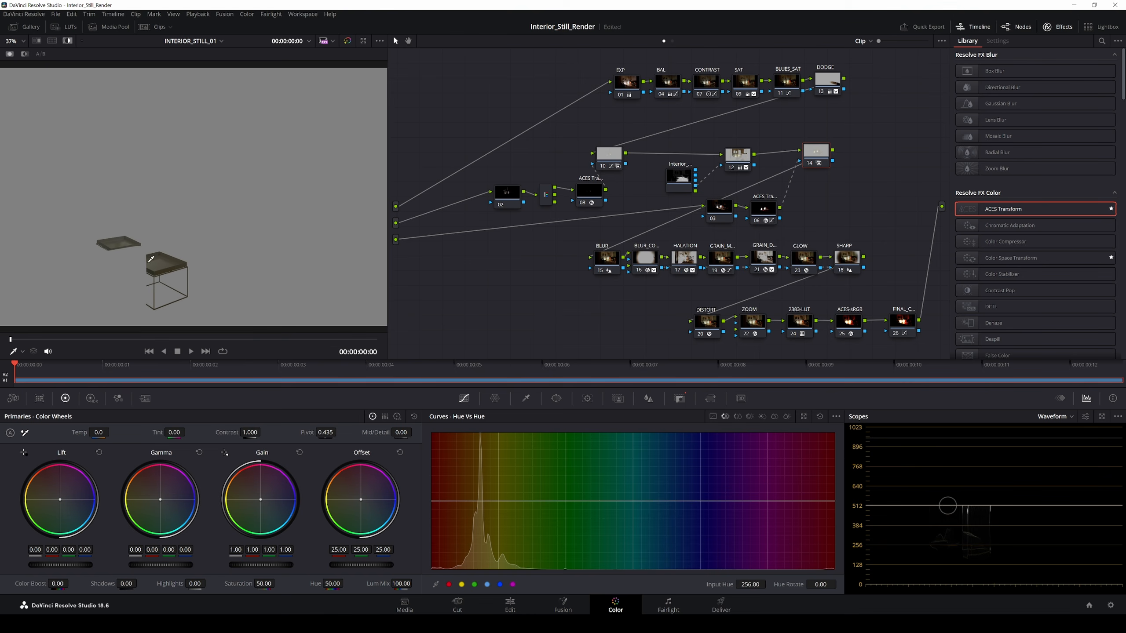
scroll(143, 269, "up", 5)
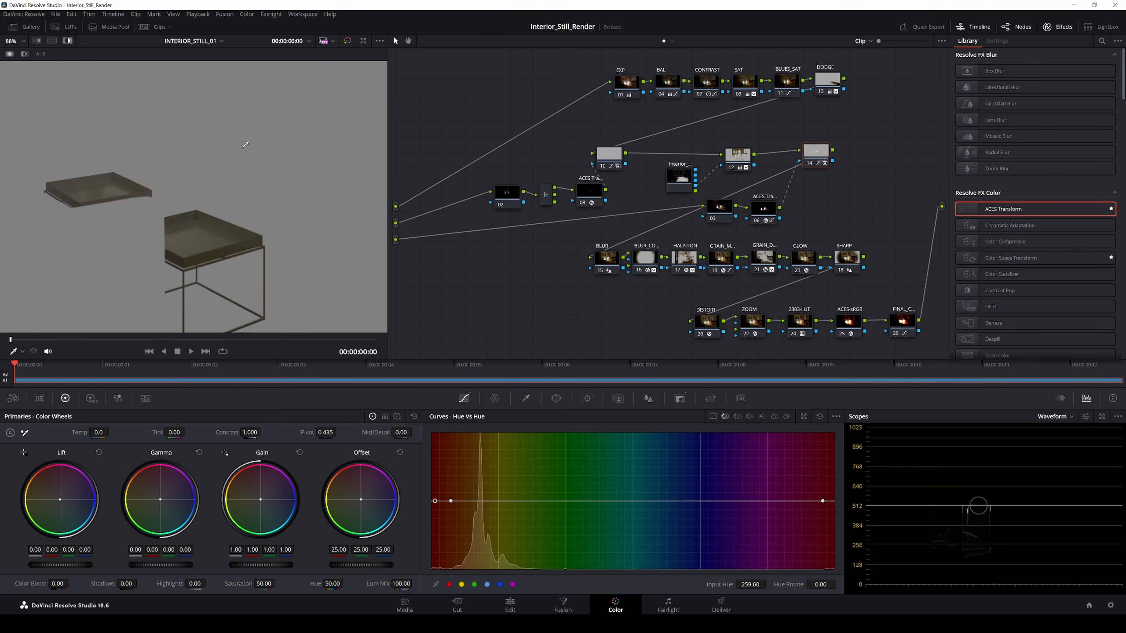
left_click_drag(272, 180, 235, 233)
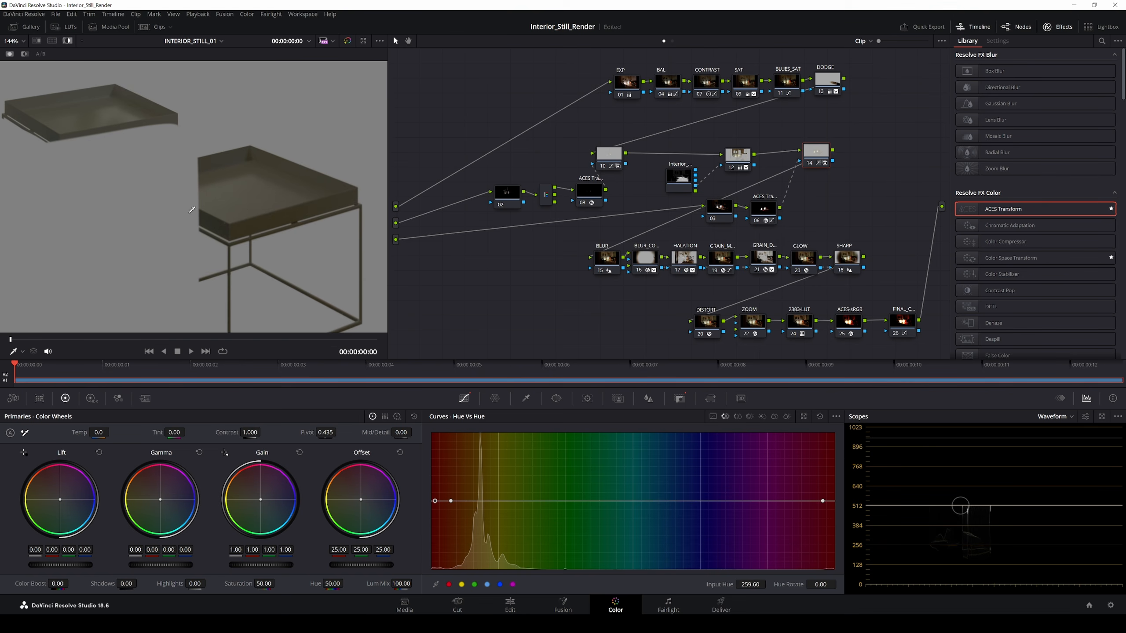
scroll(119, 273, "down", 3)
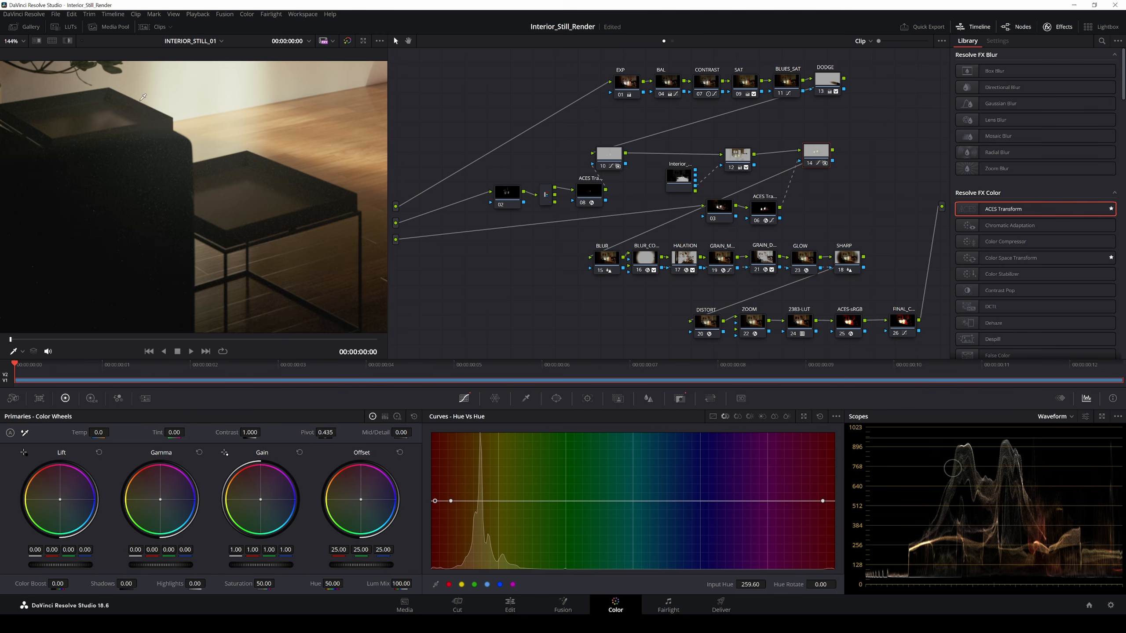
scroll(118, 273, "down", 3)
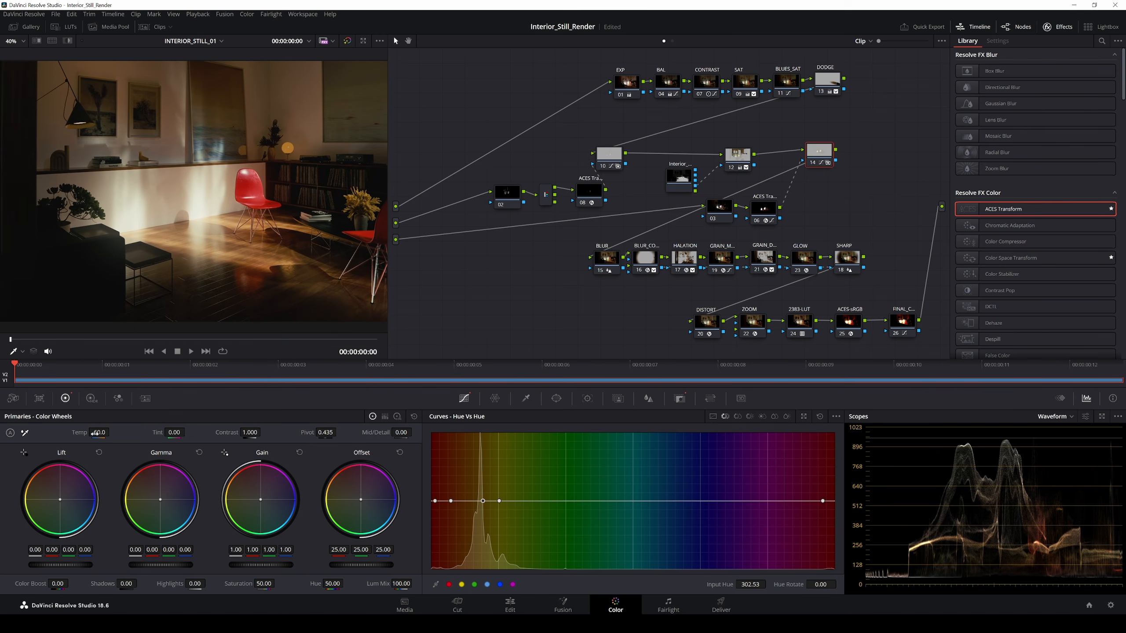
left_click_drag(95, 433, 69, 434)
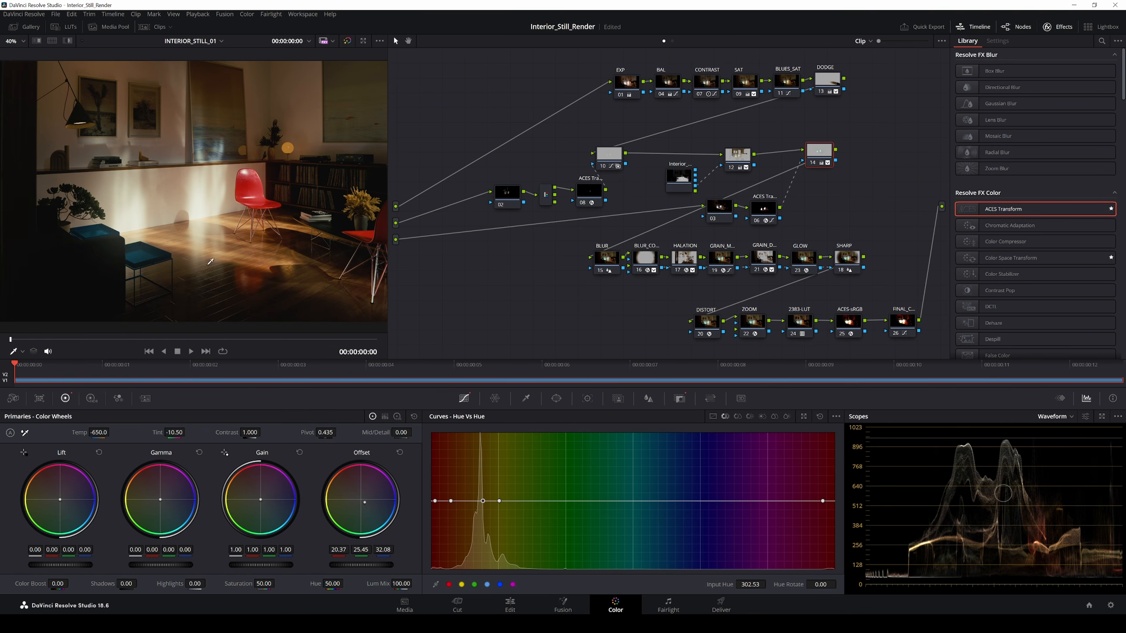
Step: Lower node 14's Key Output Gain to 0.211, then recheck nodes 06 and 14
left_click_drag(823, 164, 819, 164)
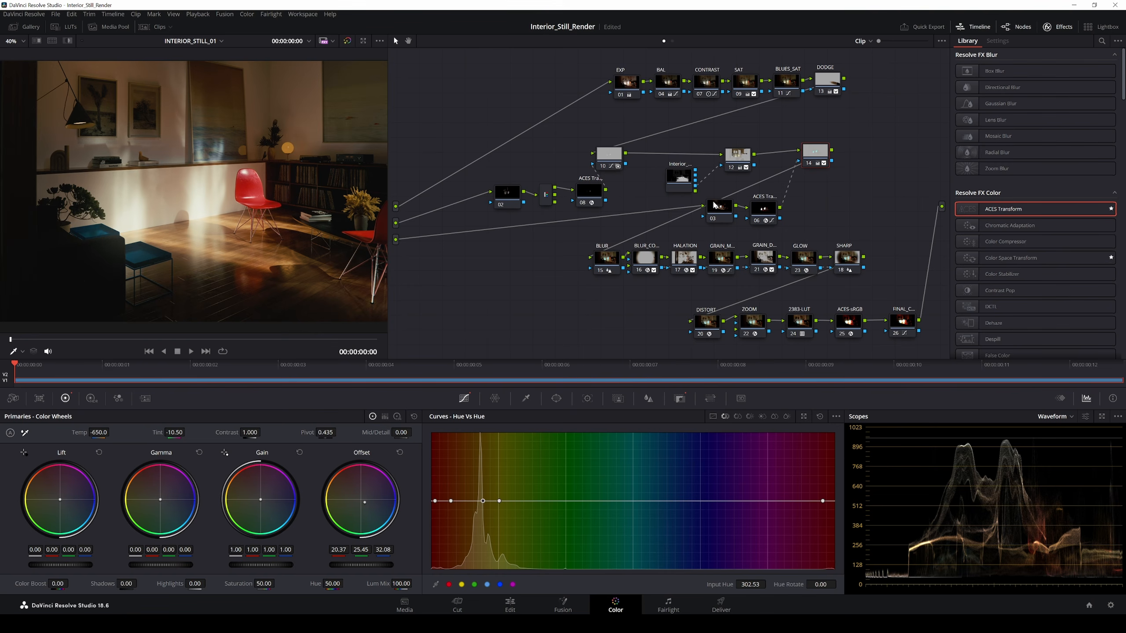
left_click(679, 398)
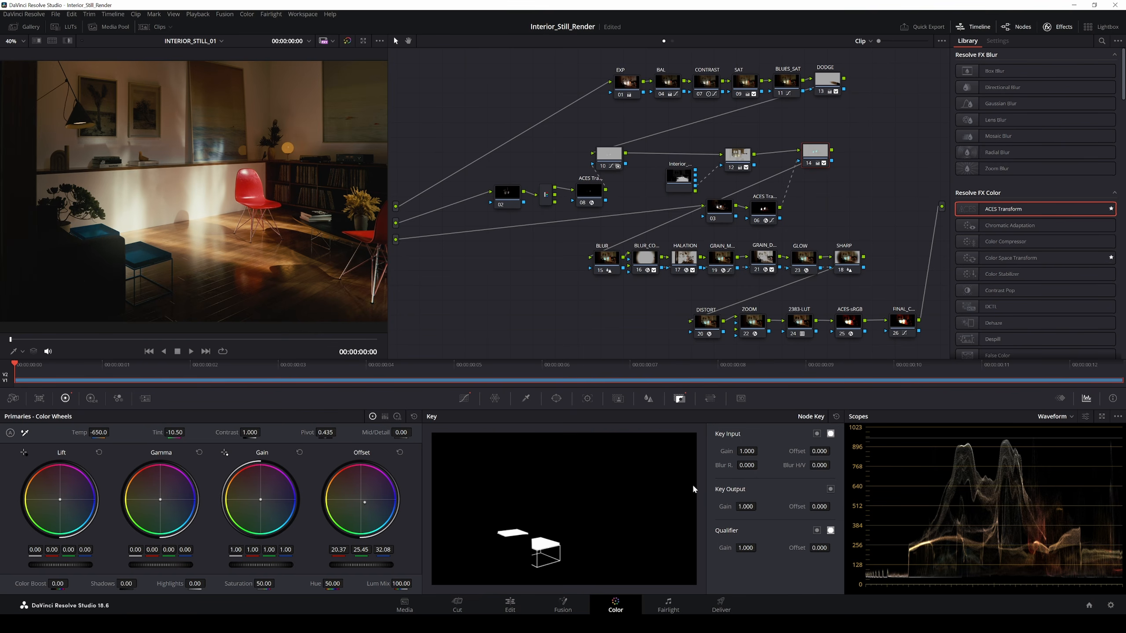
left_click_drag(745, 507, 689, 506)
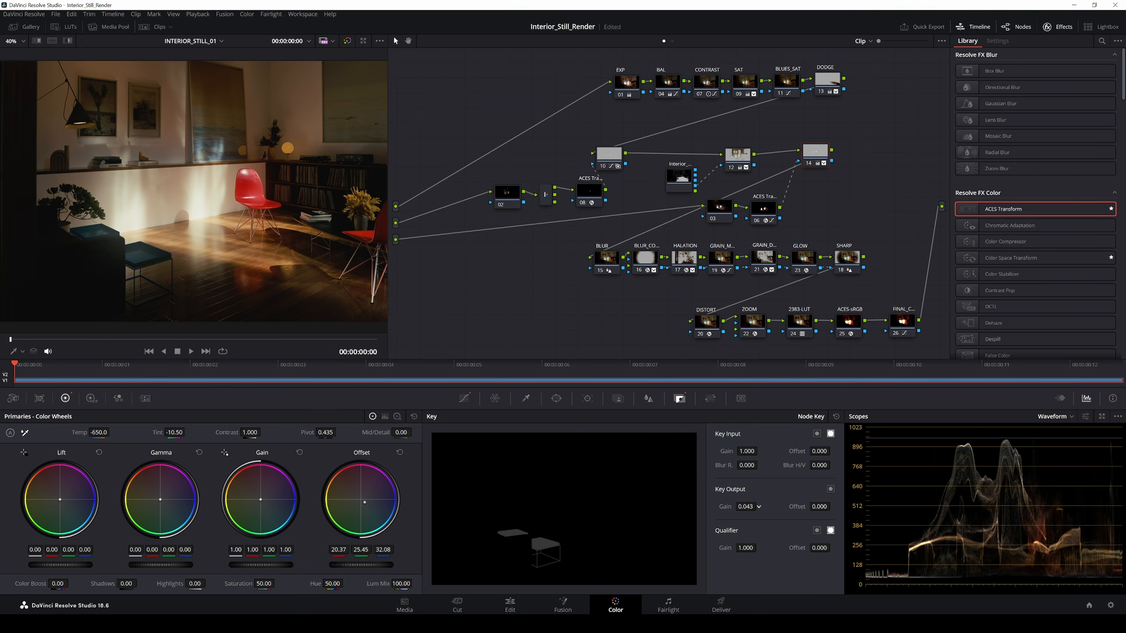
left_click_drag(758, 507, 786, 520)
left_click_drag(766, 213, 768, 212)
left_click(814, 155)
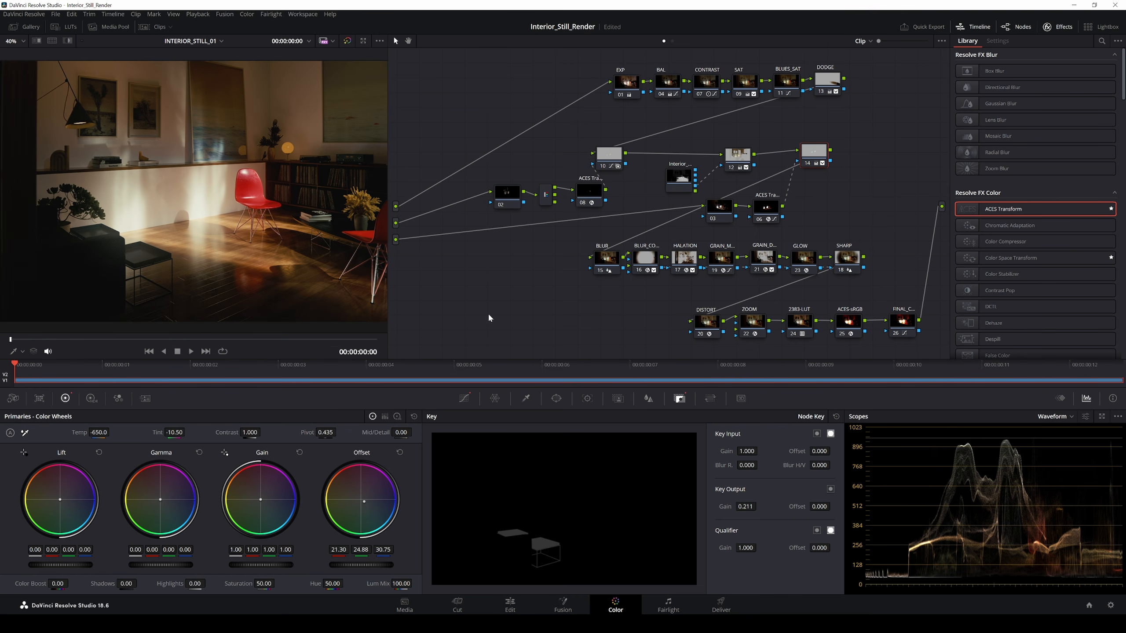
right_click(397, 250)
Step: On the Fusion page, copy Cryptomatte1, Background1 and Merge1 and paste the duplicate below Merge1
left_click(420, 231)
left_click(563, 605)
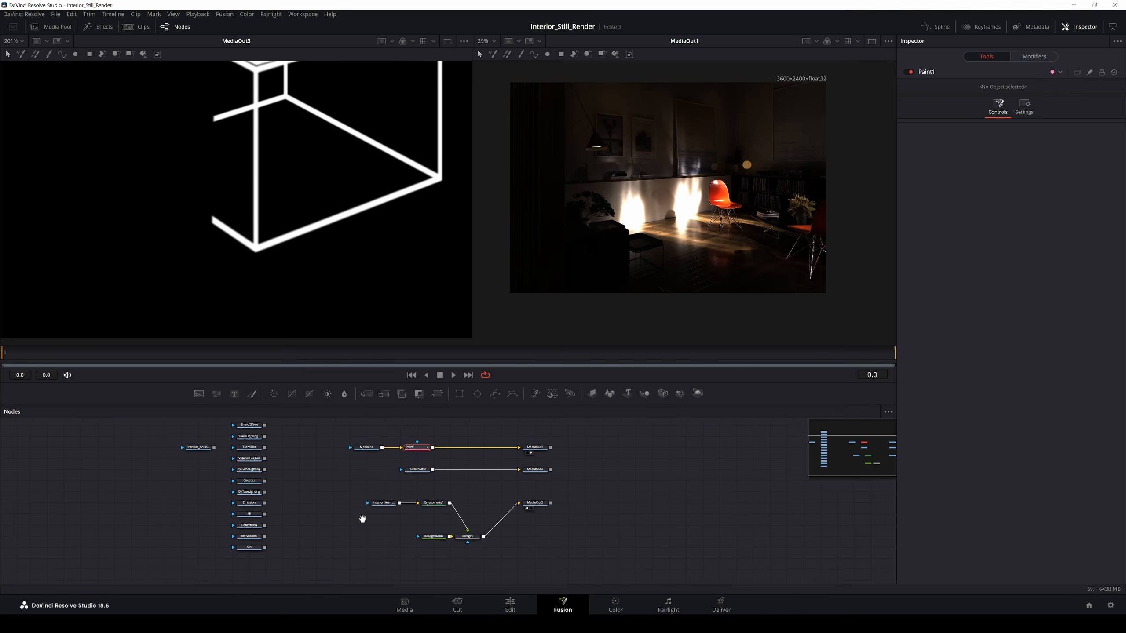
left_click_drag(524, 506, 540, 506)
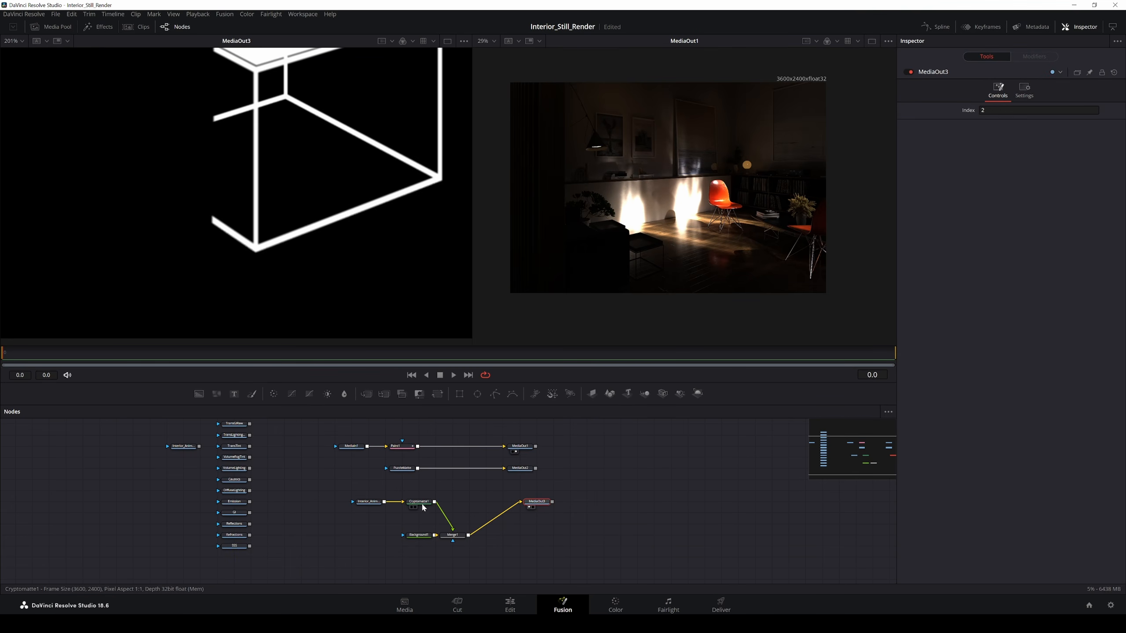
left_click_drag(384, 523, 428, 537)
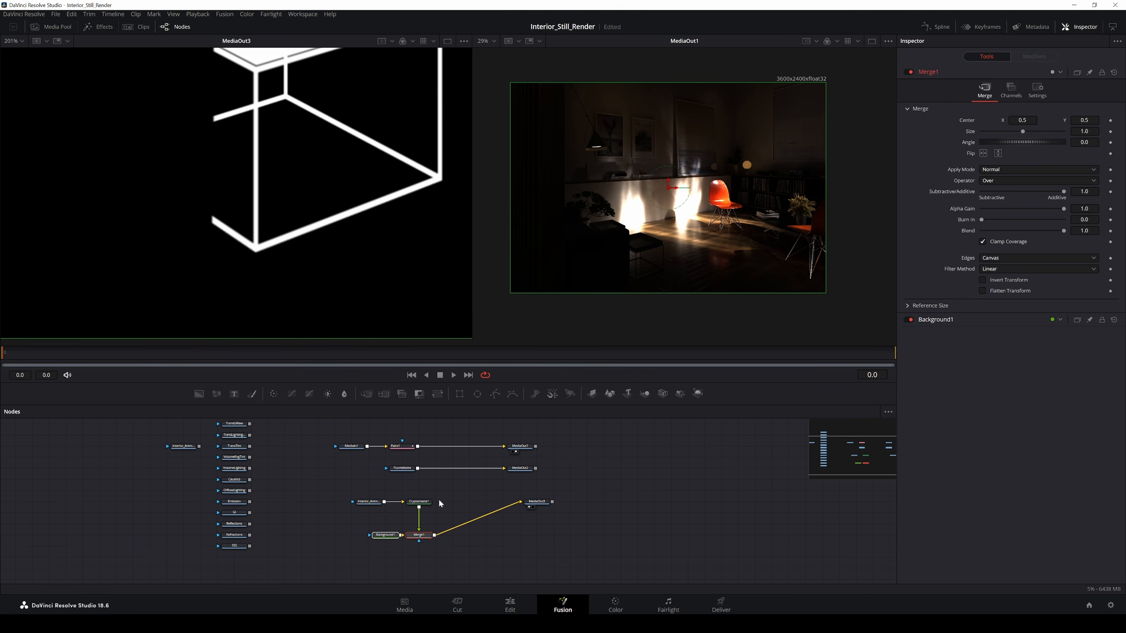
left_click_drag(438, 497, 387, 539)
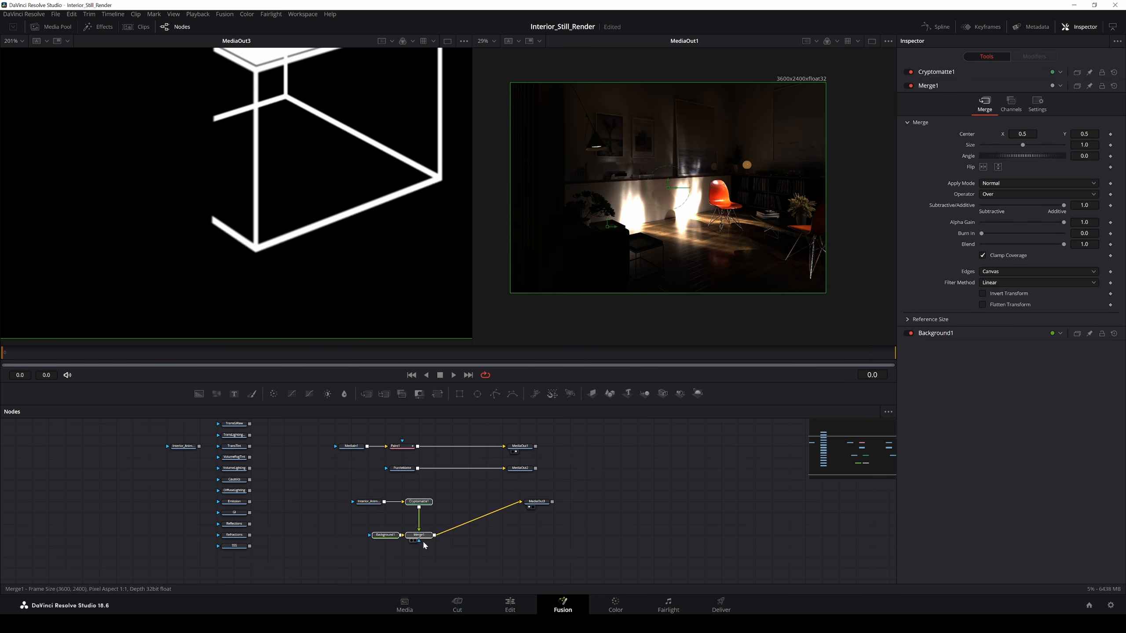
key("ctrl+c")
key("ctrl+v")
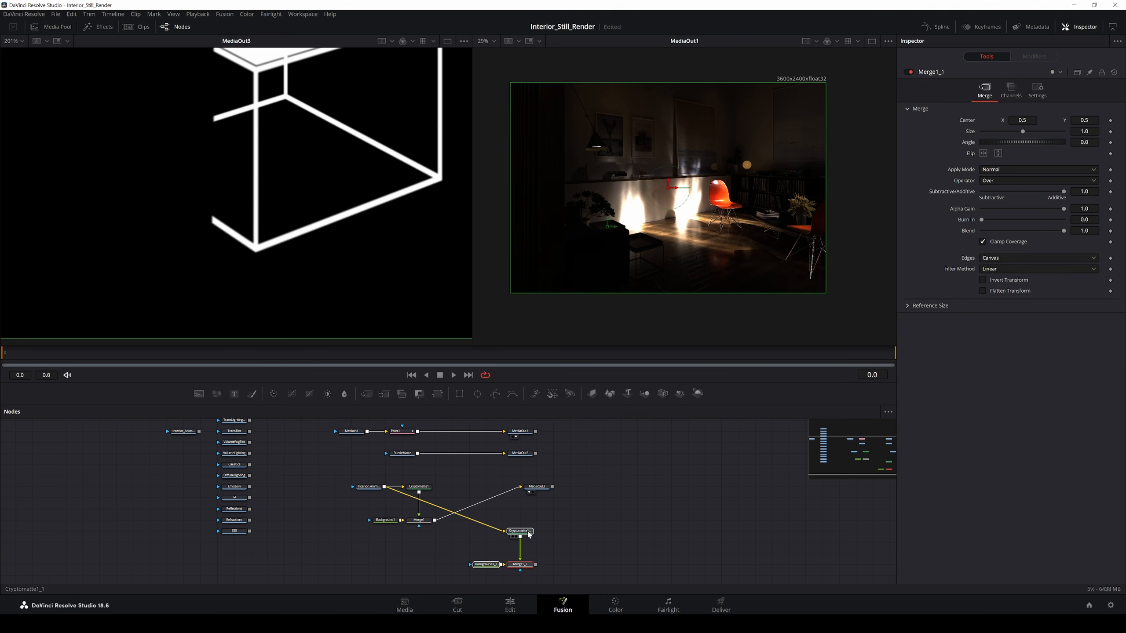
left_click_drag(523, 535, 433, 493)
Step: Delete redundant Background1_1, connect Background1 to Merge1_1, and view Cryptomatte1_1
left_click(422, 478)
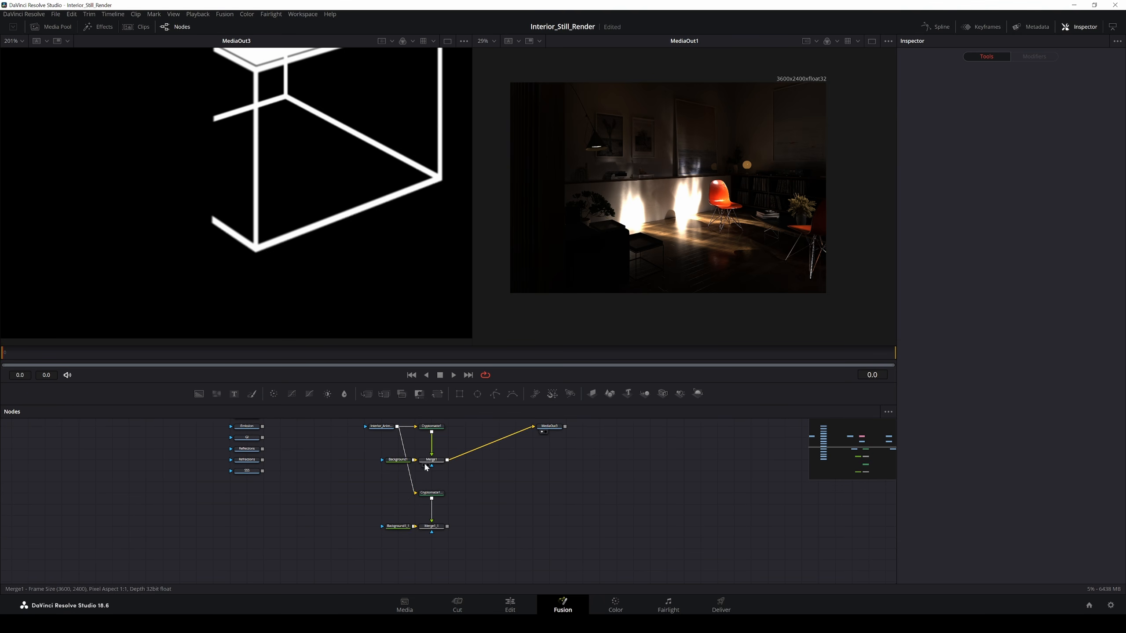
left_click_drag(397, 460, 380, 460)
left_click_drag(397, 459, 418, 527)
left_click(397, 526)
key("Delete")
left_click(426, 494)
left_click(423, 498)
Step: Clear Cryptomatte1_1's matte list, add the picture frames, and set View Mode to Matte
left_click(1018, 139)
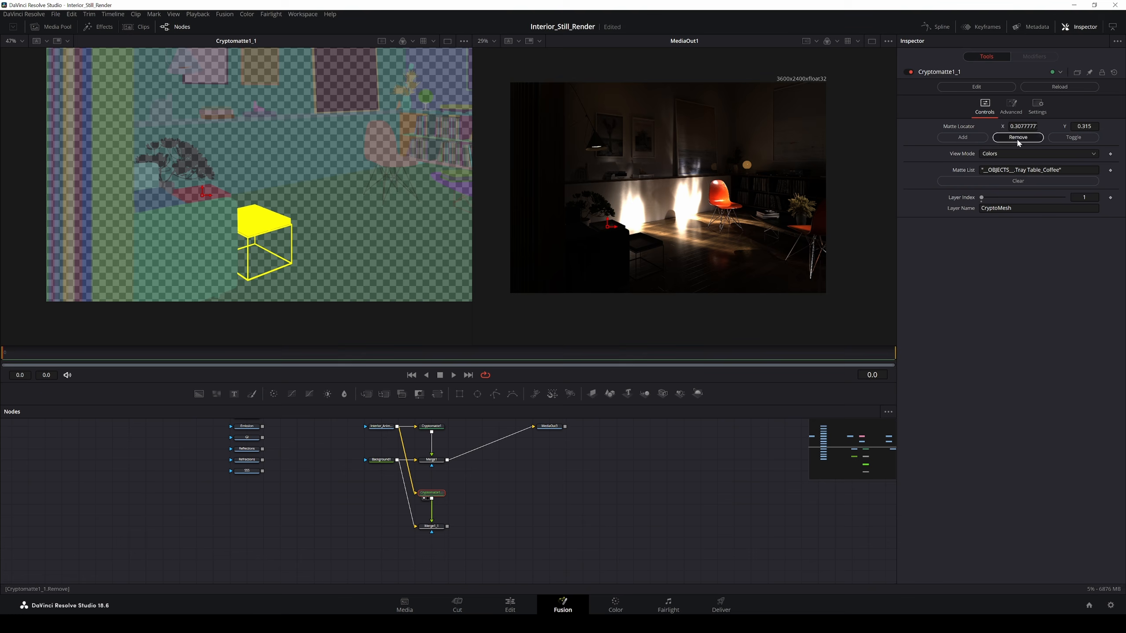
left_click_drag(210, 195, 254, 223)
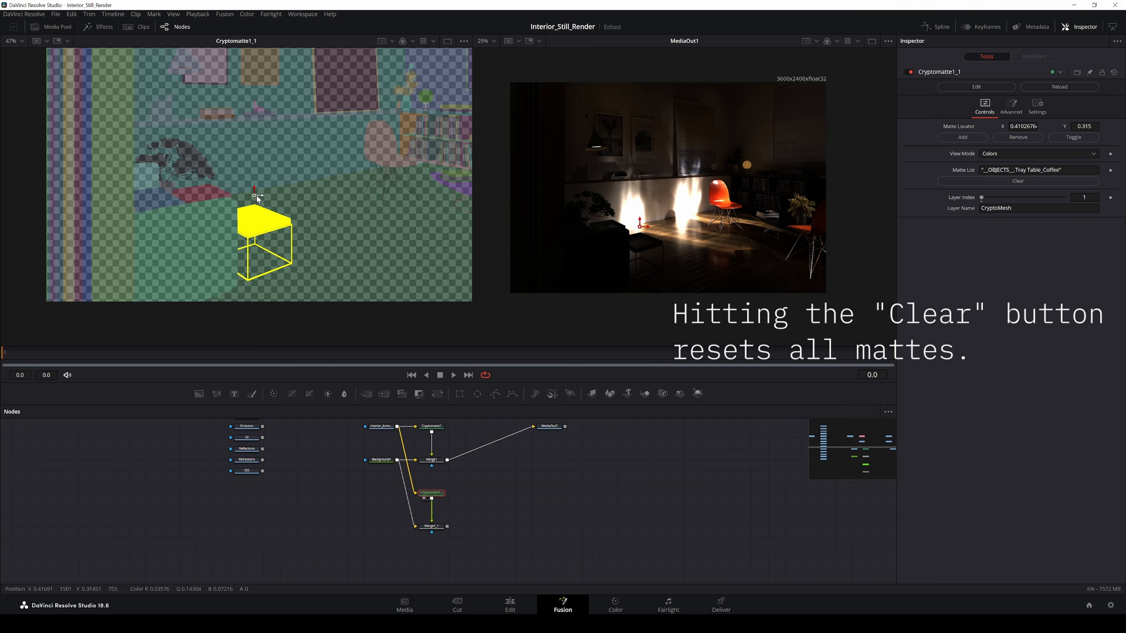
left_click(1010, 181)
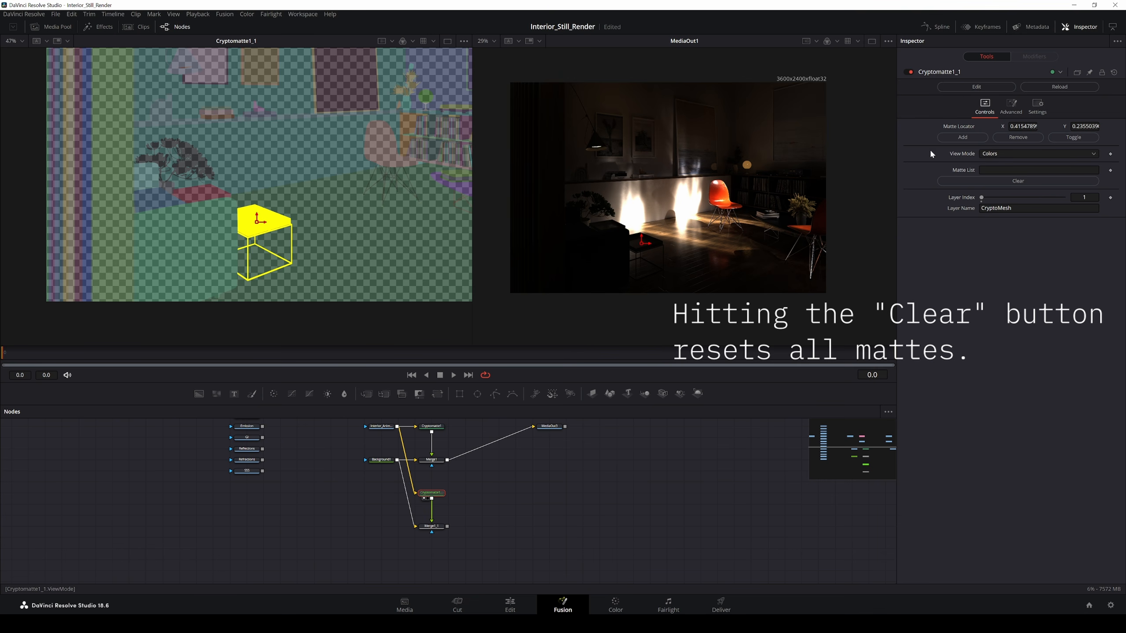
left_click_drag(258, 219, 215, 67)
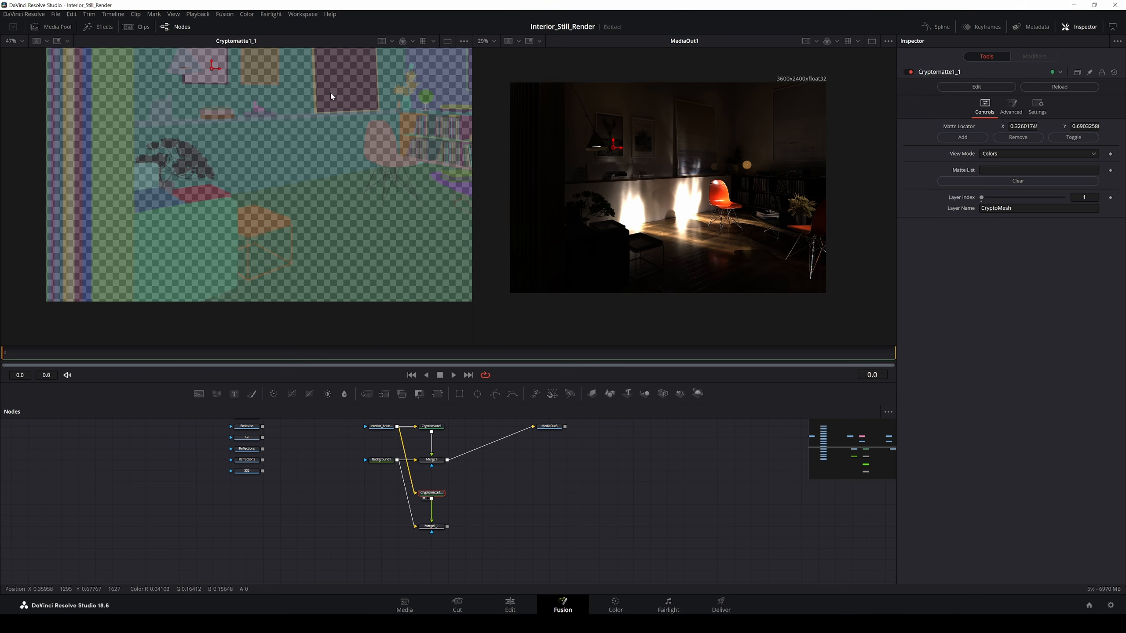
scroll(297, 187, "up", 2)
scroll(304, 212, "down", 2)
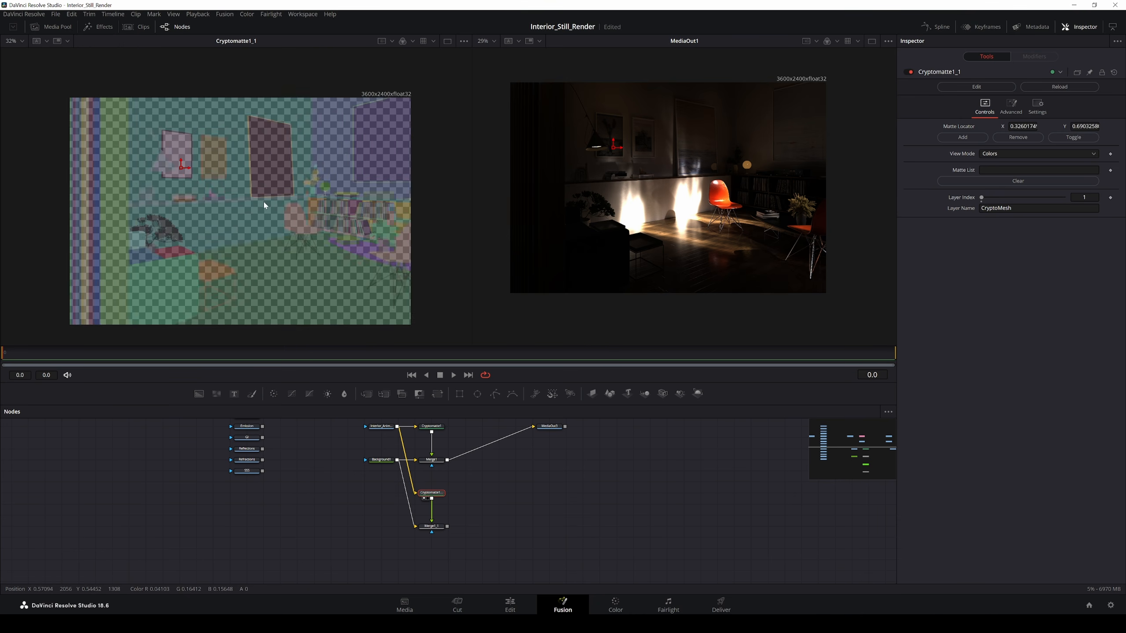
left_click_drag(175, 162, 379, 146)
left_click(962, 138)
left_click(963, 138)
left_click(963, 138)
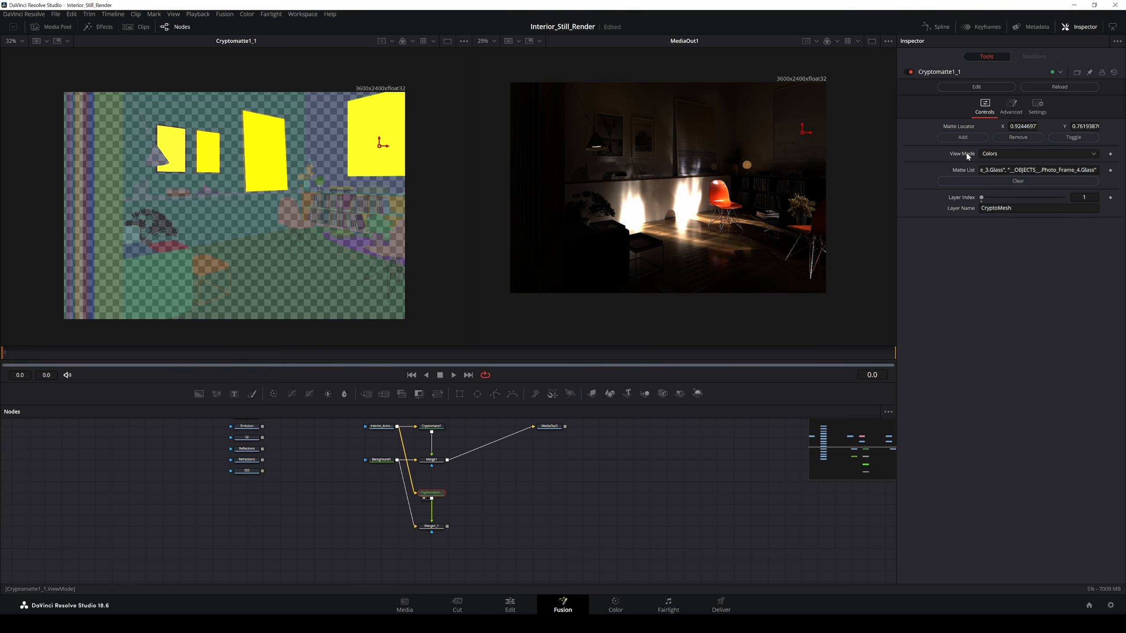
left_click(997, 153)
left_click(995, 191)
Step: Add MediaOut4 after Merge1_1 beside MediaOut3 and return to the Color page
left_click(432, 526)
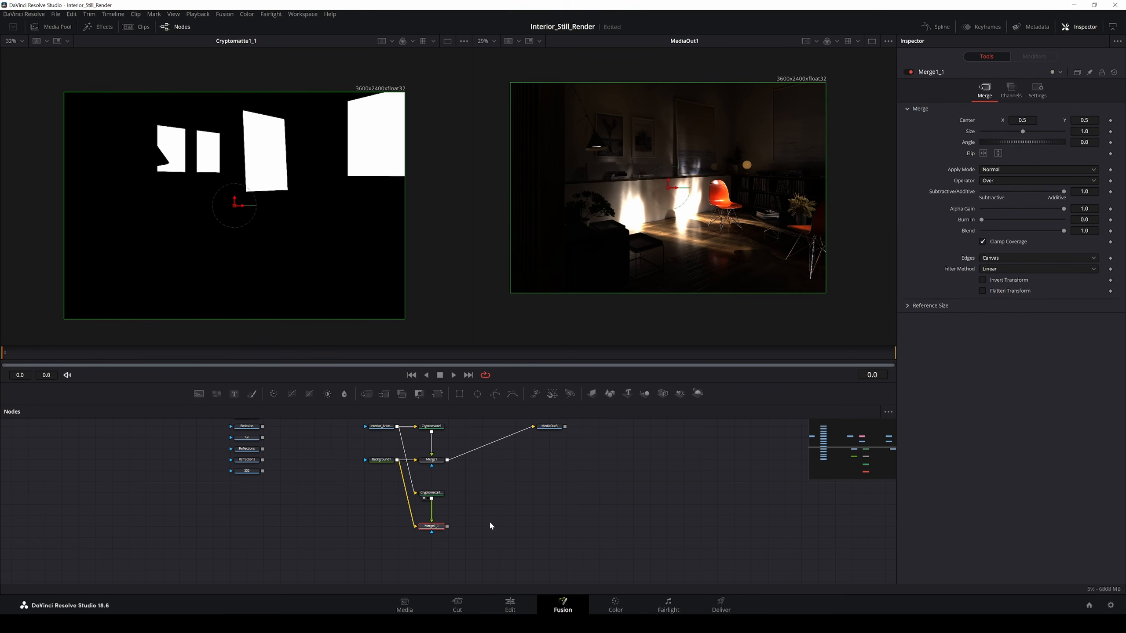
key("shift+space")
type("media out")
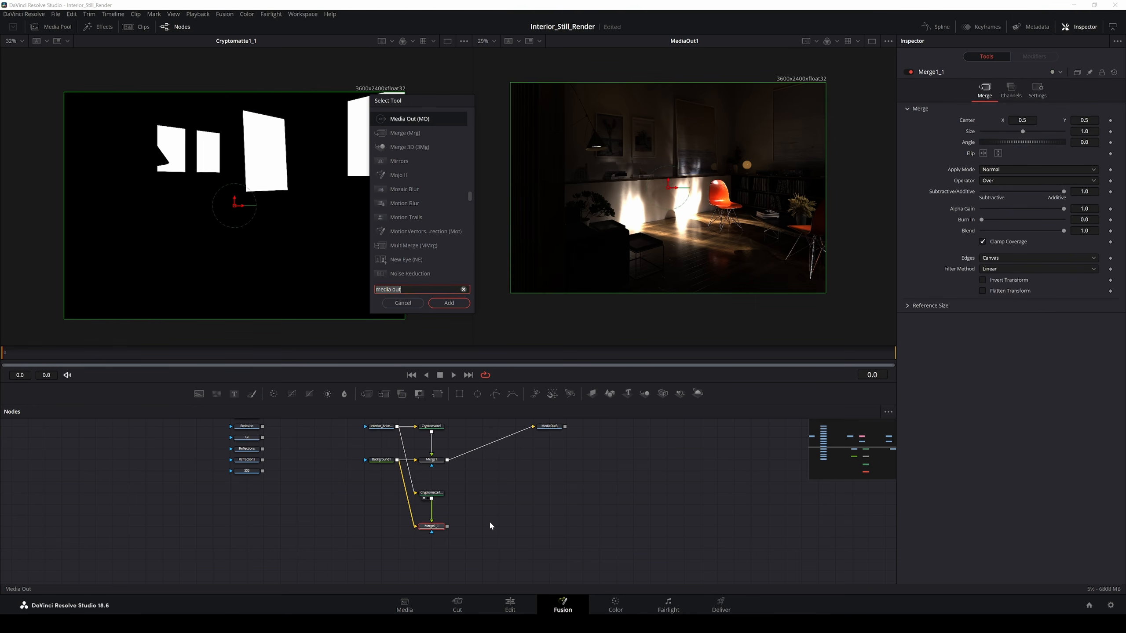
key("Return")
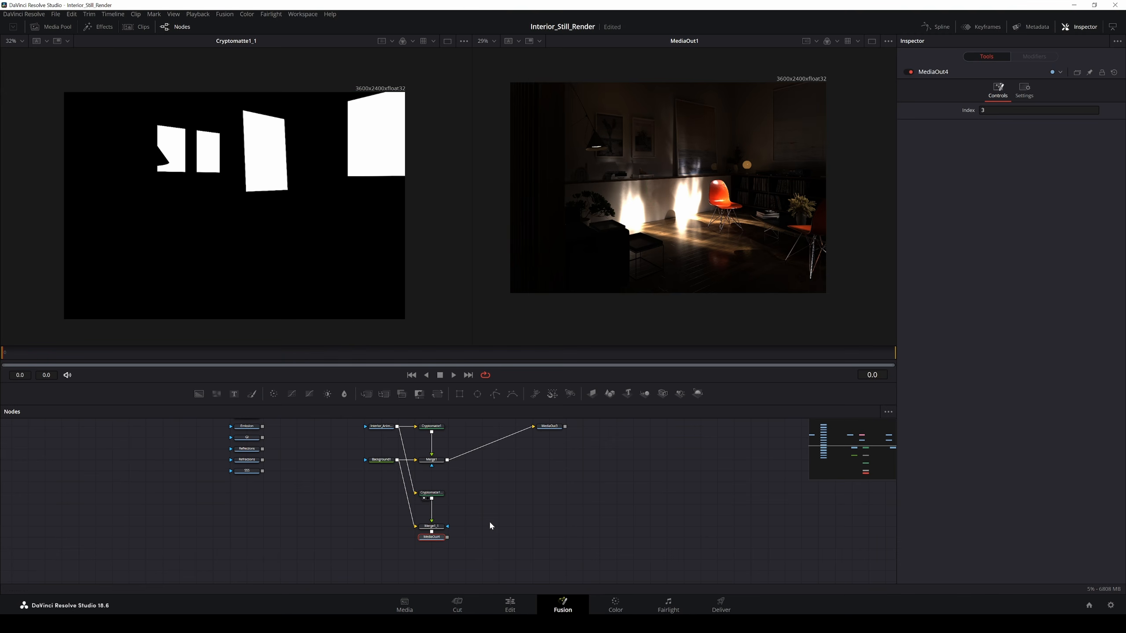
left_click_drag(437, 541, 554, 487)
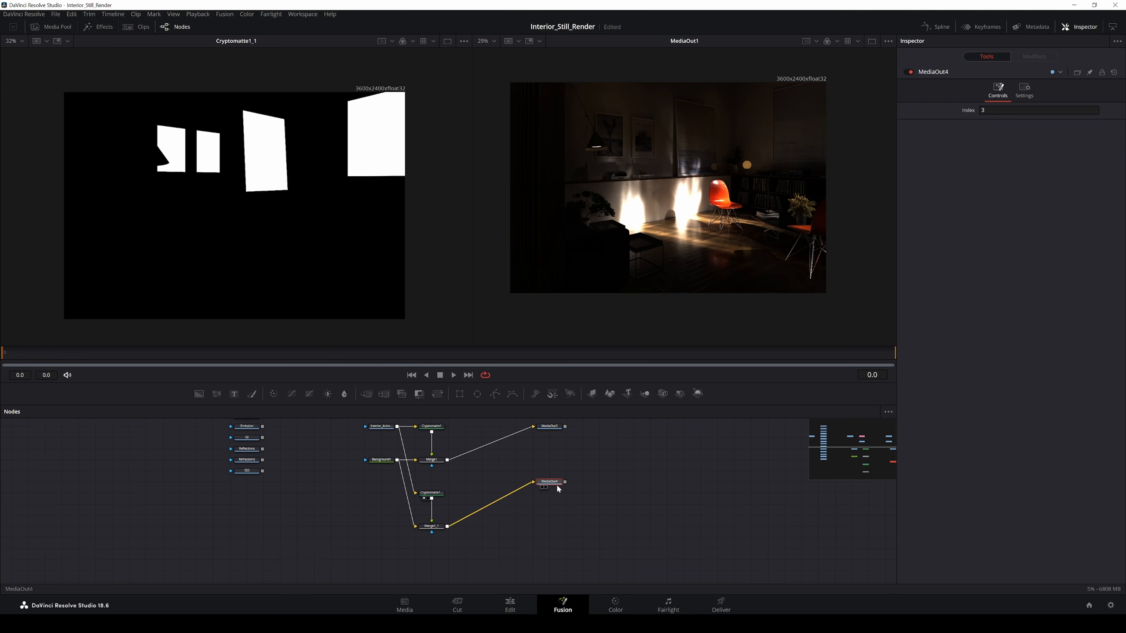
left_click(615, 604)
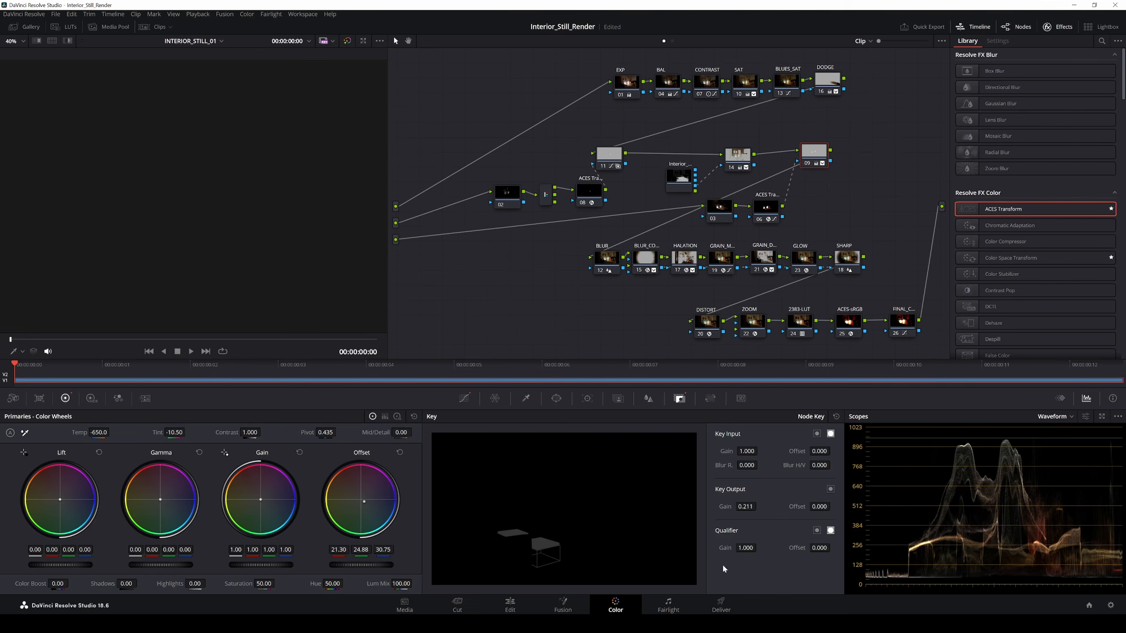
Step: Add a fourth source input and a serial node 12 after node 09, fed by that source
right_click(399, 259)
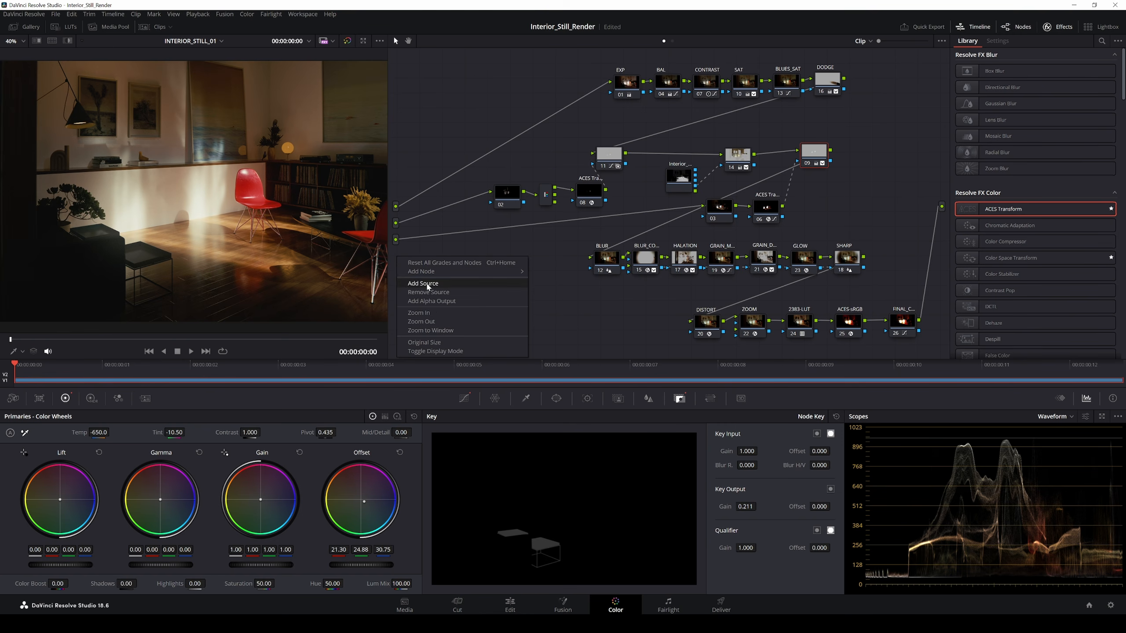
left_click(424, 284)
left_click(722, 212)
left_click(814, 155)
key("alt+s")
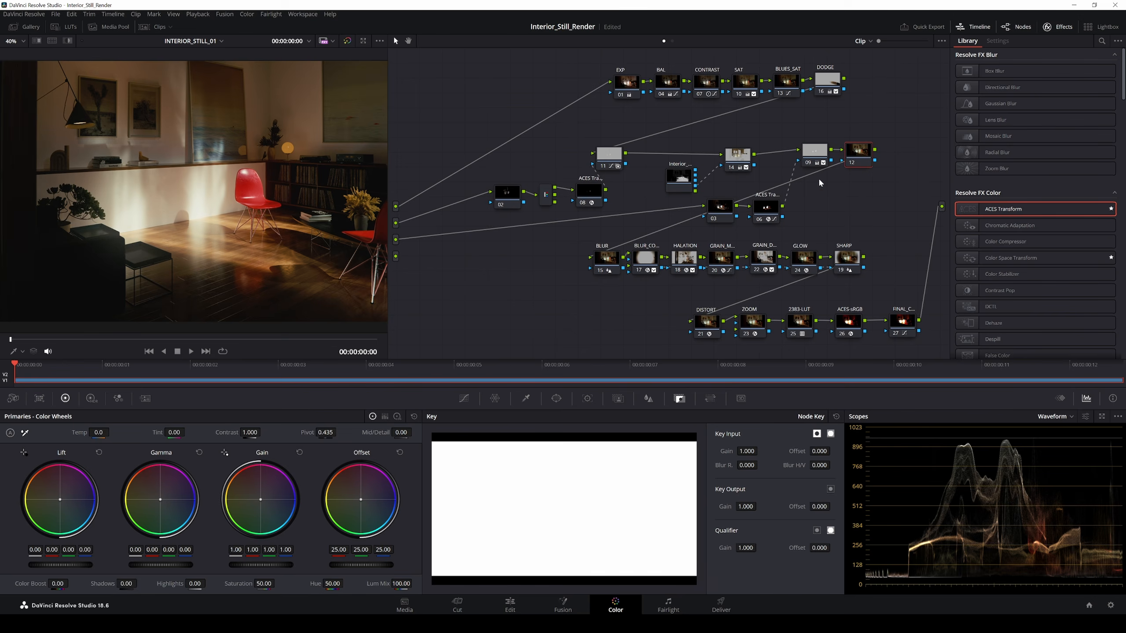
left_click_drag(865, 159, 467, 263)
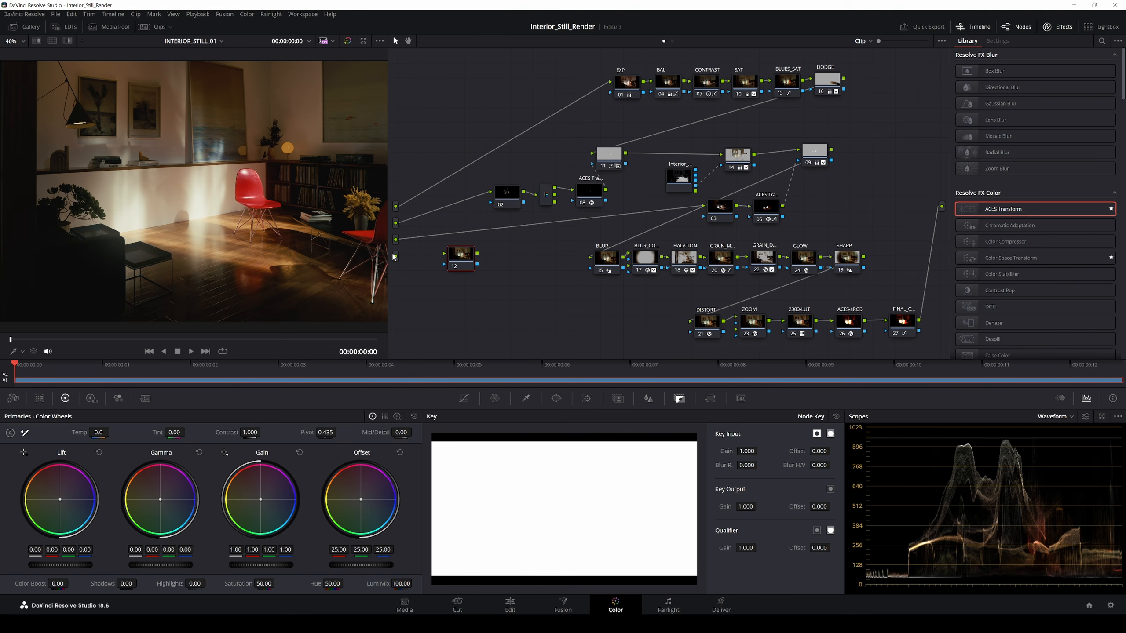
left_click_drag(396, 256, 942, 206)
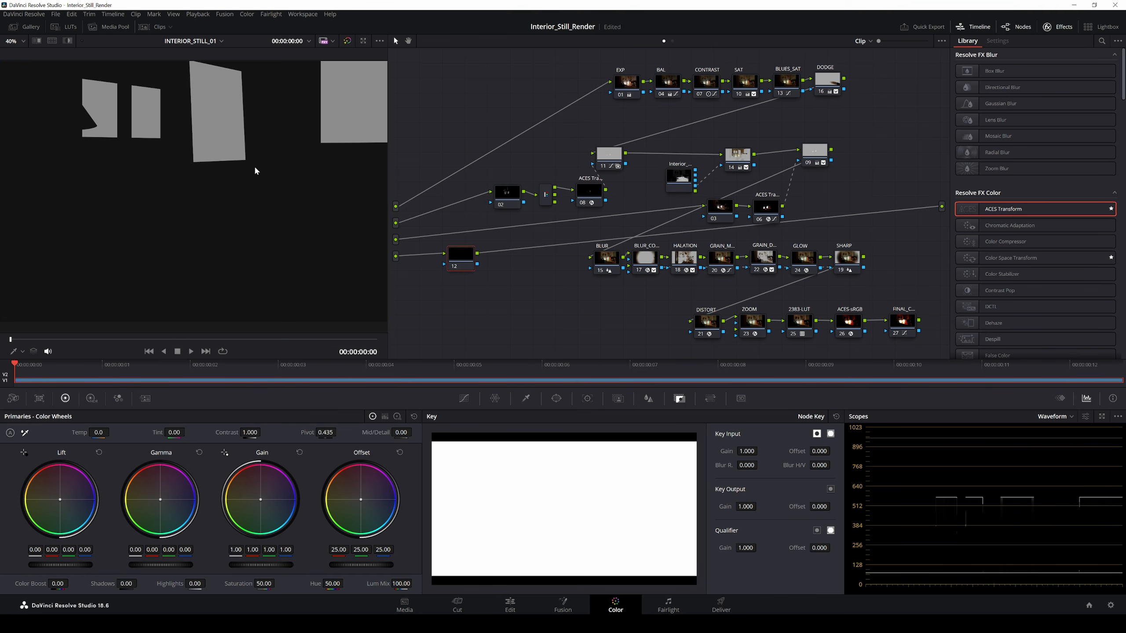
left_click_drag(467, 258, 467, 264)
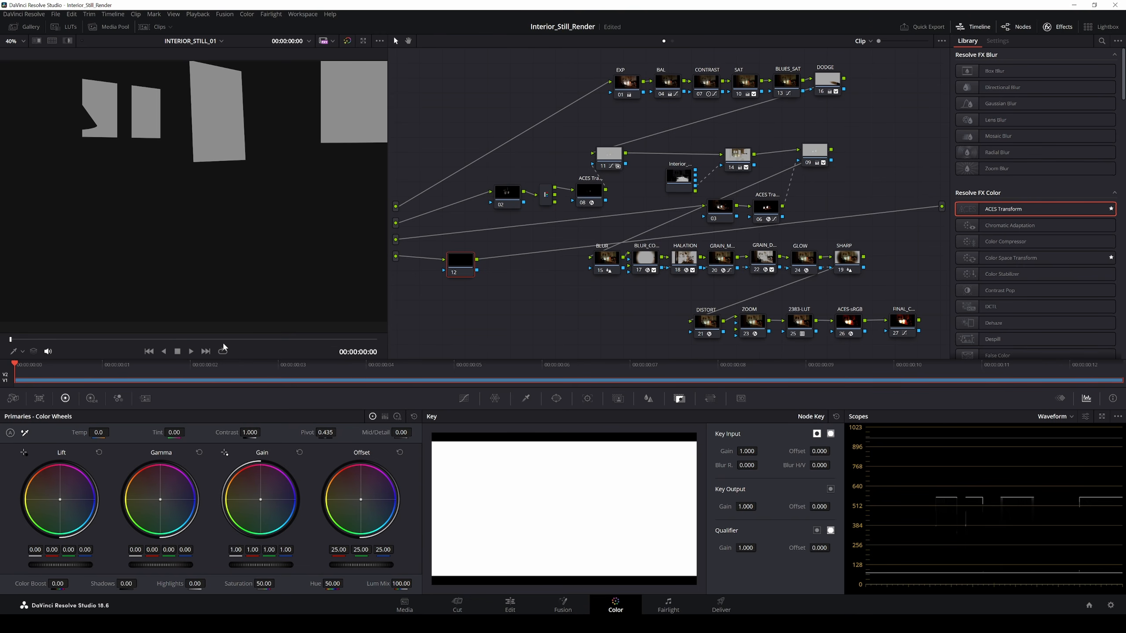
Step: Shift nodes 03, 06 and 09 leftward in the node graph
left_click_drag(813, 158, 808, 159)
left_click_drag(767, 208, 706, 205)
left_click(752, 205)
left_click_drag(807, 162, 802, 163)
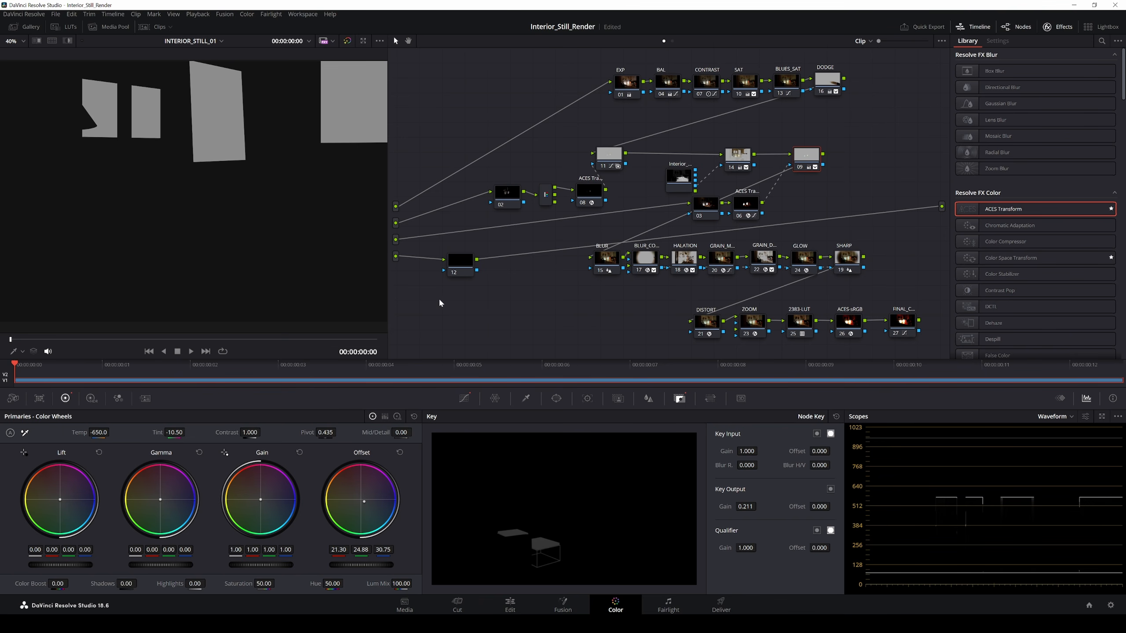
Step: Delete node 12, remove the fourth source input, and nudge node 09 upward
left_click(459, 266)
key("Delete")
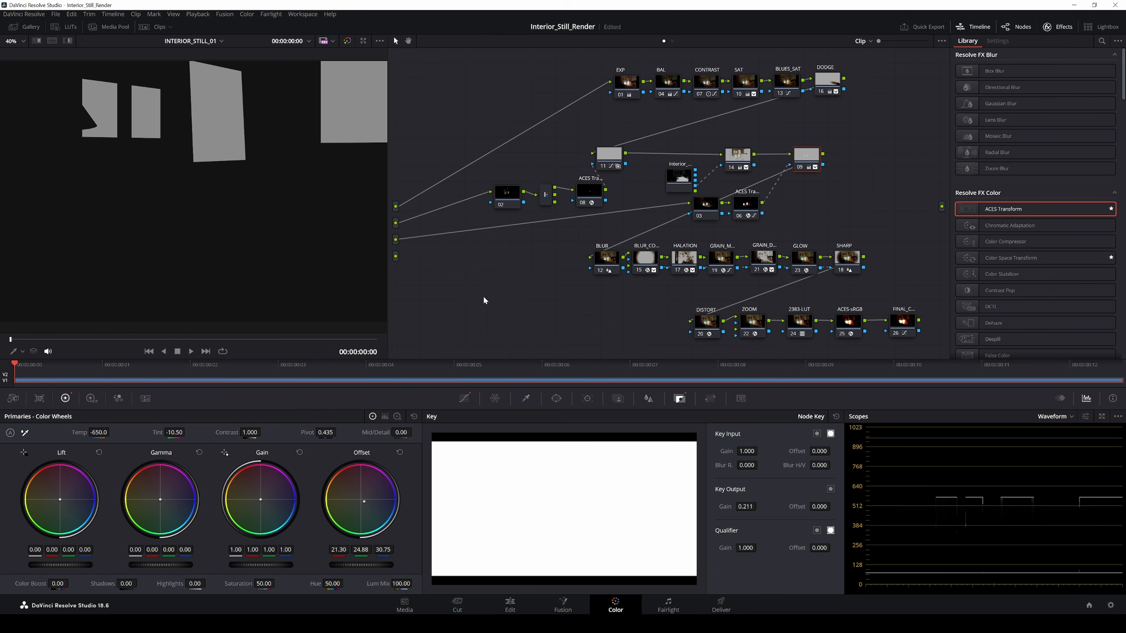
right_click(396, 256)
left_click(426, 294)
left_click_drag(802, 159, 804, 154)
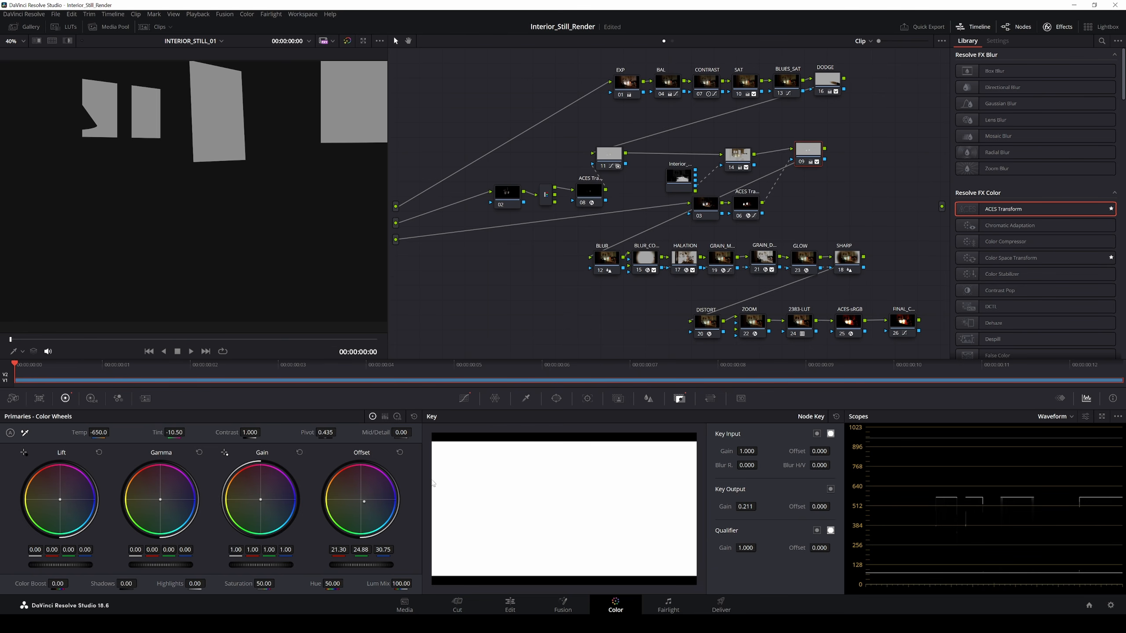
Step: On the Fusion page, delete MediaOut4 and shift Merge1_1 and Background1 around
left_click(561, 610)
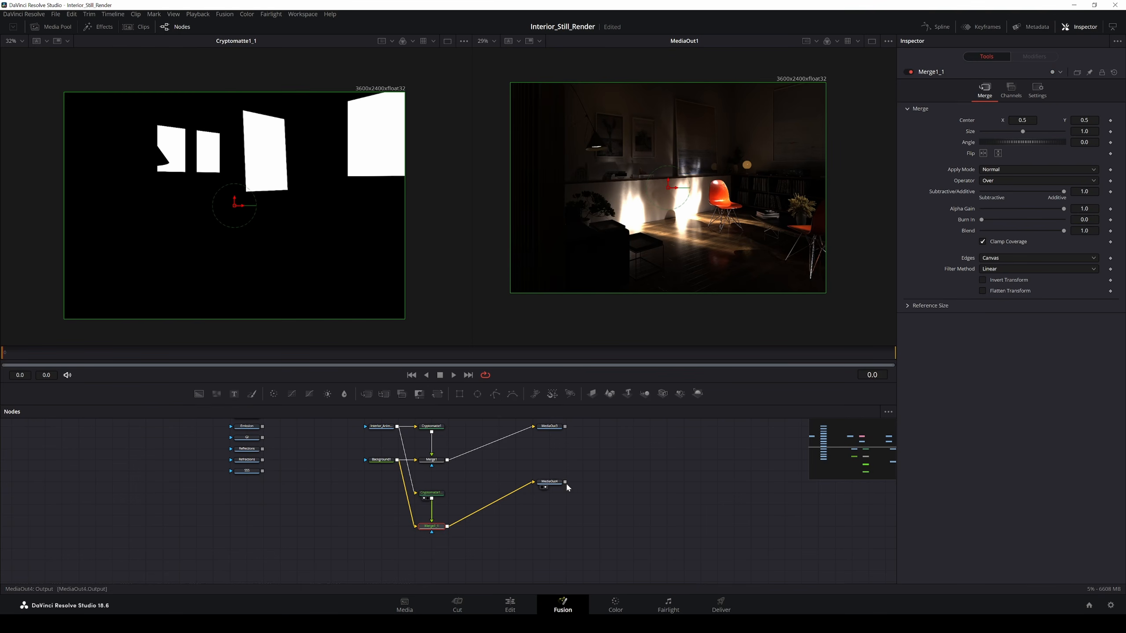
mouse_move(557, 496)
left_mouse_down()
mouse_move(542, 515)
mouse_move(557, 519)
left_mouse_up()
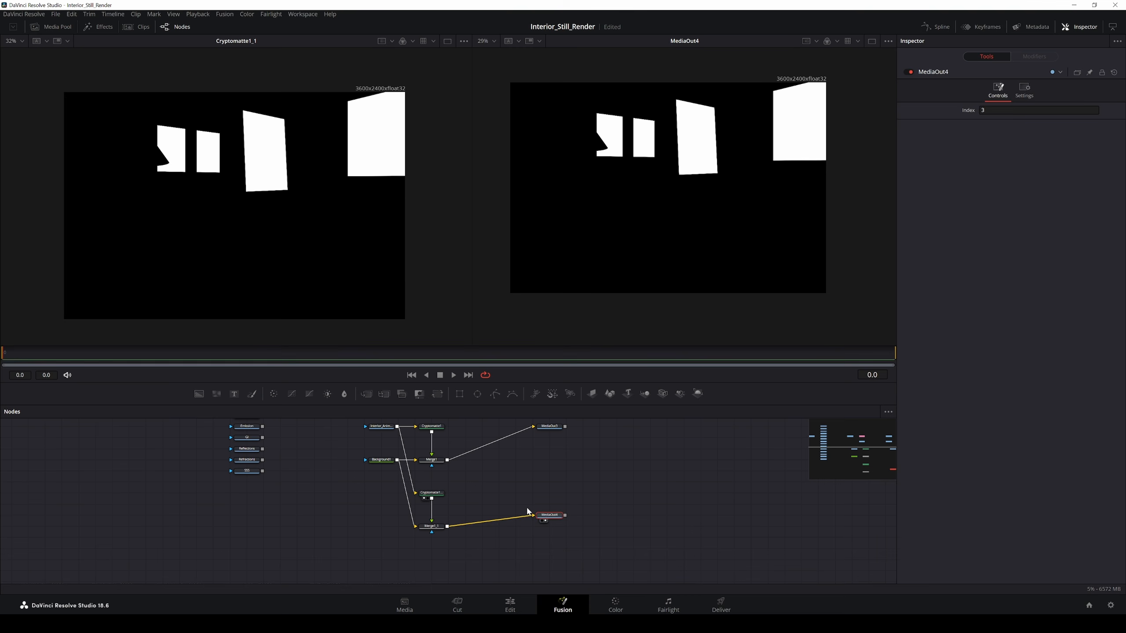
key("Delete")
left_click_drag(432, 527, 415, 527)
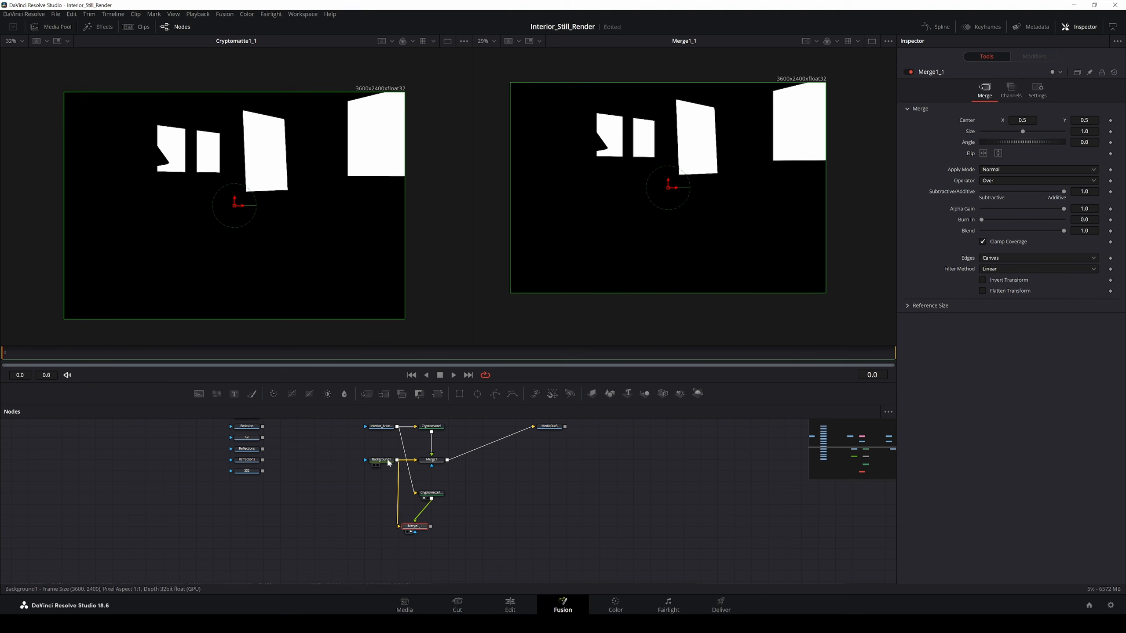
left_click_drag(387, 463, 371, 463)
left_click_drag(415, 527, 432, 526)
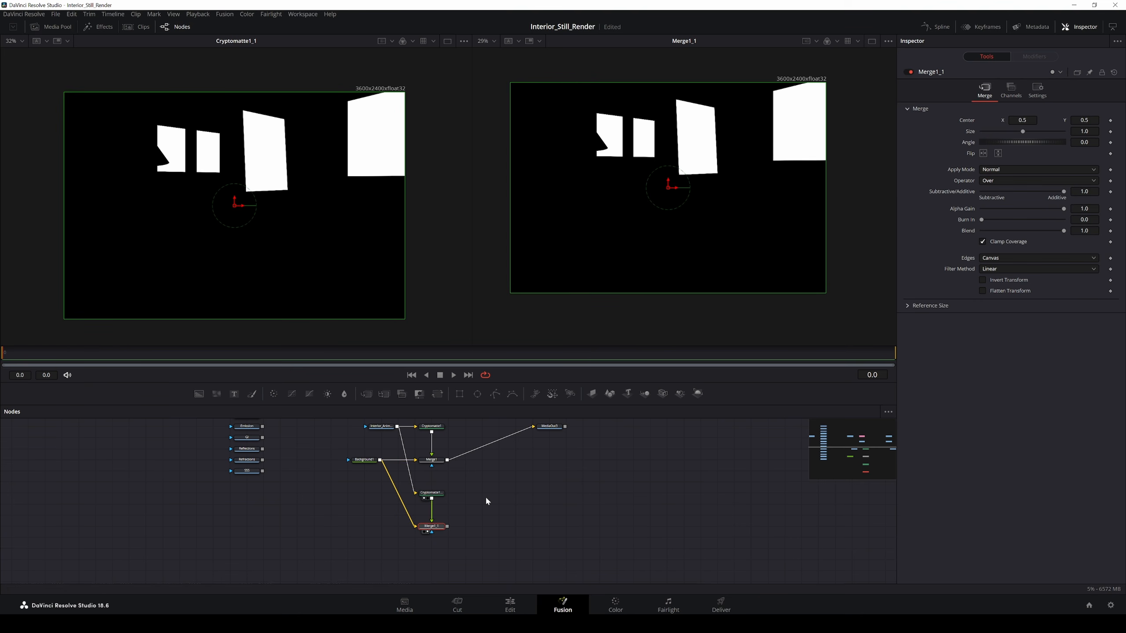
Step: Add a Saver tool connected after Merge1_1
key("shift+space")
type("saver")
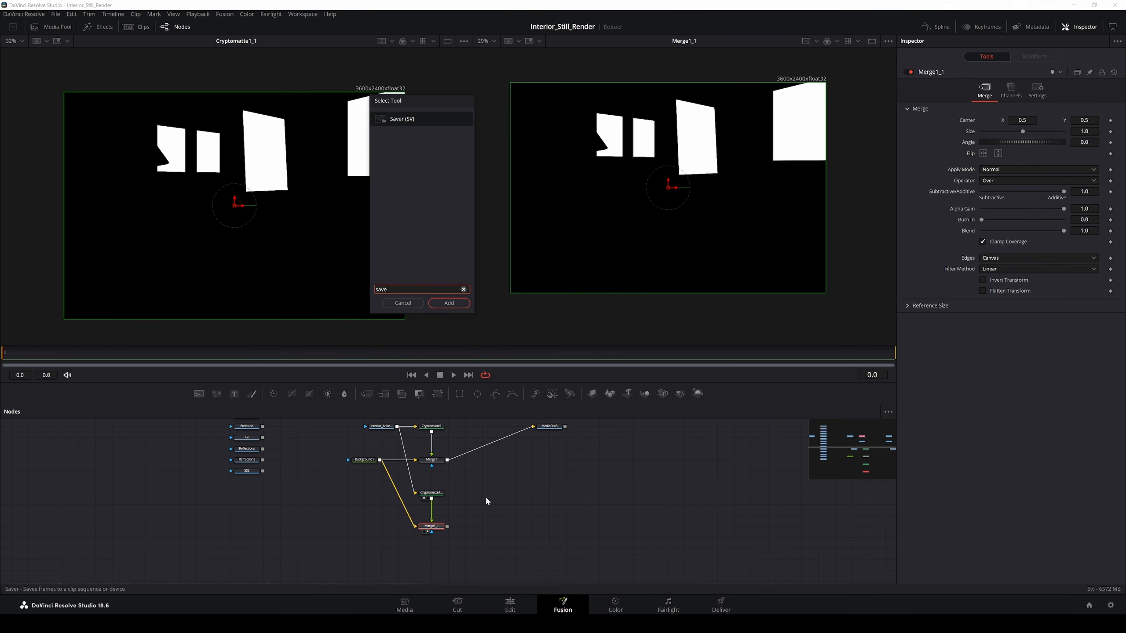
key("Return")
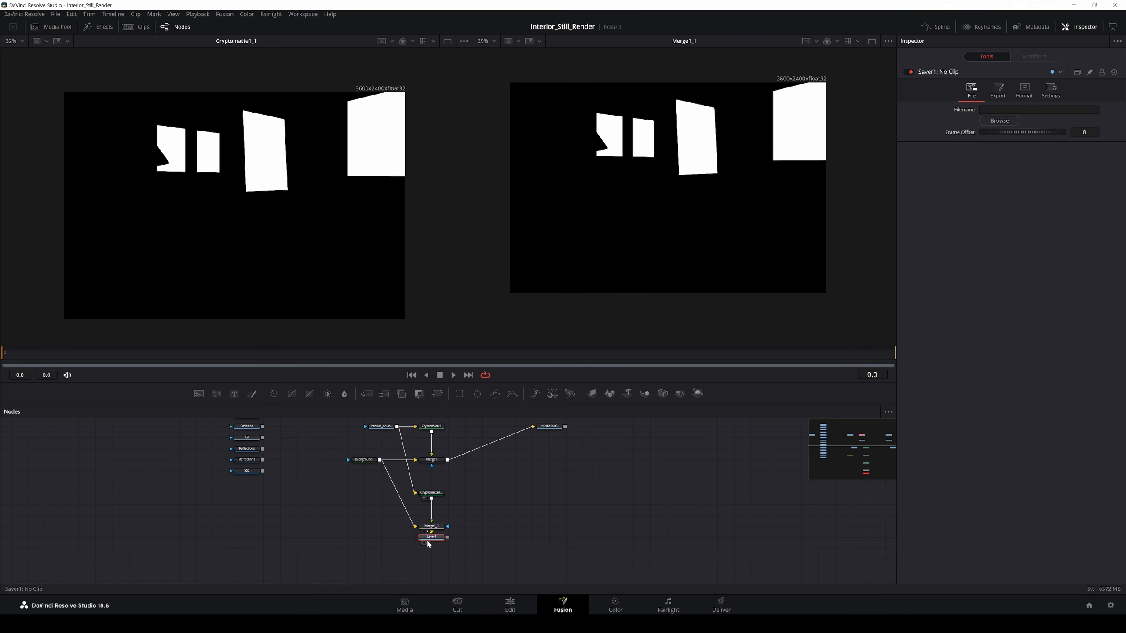
left_click_drag(432, 537, 500, 526)
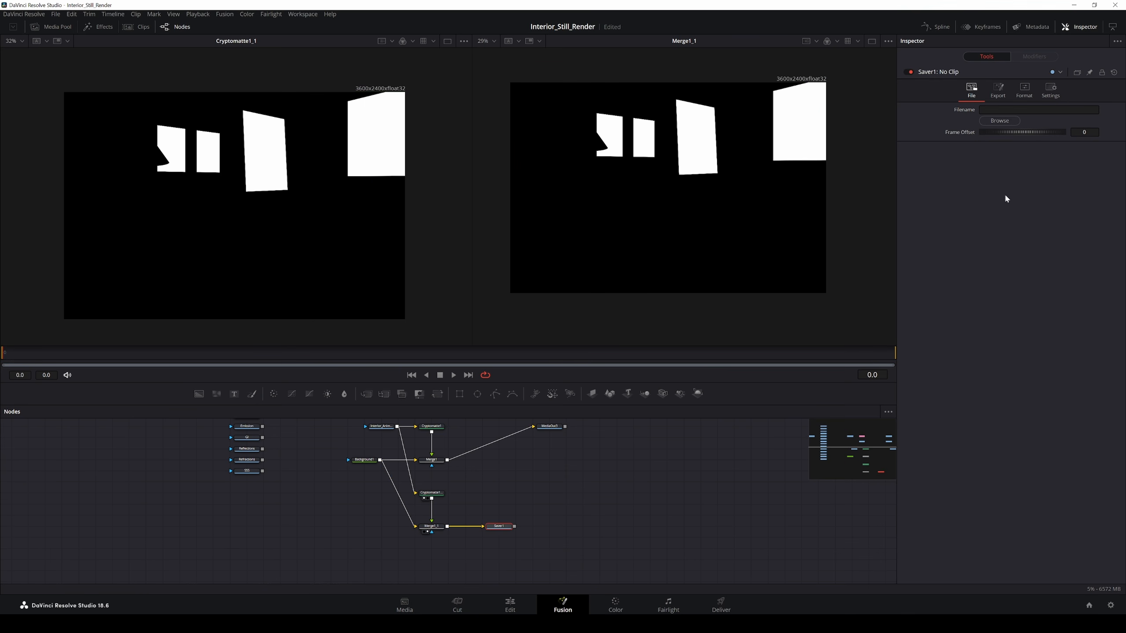
Step: Set the Saver output to Interior_Animated_Shadows_STILL_Photo_Frames_Matte.jpg
left_click(1015, 126)
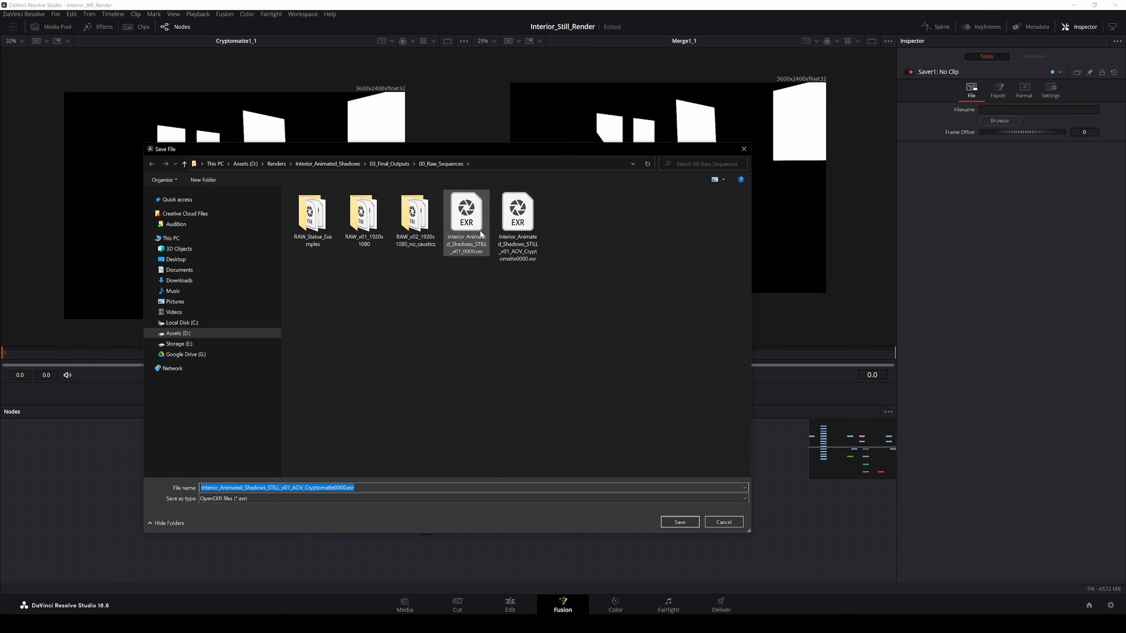
left_click(290, 487)
left_click_drag(345, 487, 45, 483)
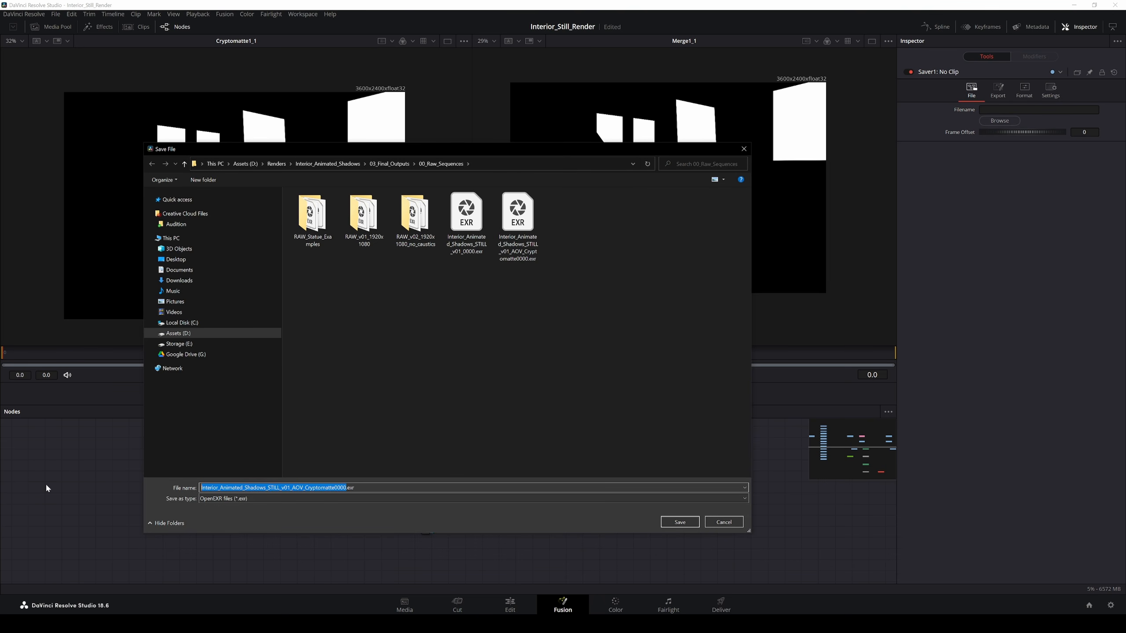
left_click_drag(346, 487, 281, 488)
type("Photo_Frame")
type("s_M")
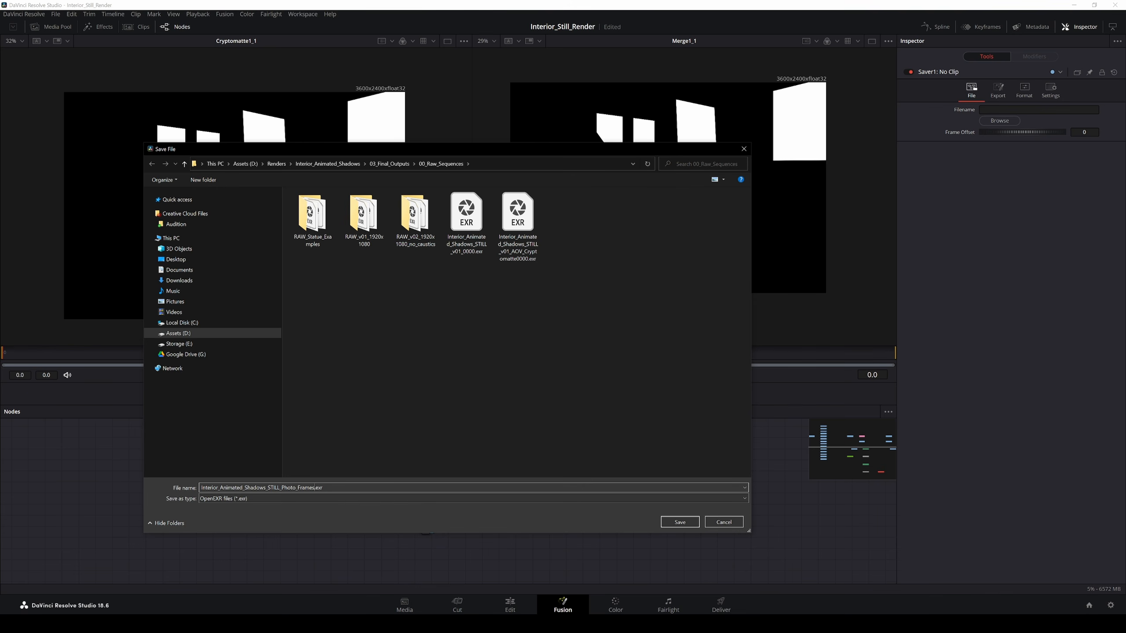
type("atte")
double_click(333, 487)
type("jpg")
key("Return")
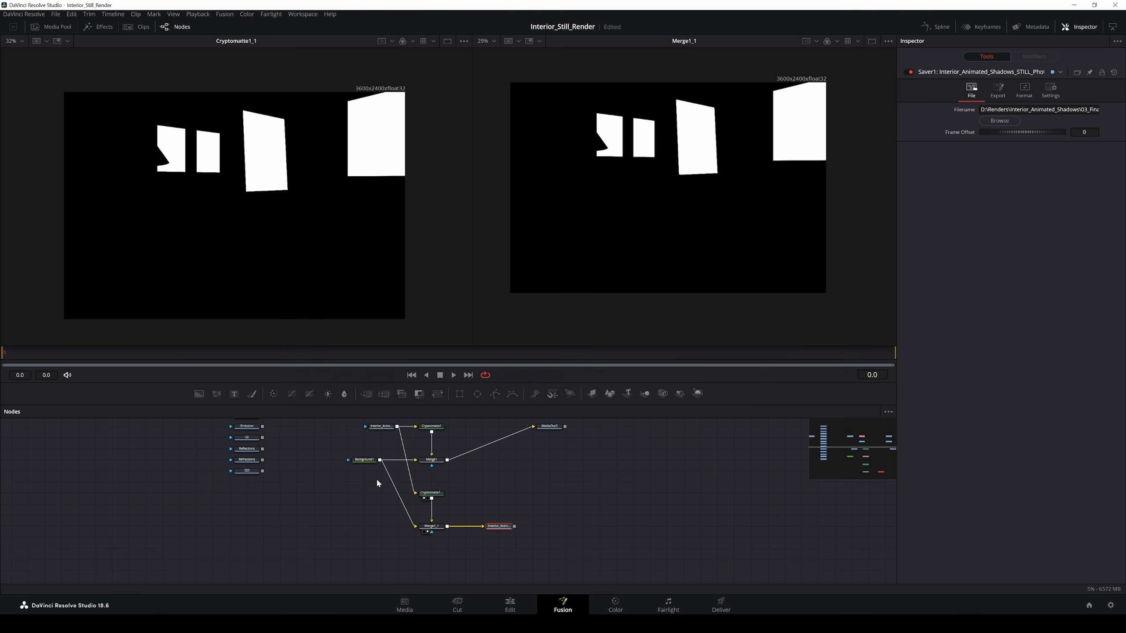
Step: Browse media storage to the Interior_Animated_Shadows project's 00_Raw_Sequences folder
left_click(510, 605)
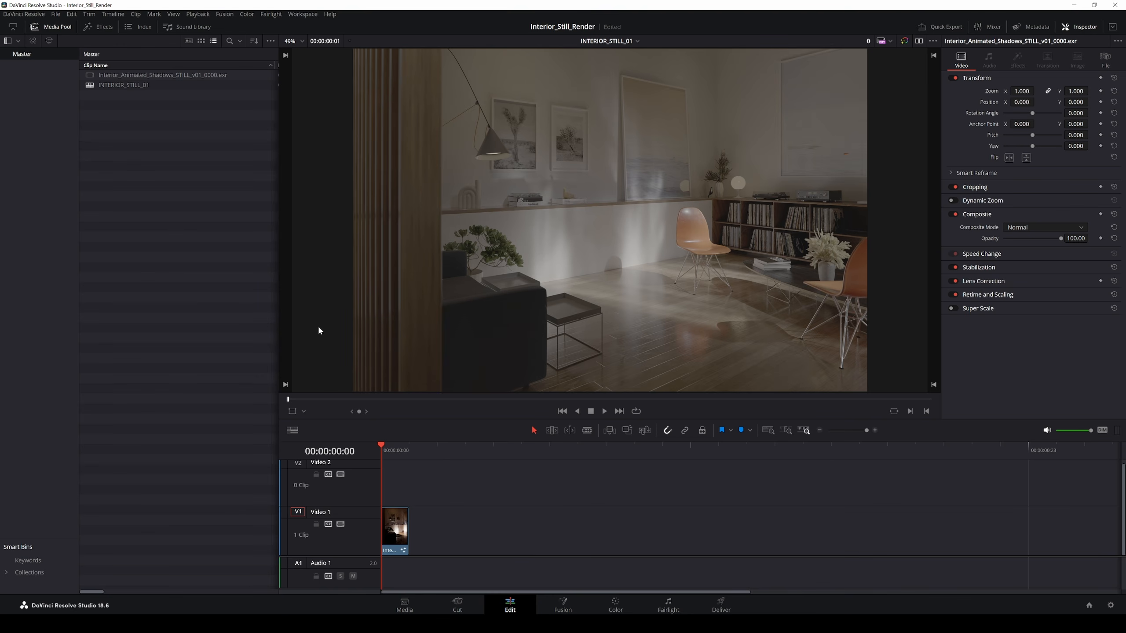
left_click(404, 604)
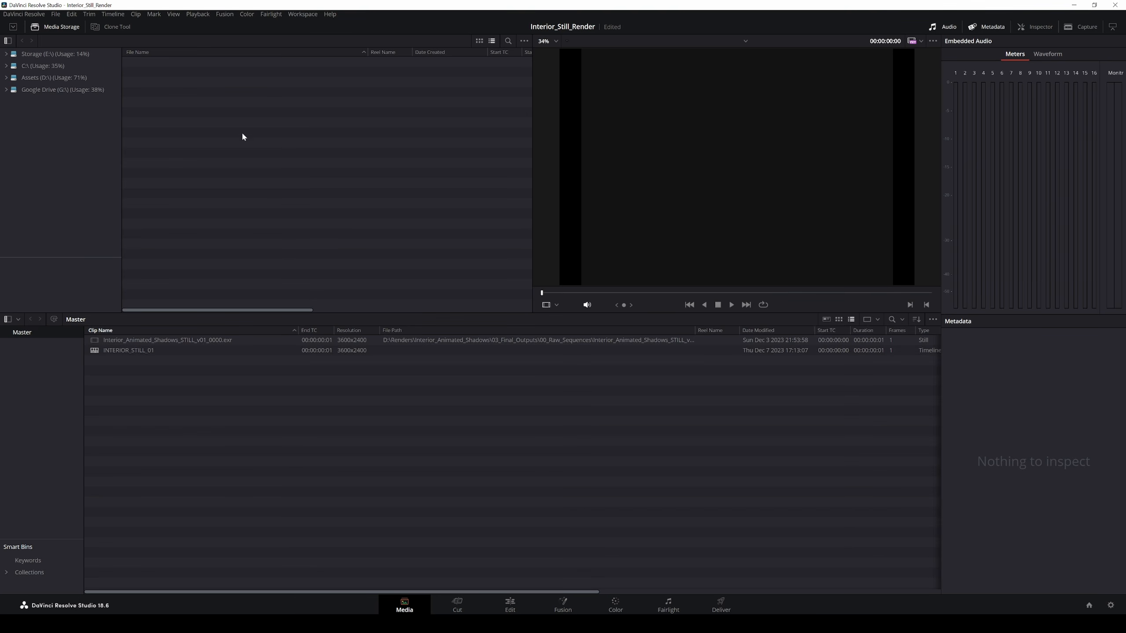
left_click(6, 77)
left_click_drag(118, 114, 103, 193)
left_click(26, 195)
double_click(166, 102)
double_click(162, 92)
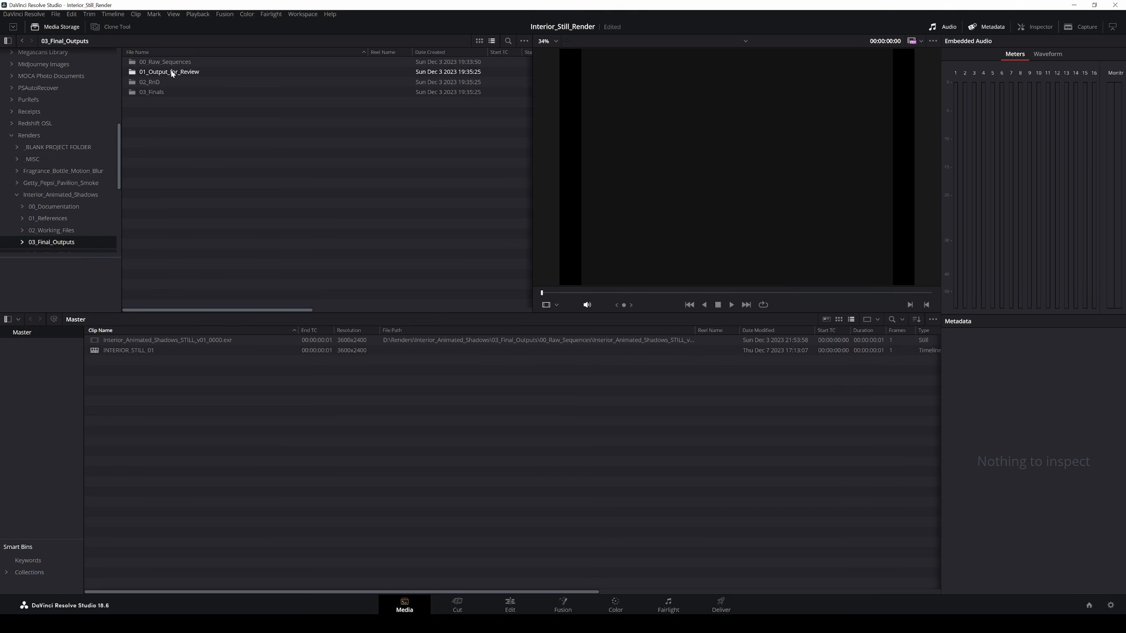
double_click(165, 62)
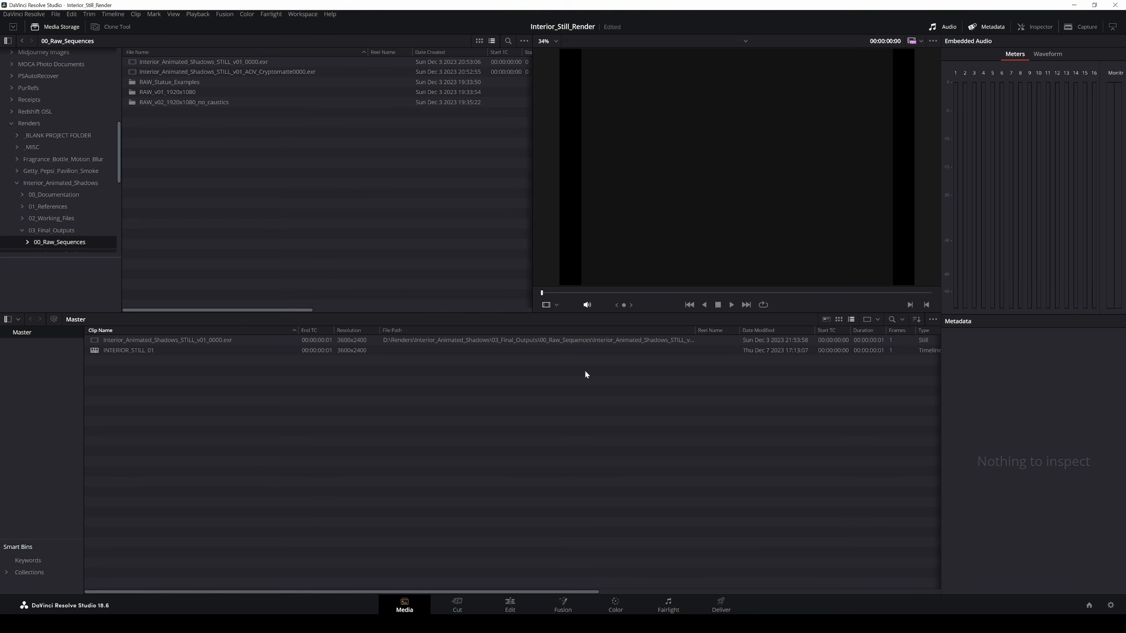
Step: Render all savers from the Fusion page, writing one frame of the photo-frame matte
left_click(563, 604)
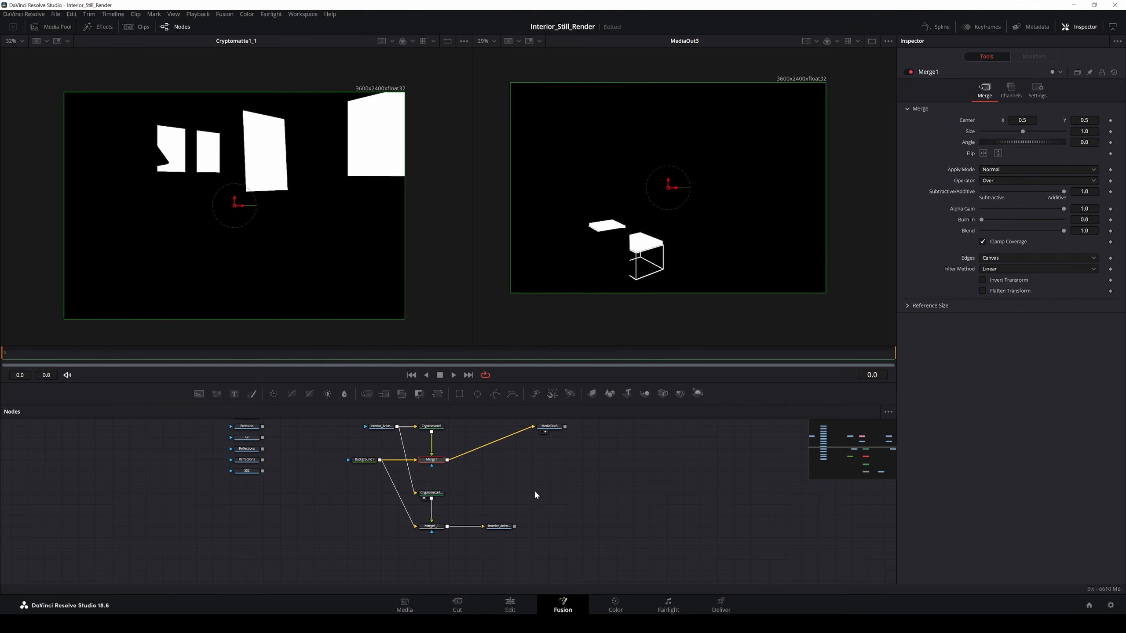
left_click(499, 528)
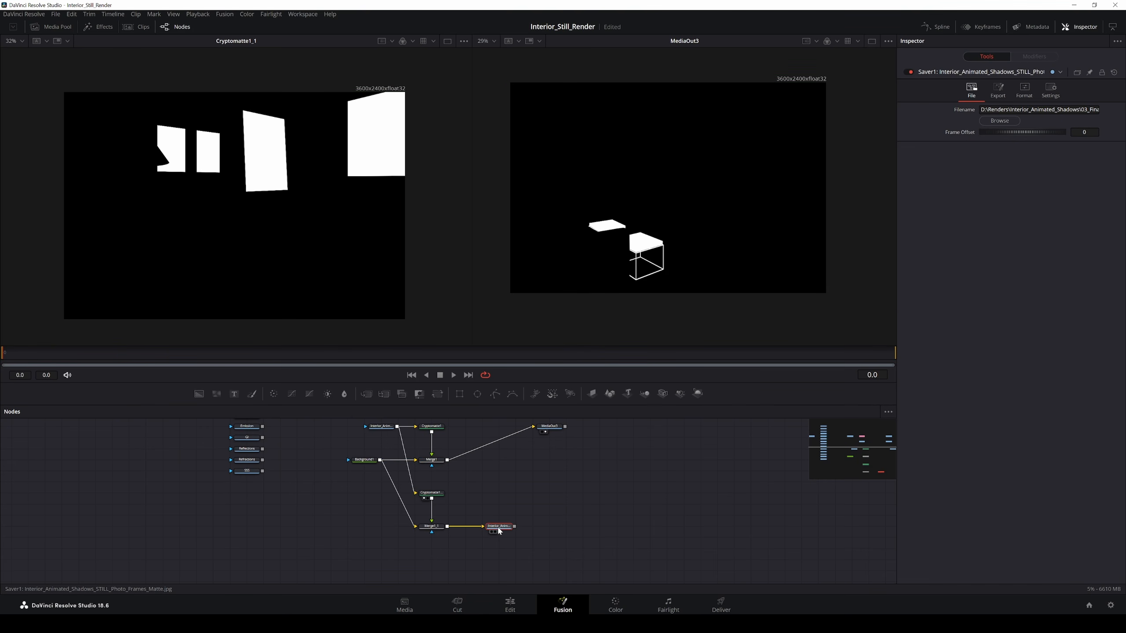
left_click(225, 14)
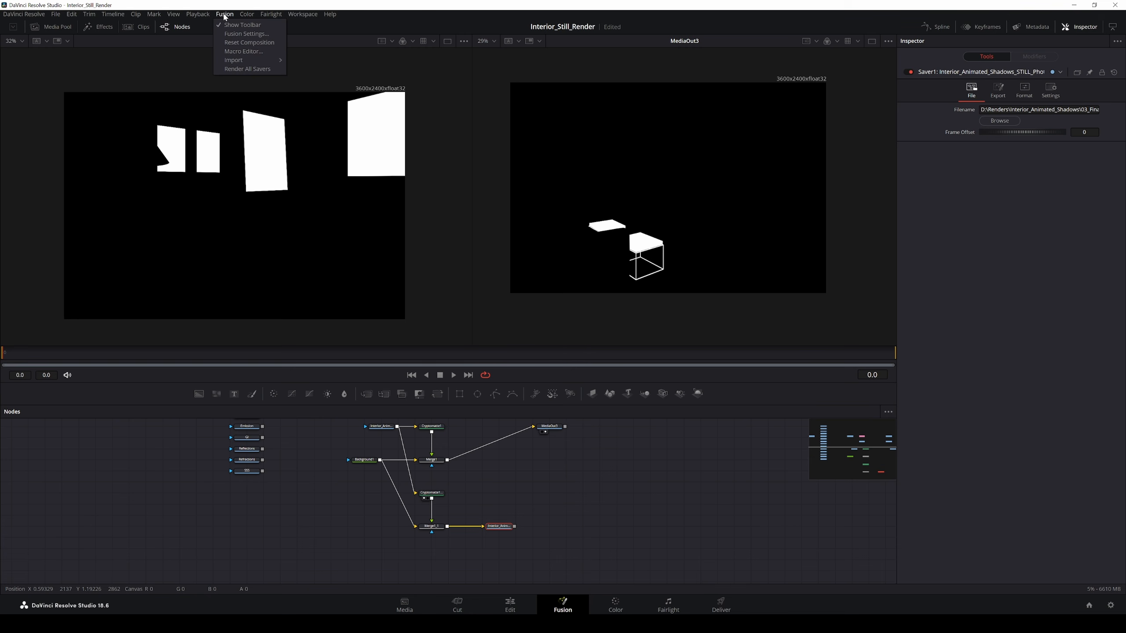
left_click(247, 69)
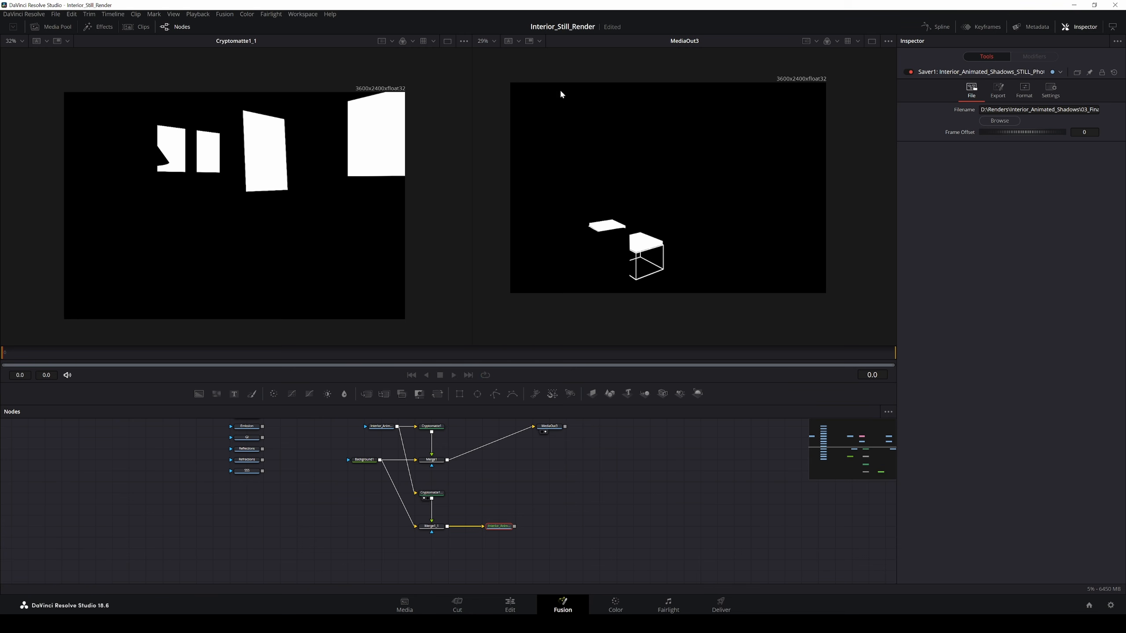
left_click(639, 334)
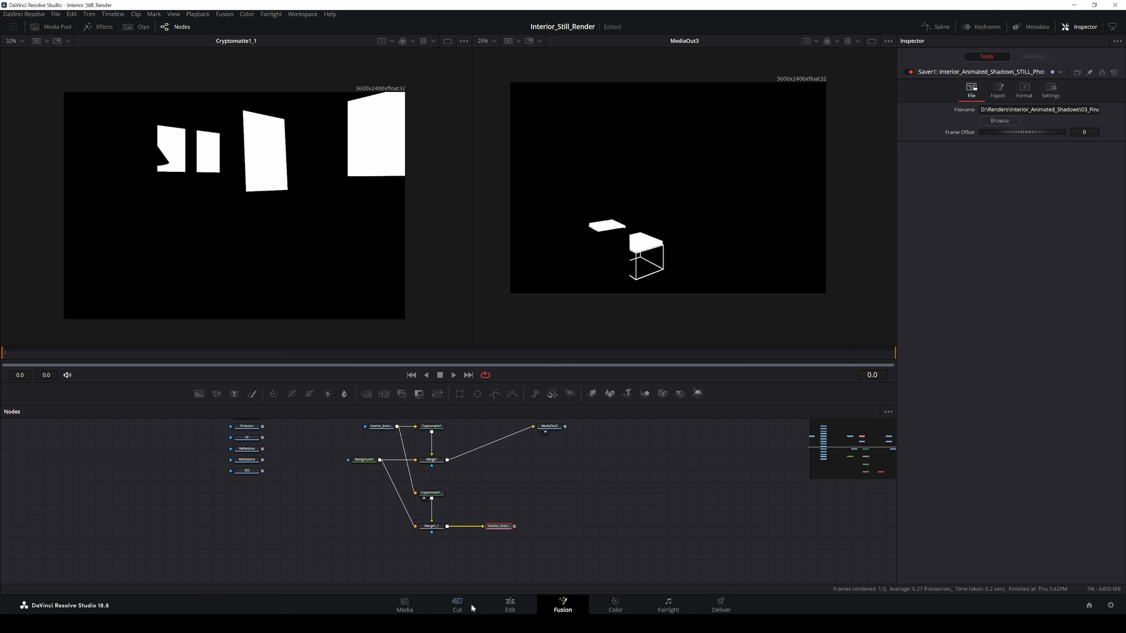
Step: Add Interior_Animated_Shadows_STILL_Photo_Frames_Matte0000.jpg from 00_Raw_Sequences to the media pool as a matte
left_click(404, 604)
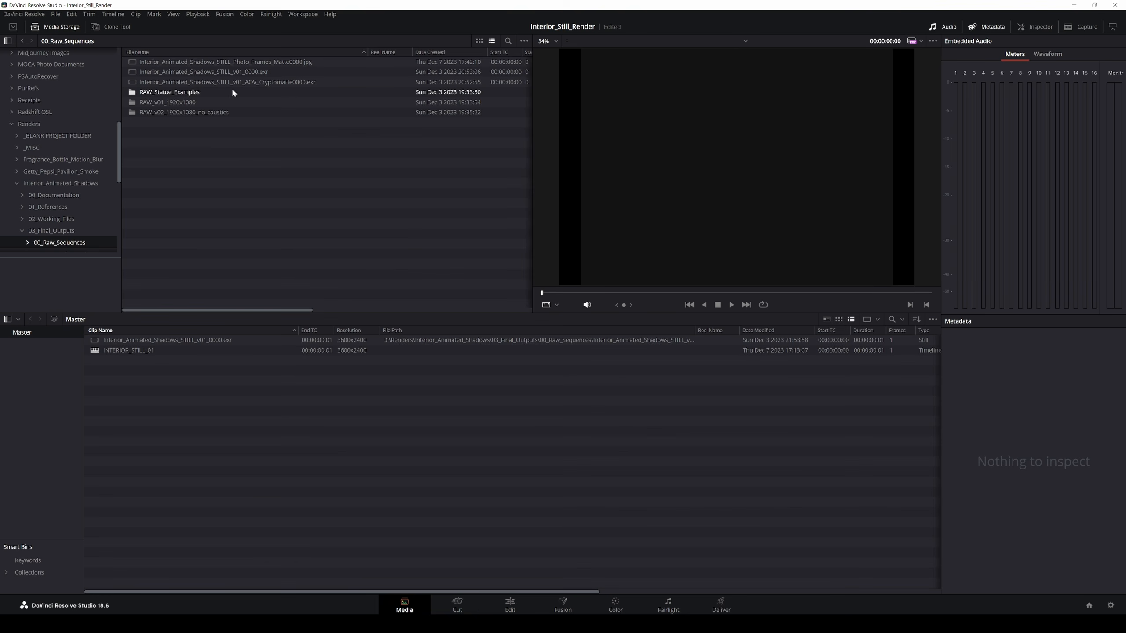
left_click(279, 66)
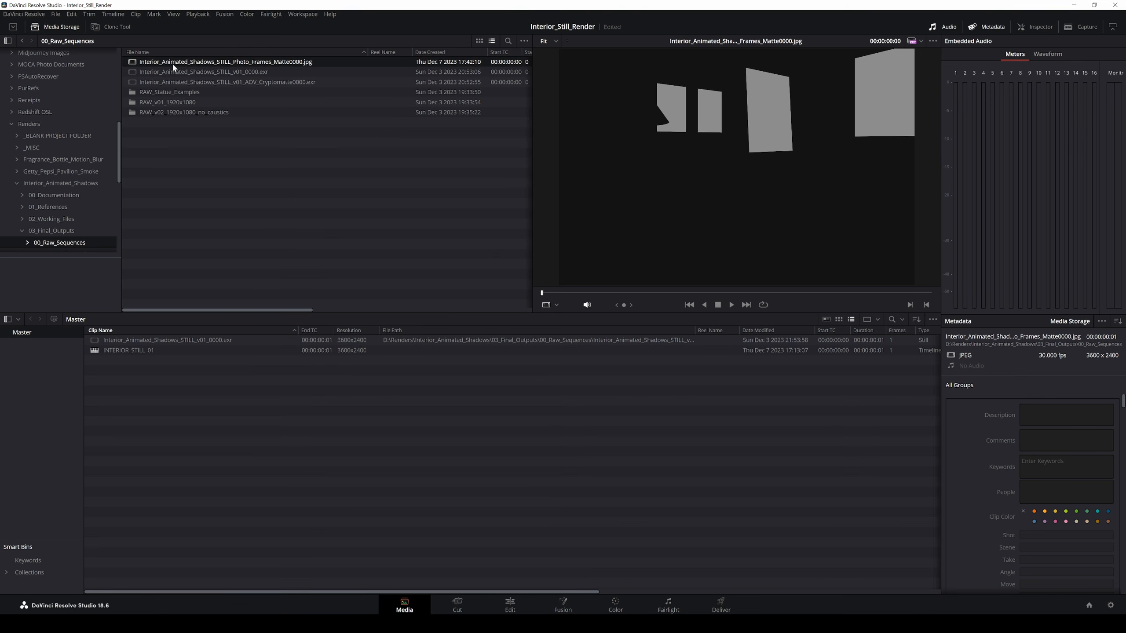
right_click(222, 65)
left_click(172, 125)
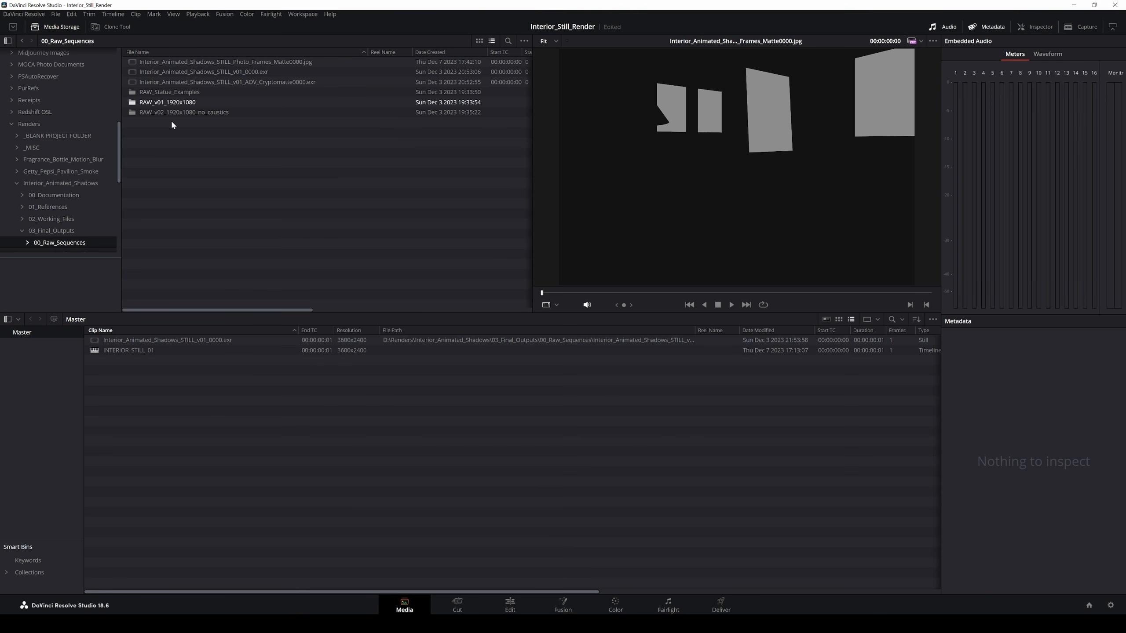
left_click(243, 63)
right_click(245, 65)
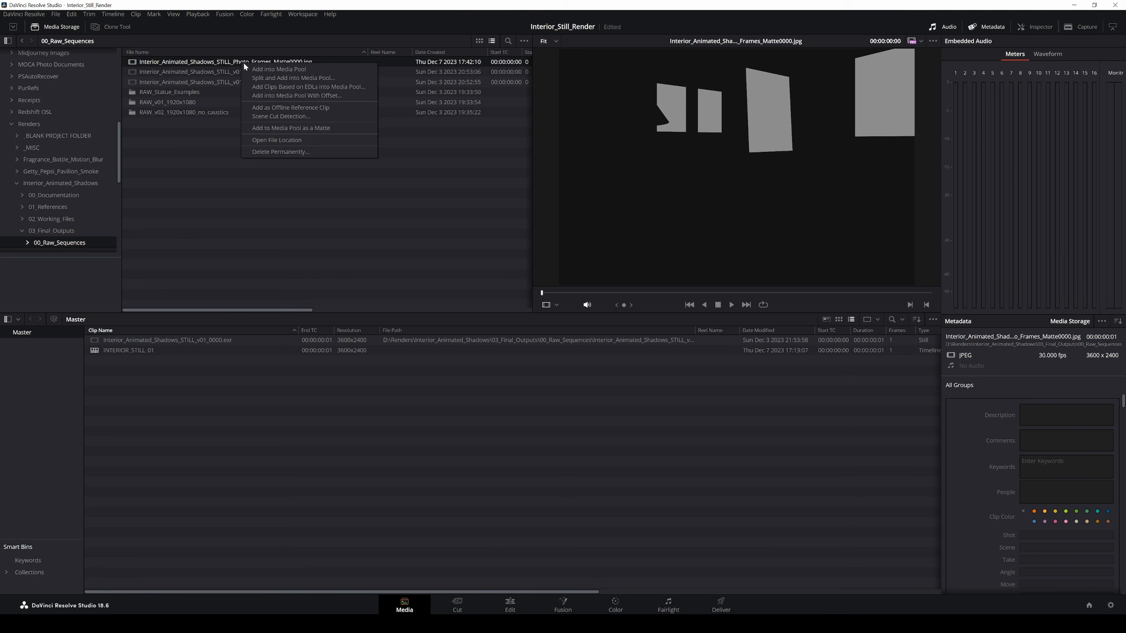
left_click(296, 129)
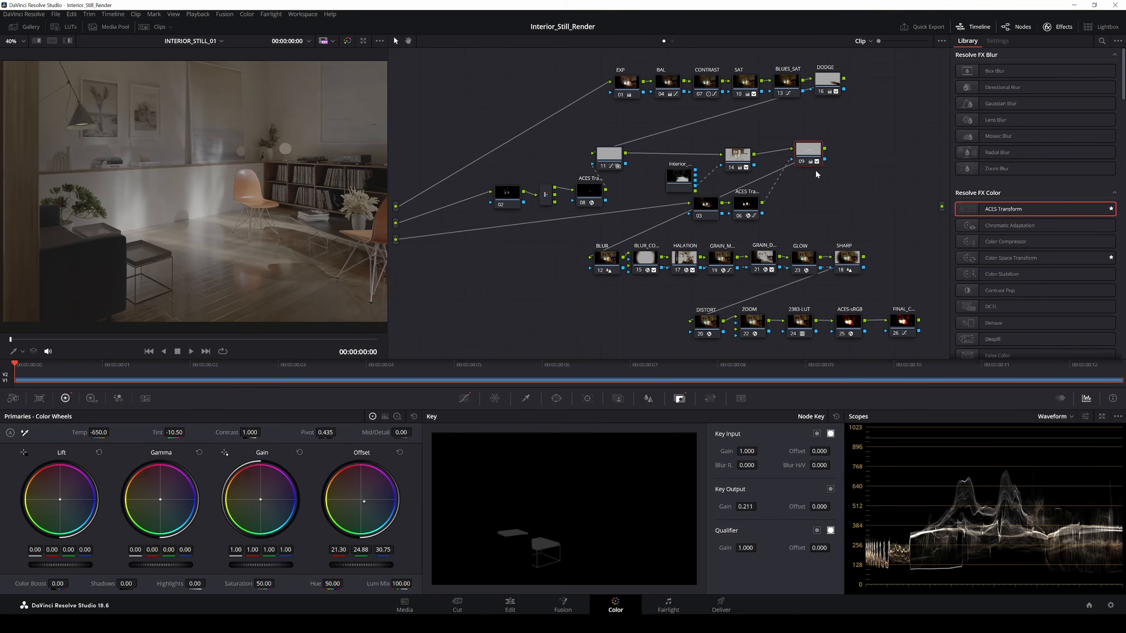
left_click_drag(810, 155, 878, 156)
Step: Add serial node 12 after node 09 and tidy the node layout around it
key("alt+s")
left_click_drag(678, 178, 664, 175)
left_click_drag(609, 156, 588, 148)
left_click_drag(481, 172, 523, 199)
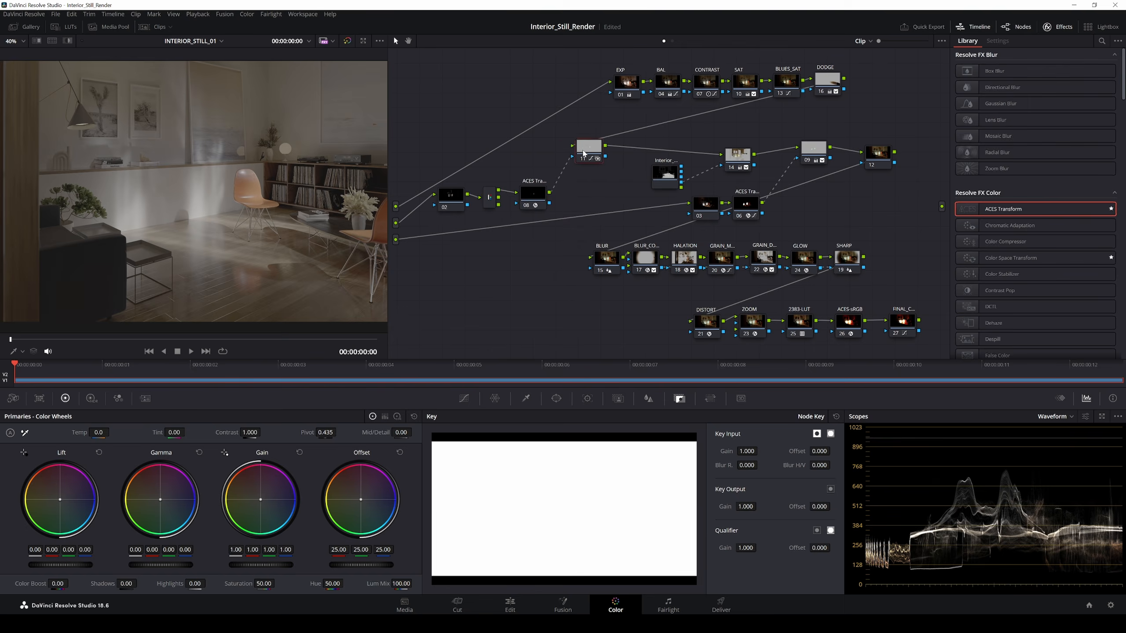
left_click_drag(586, 151, 543, 158)
left_click_drag(664, 174, 610, 195)
left_click_drag(737, 157, 673, 154)
left_click_drag(685, 182, 769, 223)
left_click_drag(745, 206, 707, 217)
left_click_drag(813, 151, 750, 157)
left_click_drag(892, 157, 855, 154)
Step: Attach the Photo_Frames_Matte timeline matte to node 12 and preview the keyed frames
right_click(835, 154)
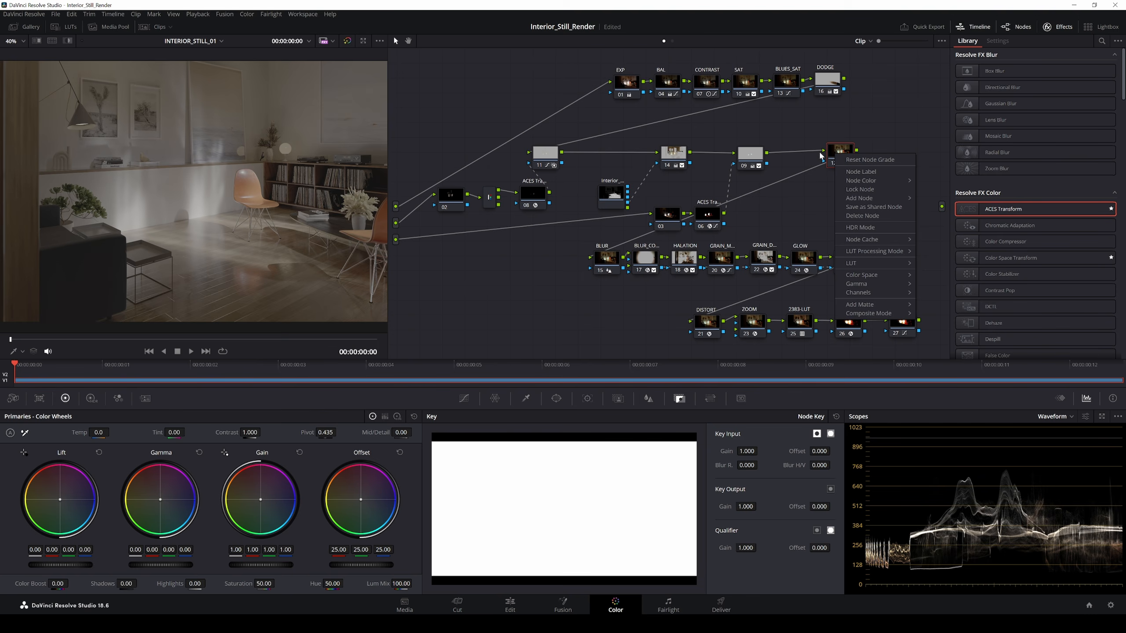
mouse_move(863, 306)
mouse_move(939, 316)
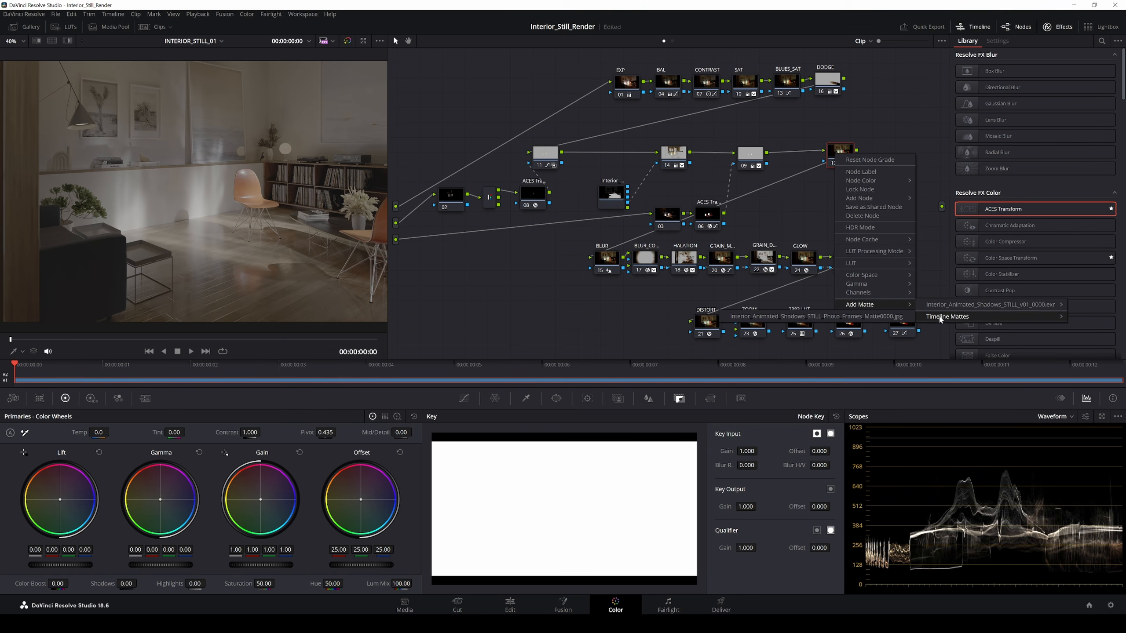
left_click(845, 322)
left_click(841, 151)
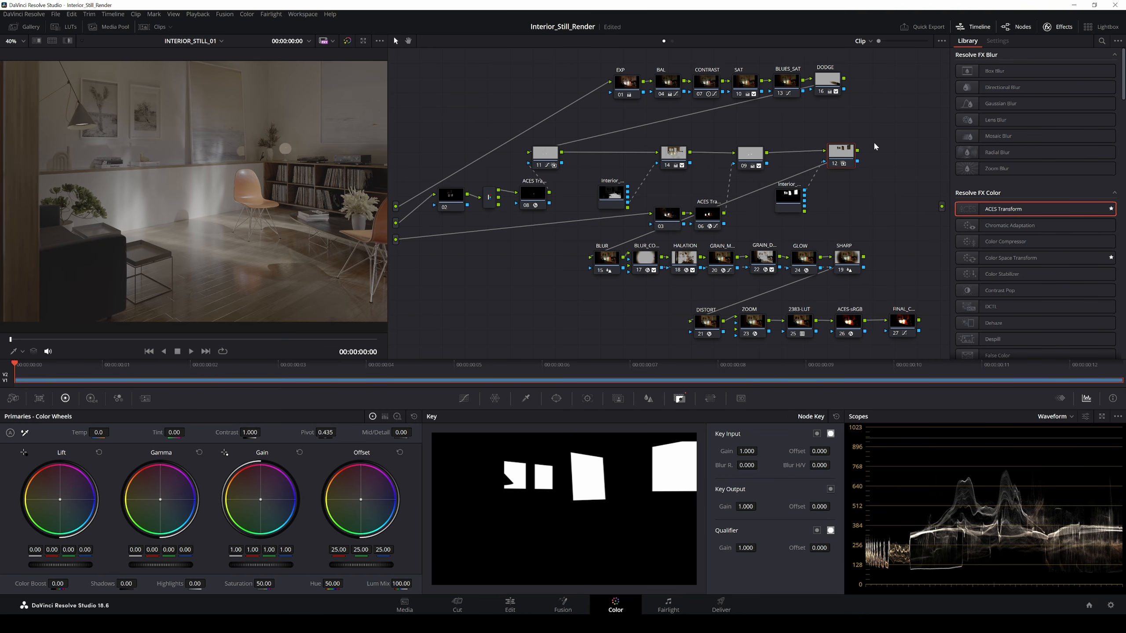
left_click(67, 40)
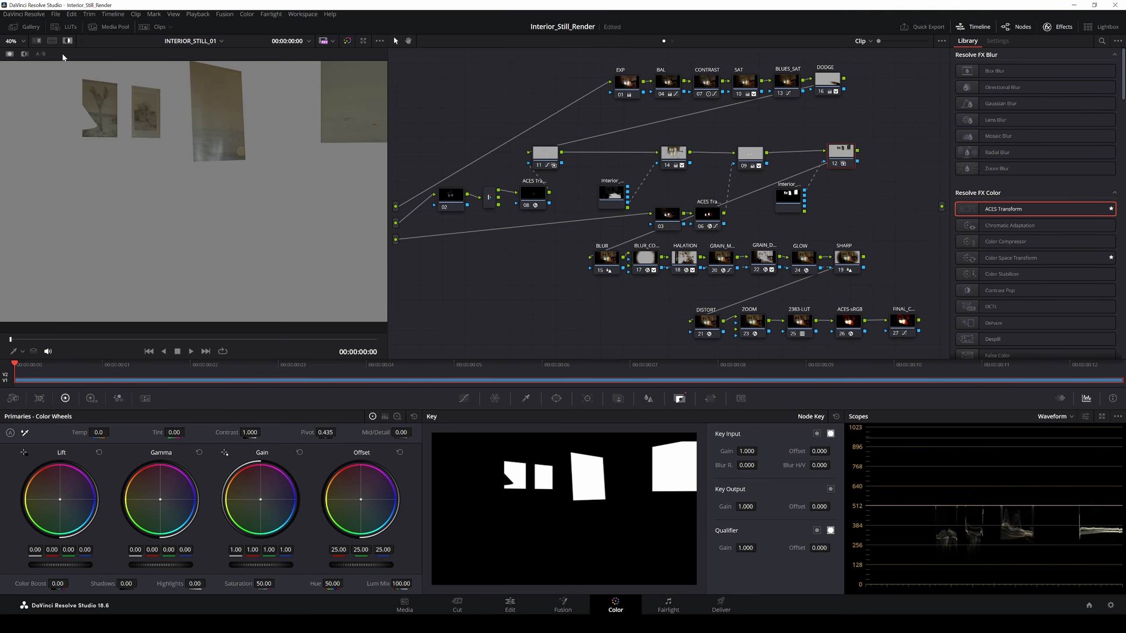
left_click(68, 41)
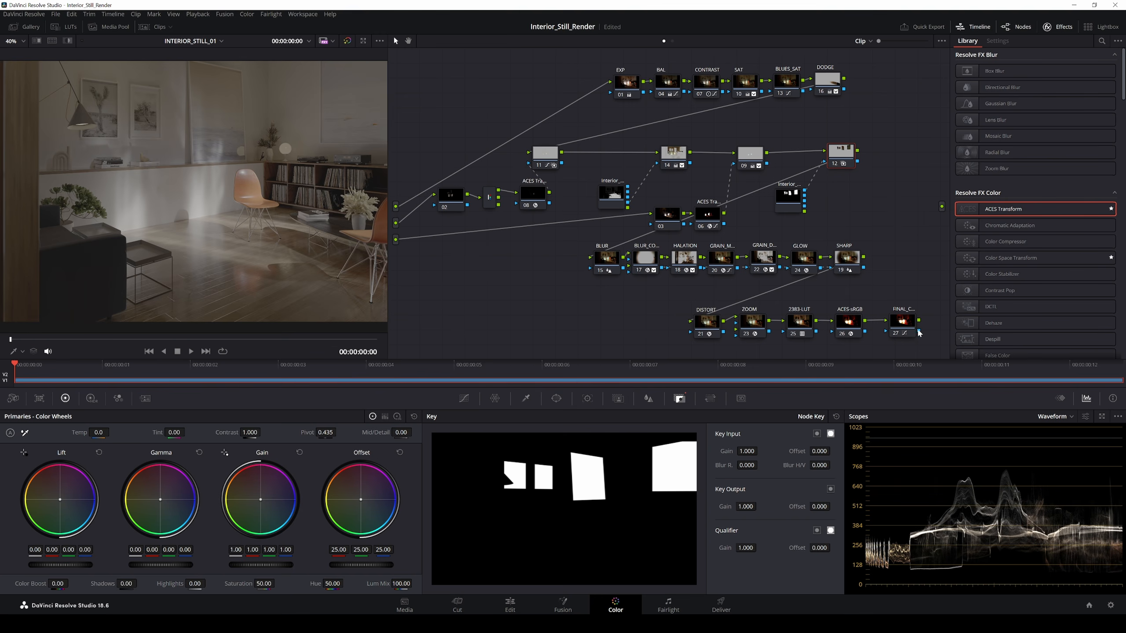
Step: Reconnect FINAL_C node 27 to the output, lift gamma slightly, and delete nodes 03 and 06
left_click_drag(919, 320, 941, 207)
scroll(248, 223, "down", 3)
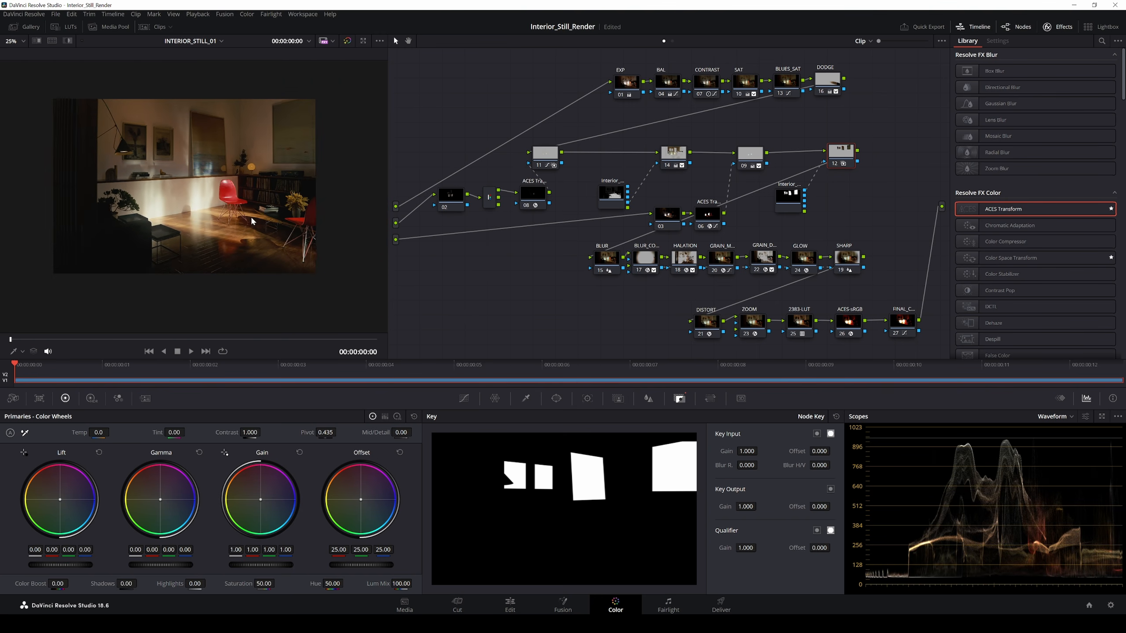
scroll(251, 220, "up", 2)
left_click_drag(388, 174, 477, 172)
left_click_drag(915, 156, 914, 154)
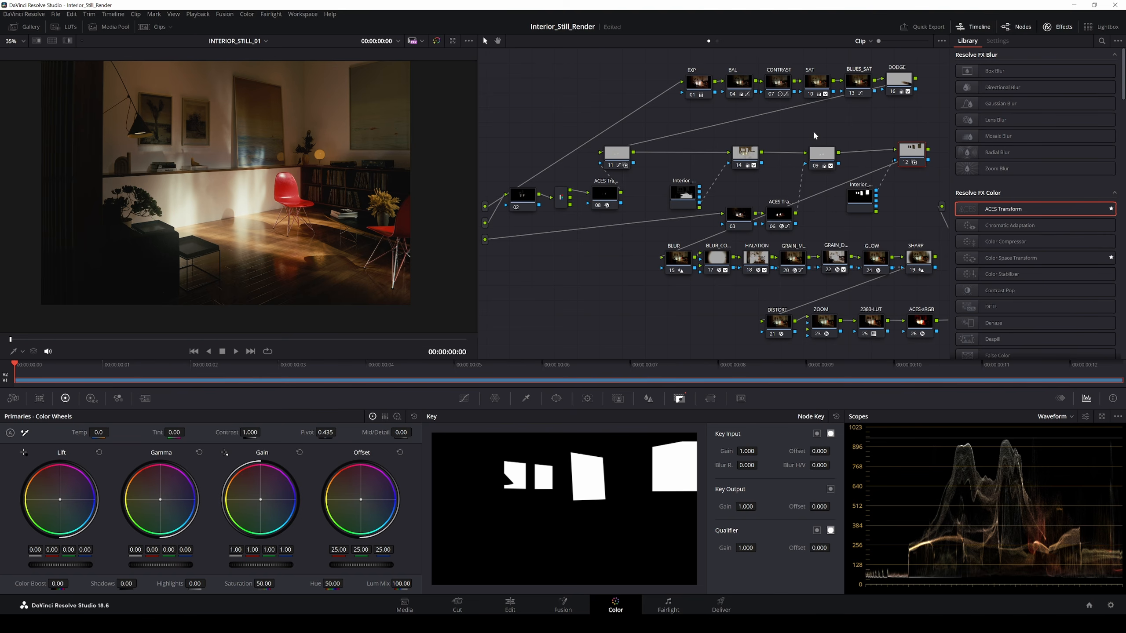
mouse_move(156, 565)
left_mouse_down()
mouse_move(171, 564)
mouse_move(152, 559)
left_mouse_up()
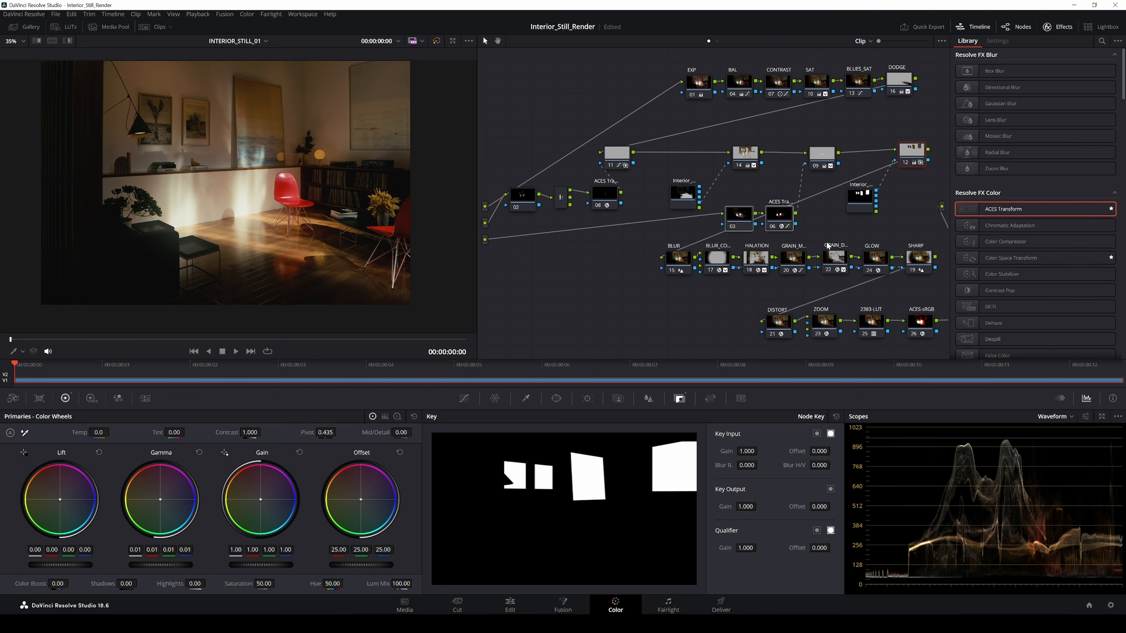
key("Delete")
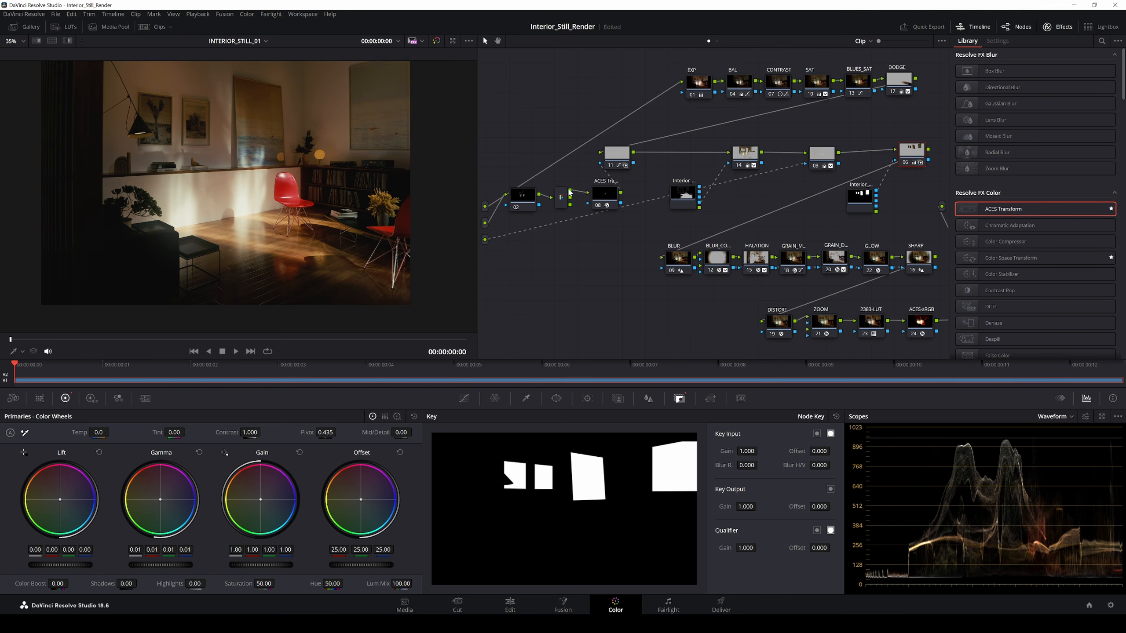
Step: Delete the unused old nodes and connect the source input directly to EXP
right_click(486, 225)
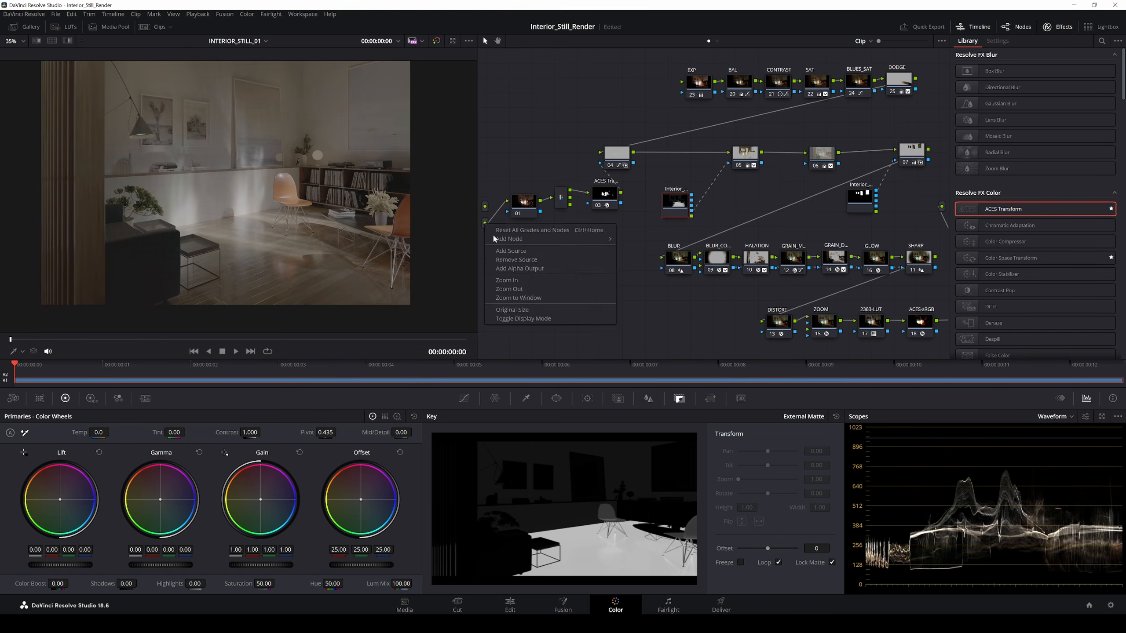
left_click(516, 260)
key("Delete")
left_click_drag(485, 206, 681, 82)
key("Delete")
key("Delete")
Step: Rearrange the two Interior matte nodes and slightly lift gamma
left_click_drag(745, 155, 712, 157)
right_click(521, 256)
left_click_drag(860, 198, 722, 190)
left_click(629, 290)
scroll(630, 289, "down", 1)
left_click_drag(617, 196, 608, 188)
left_click_drag(805, 153, 803, 153)
mouse_move(160, 564)
left_mouse_down()
mouse_move(178, 565)
mouse_move(155, 565)
mouse_move(164, 565)
left_mouse_up()
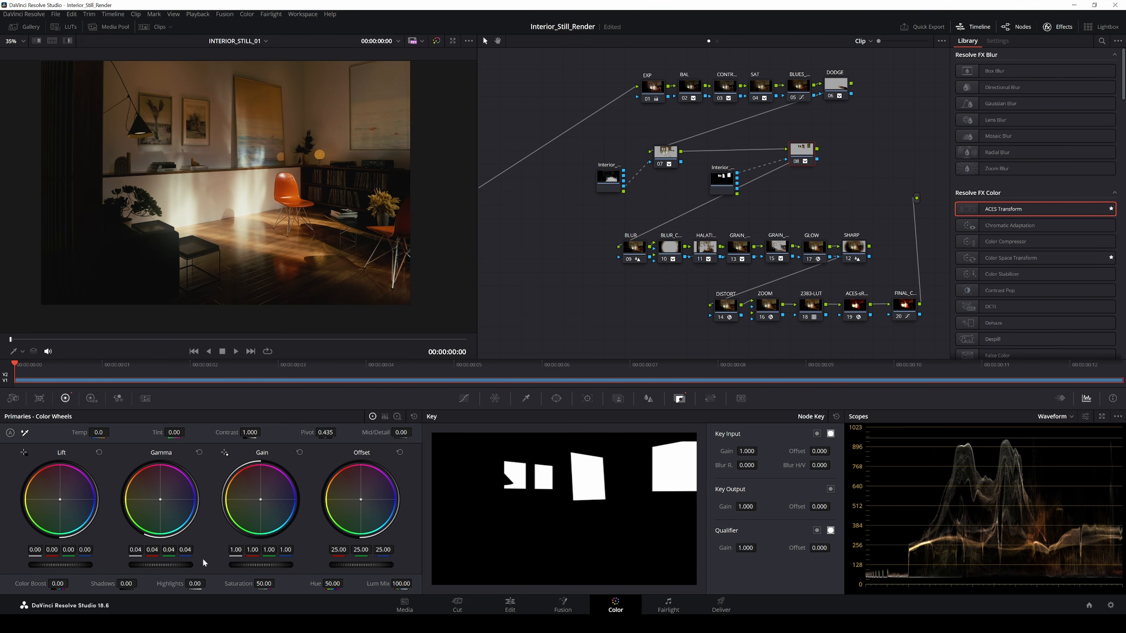
Step: Move the Interior external-matte nodes further left and save the project
left_click_drag(553, 273, 576, 275)
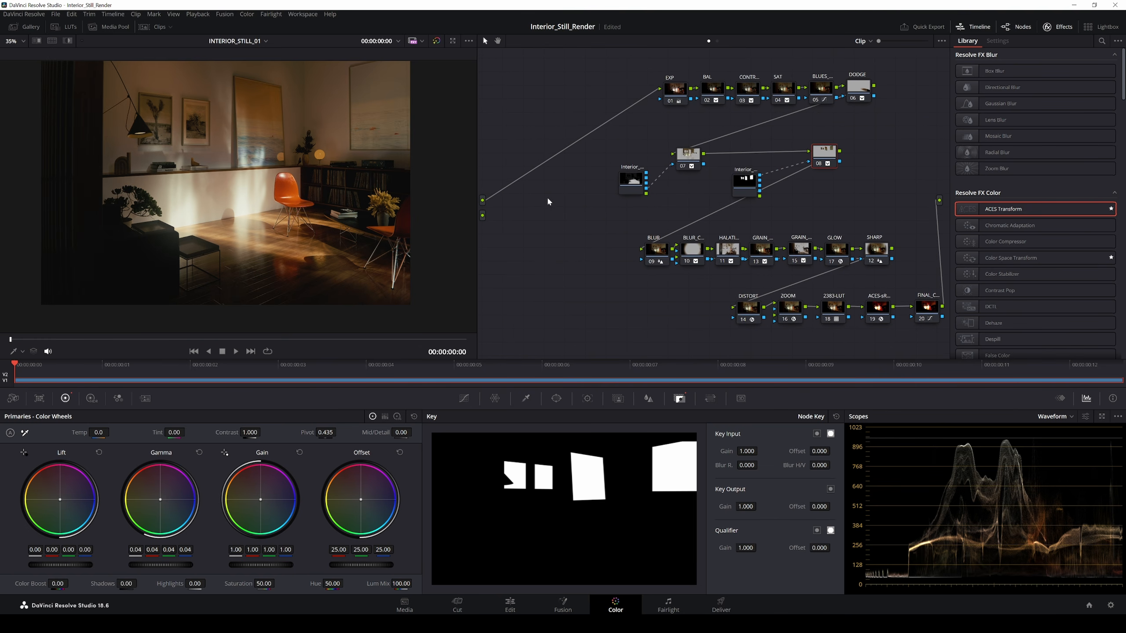
left_click_drag(630, 179, 621, 178)
left_click_drag(748, 200, 744, 202)
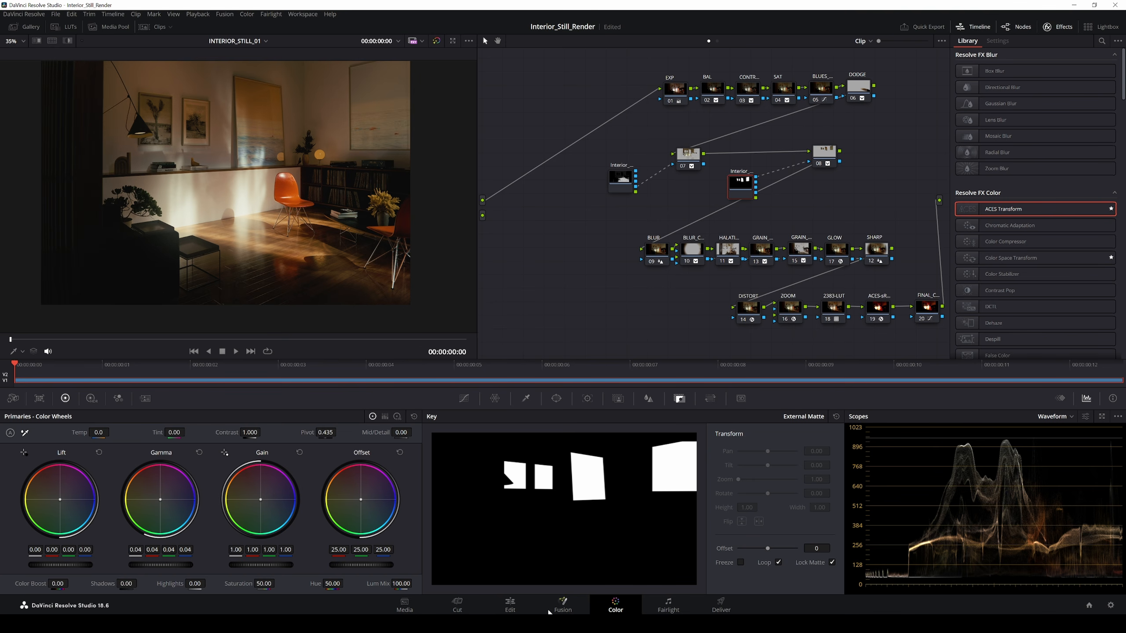
key("ctrl+s")
right_click(738, 193)
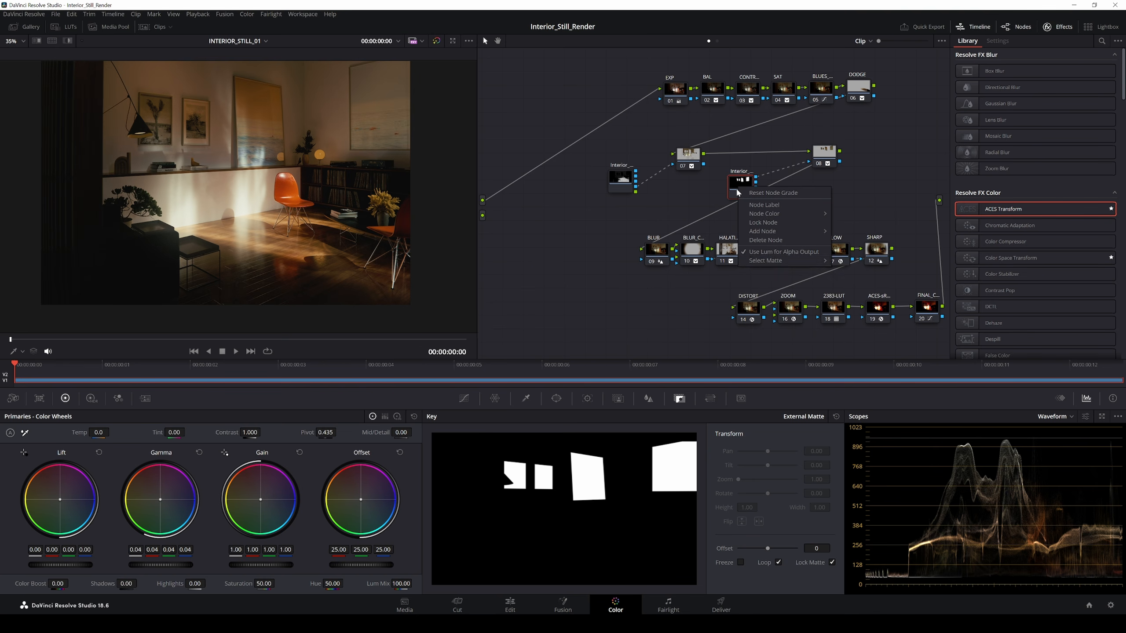
left_click(691, 183)
left_click_drag(741, 183, 739, 182)
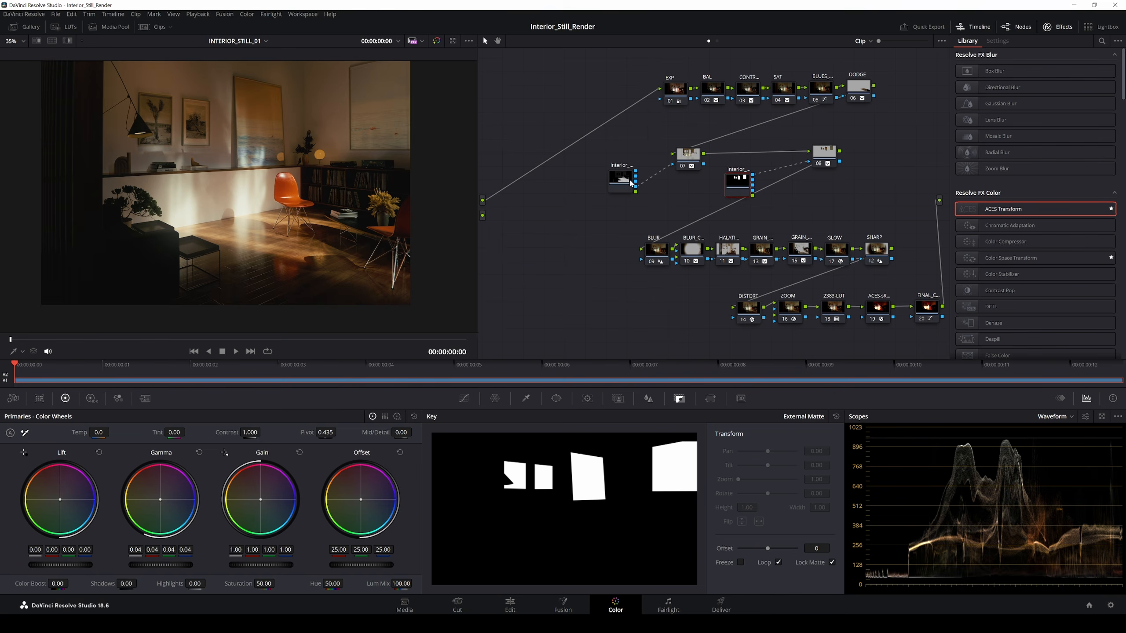
left_click_drag(625, 180, 616, 180)
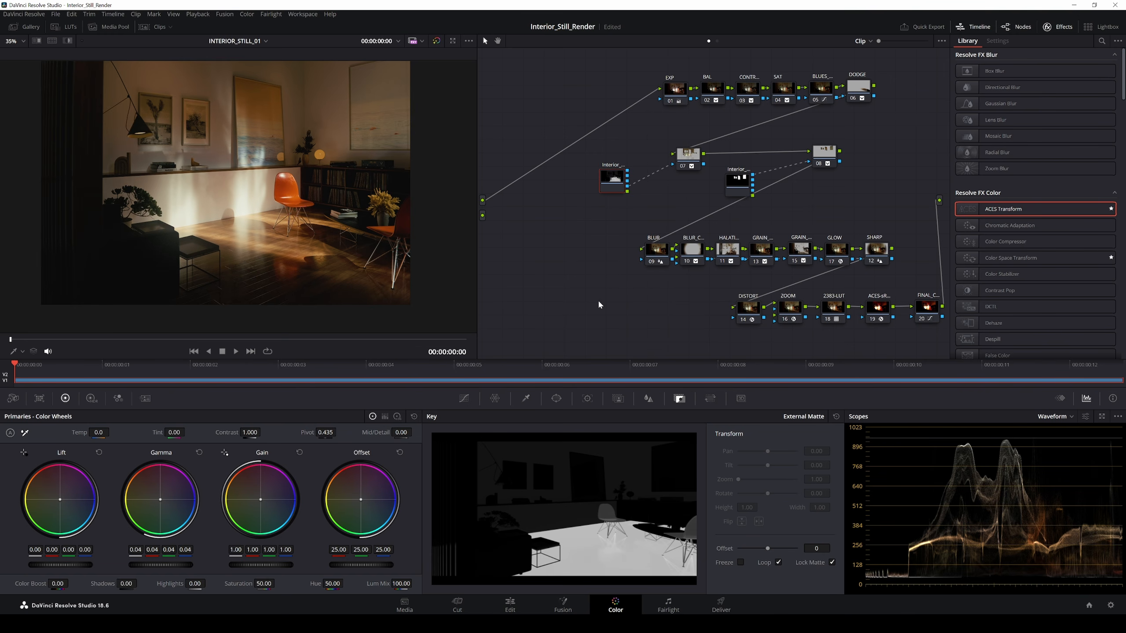
Step: On the Fusion page, set Cryptomatte1_1's View Mode to Colors
left_click(563, 604)
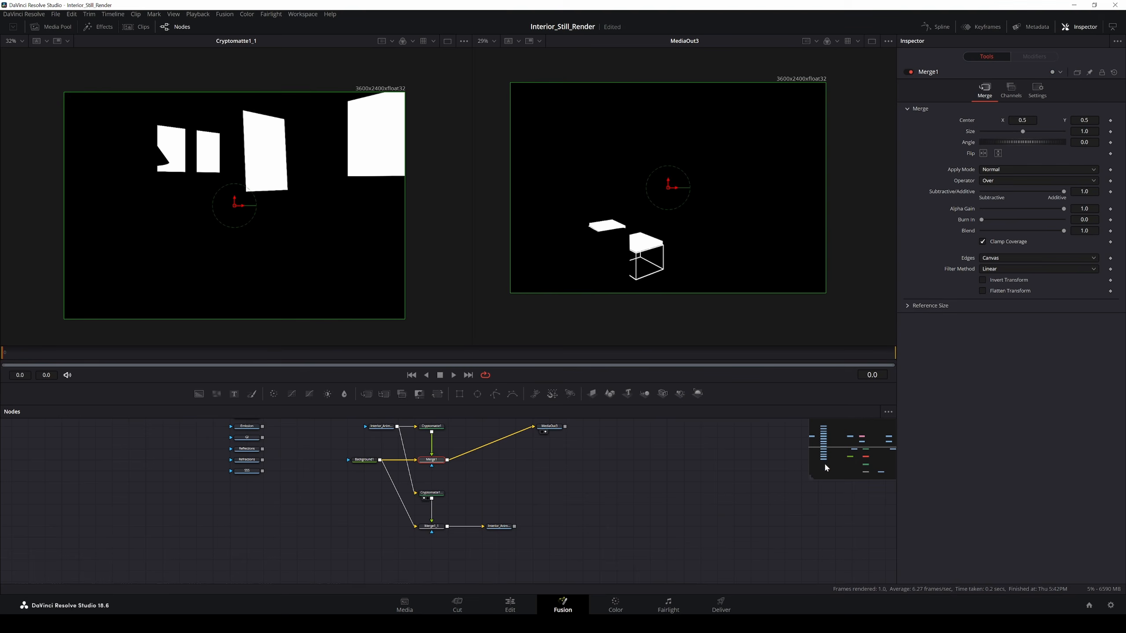
mouse_move(514, 476)
left_mouse_down()
mouse_move(493, 516)
mouse_move(505, 490)
left_mouse_up()
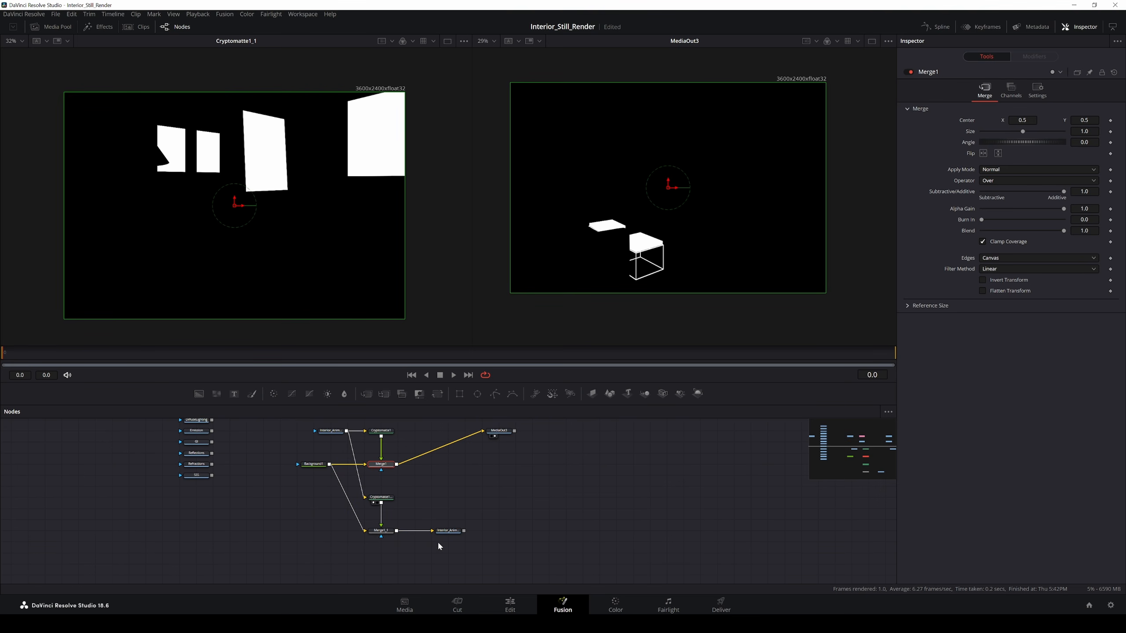
left_click(389, 532)
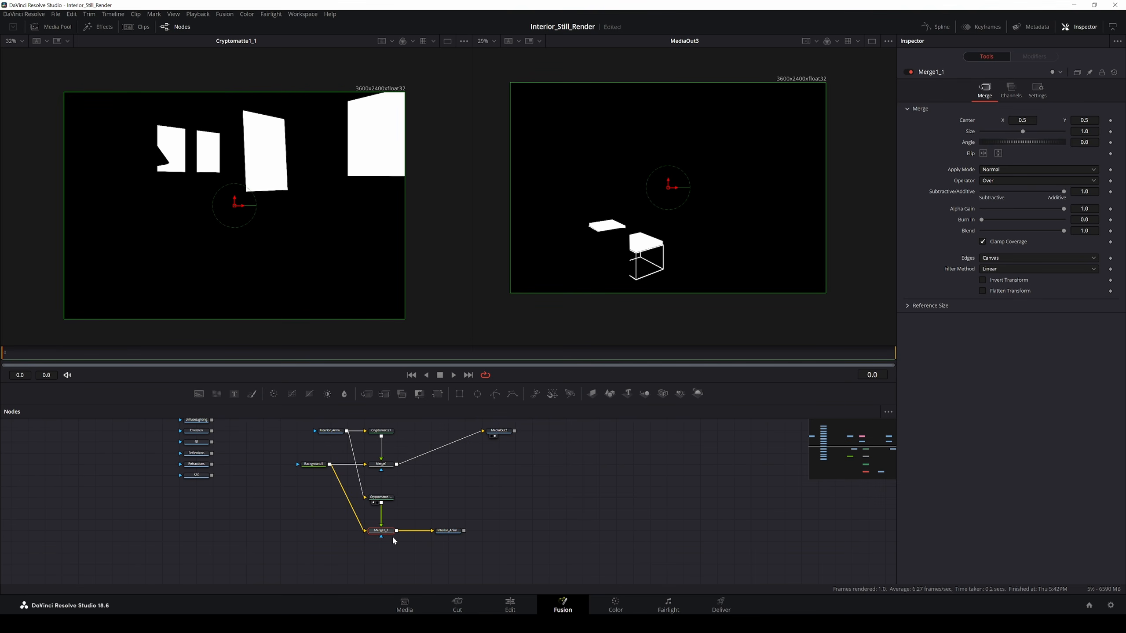
left_click(388, 496)
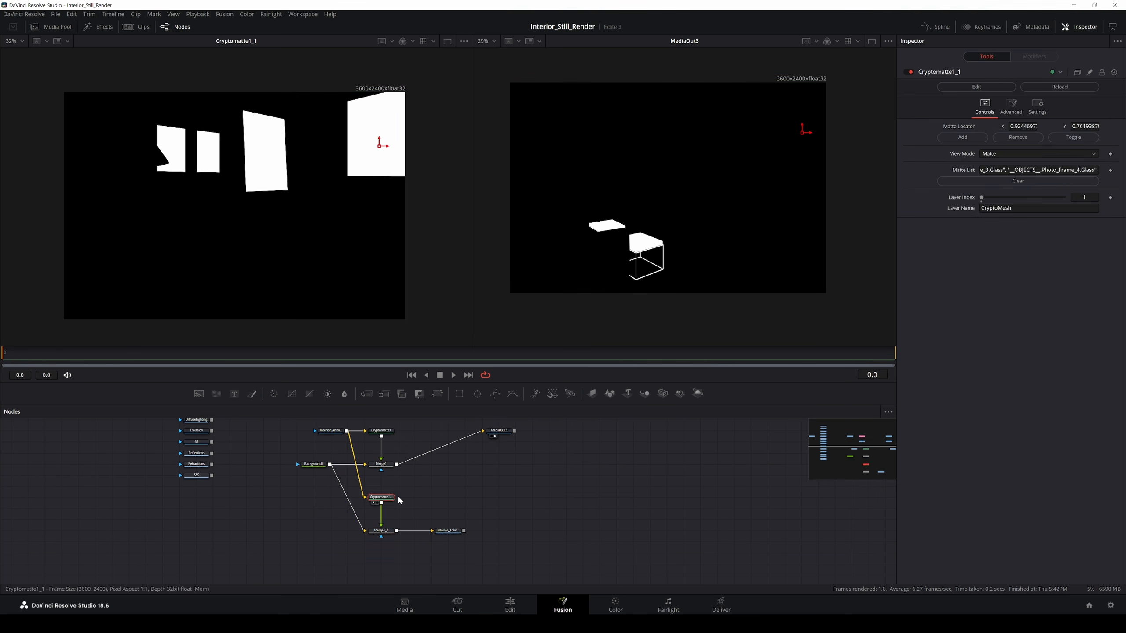
left_click(1003, 154)
left_click(998, 165)
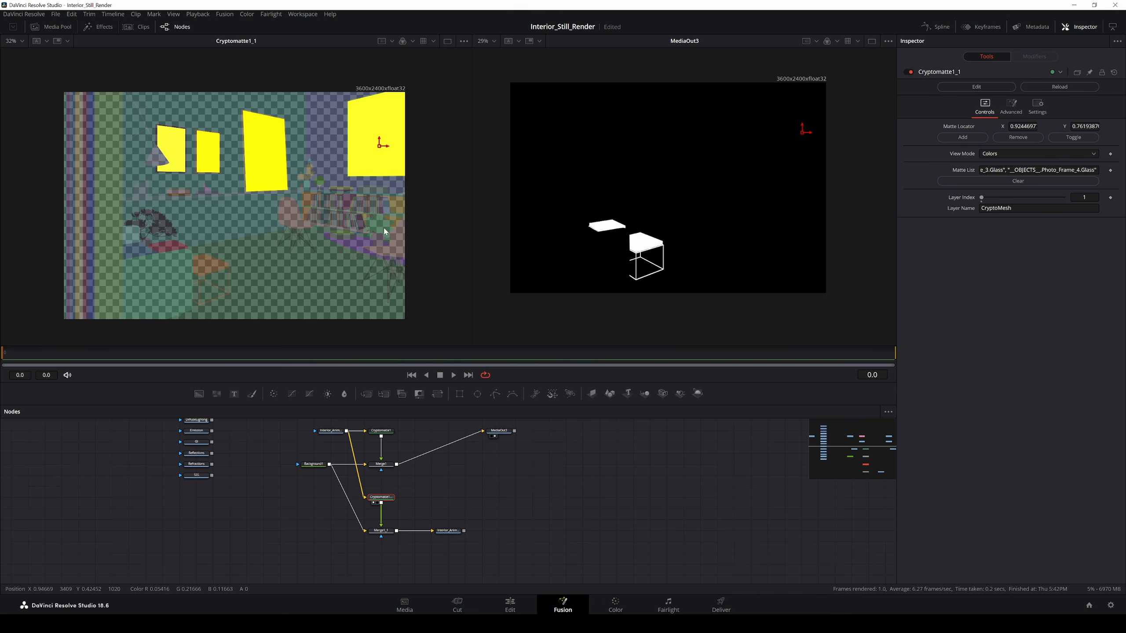
Step: Clear the matte list, add only the plant, and view it as a black-and-white matte
left_click_drag(379, 146, 379, 225)
left_click(969, 138)
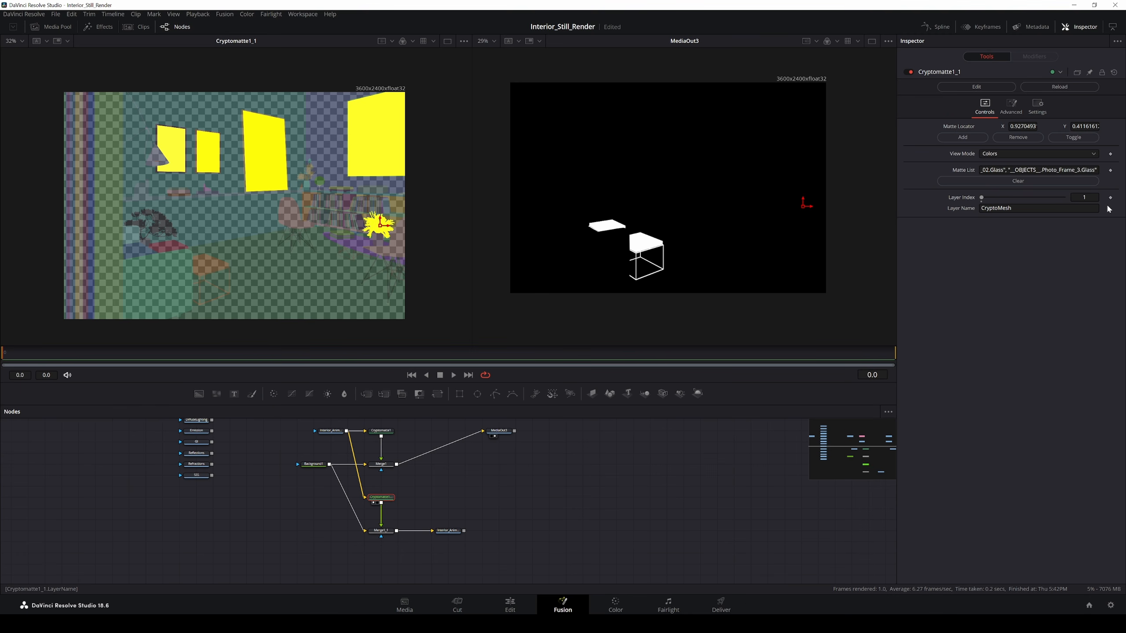
left_click(1063, 170)
key("ctrl+a")
key("BackSpace")
left_click(961, 137)
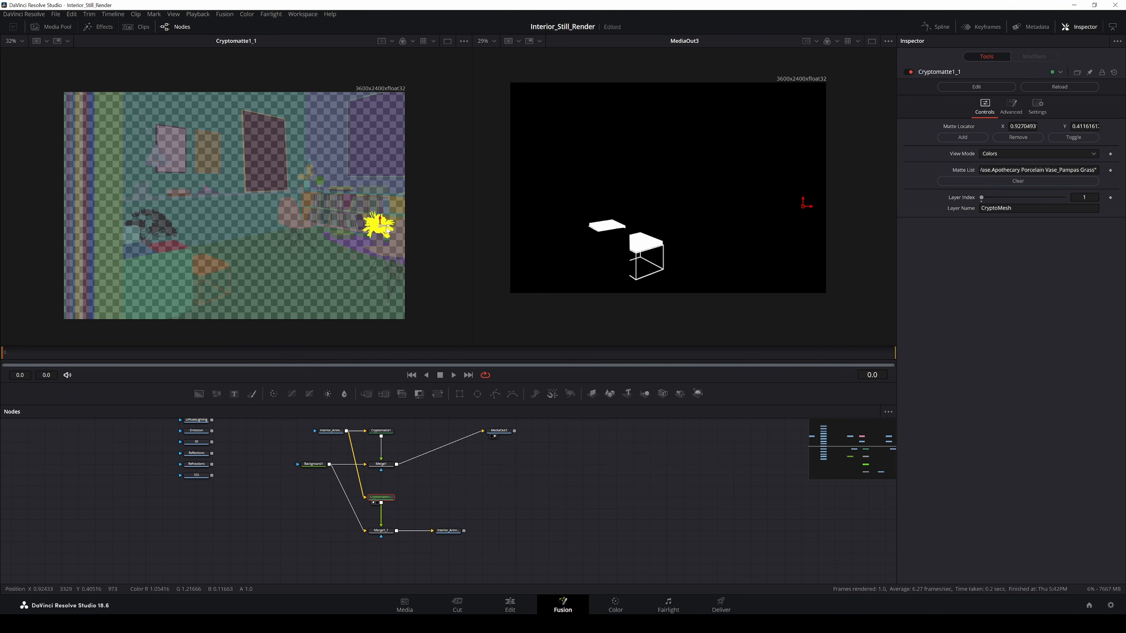
left_click(1019, 153)
left_click(993, 191)
Step: Rename the Saver's output file from Photo_Frames to Plant
left_click(448, 531)
left_click(1064, 110)
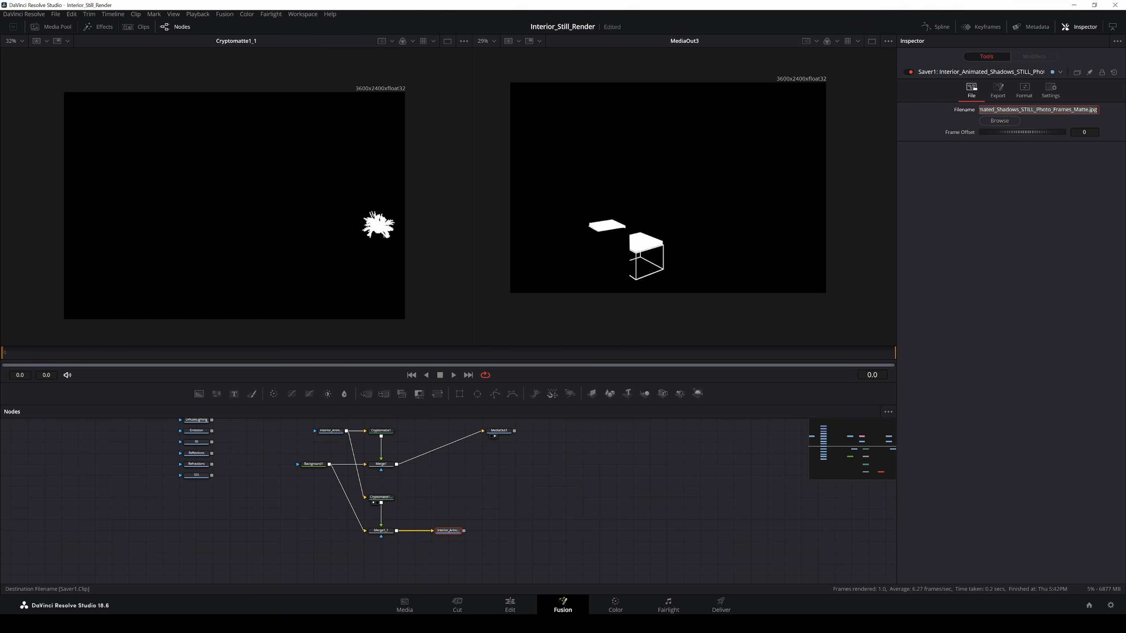
left_click(1056, 109)
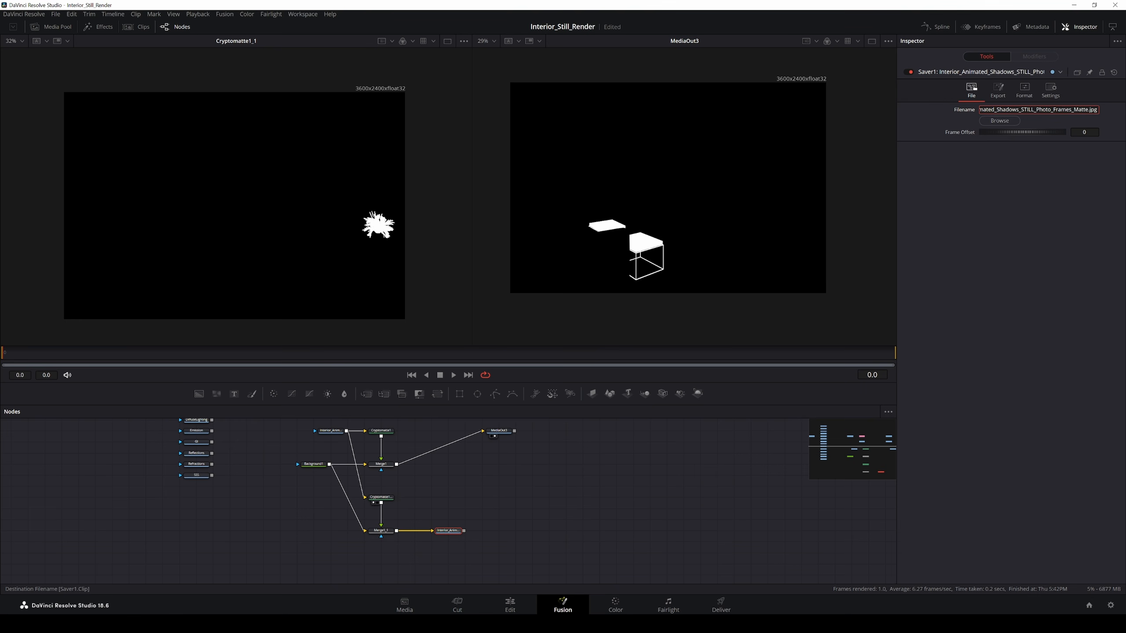
left_click_drag(1040, 109, 1069, 109)
type("Plant")
key("Return")
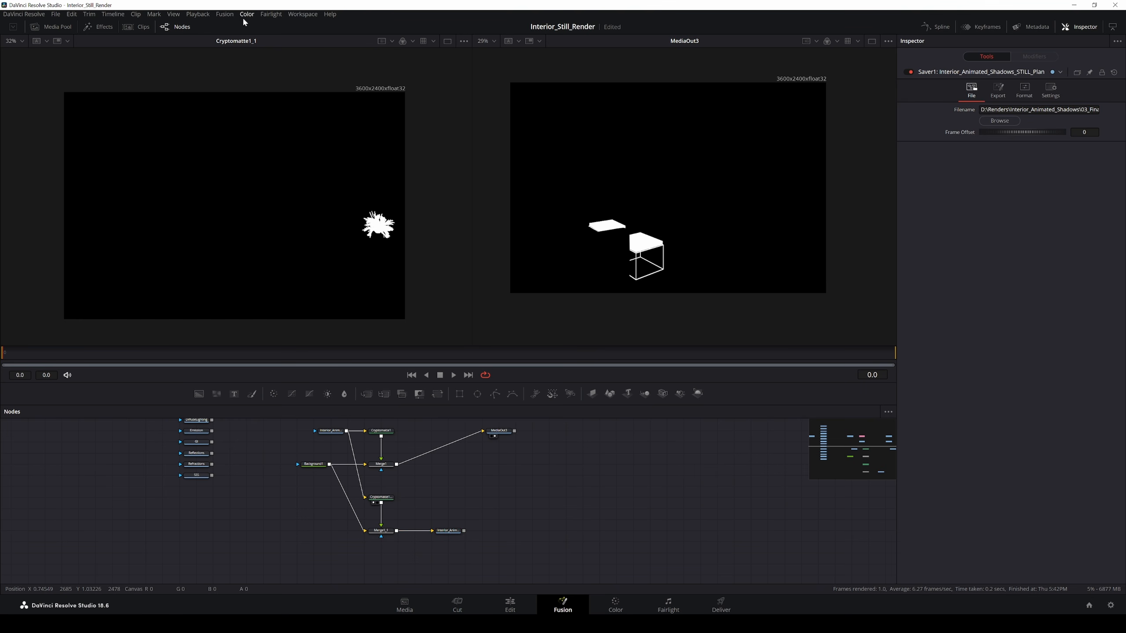
Step: Render all savers to write Interior_Animated_Shadows_STILL_Plant_Matte0000.jpg
left_click(247, 14)
mouse_move(226, 16)
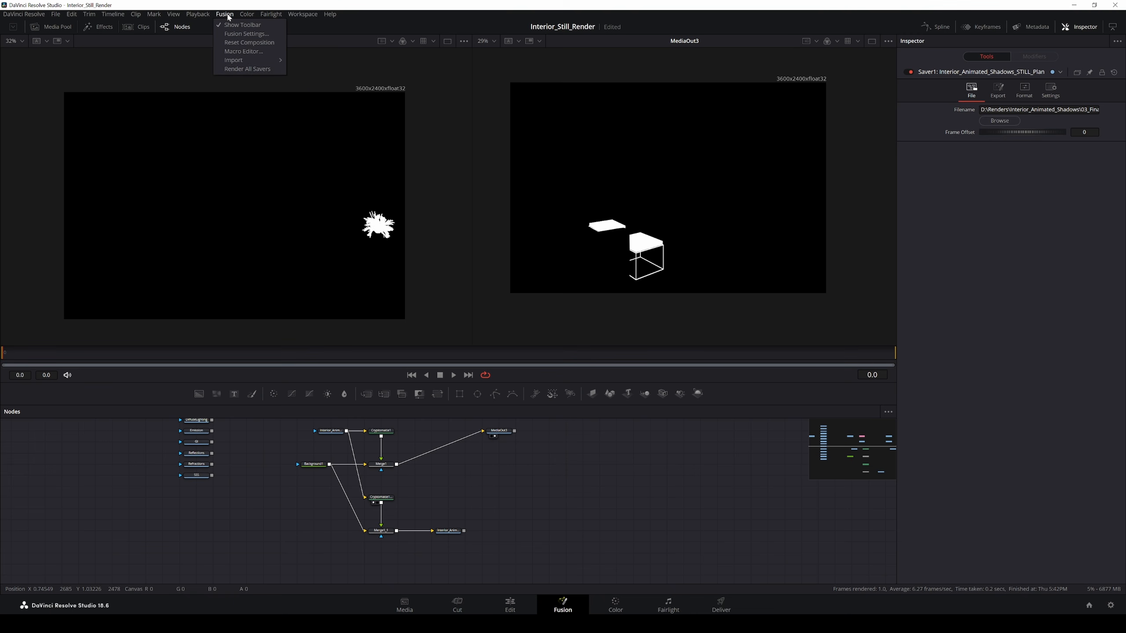
left_click(255, 71)
left_click(639, 333)
left_click(404, 604)
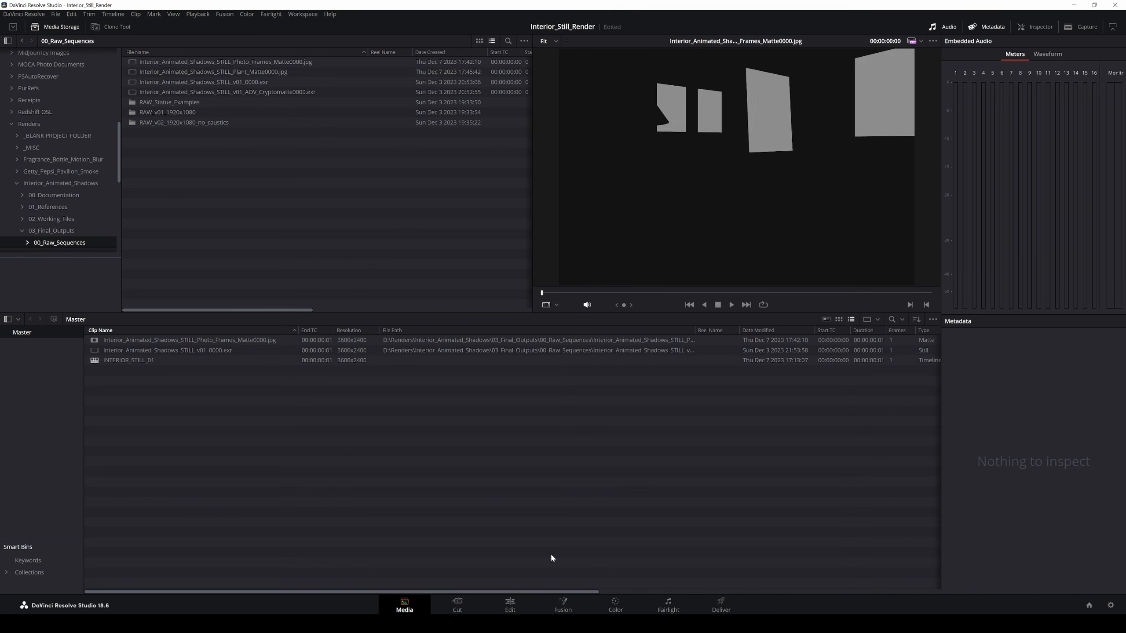
Step: Add Interior_Animated_Shadows_STILL_Plant_Matte0000.jpg to the media pool as a matte
key("Down")
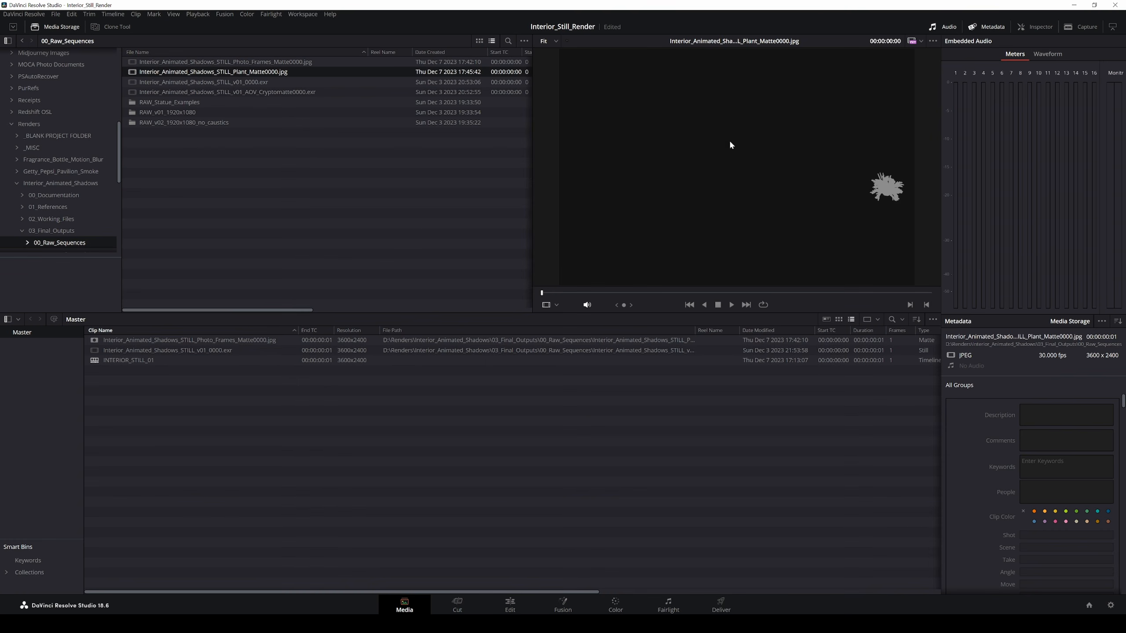
right_click(254, 74)
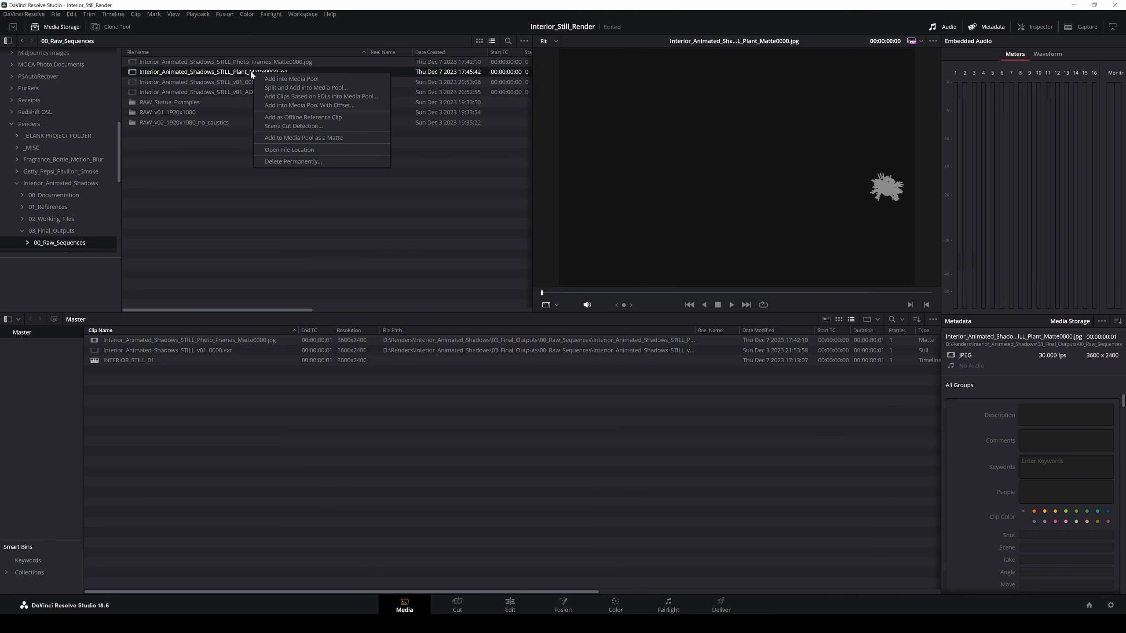
left_click(302, 138)
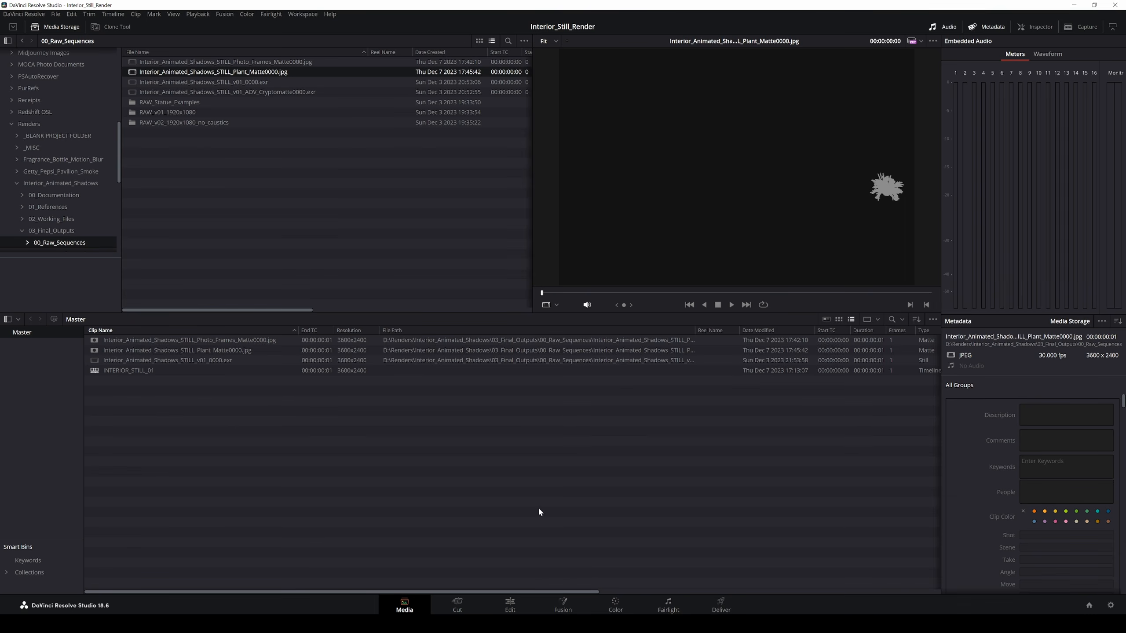
Step: Key node 09 with the plant external matte, restore the final output, and raise gamma to 0.03
left_click(615, 605)
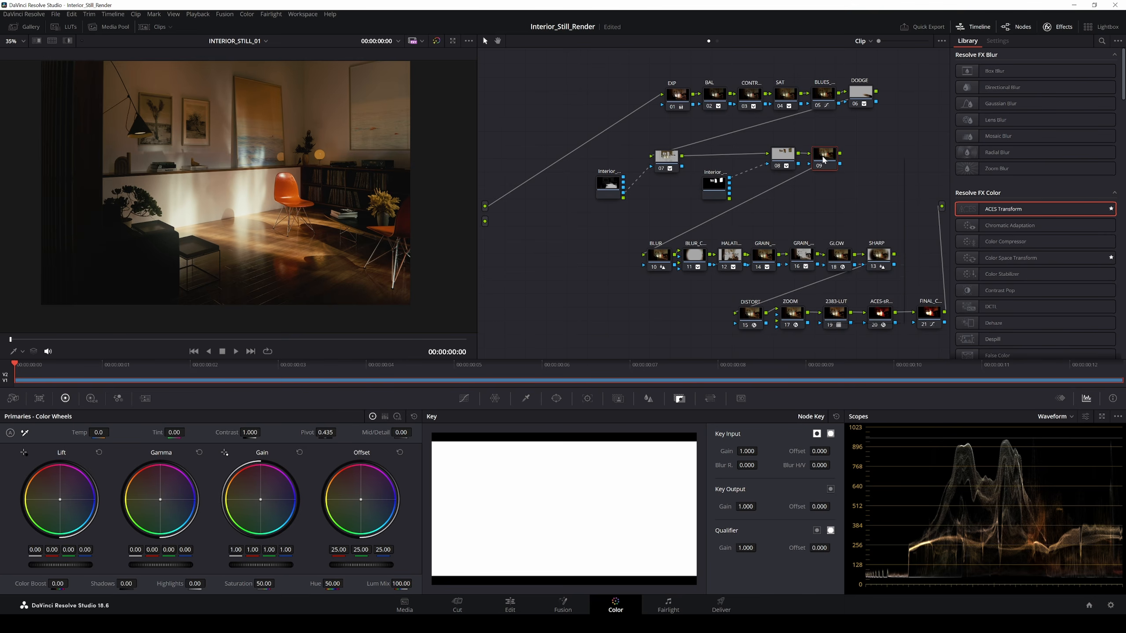
right_click(823, 159)
mouse_move(853, 307)
left_click(953, 310)
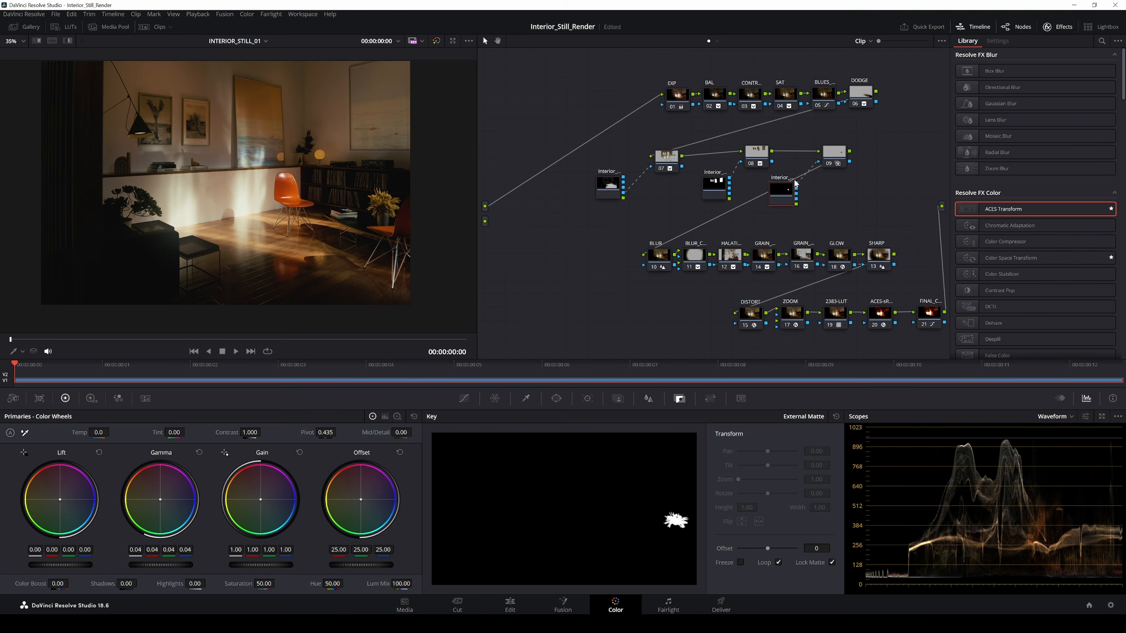
left_click_drag(798, 207, 943, 211)
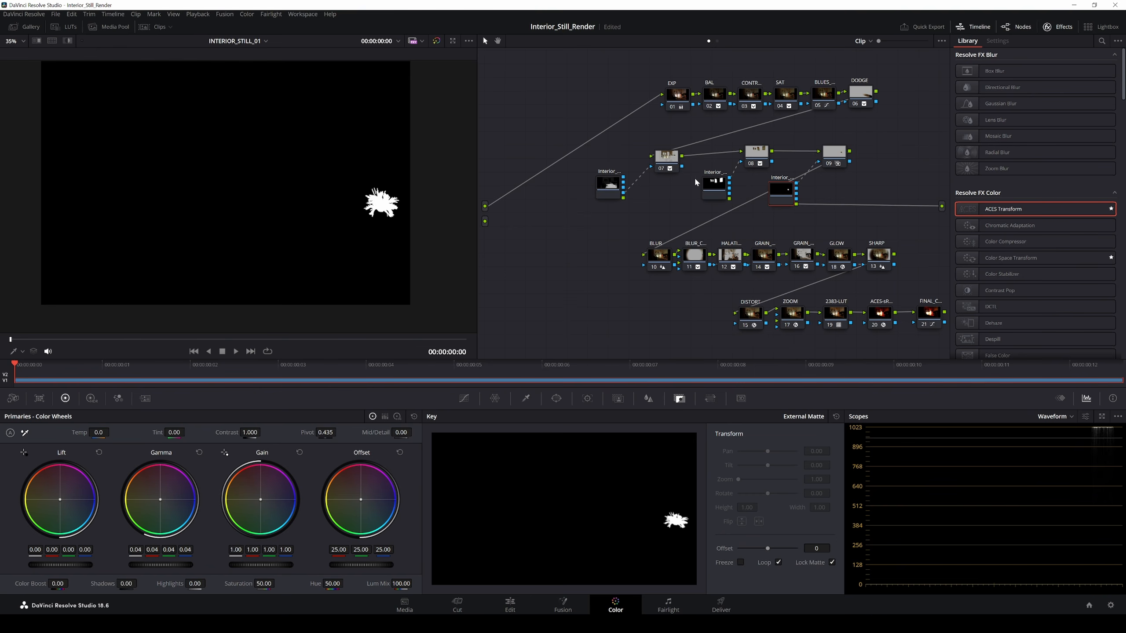
left_click(844, 160)
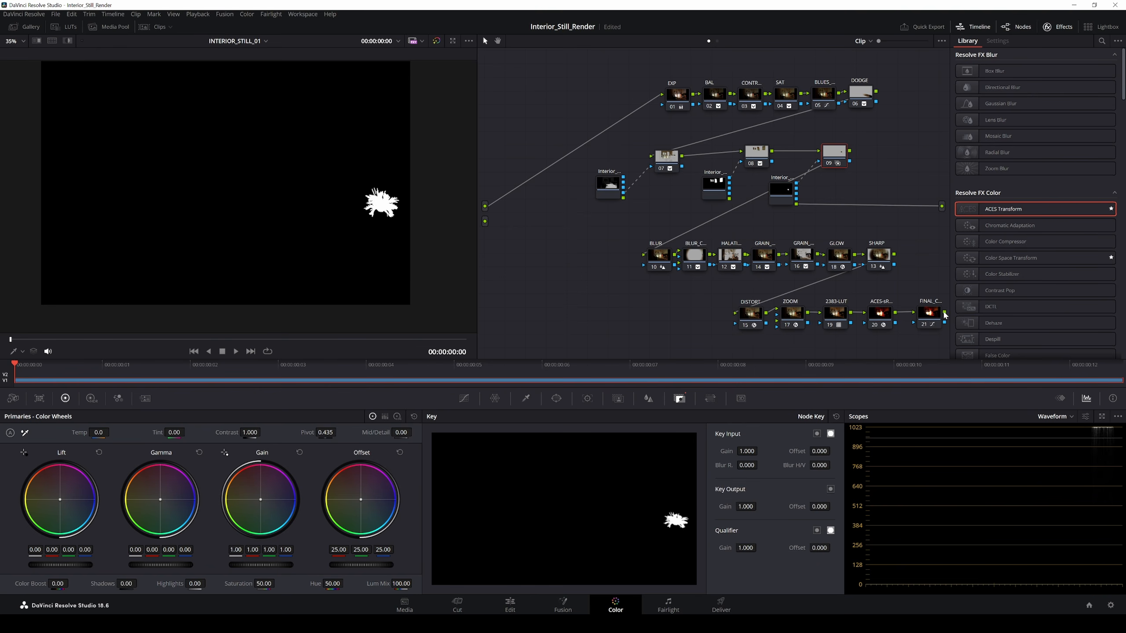
left_click_drag(945, 315, 942, 207)
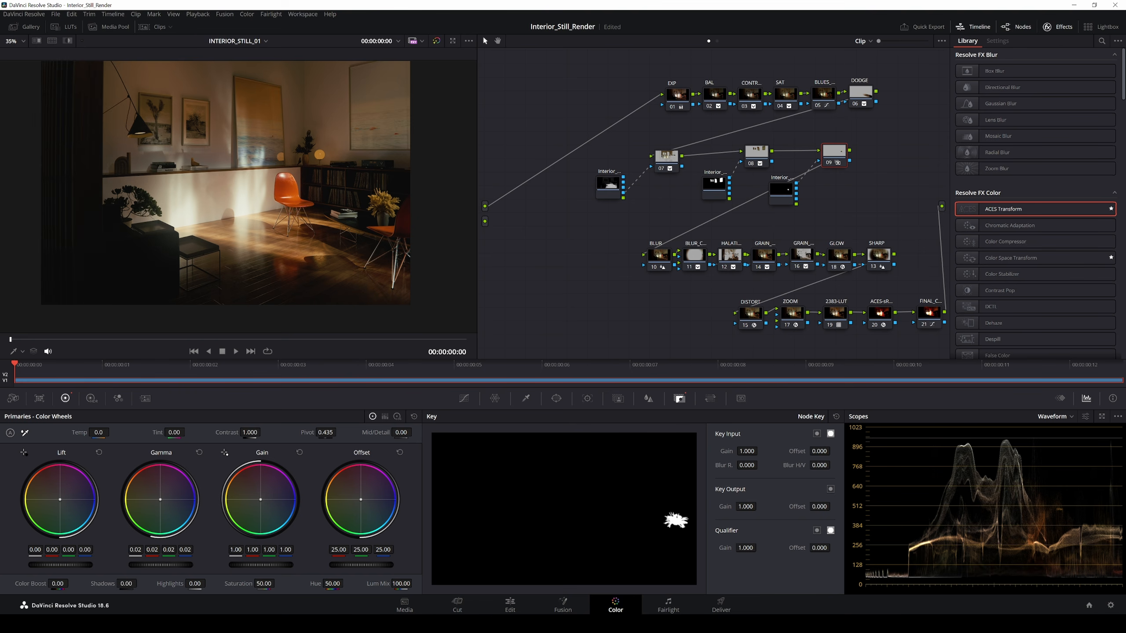
mouse_move(162, 565)
left_mouse_down()
mouse_move(175, 565)
mouse_move(161, 565)
left_mouse_up()
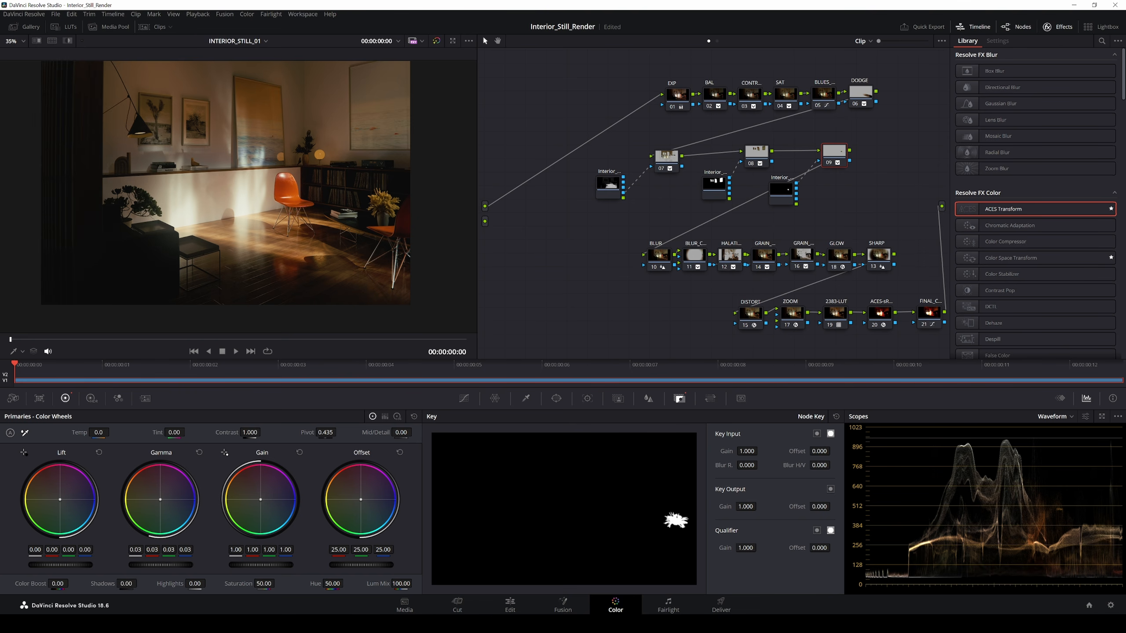